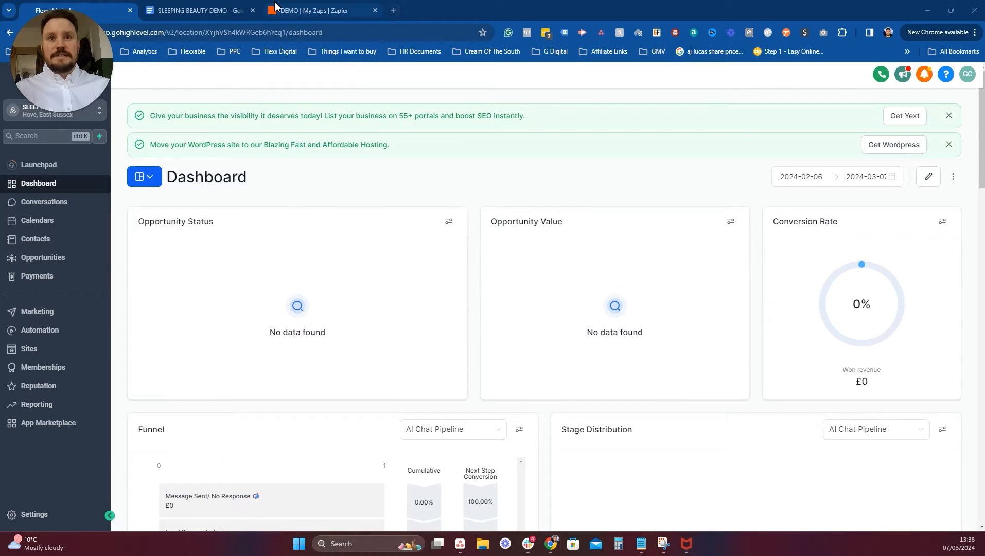
Create a new draft zap from the Create menu in the DEMO folder.
{"action": "left_click", "coordinate": [329, 10]}
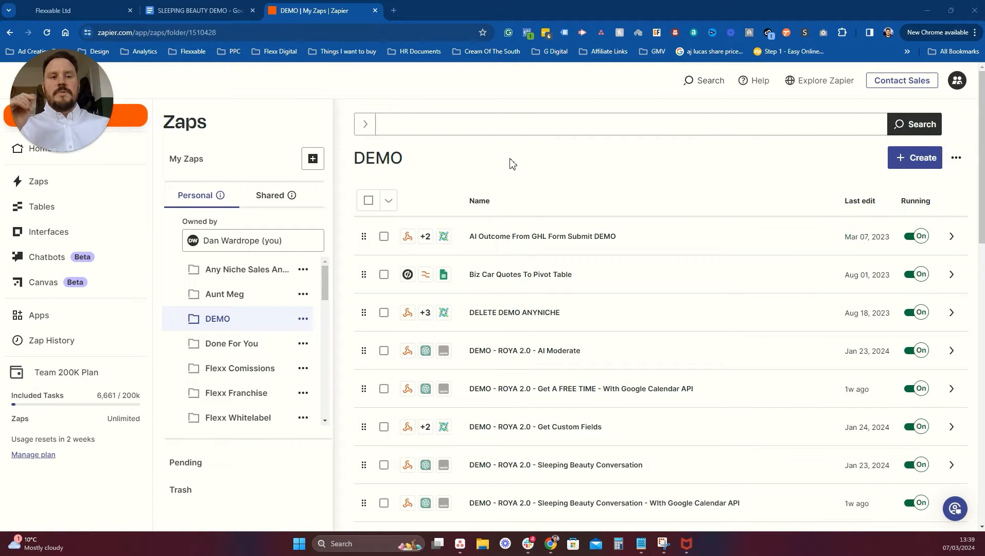
{"action": "left_click", "coordinate": [927, 161]}
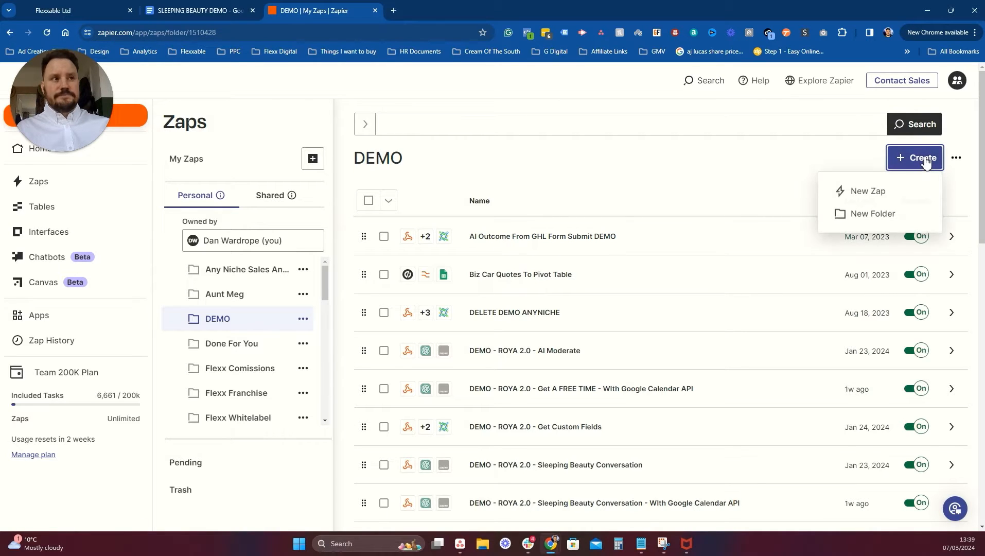
{"action": "left_click", "coordinate": [856, 194]}
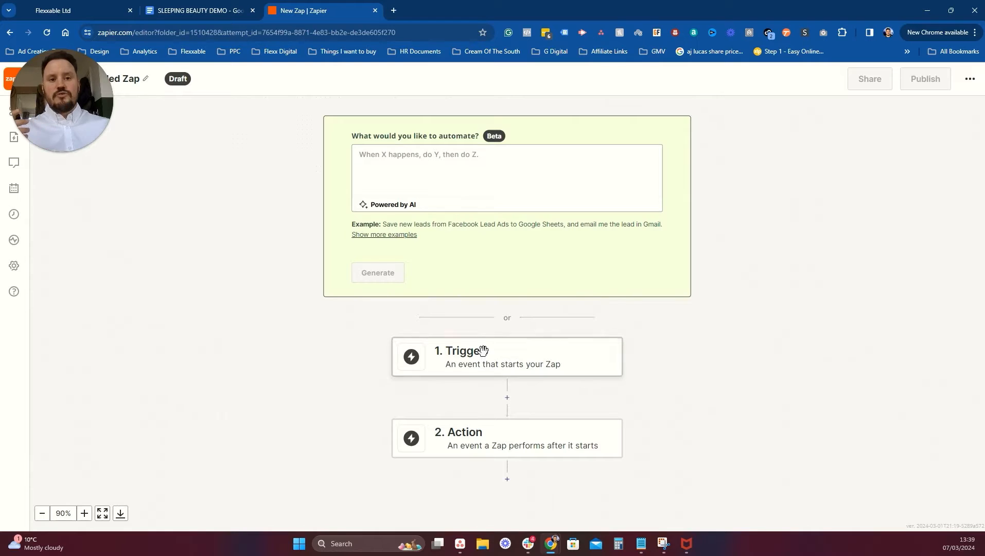
Choose Webhooks by Zapier as the trigger app with the Catch Hook event.
{"action": "left_click", "coordinate": [479, 350]}
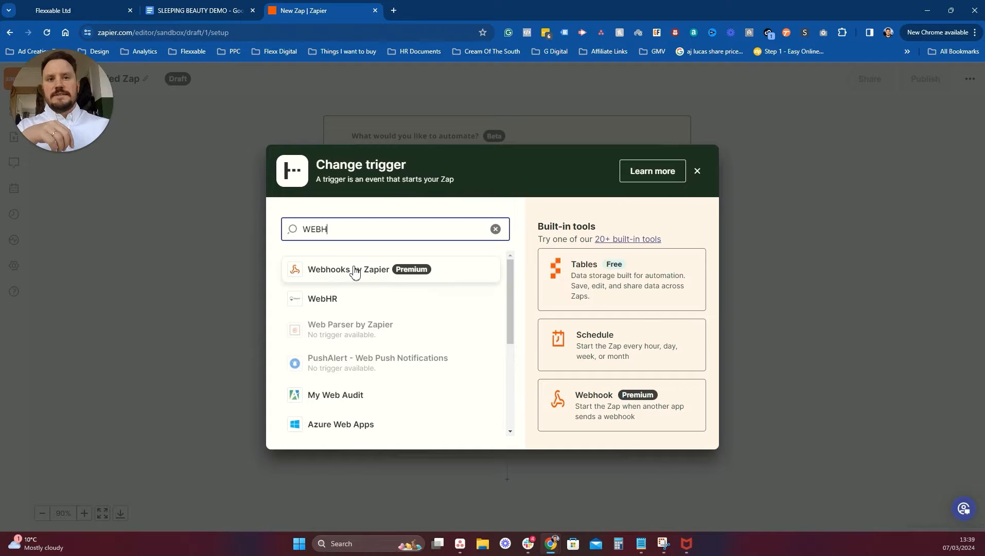
{"action": "left_click", "coordinate": [358, 274]}
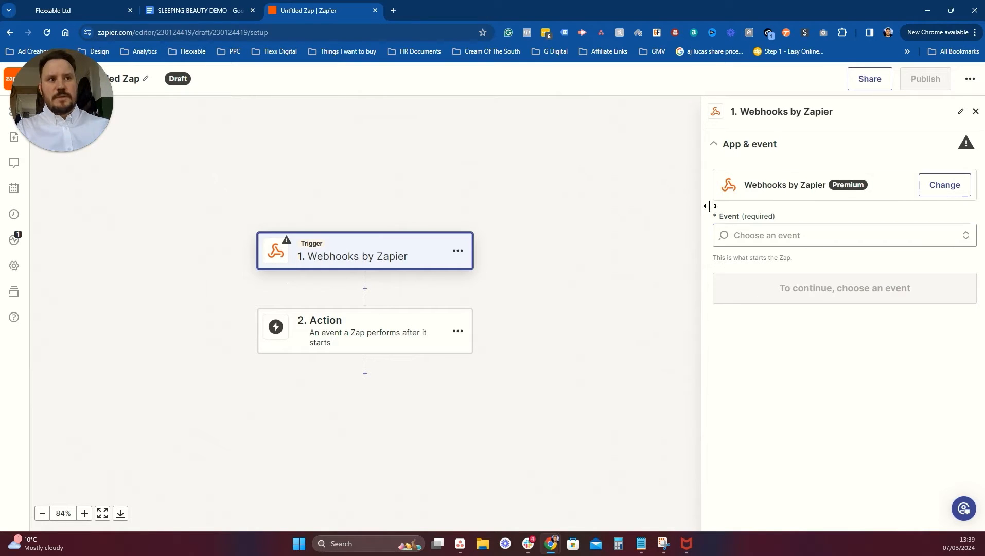
{"action": "left_click", "coordinate": [796, 234]}
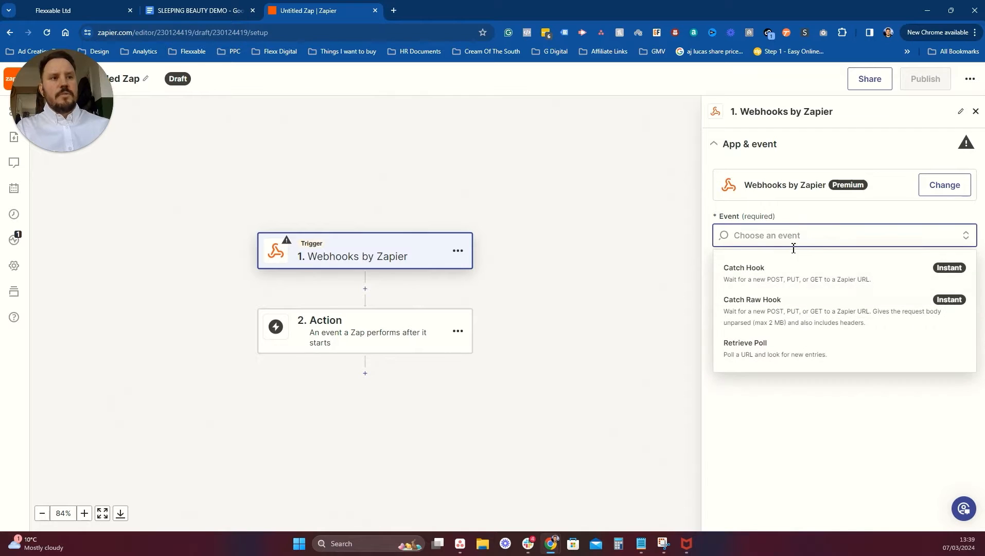
{"action": "left_click", "coordinate": [758, 284]}
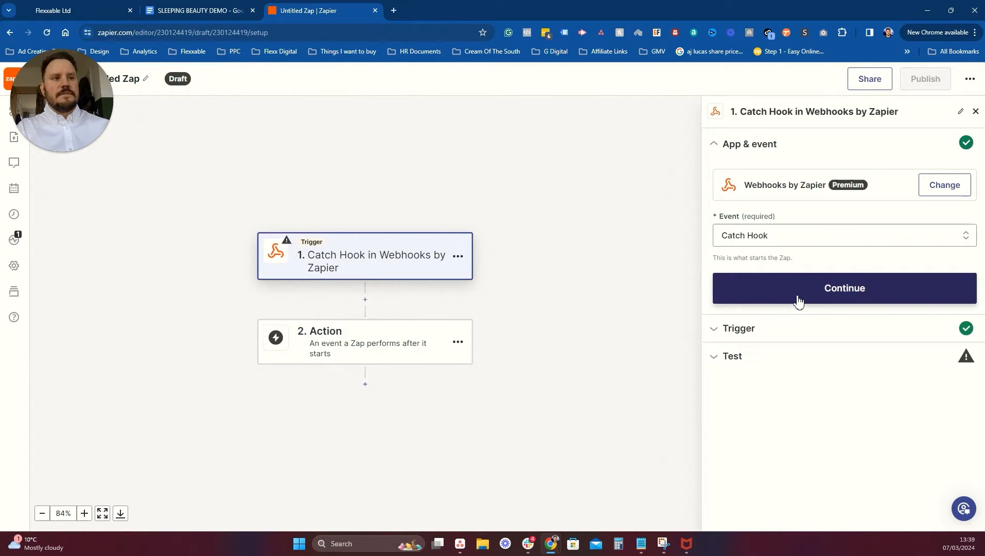
{"action": "left_click", "coordinate": [816, 297]}
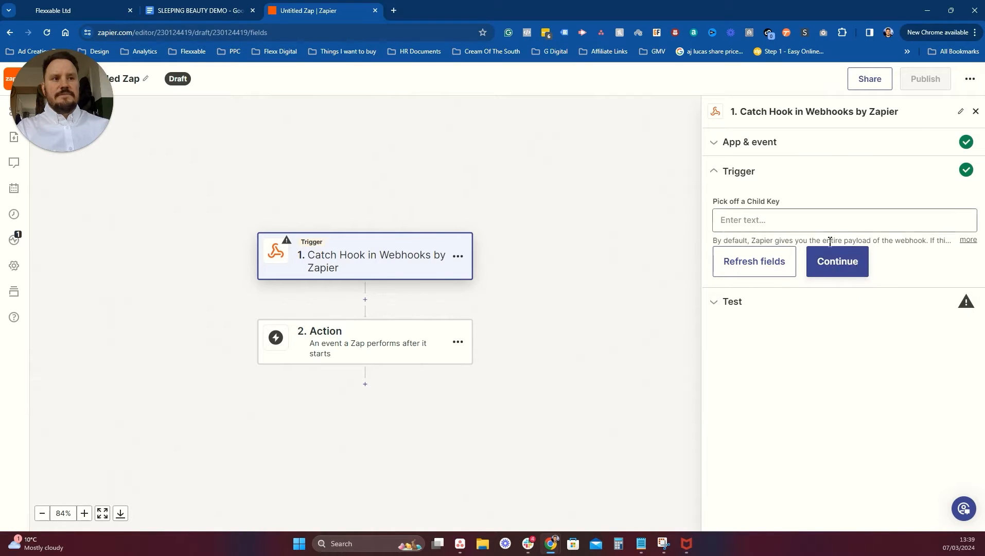
Move on to the trigger test and copy the Catch Hook webhook URL.
{"action": "left_click", "coordinate": [845, 266]}
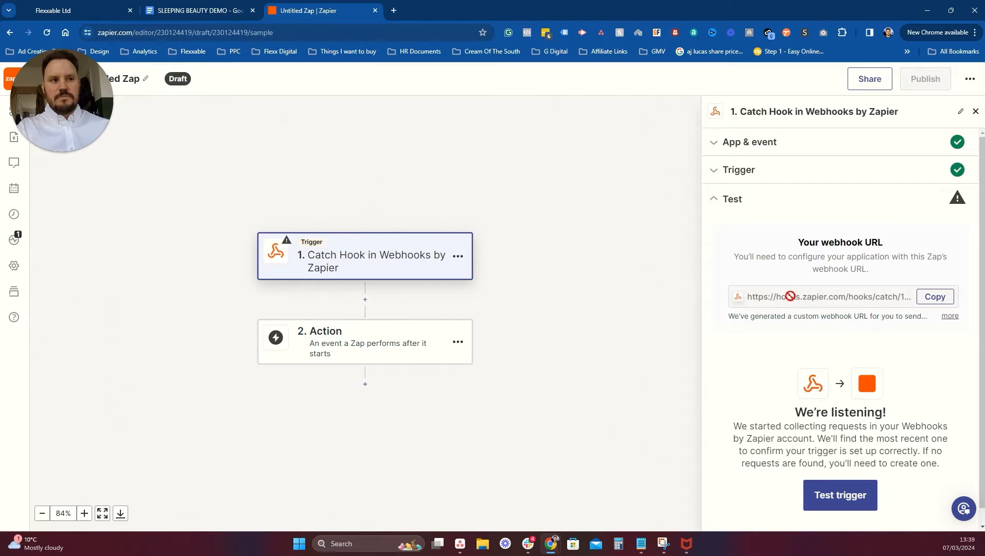
{"action": "left_click", "coordinate": [935, 297]}
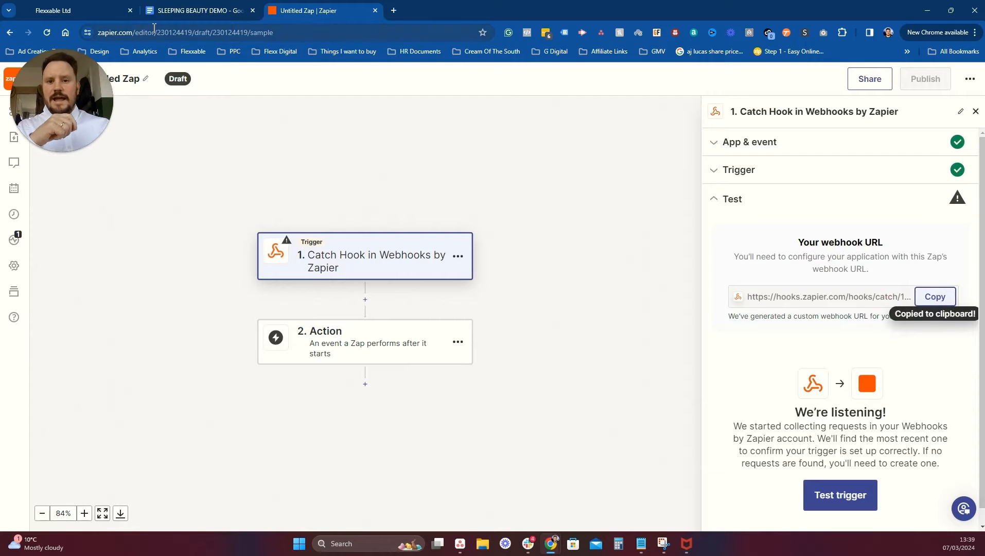
{"action": "left_click", "coordinate": [97, 10]}
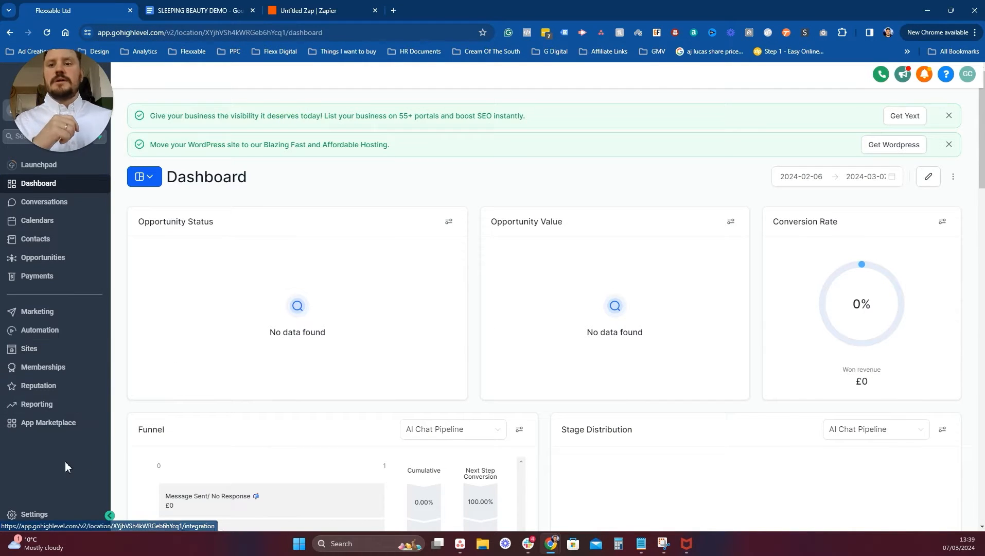
Paste the Zapier catch-hook URL into the Webhook: ChatGPT3 SB custom value and update it.
{"action": "left_click", "coordinate": [72, 479]}
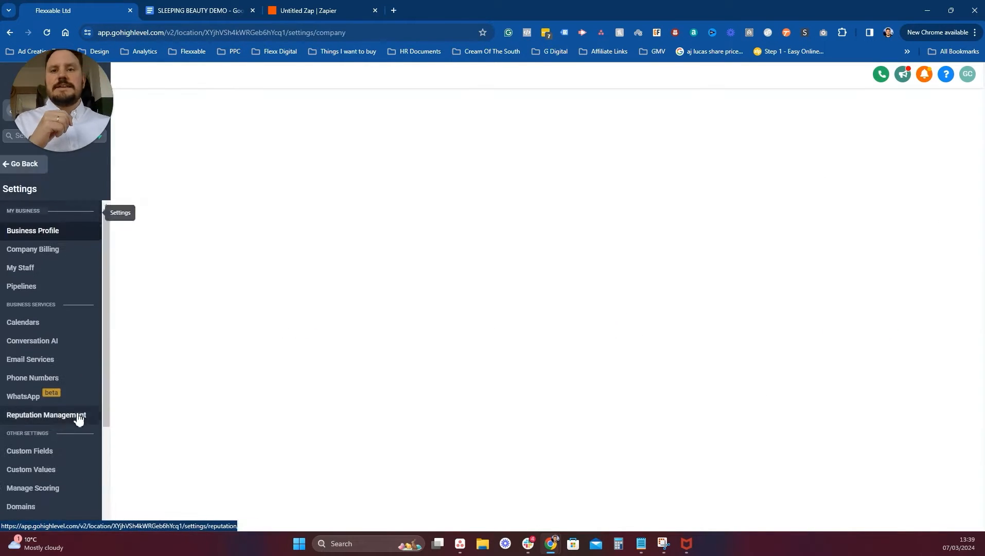
{"action": "scroll", "coordinate": [60, 327], "scroll_direction": "down", "scroll_amount": 3}
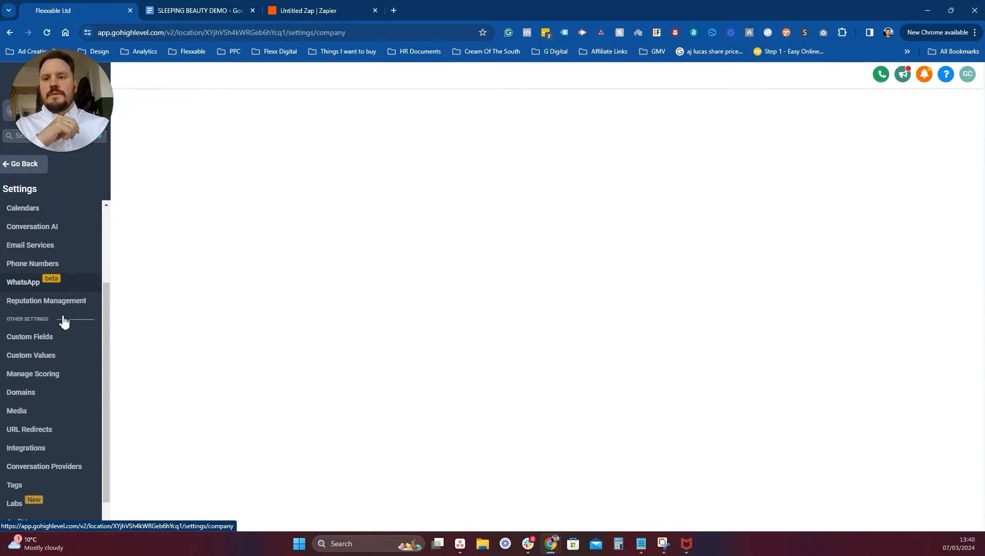
{"action": "left_click", "coordinate": [79, 331]}
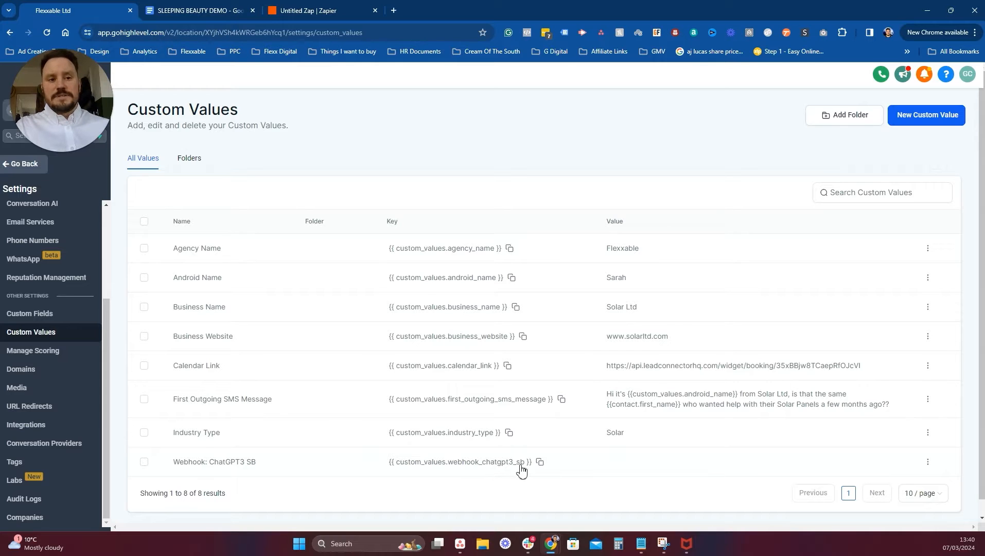
{"action": "left_click", "coordinate": [926, 463]}
{"action": "left_click", "coordinate": [925, 497]}
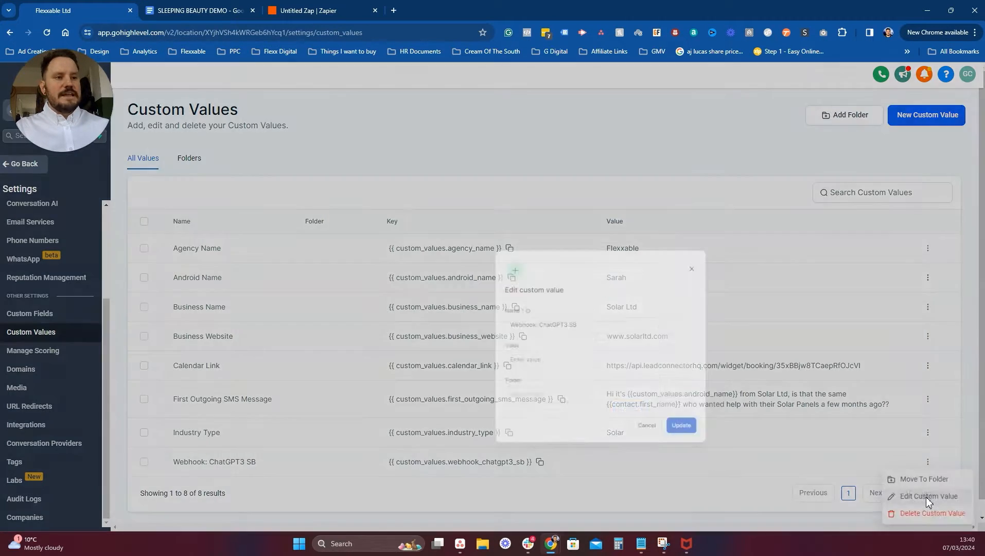
{"action": "left_click", "coordinate": [417, 314]}
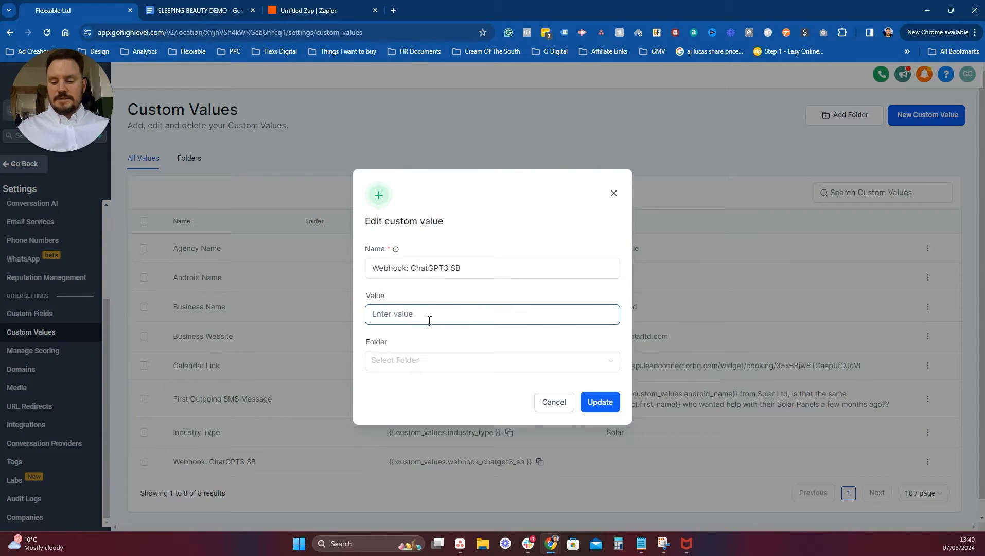
{"action": "key", "text": "ctrl+v"}
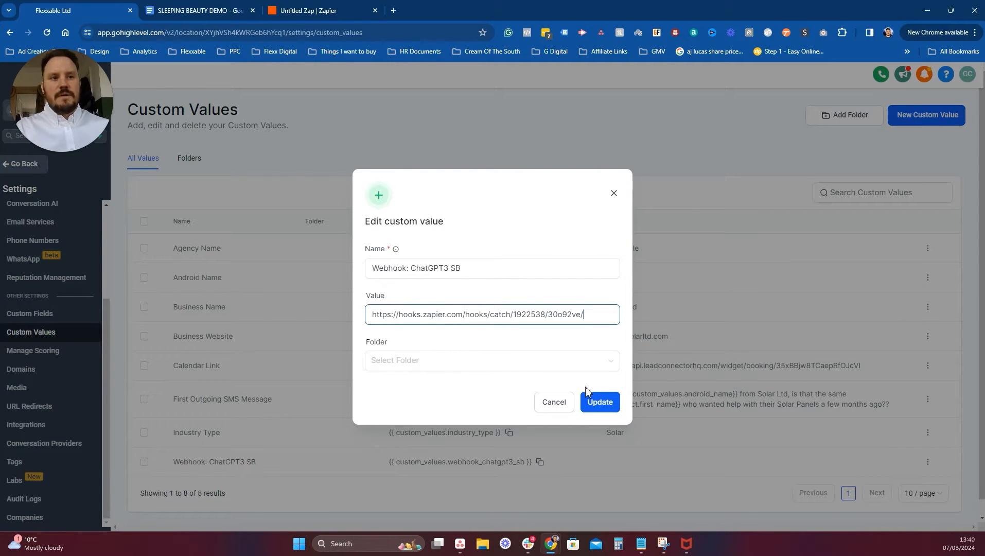
{"action": "left_click", "coordinate": [593, 400]}
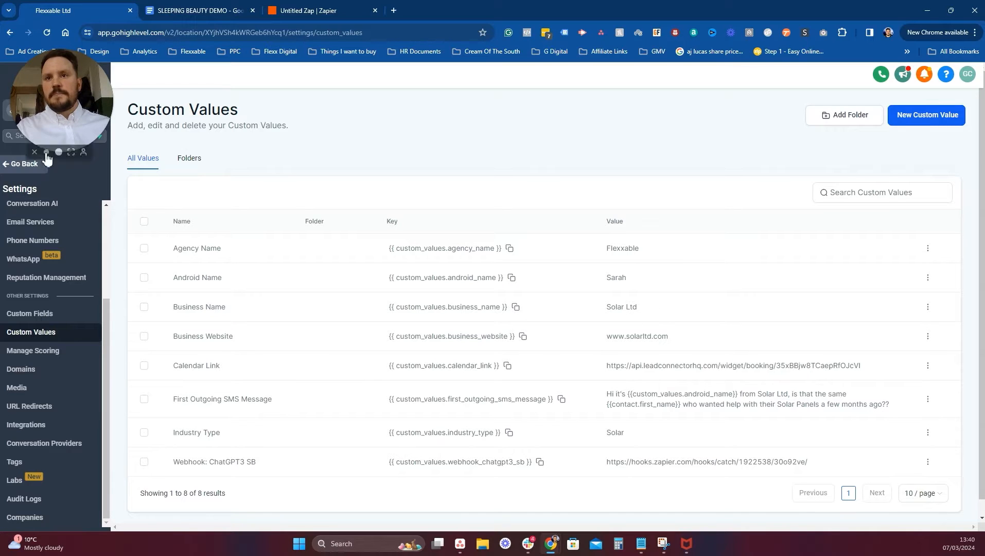
{"action": "left_click", "coordinate": [26, 163]}
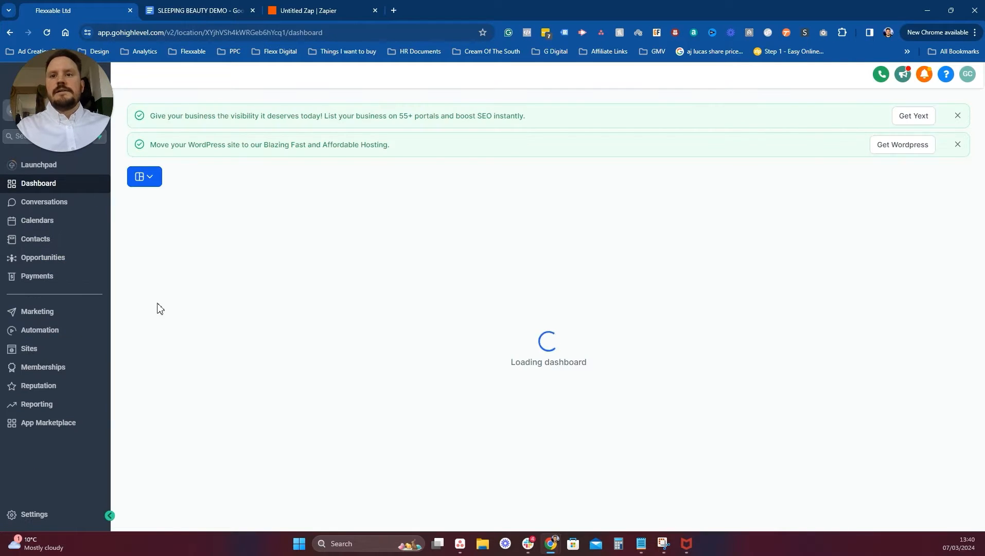
Inspect the Test Webhook workflow's Update contact field and Webhook steps without changing them.
{"action": "left_click", "coordinate": [62, 333]}
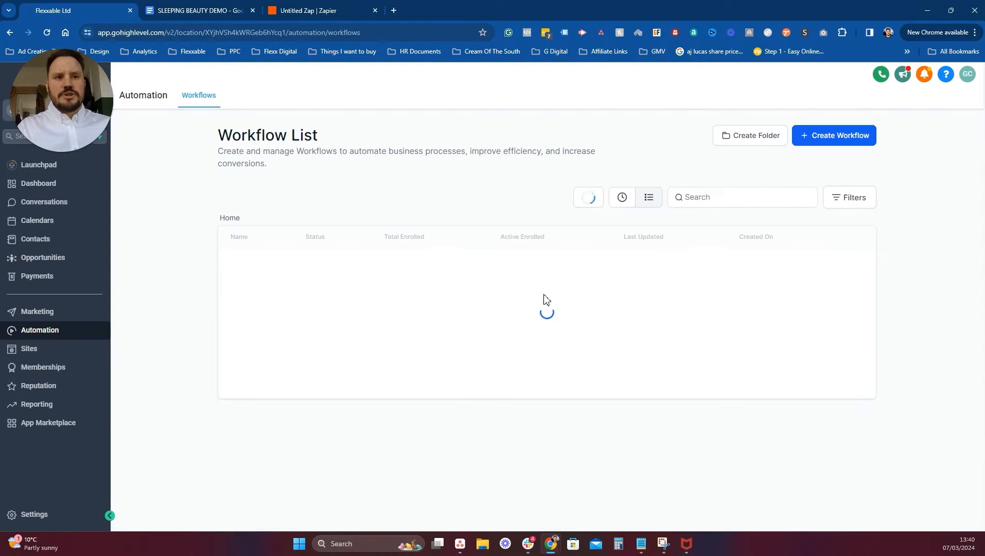
{"action": "left_click", "coordinate": [272, 335]}
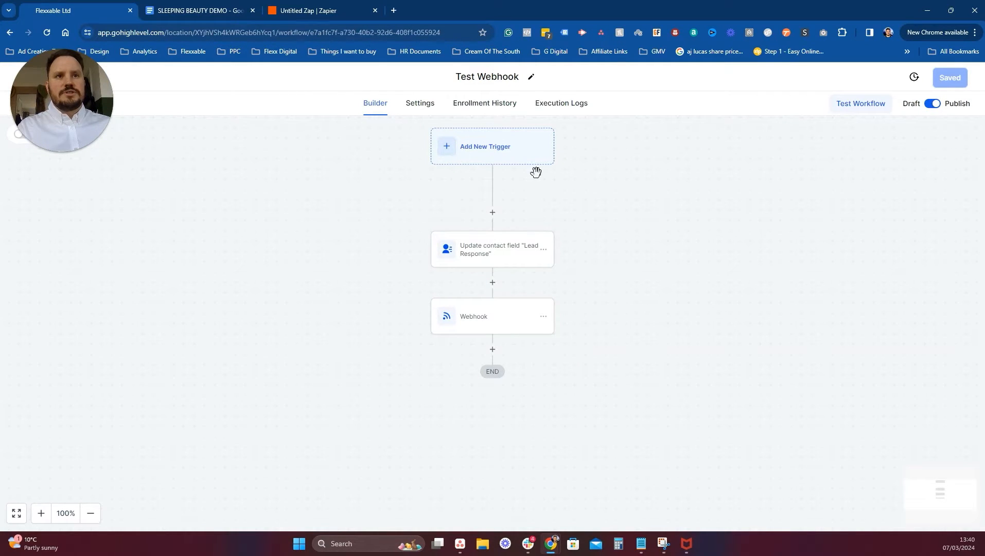
{"action": "left_click", "coordinate": [481, 252]}
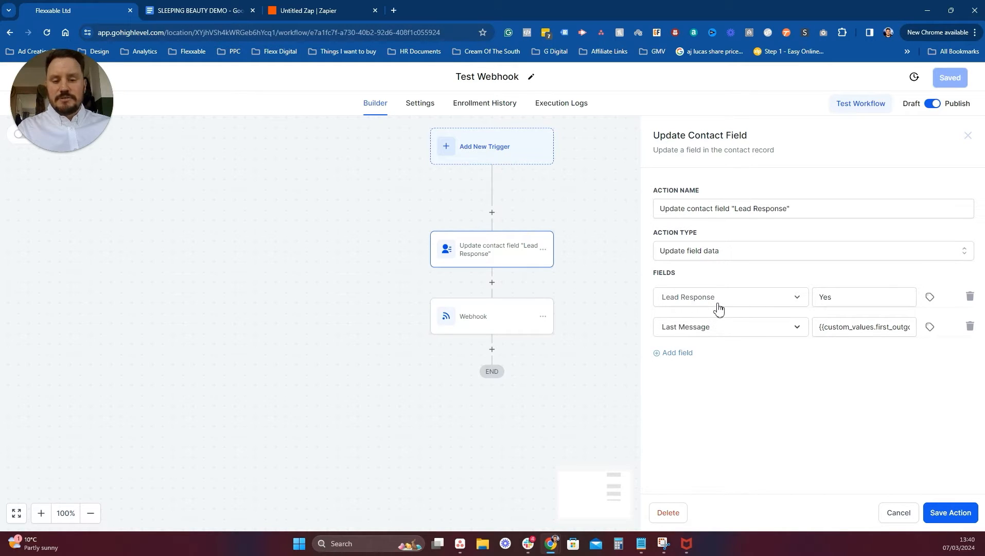
{"action": "left_click", "coordinate": [502, 326]}
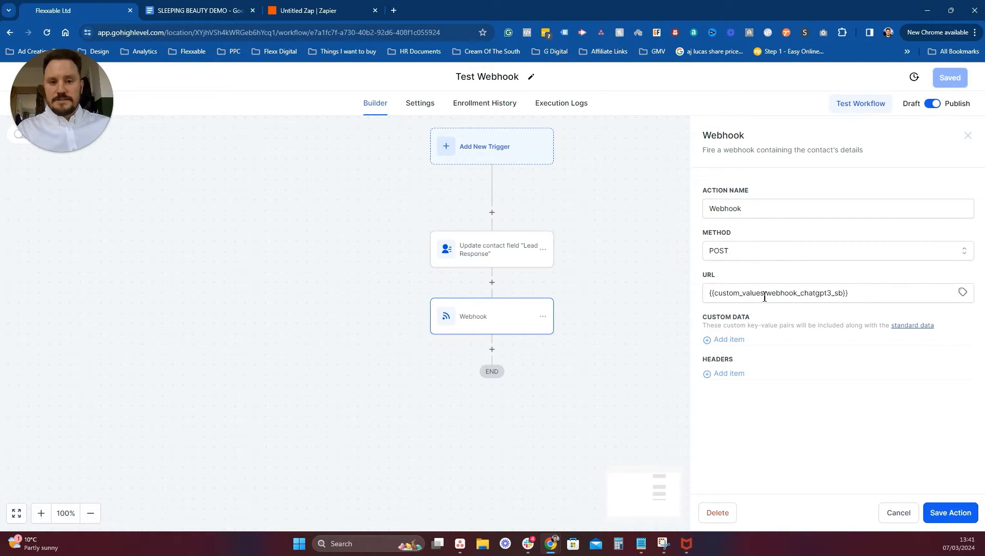
{"action": "left_click", "coordinate": [899, 514]}
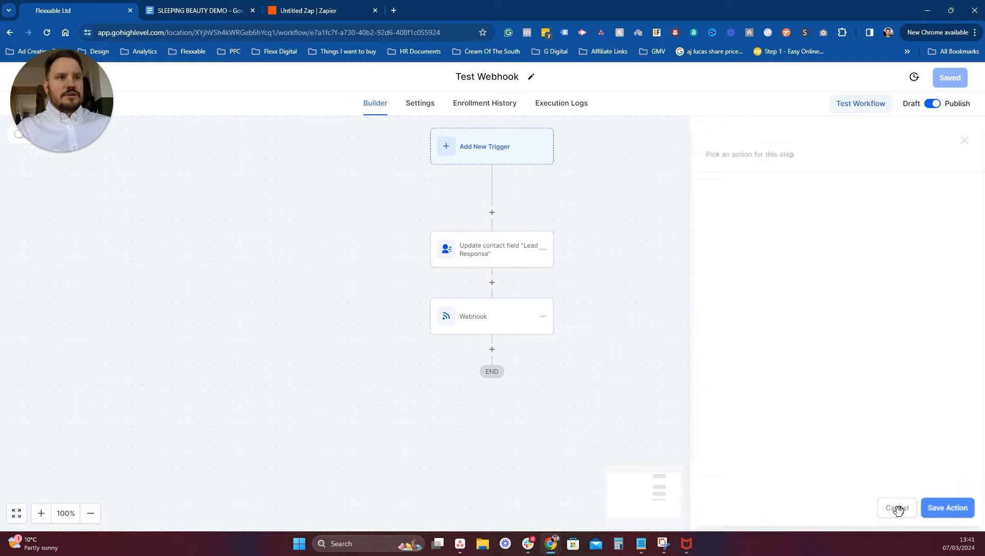
Return to the workflows list and go to Contacts.
{"action": "left_click_drag", "start_coordinate": [74, 105], "coordinate": [143, 106]}
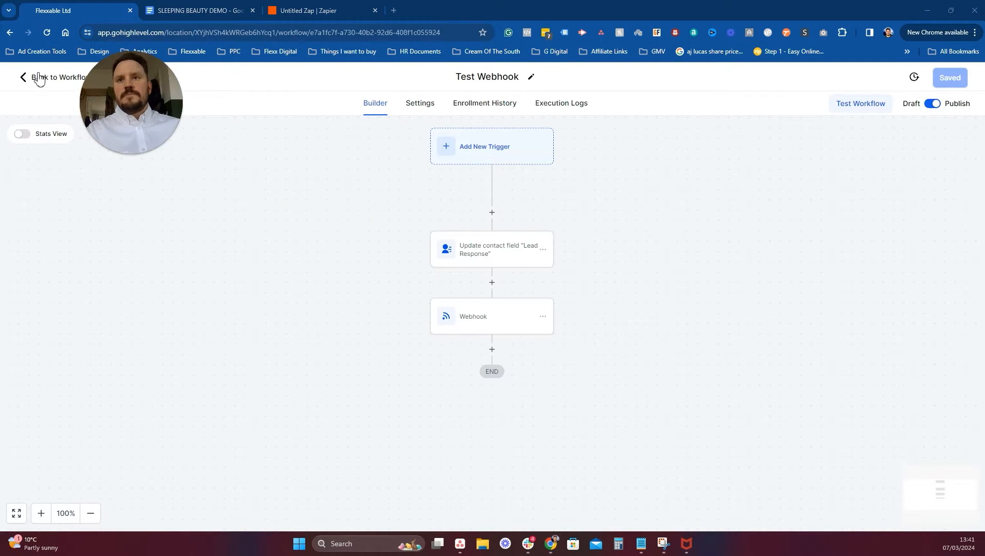
{"action": "left_click", "coordinate": [34, 77]}
{"action": "left_click", "coordinate": [36, 240]}
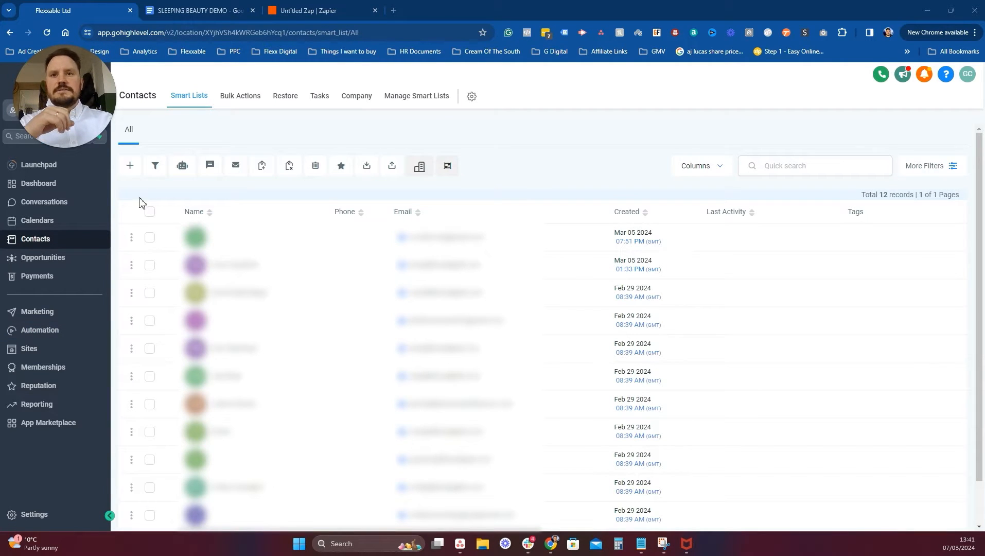
Delete all 12 existing contacts.
{"action": "left_click", "coordinate": [150, 212]}
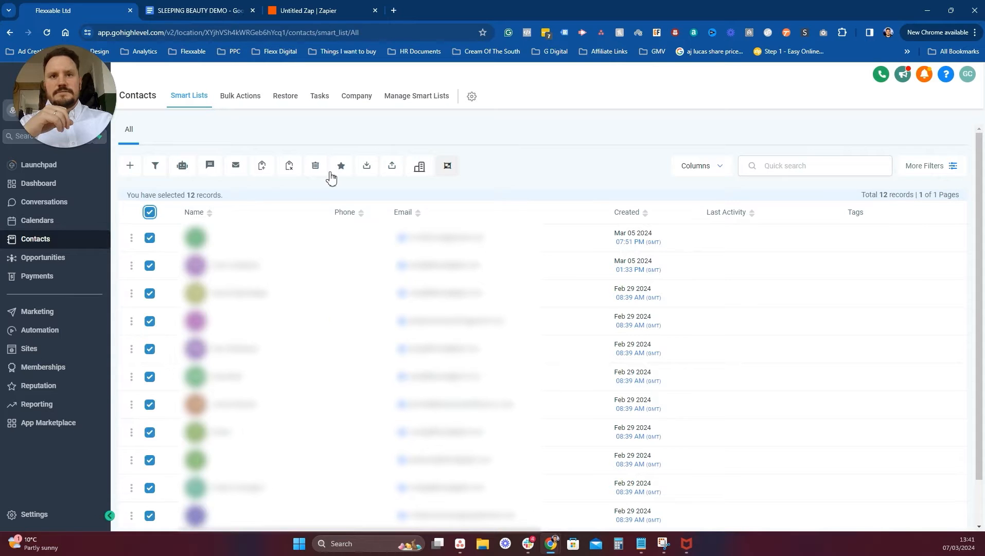
{"action": "left_click", "coordinate": [316, 165]}
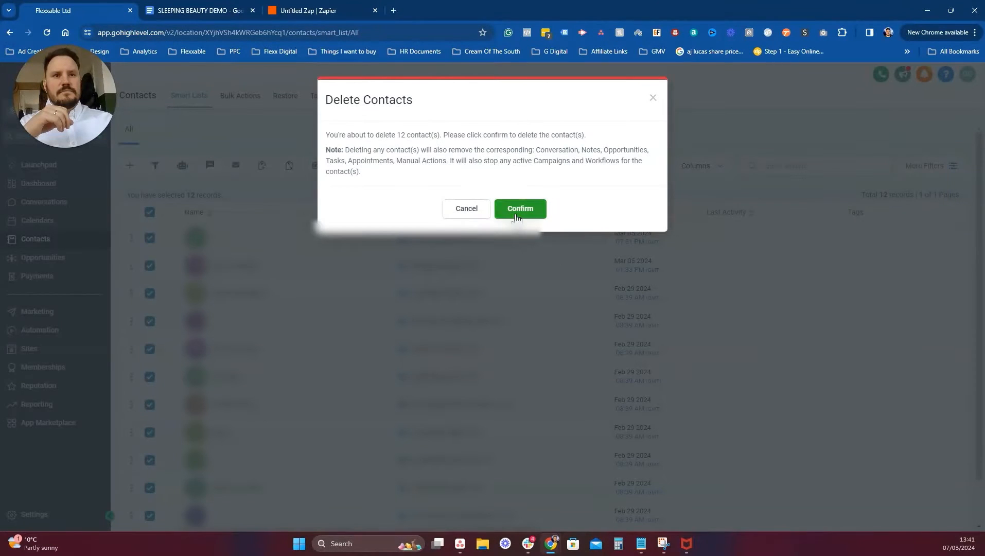
{"action": "left_click", "coordinate": [522, 205]}
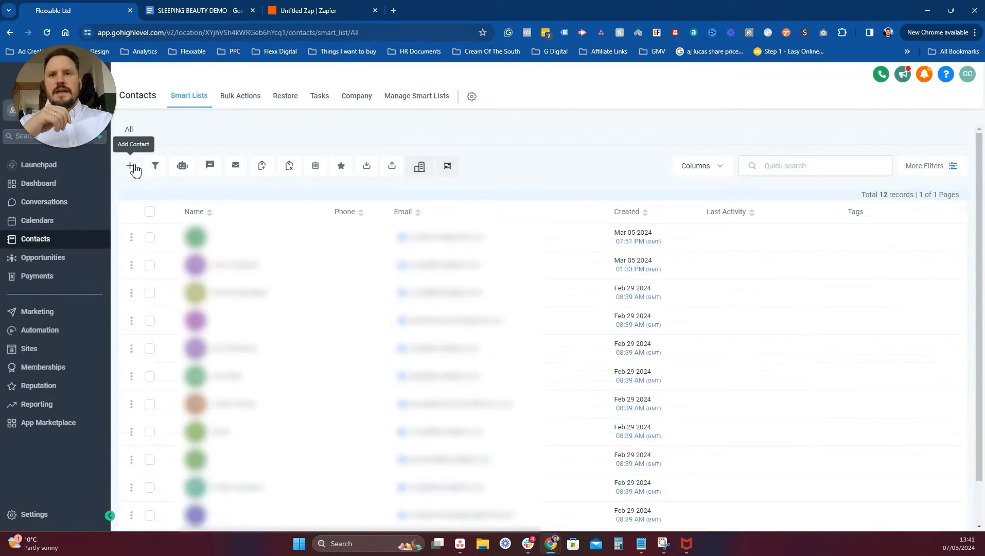
Start a new contact and enter its first and last name.
{"action": "left_click", "coordinate": [129, 165]}
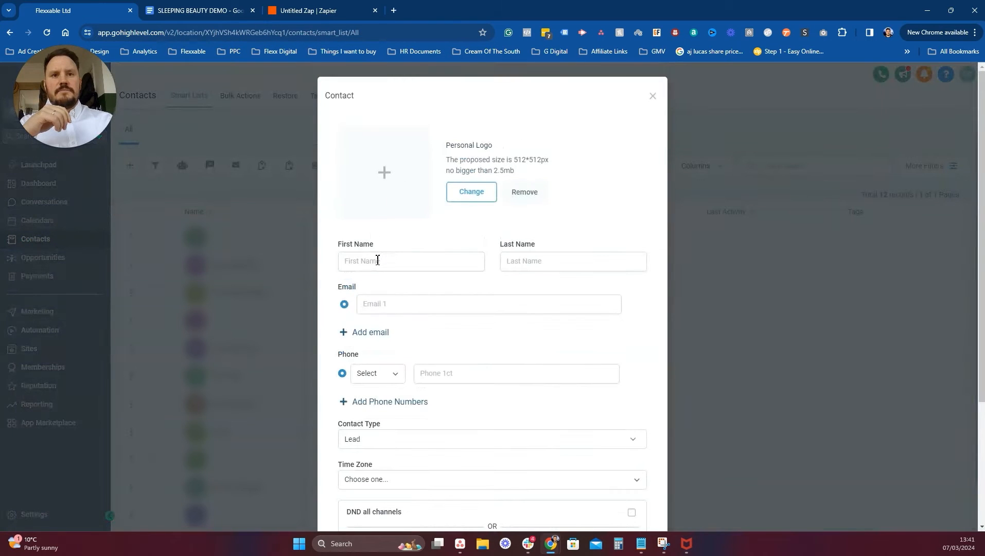
{"action": "left_click", "coordinate": [375, 260]}
{"action": "type", "text": "gRichard"}
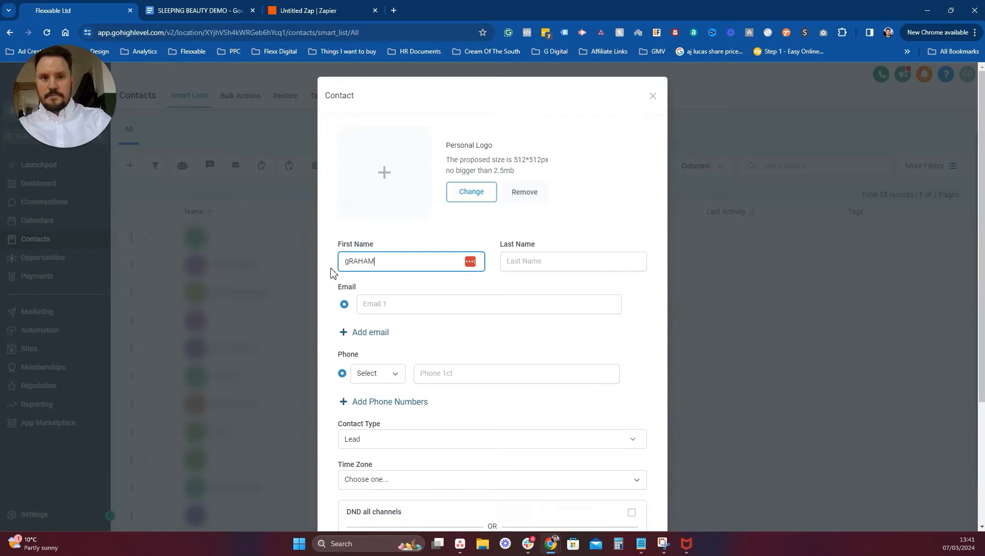
{"action": "key", "text": "BackSpace"}
{"action": "key", "text": "BackSpace"}
{"action": "key", "text": "BackSpace"}
{"action": "key", "text": "BackSpace"}
{"action": "key", "text": "BackSpace"}
{"action": "key", "text": "BackSpace"}
{"action": "key", "text": "BackSpace"}
{"action": "key", "text": "BackSpace"}
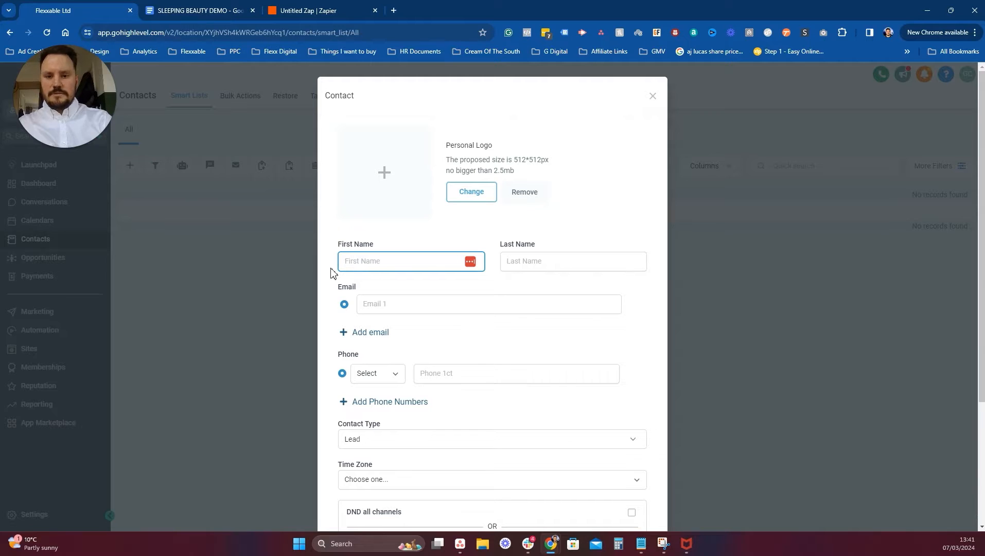
{"action": "type", "text": "Graham"}
{"action": "key", "text": "Tab"}
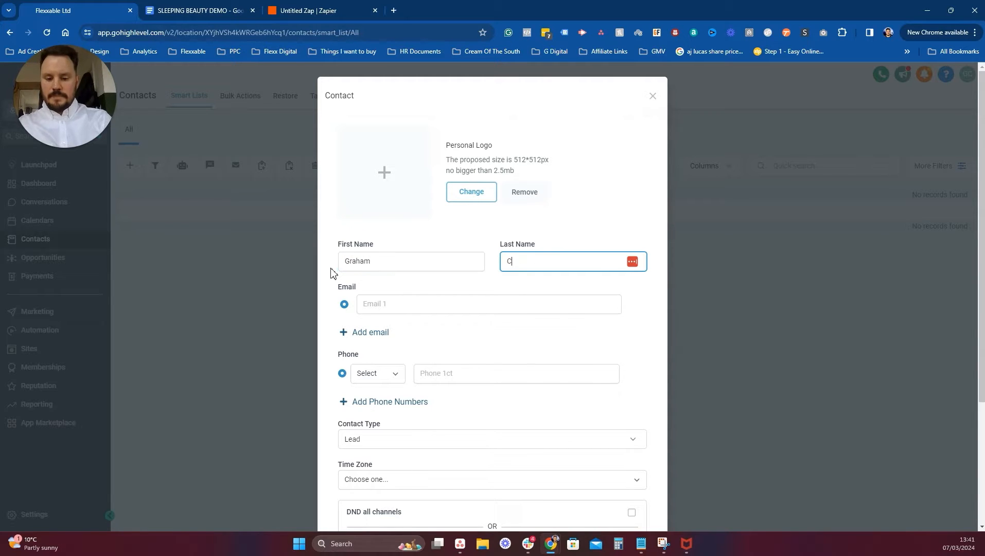
Fill in the contact's email address and phone number, then save the contact.
{"action": "left_click", "coordinate": [420, 304]}
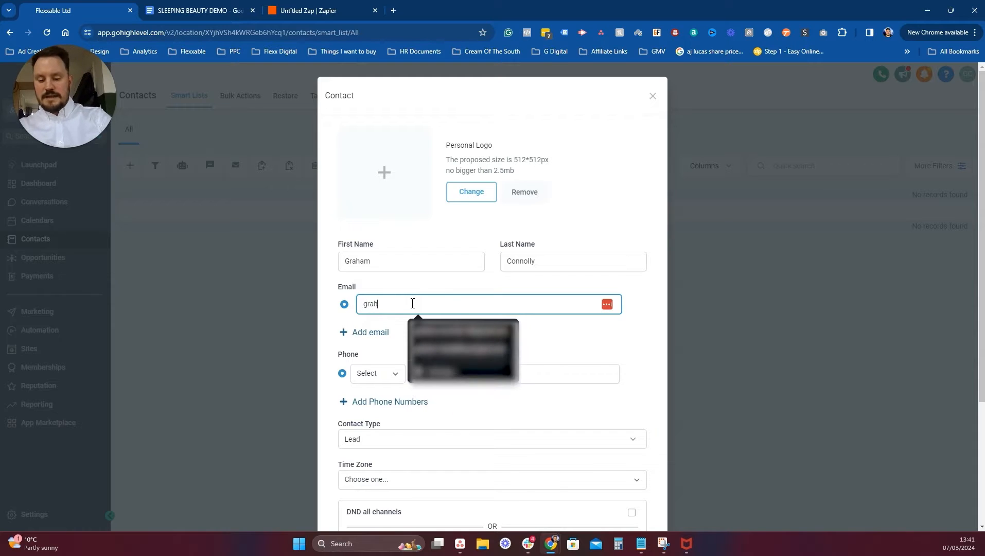
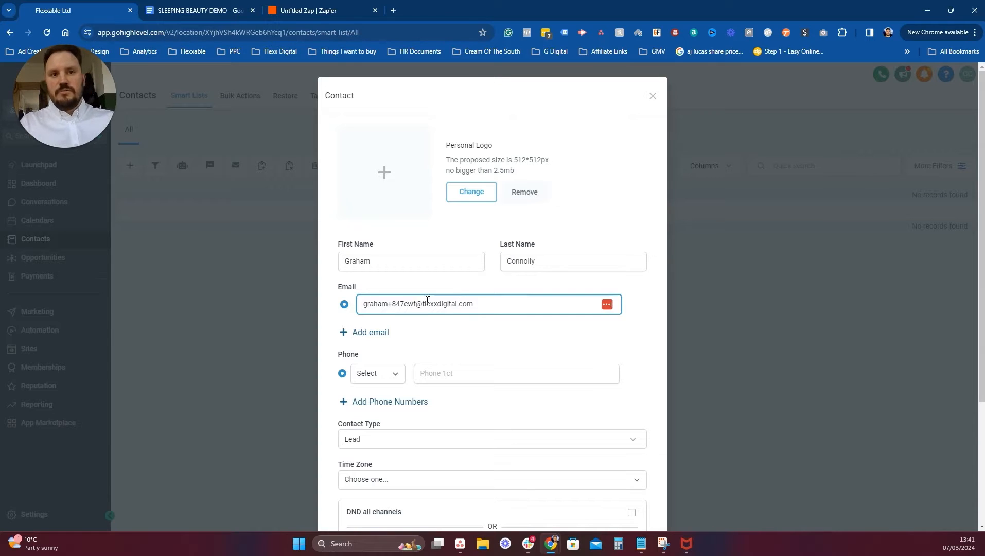
{"action": "left_click", "coordinate": [447, 372]}
{"action": "type", "text": "0774"}
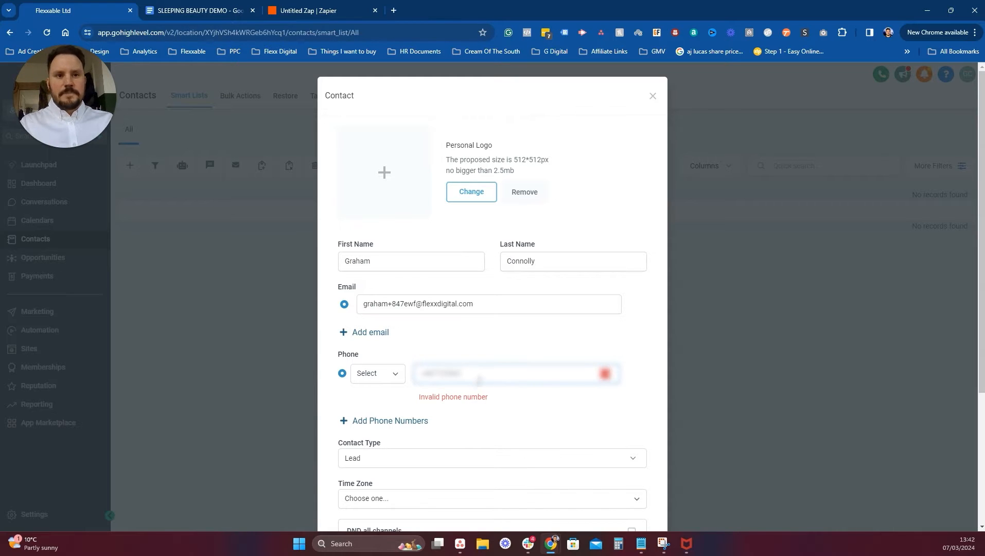
{"action": "type", "text": "8"}
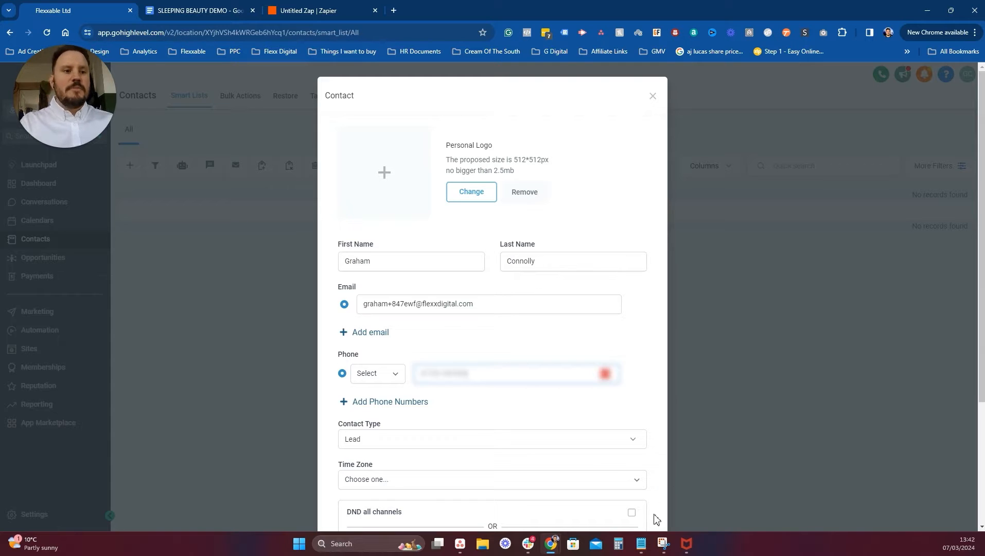
{"action": "scroll", "coordinate": [587, 436], "scroll_direction": "down", "scroll_amount": 3}
{"action": "left_click", "coordinate": [625, 489]}
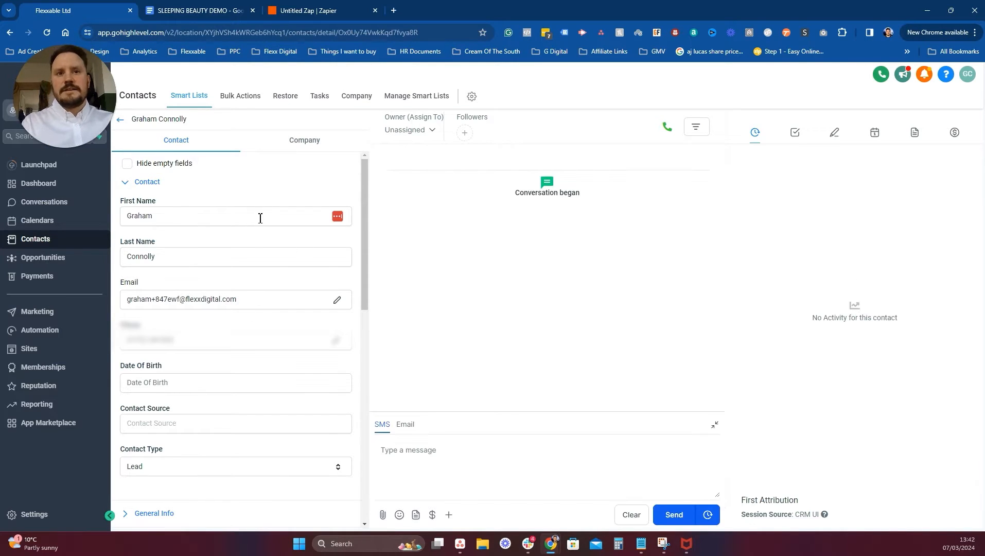
Add the new contact to the Test Webhook workflow from its Automation section.
{"action": "scroll", "coordinate": [259, 256], "scroll_direction": "down", "scroll_amount": 15}
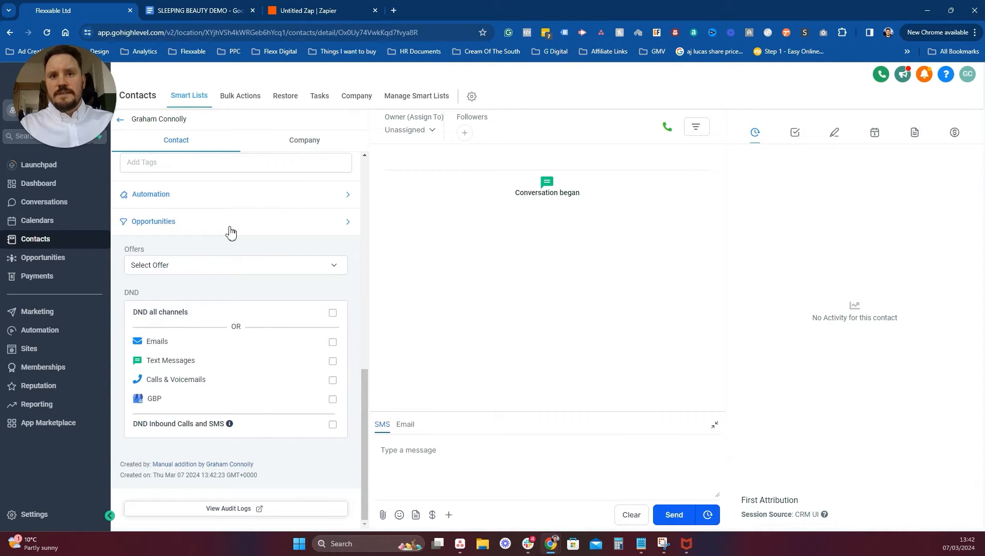
{"action": "left_click", "coordinate": [165, 200]}
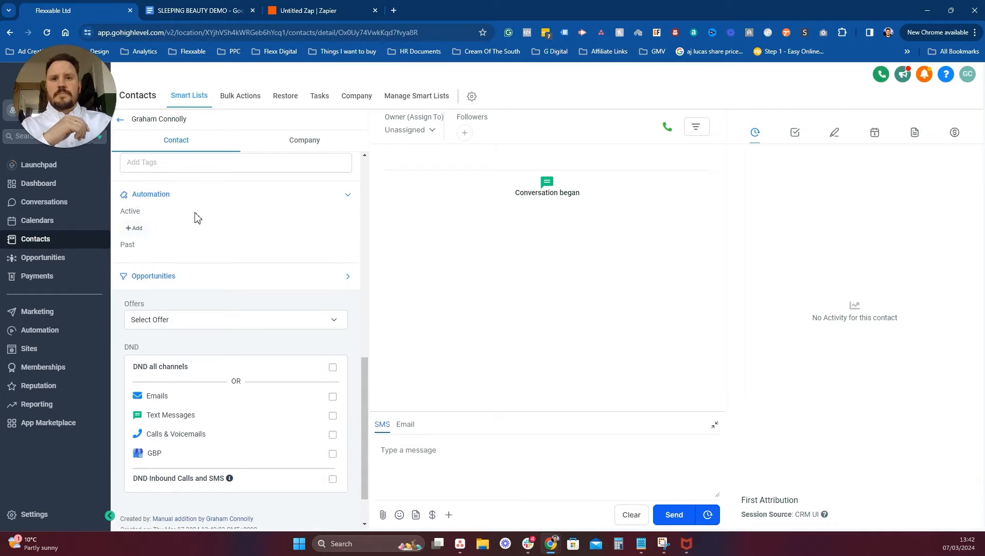
{"action": "left_click", "coordinate": [135, 230]}
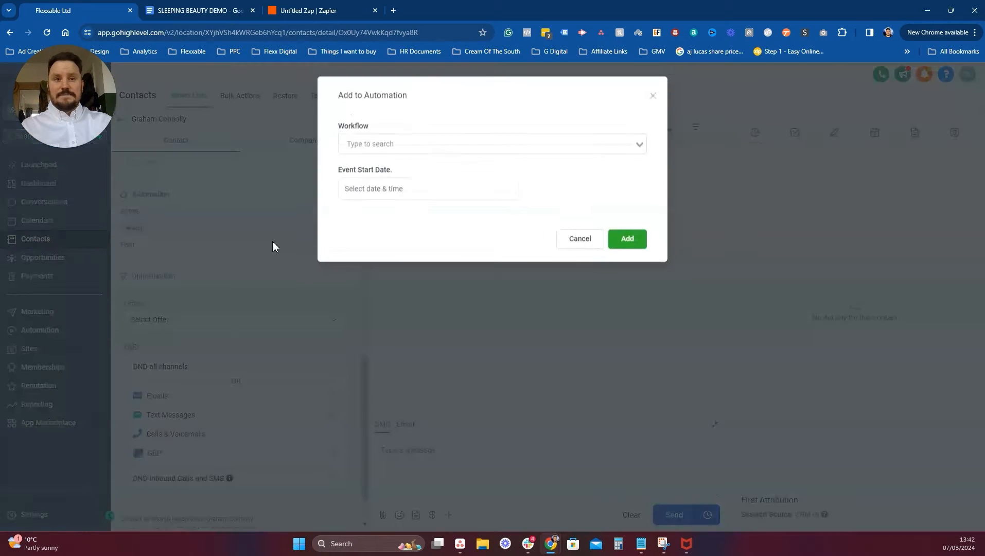
{"action": "left_click", "coordinate": [434, 147]}
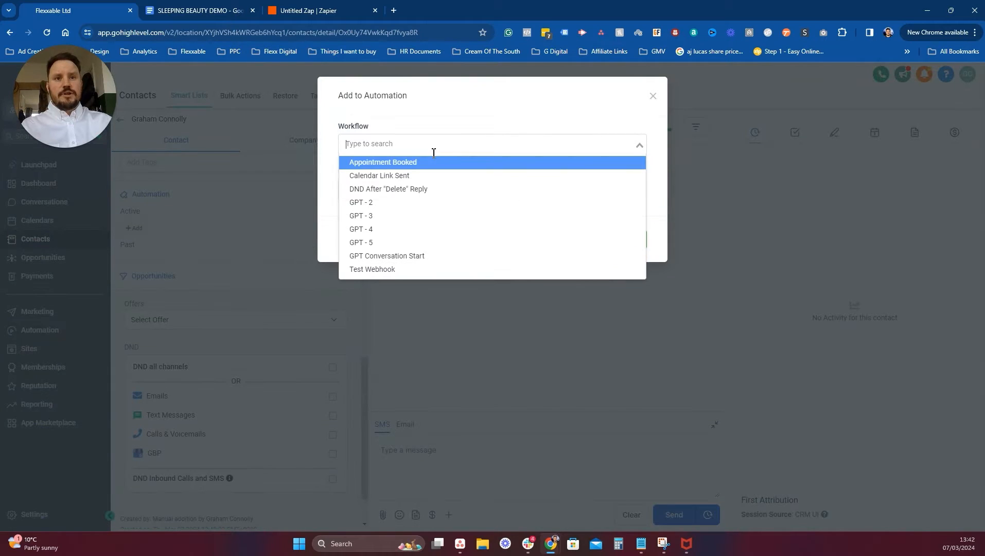
{"action": "left_click", "coordinate": [390, 269]}
{"action": "left_click", "coordinate": [627, 237]}
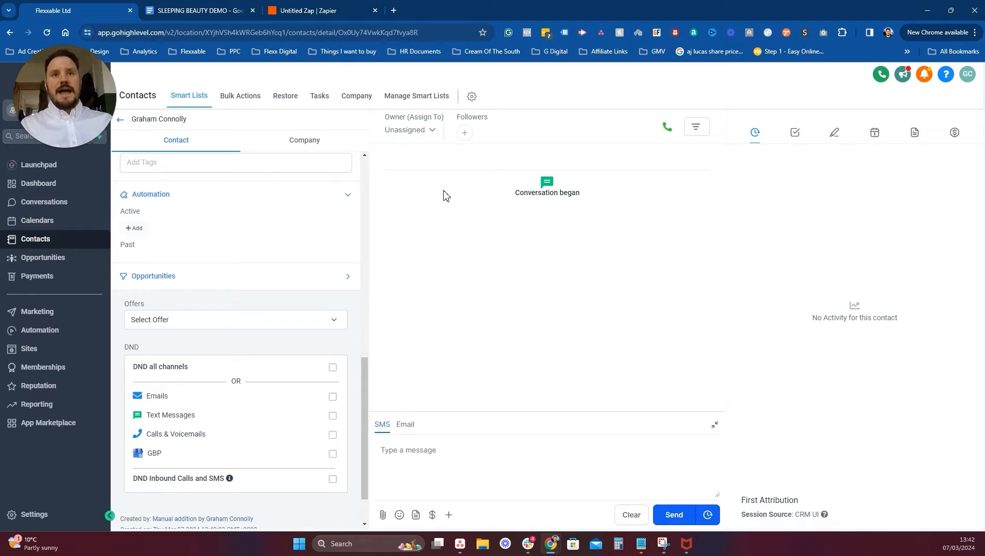
{"action": "left_click", "coordinate": [283, 9]}
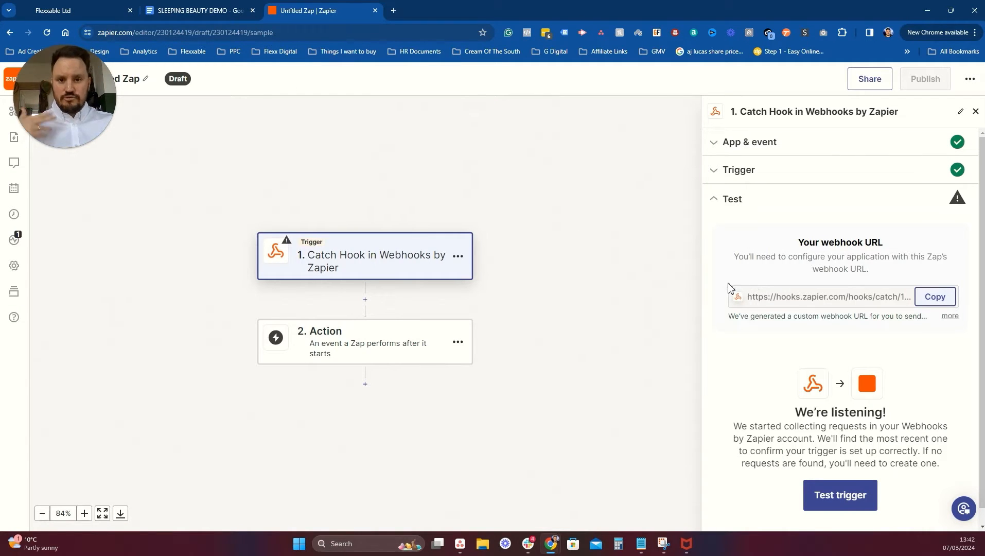
Test the Catch Hook trigger and review request A's fields, including Last Message.
{"action": "left_click", "coordinate": [851, 501]}
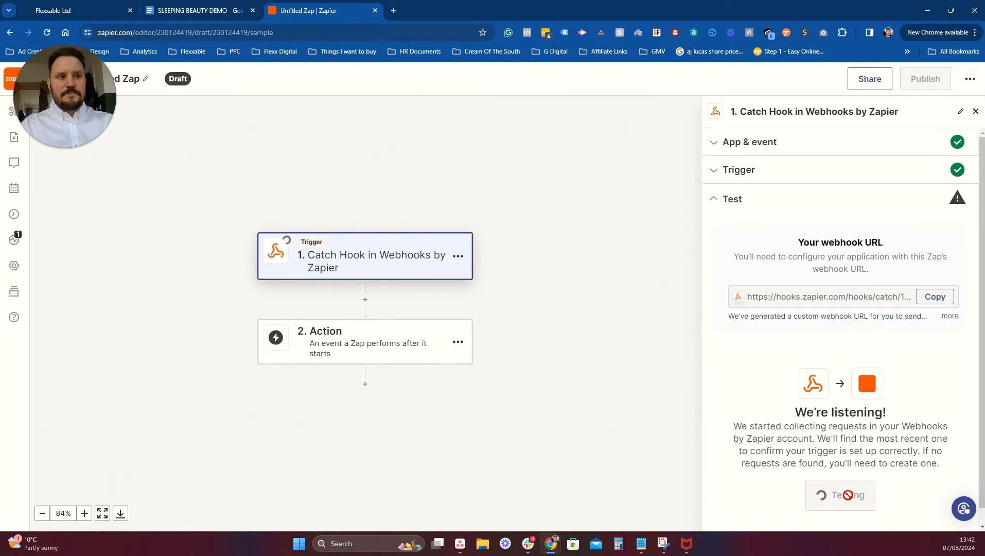
{"action": "scroll", "coordinate": [891, 369], "scroll_direction": "down", "scroll_amount": 2}
{"action": "scroll", "coordinate": [891, 369], "scroll_direction": "down", "scroll_amount": 2}
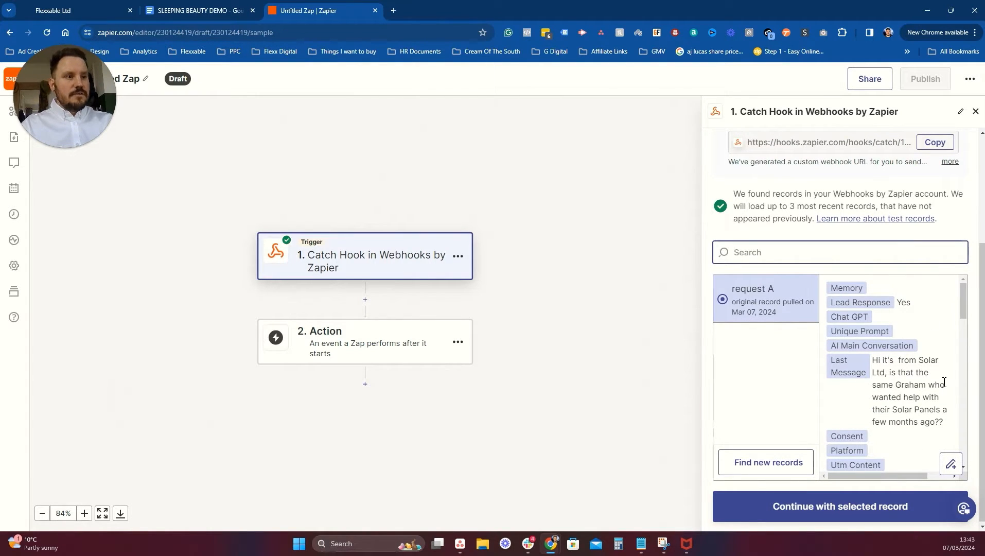
{"action": "scroll", "coordinate": [943, 366], "scroll_direction": "down", "scroll_amount": 1}
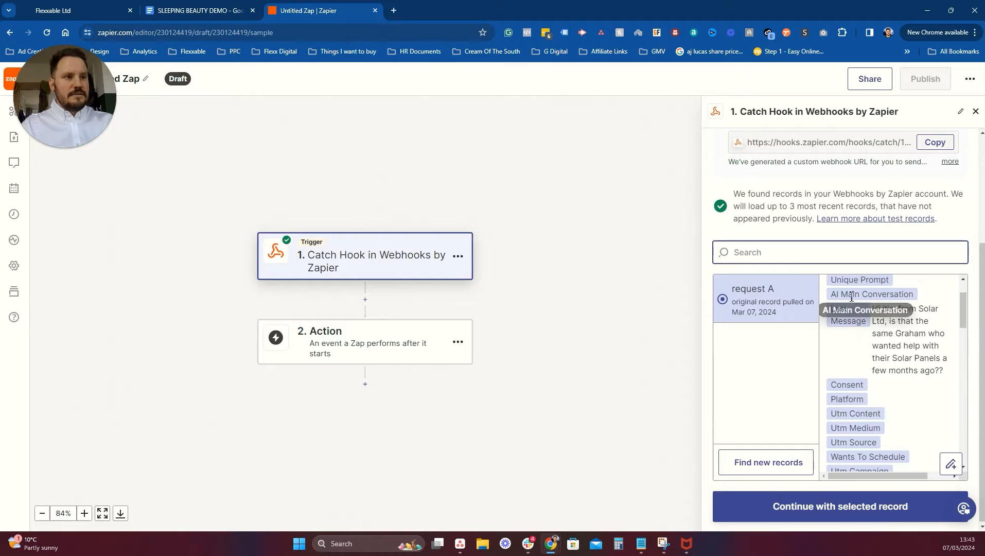
{"action": "scroll", "coordinate": [842, 332], "scroll_direction": "up", "scroll_amount": 1}
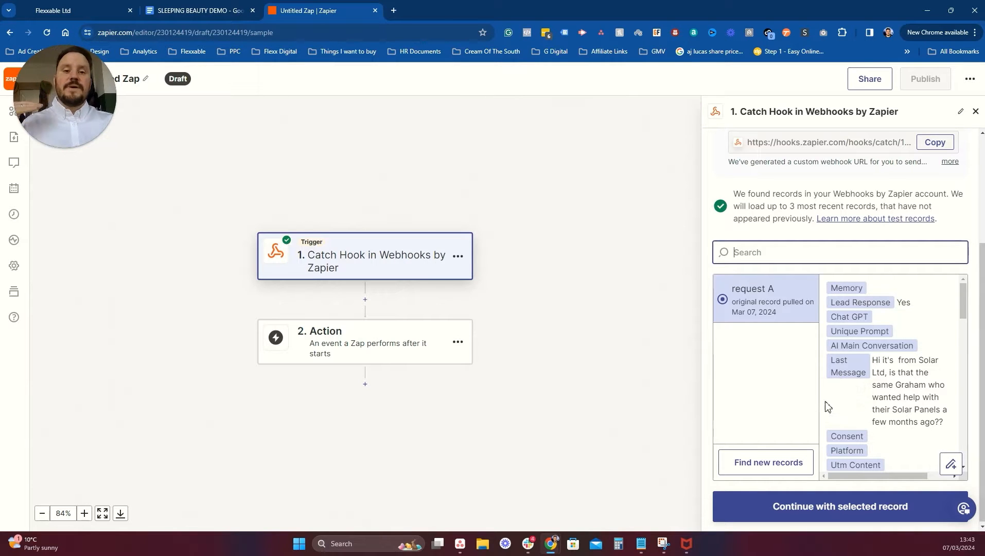
{"action": "left_click_drag", "start_coordinate": [951, 423], "coordinate": [874, 363]}
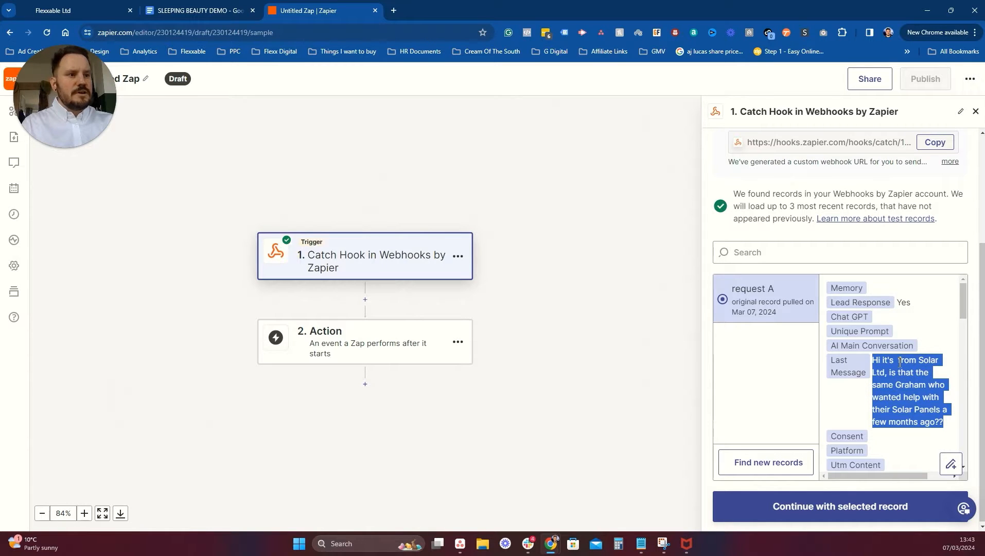
{"action": "left_click", "coordinate": [899, 362]}
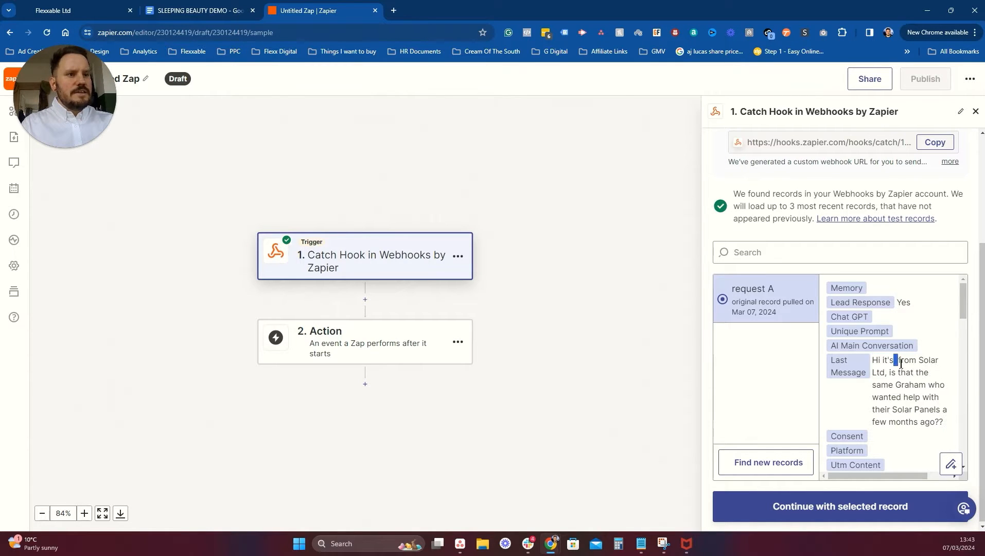
Open Settings > Custom Values and copy the Android Name value's key.
{"action": "left_click", "coordinate": [123, 6]}
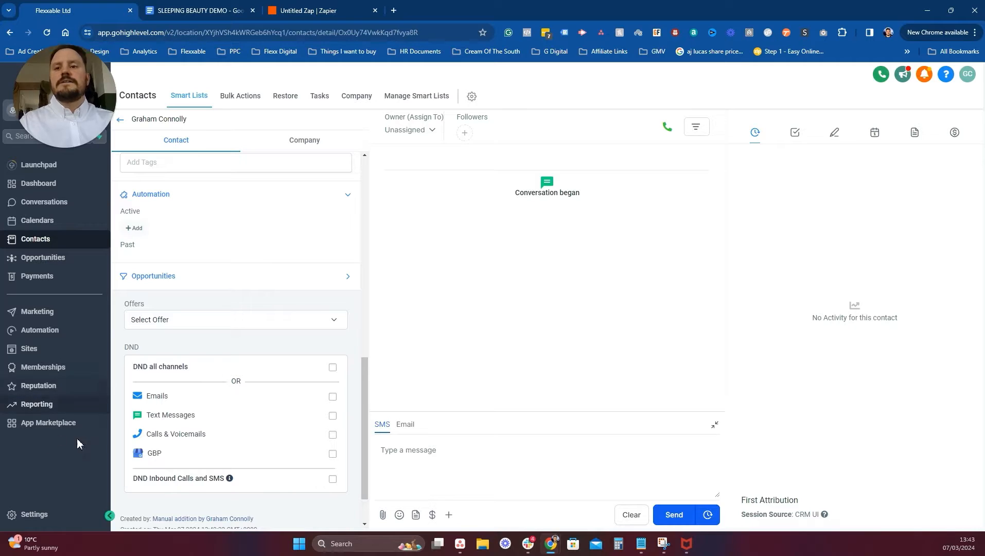
{"action": "left_click", "coordinate": [30, 514]}
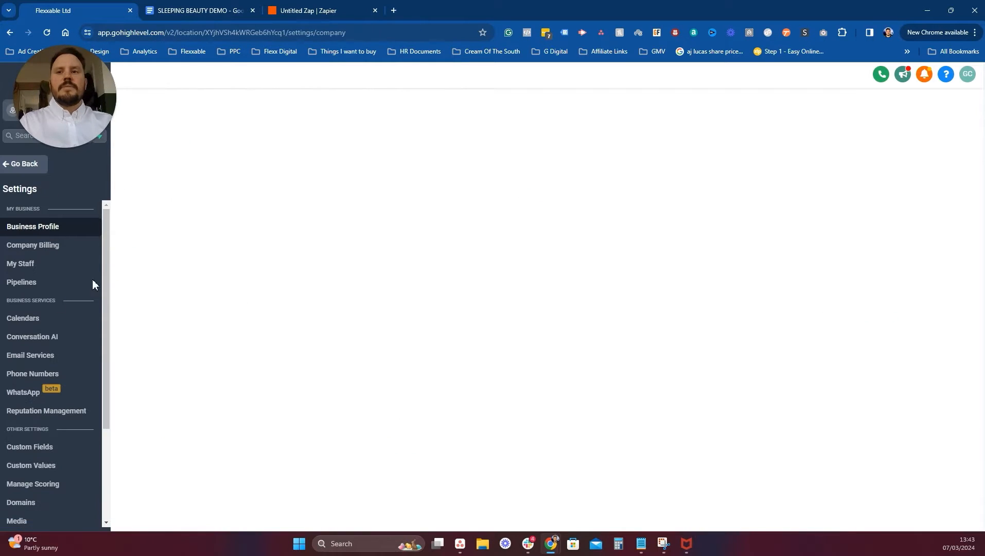
{"action": "scroll", "coordinate": [62, 409], "scroll_direction": "down", "scroll_amount": 2}
{"action": "scroll", "coordinate": [60, 407], "scroll_direction": "up", "scroll_amount": 1}
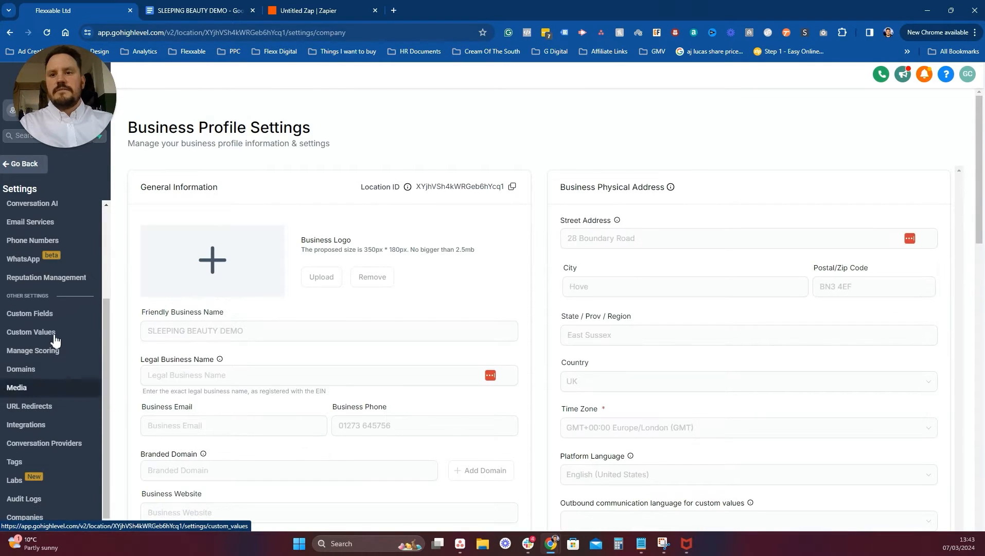
{"action": "left_click", "coordinate": [48, 333]}
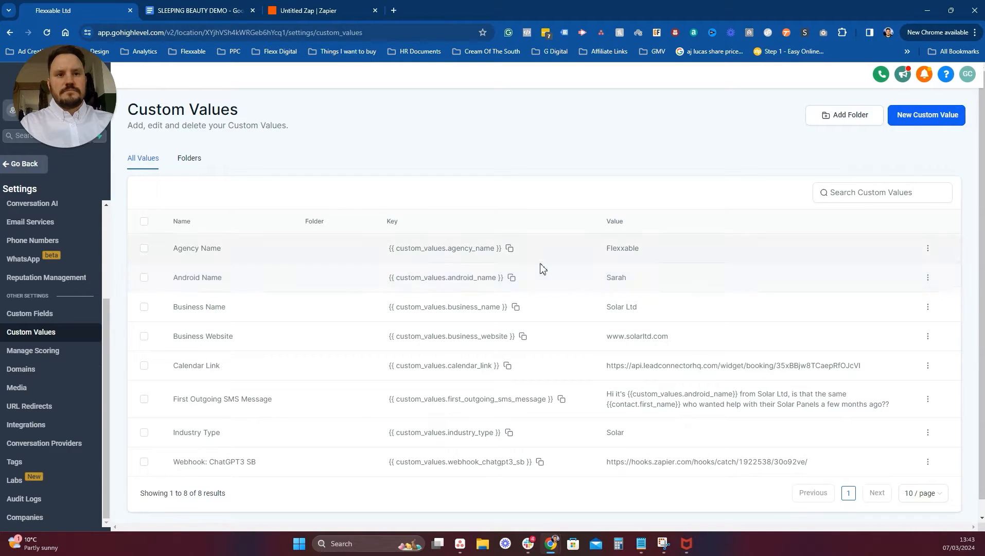
{"action": "left_click", "coordinate": [517, 279]}
{"action": "scroll", "coordinate": [787, 305], "scroll_direction": "down", "scroll_amount": 1}
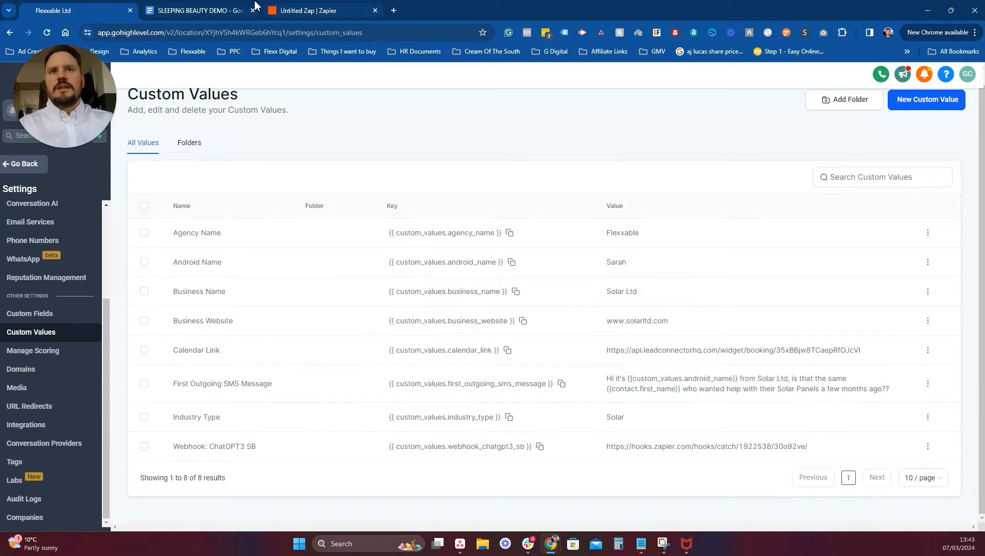
{"action": "left_click", "coordinate": [332, 11]}
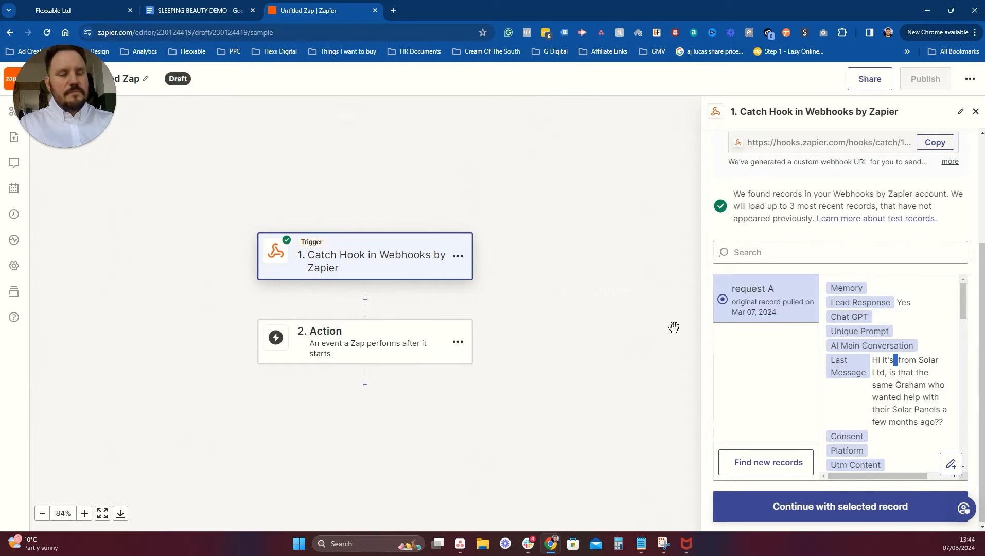
Add a ChatGPT action step using the Conversation event.
{"action": "left_click", "coordinate": [830, 512]}
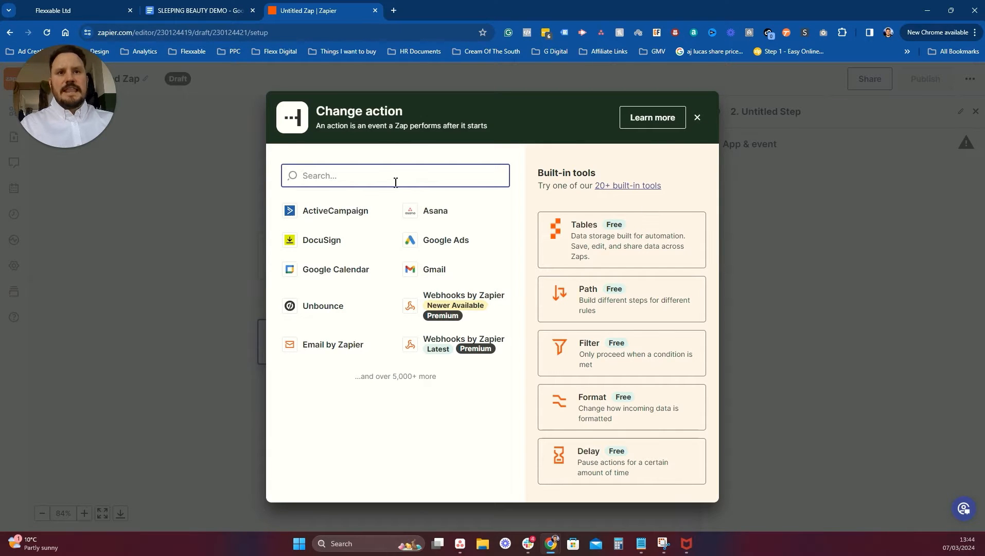
{"action": "type", "text": "chatgpt"}
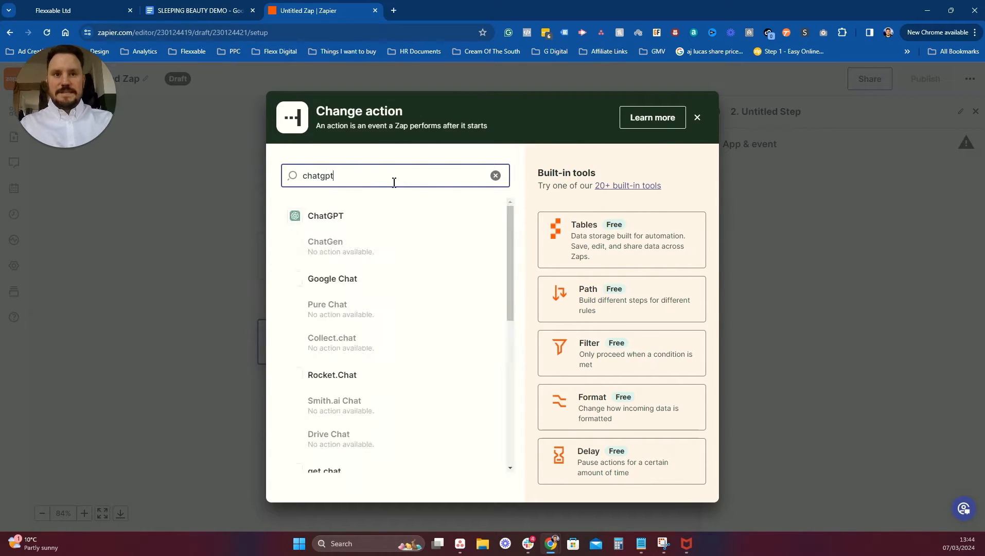
{"action": "left_click", "coordinate": [336, 214]}
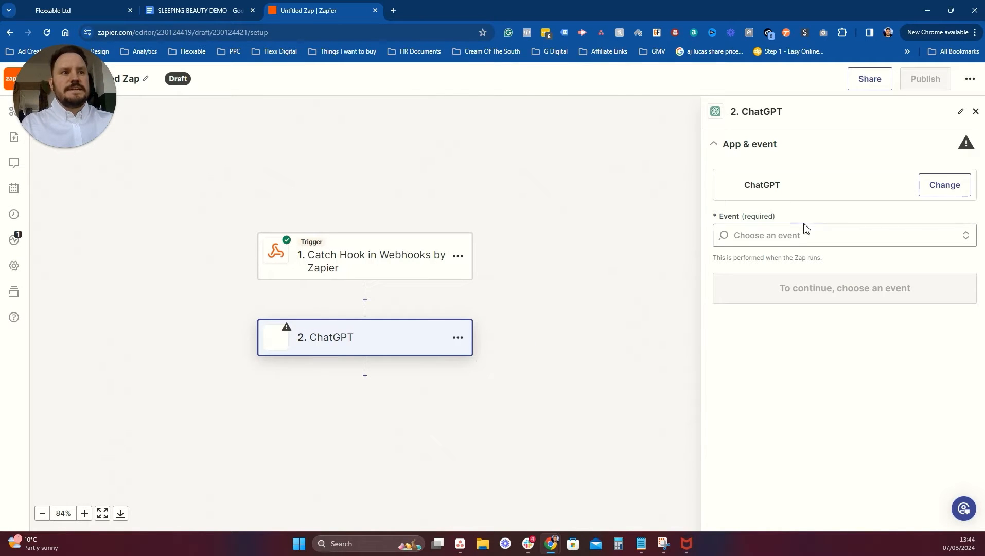
{"action": "left_click", "coordinate": [782, 236]}
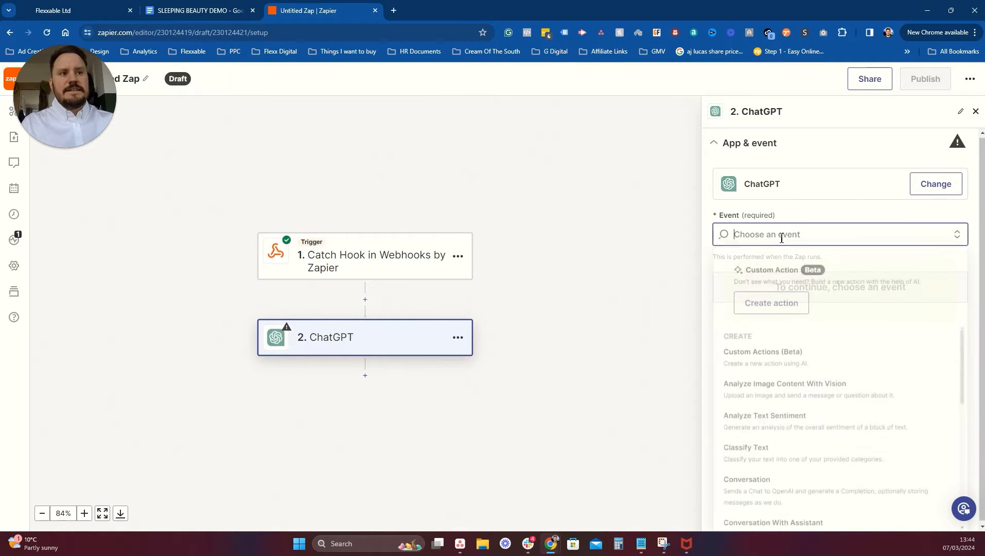
{"action": "left_click", "coordinate": [767, 494]}
{"action": "left_click", "coordinate": [818, 288]}
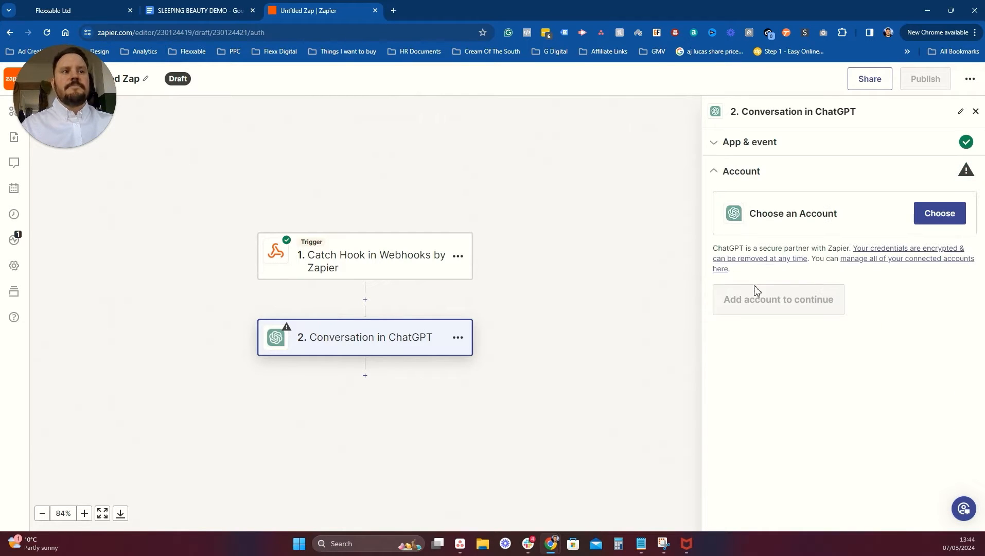
Start connecting a new ChatGPT account to the step.
{"action": "left_click", "coordinate": [941, 225]}
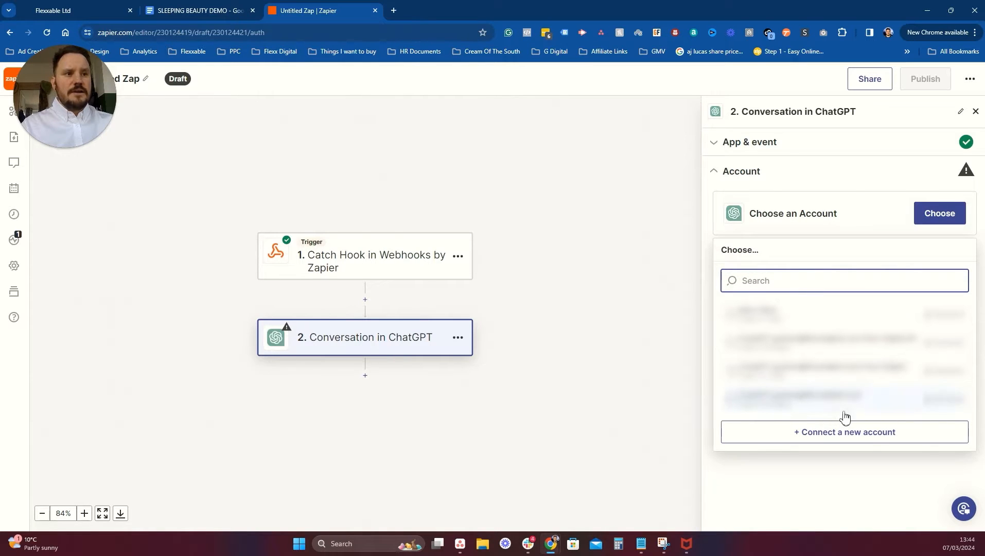
{"action": "left_click", "coordinate": [829, 438]}
{"action": "left_click_drag", "start_coordinate": [416, 124], "coordinate": [535, 86]}
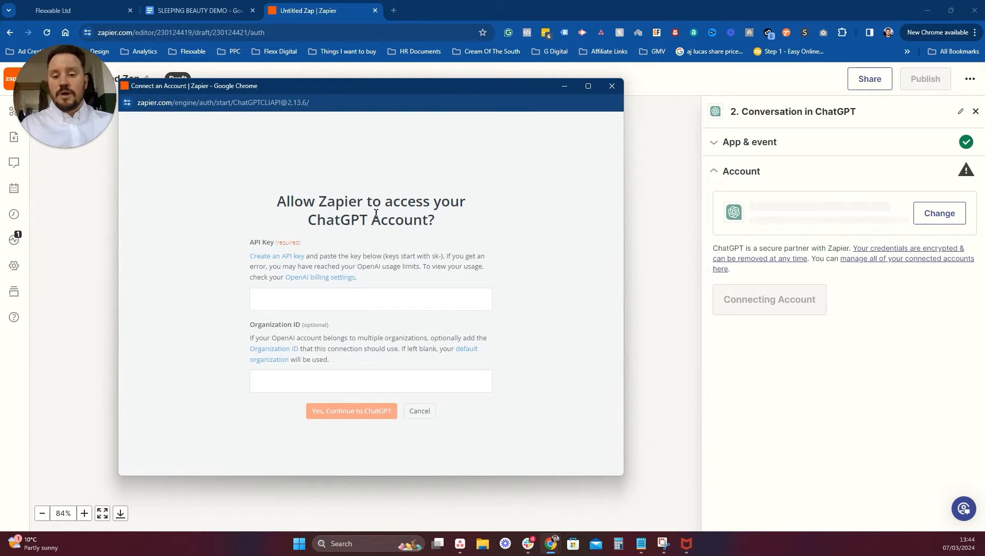
{"action": "left_click", "coordinate": [393, 11]}
Open the OpenAI platform and log in with the saved account e-mail and password.
{"action": "left_click", "coordinate": [393, 11]}
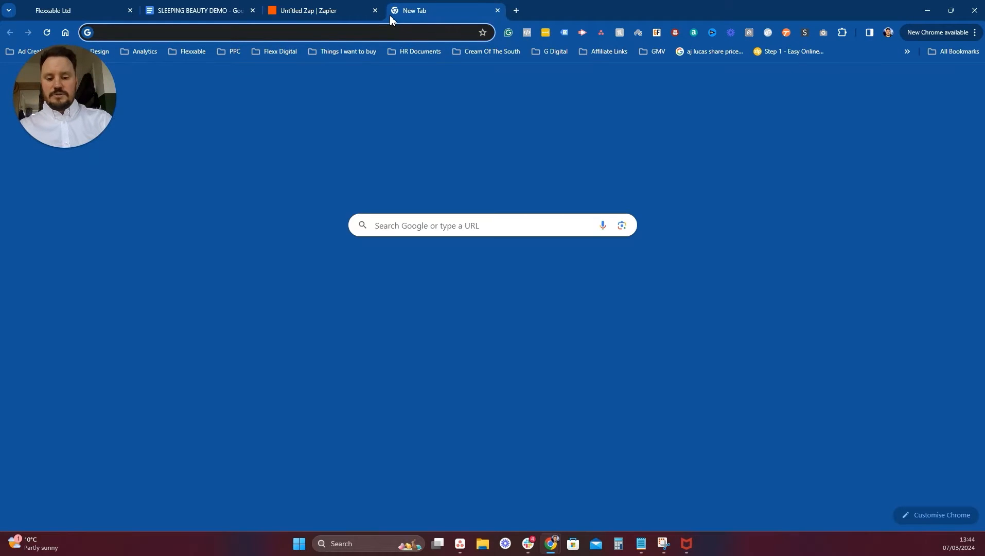
{"action": "type", "text": "openai"}
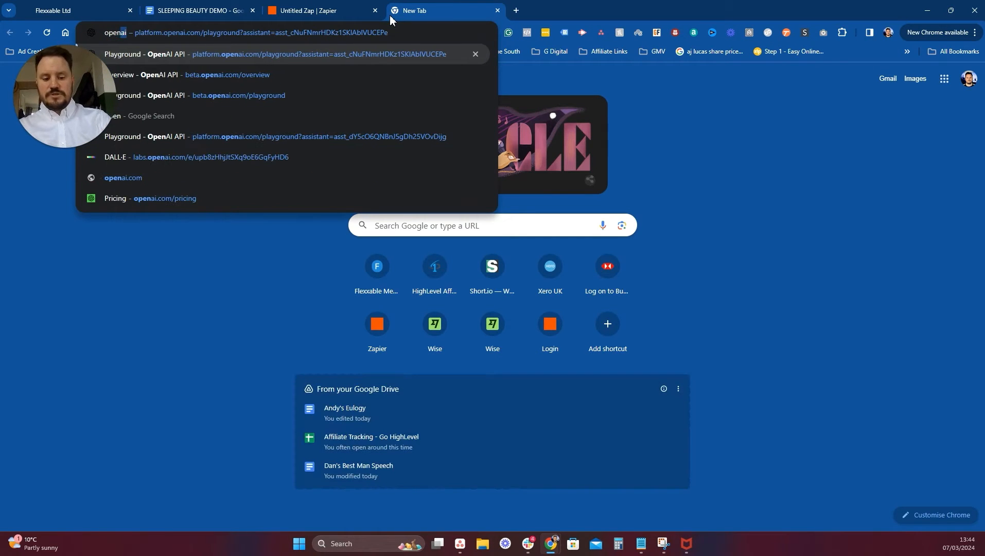
{"action": "key", "text": "Return"}
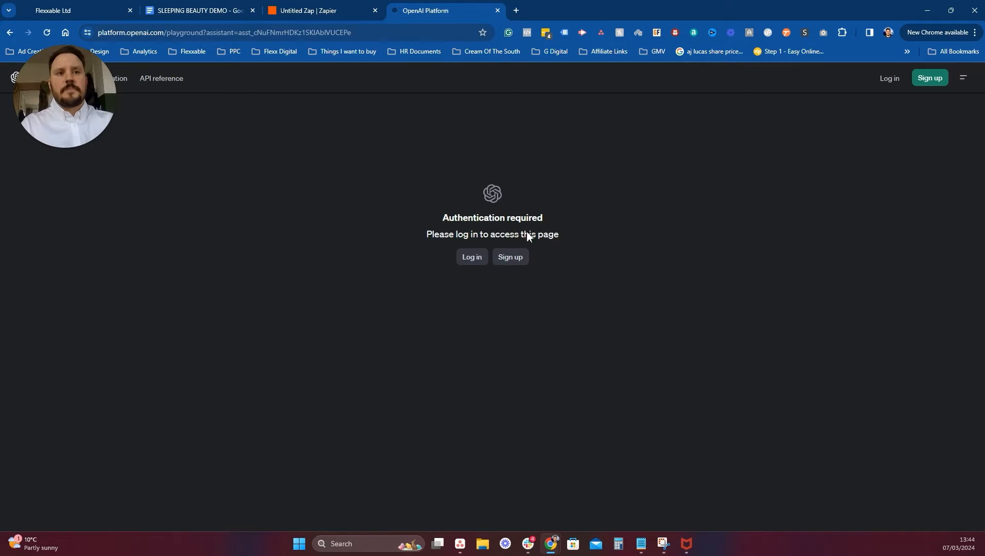
{"action": "left_click", "coordinate": [473, 259]}
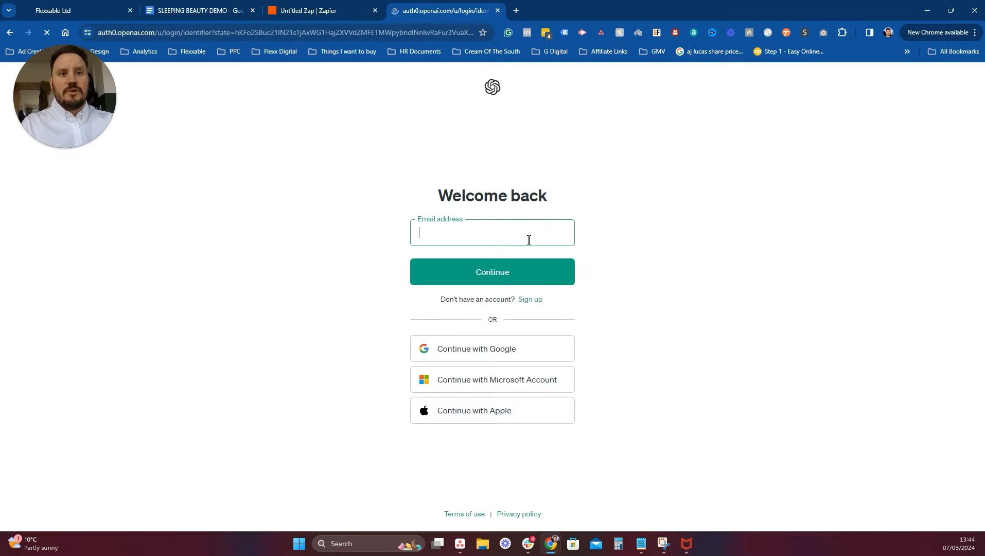
{"action": "left_click", "coordinate": [529, 240]}
{"action": "left_click", "coordinate": [552, 346]}
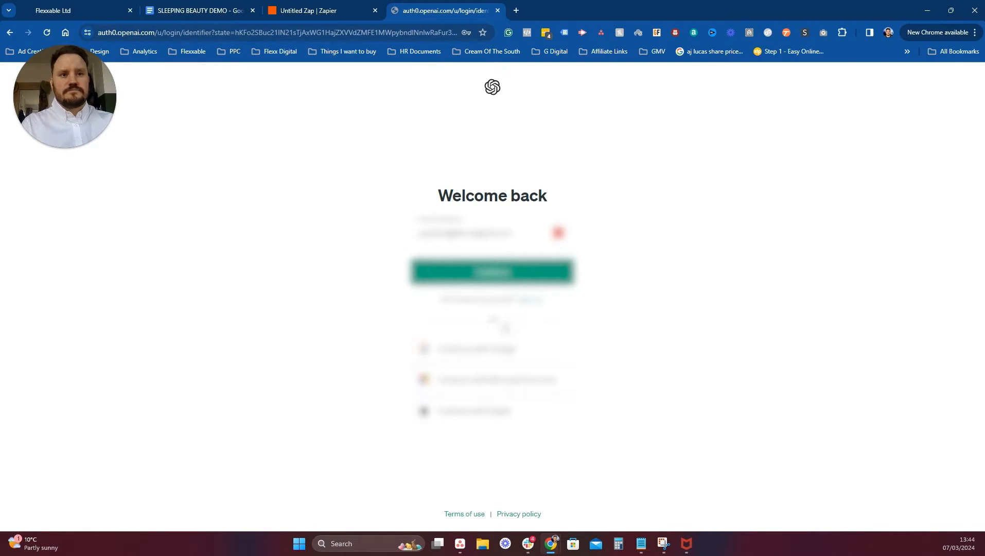
{"action": "left_click", "coordinate": [495, 276]}
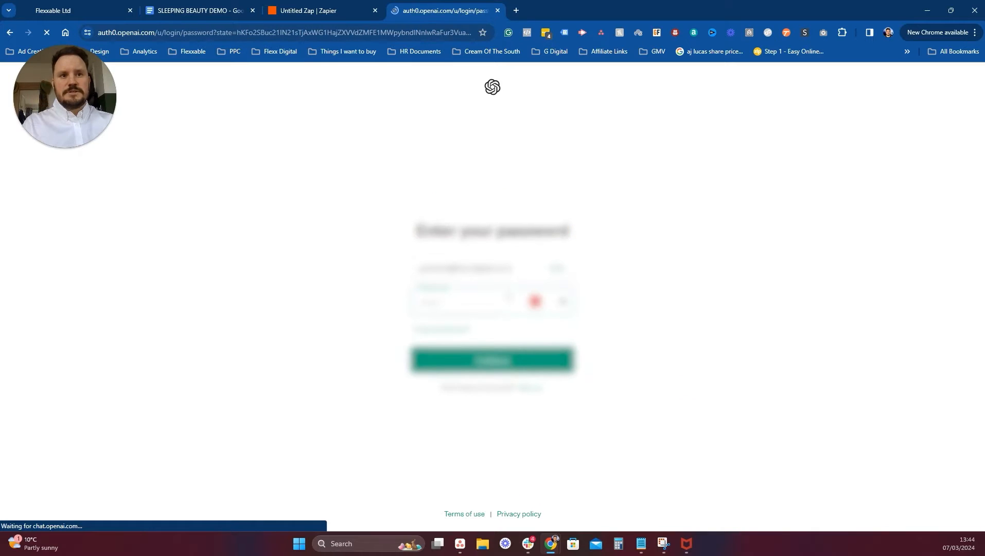
{"action": "left_click", "coordinate": [496, 366]}
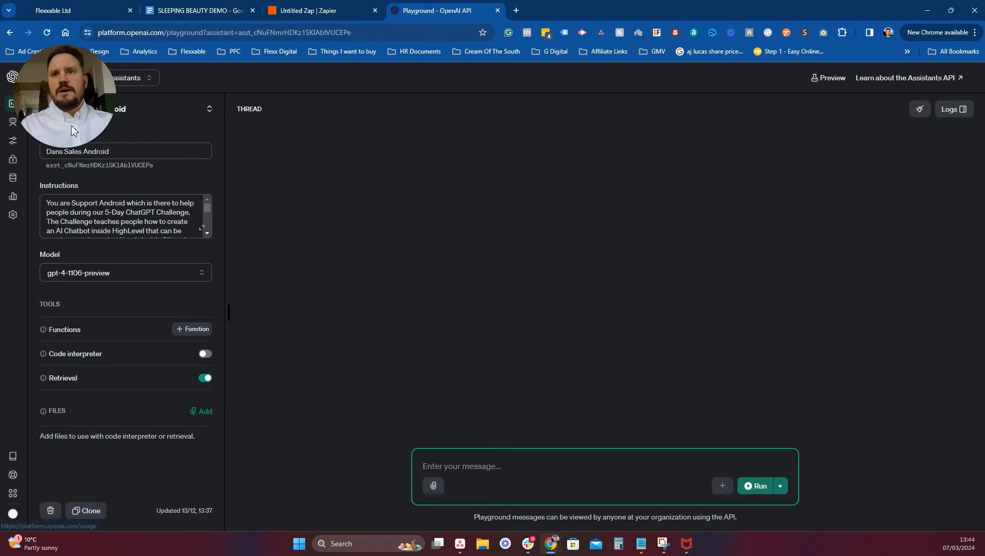
Create and copy a new secret API key named SLEEPING BEAUTY DEMO.
{"action": "left_click", "coordinate": [315, 209]}
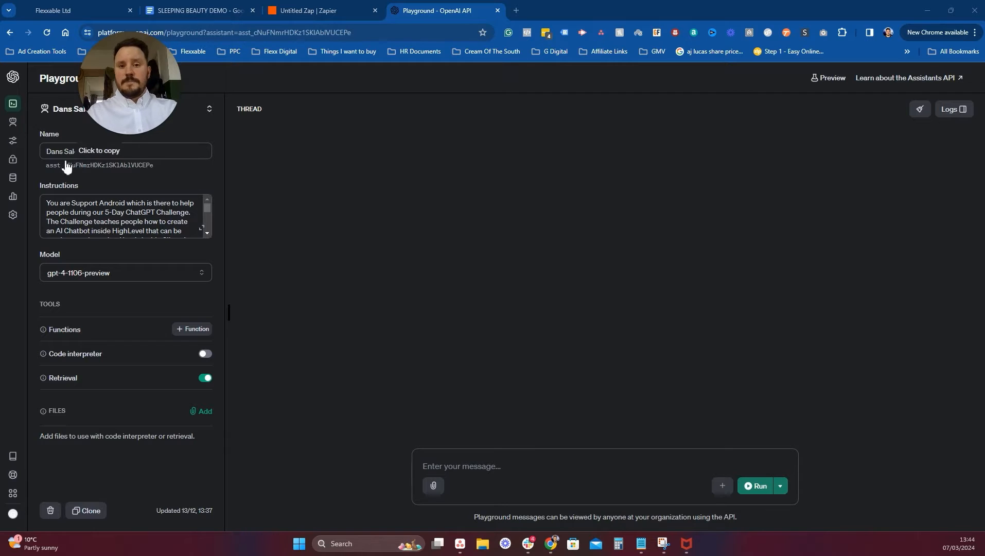
{"action": "mouse_move", "coordinate": [22, 161]}
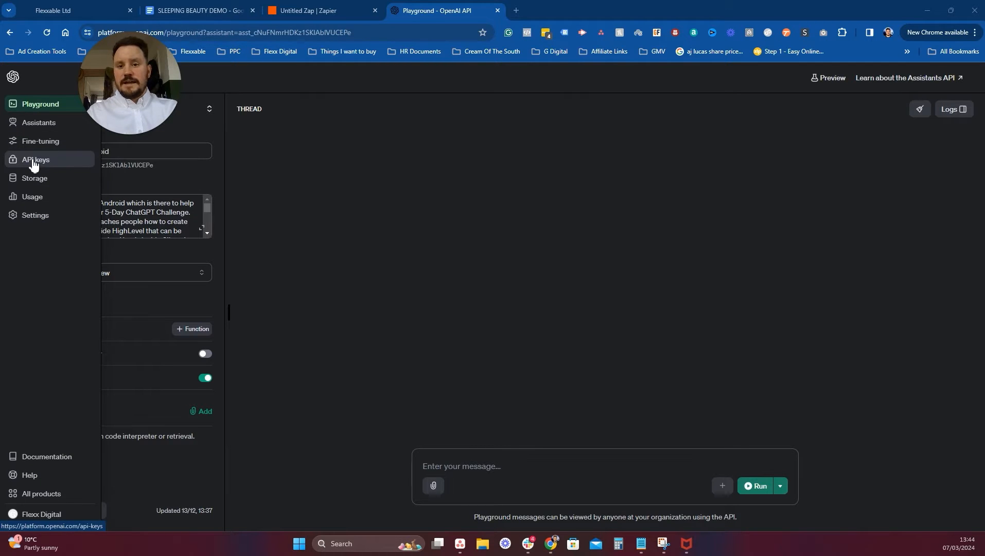
{"action": "left_click", "coordinate": [32, 161]}
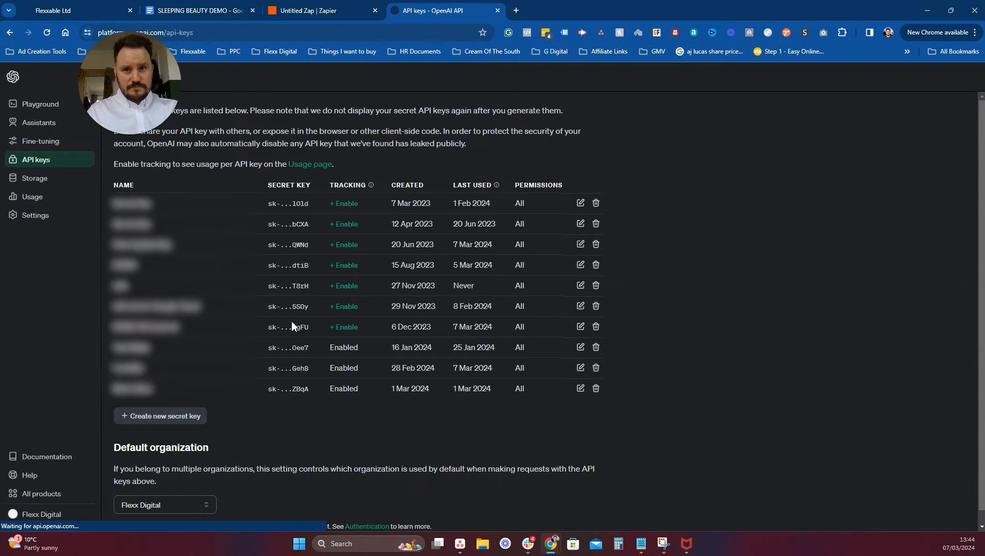
{"action": "left_click", "coordinate": [147, 416]}
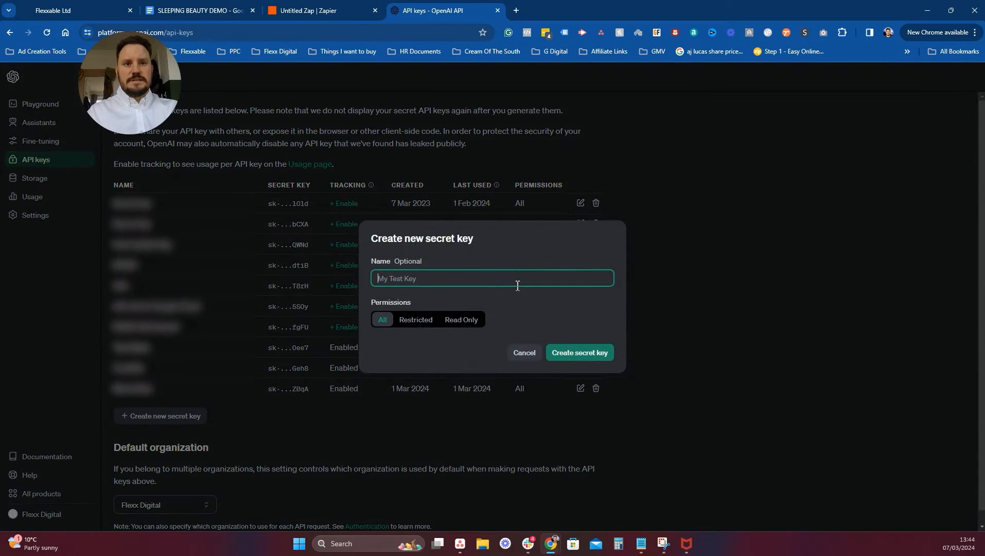
{"action": "type", "text": "SLEEPING BEAUTY DEMO"}
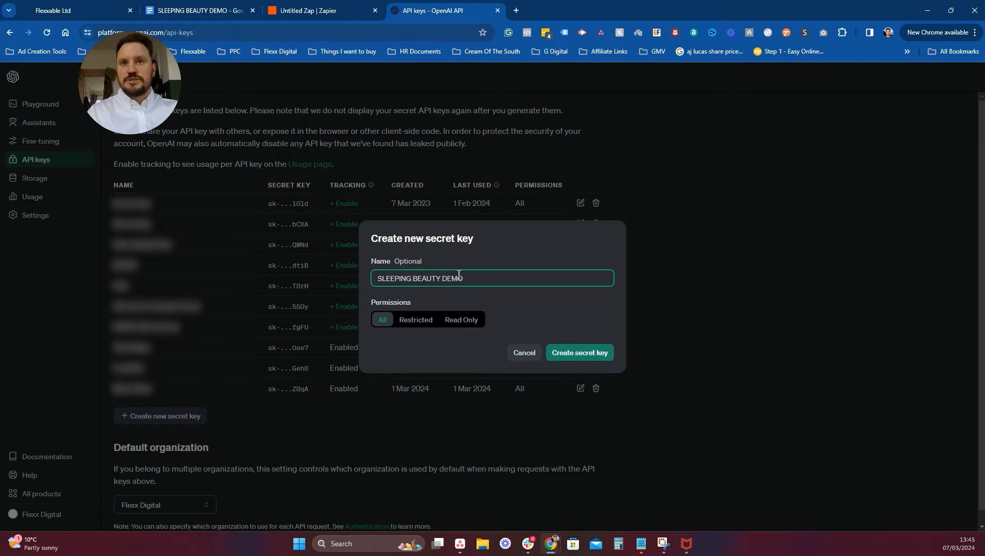
{"action": "left_click", "coordinate": [575, 354]}
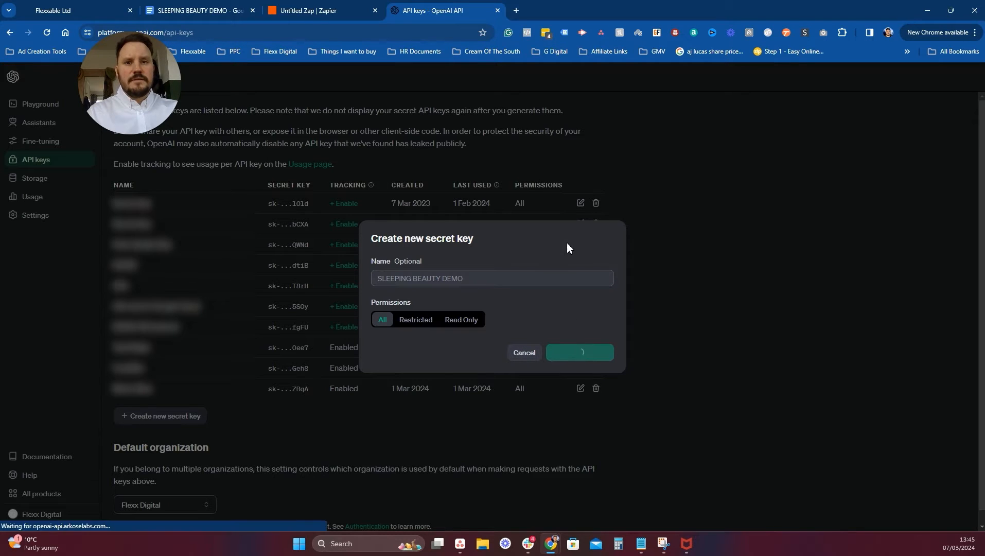
{"action": "left_click", "coordinate": [598, 296]}
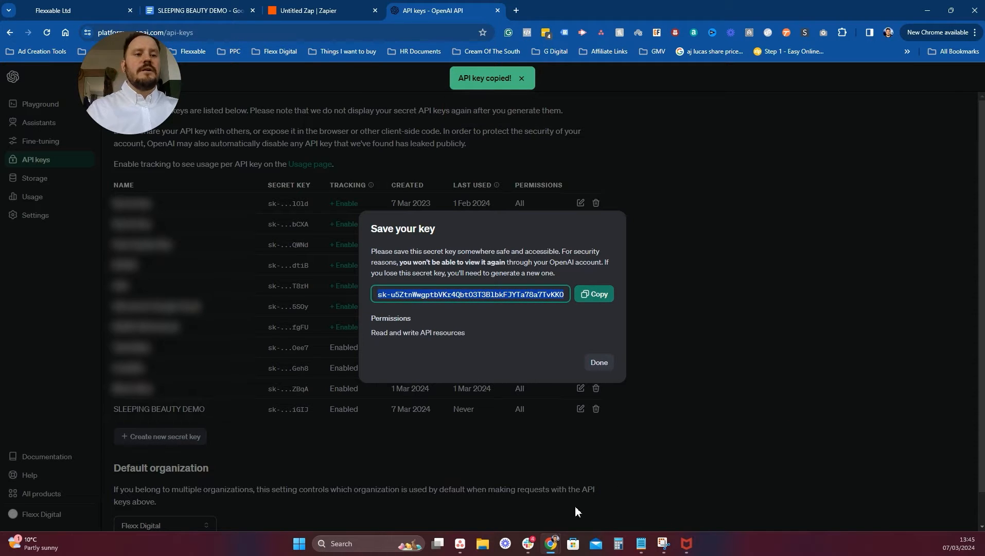
{"action": "left_click", "coordinate": [551, 545]}
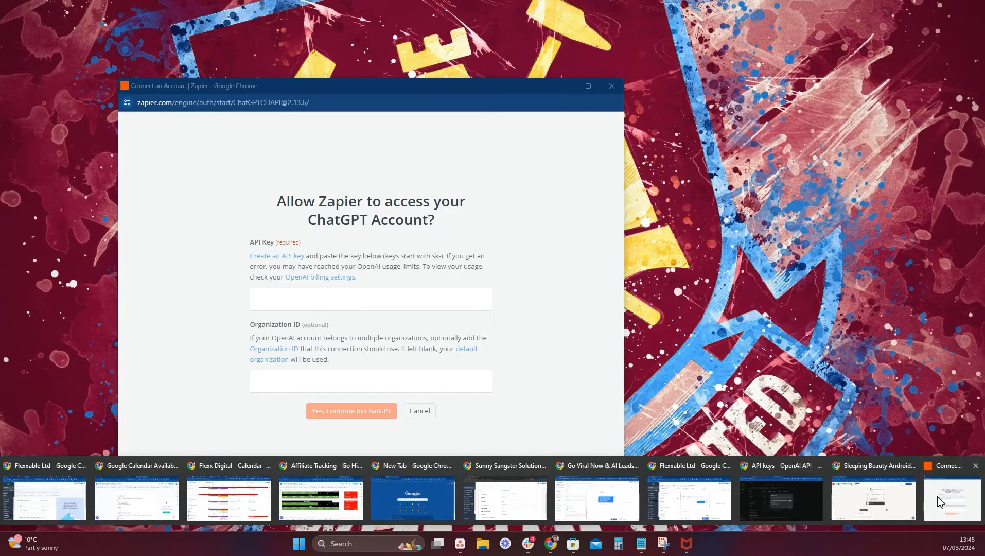
{"action": "left_click", "coordinate": [940, 499]}
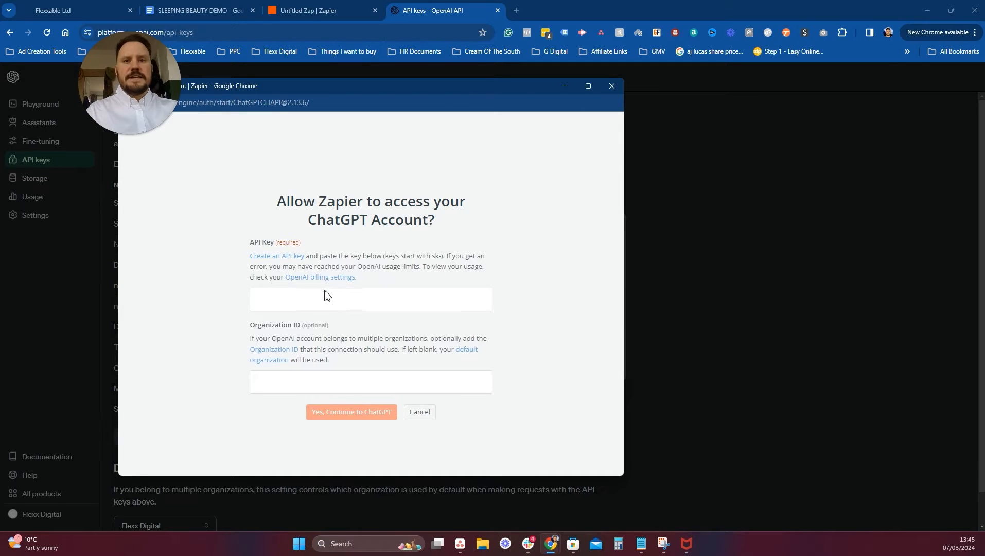
Paste the new OpenAI secret key into the ChatGPT connection's API Key field.
{"action": "left_click", "coordinate": [273, 301]}
{"action": "key", "text": "ctrl+v"}
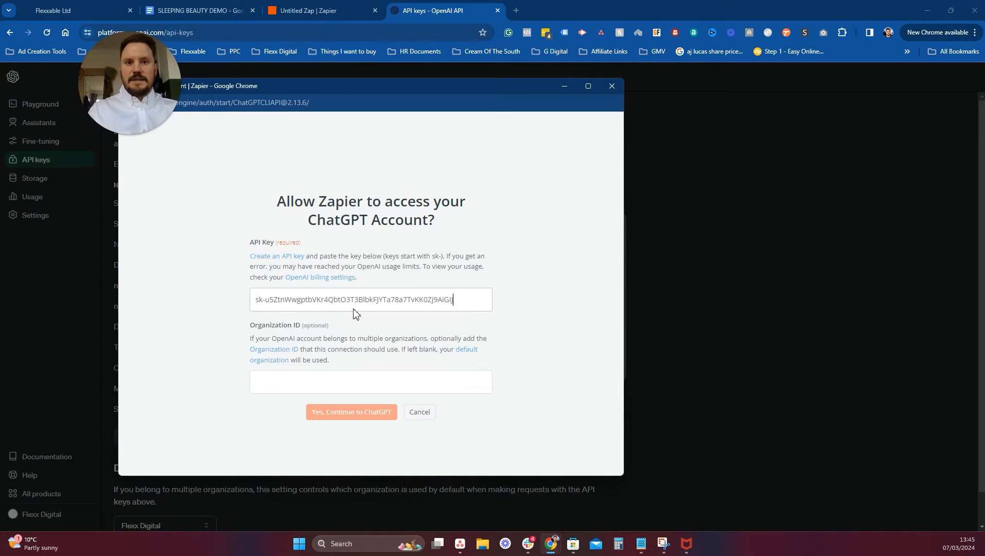
{"action": "left_click_drag", "start_coordinate": [316, 94], "coordinate": [666, 109]}
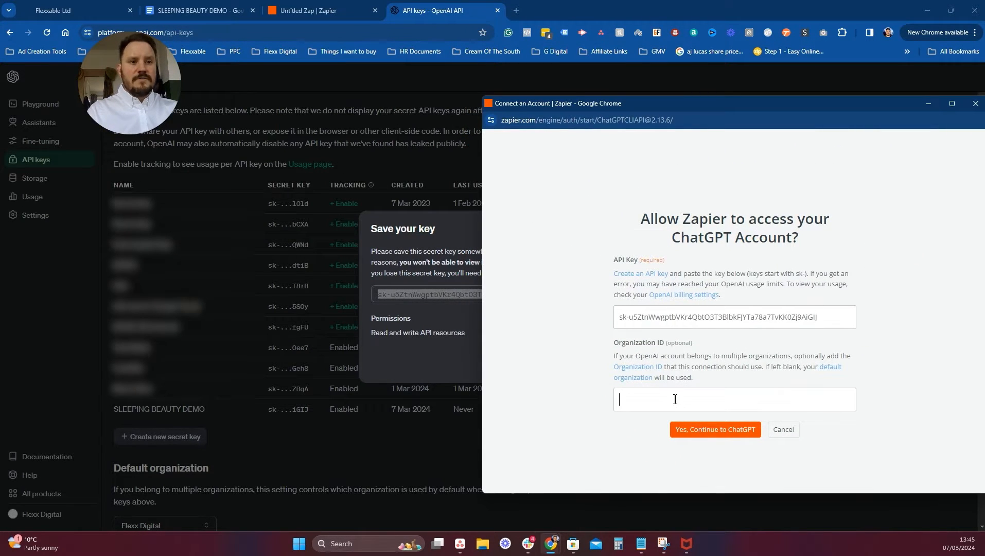
Get the Organization ID from OpenAI's organization settings.
{"action": "left_click", "coordinate": [225, 276]}
{"action": "left_click", "coordinate": [62, 286]}
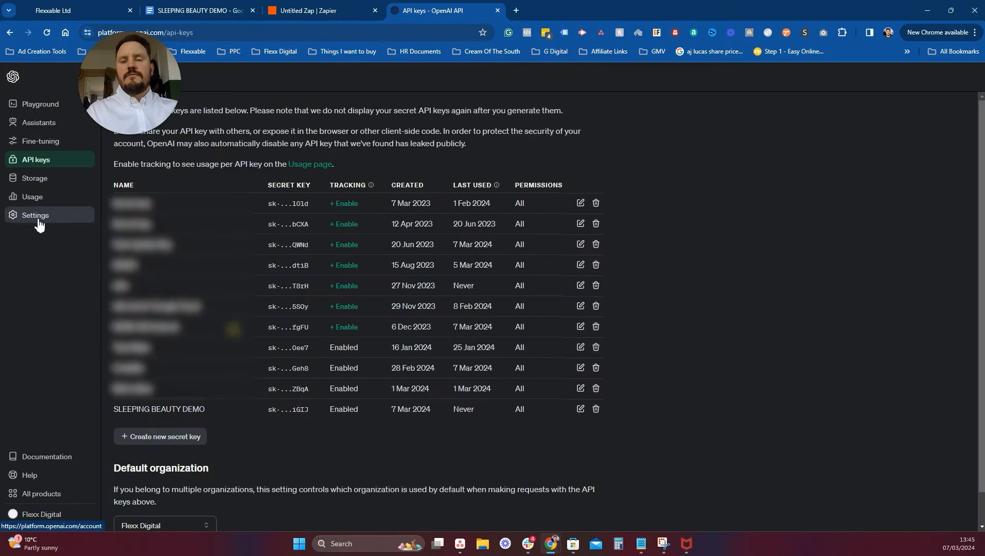
{"action": "left_click", "coordinate": [35, 215]}
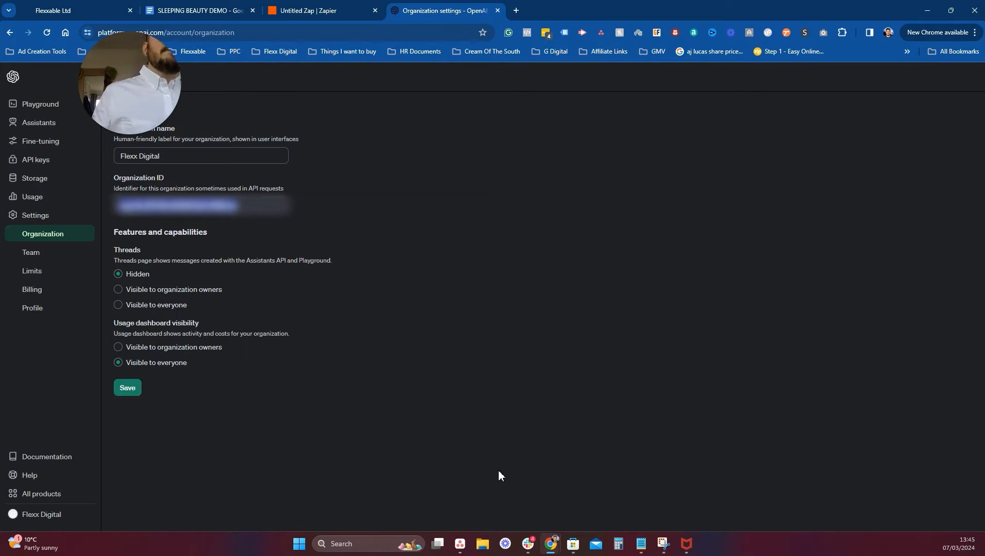
{"action": "mouse_move", "coordinate": [551, 544]}
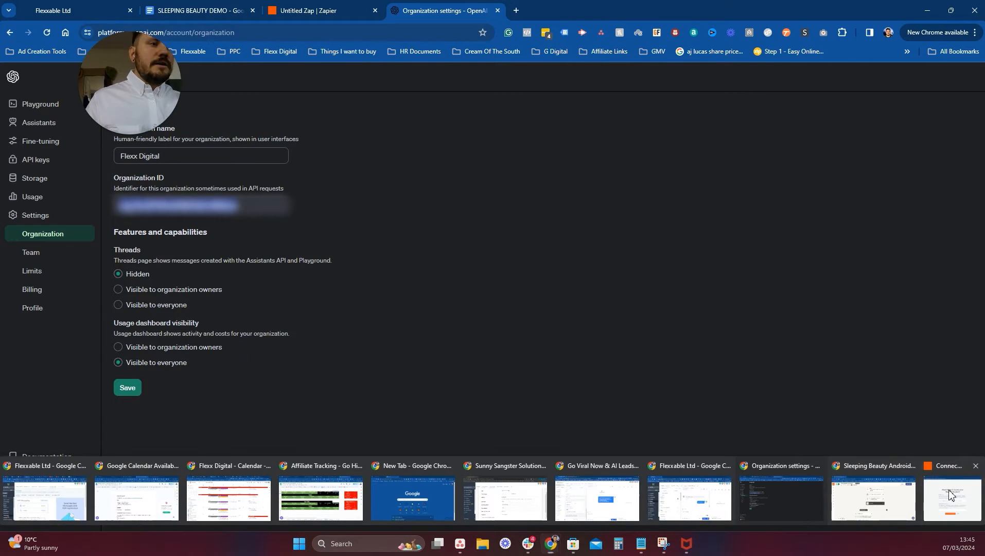
Paste the organization ID into the Zapier popup and finish connecting the ChatGPT account.
{"action": "left_click", "coordinate": [956, 493]}
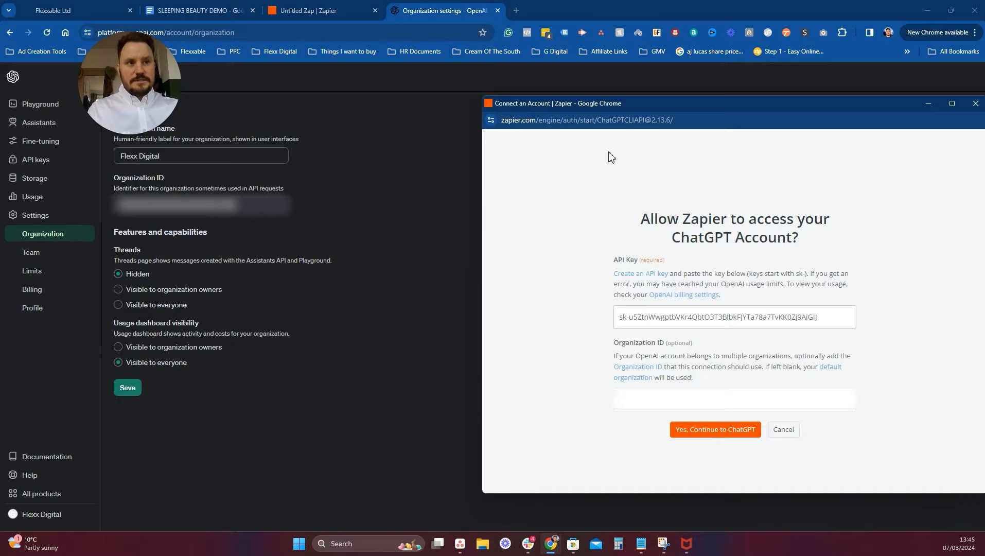
{"action": "key", "text": "ctrl+v"}
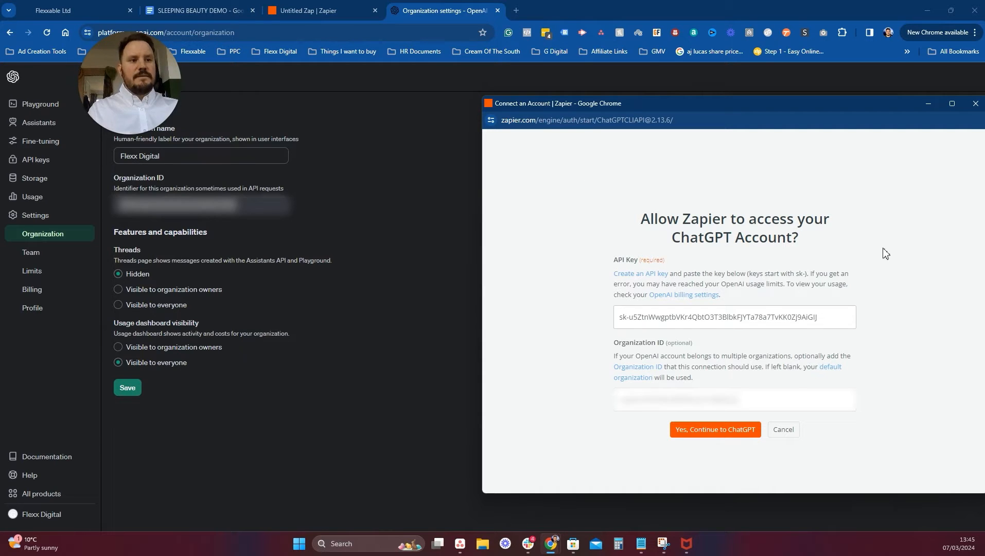
{"action": "left_click", "coordinate": [715, 429]}
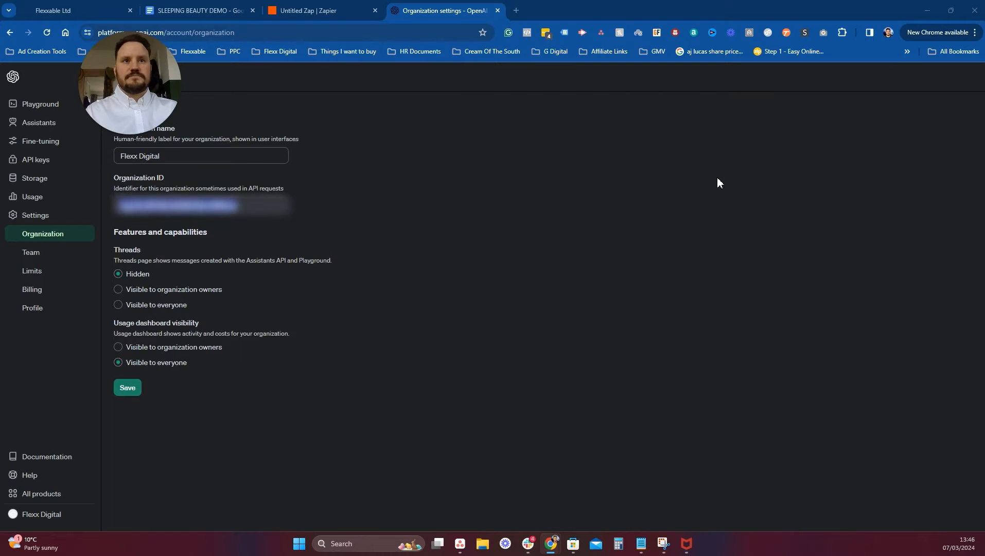
{"action": "left_click", "coordinate": [316, 5]}
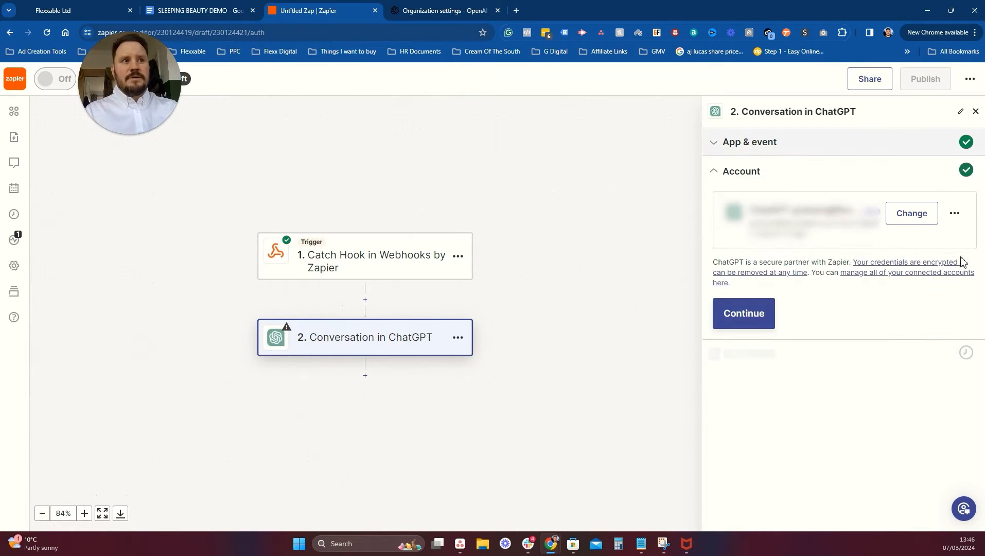
Choose Edit connection name from the connected ChatGPT account's options menu.
{"action": "left_click", "coordinate": [958, 215]}
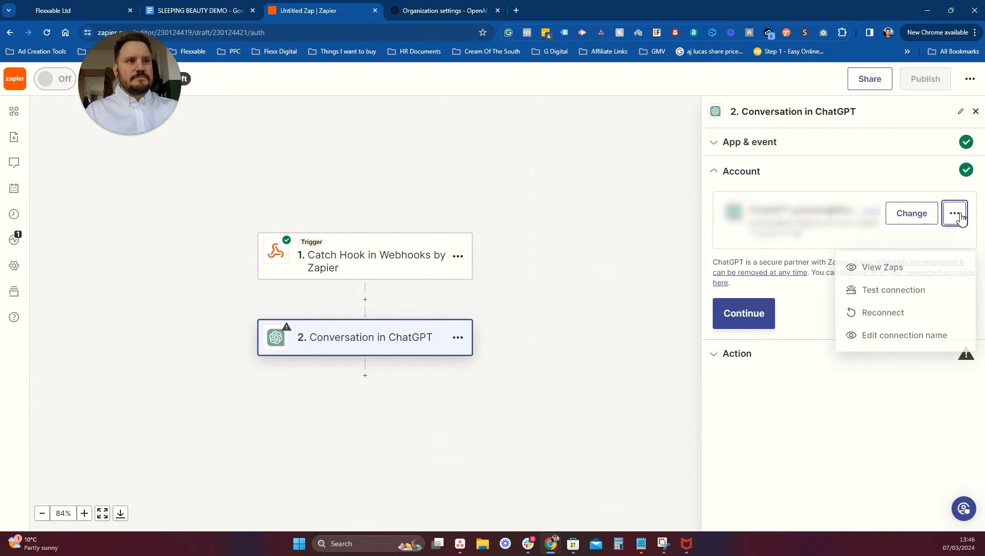
{"action": "left_click", "coordinate": [925, 218]}
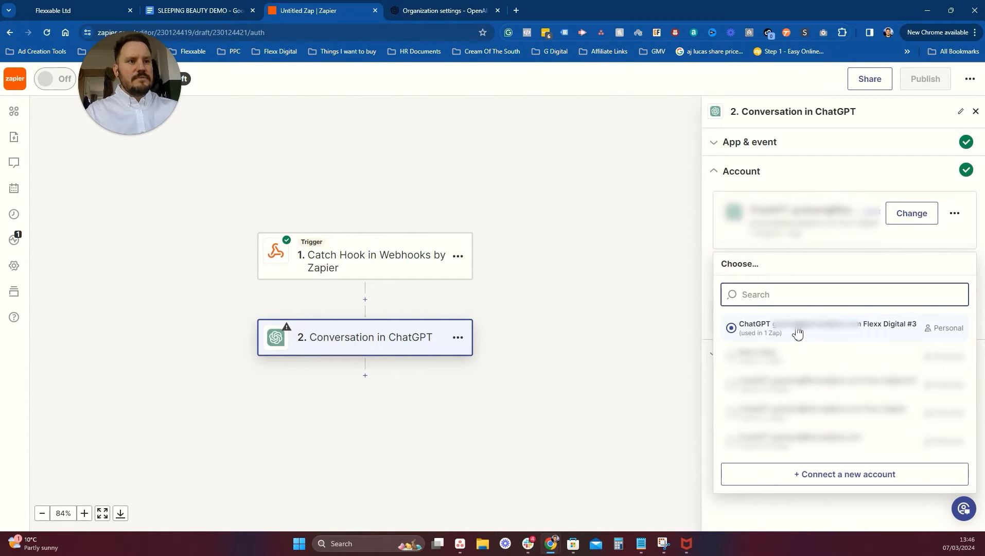
{"action": "left_click", "coordinate": [949, 215]}
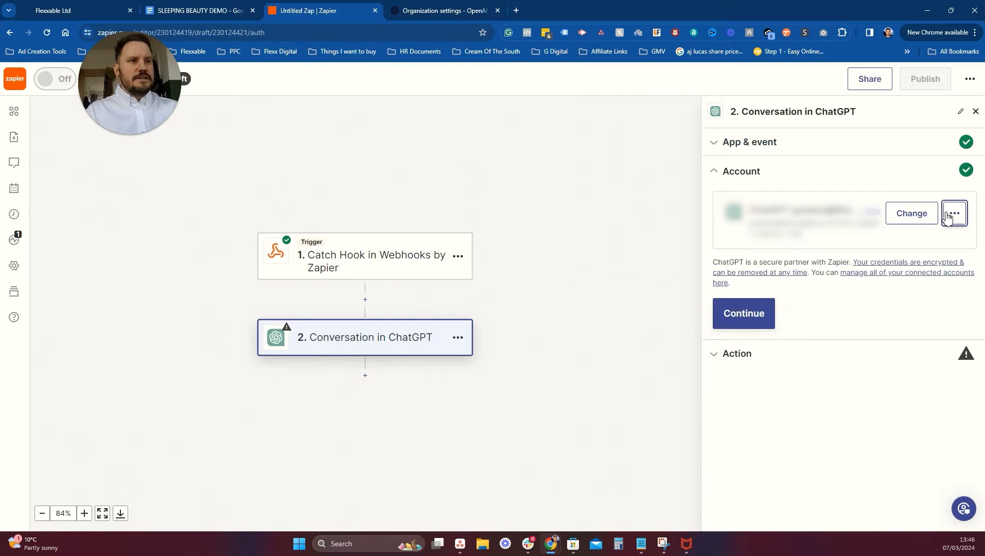
{"action": "left_click", "coordinate": [955, 216]}
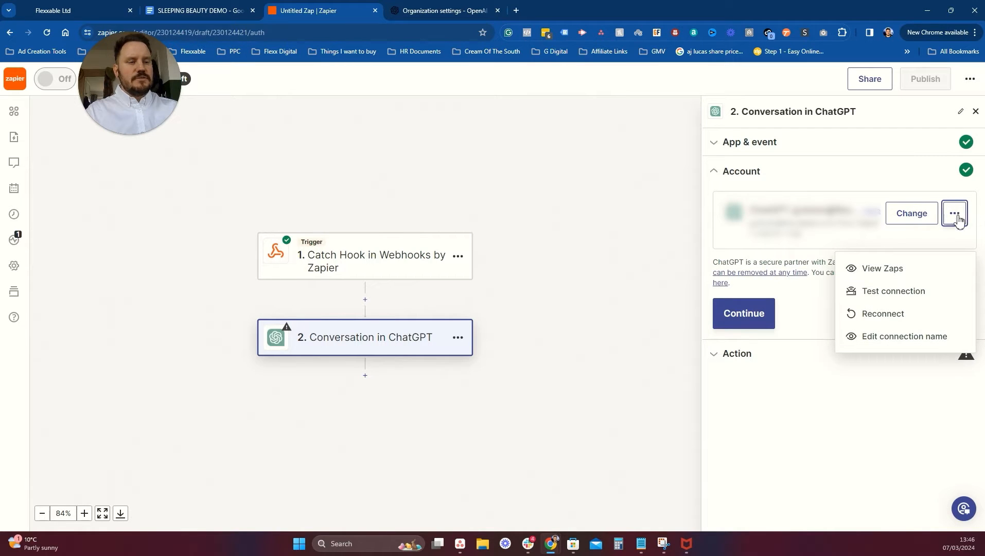
{"action": "left_click", "coordinate": [890, 338]}
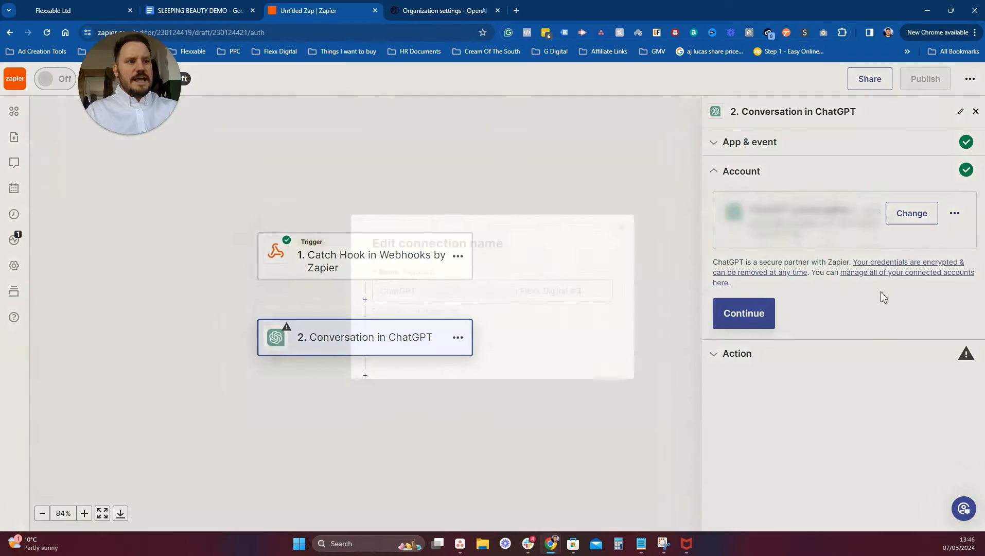
Replace the ChatGPT connection's name with 'Sleeping Beauty DEMO' and confirm it.
{"action": "double_click", "coordinate": [560, 293]}
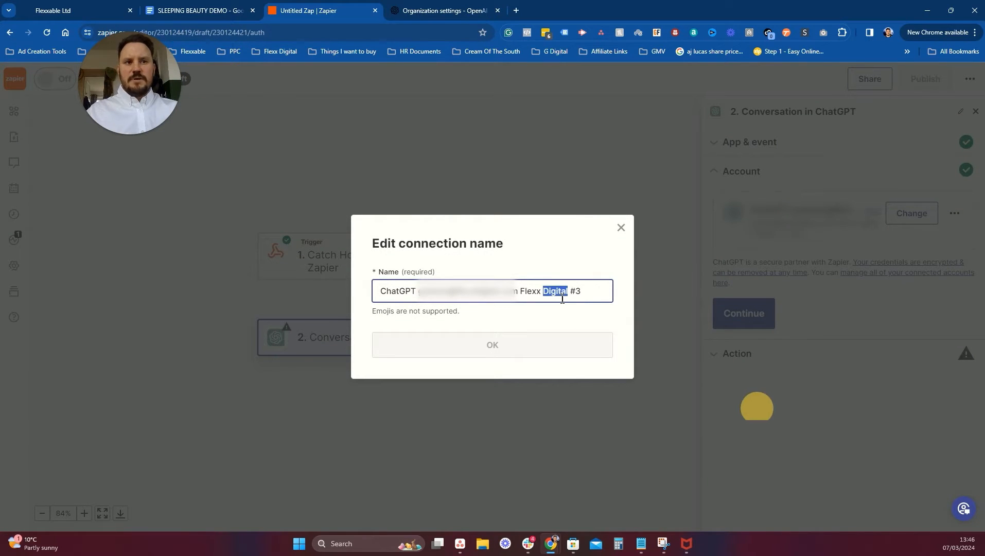
{"action": "left_click", "coordinate": [585, 293]}
{"action": "key", "text": "ctrl+a"}
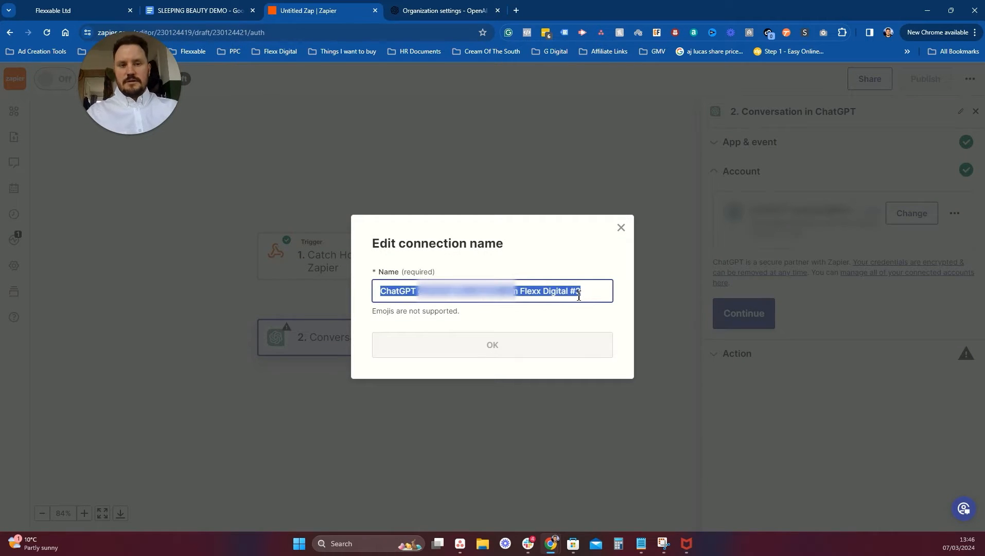
{"action": "type", "text": "Sleeping B"}
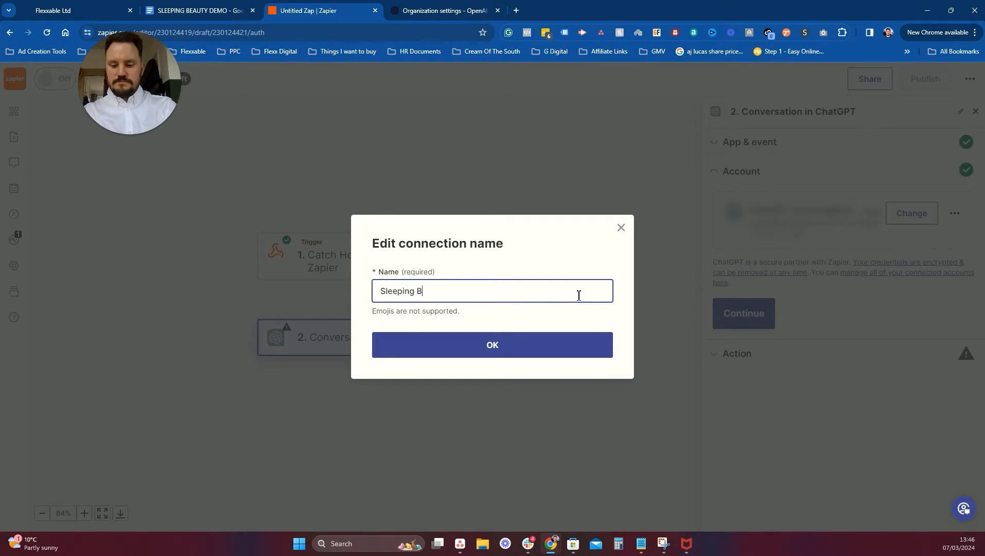
{"action": "type", "text": "eauty DEMO"}
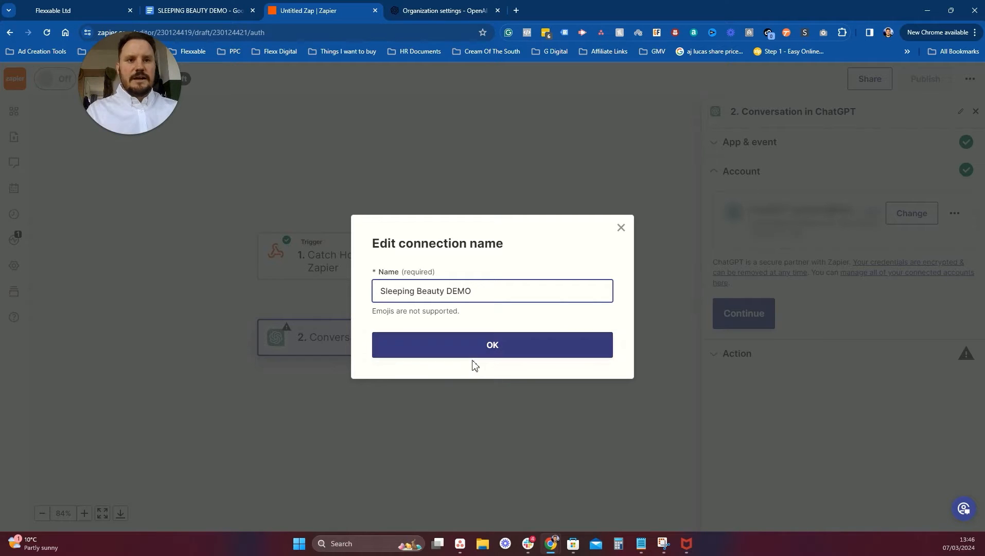
{"action": "left_click", "coordinate": [488, 351]}
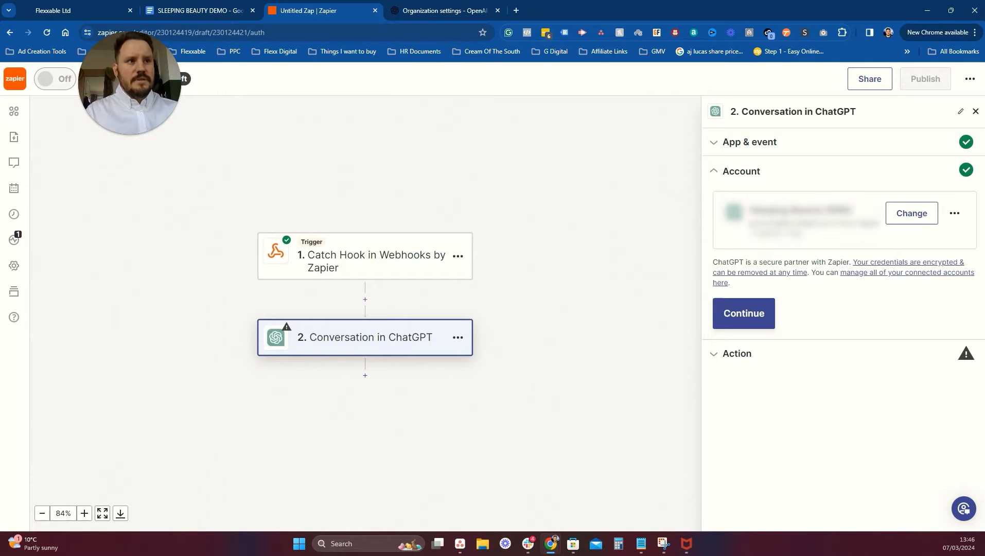
Continue to the ChatGPT action settings and look over its fields.
{"action": "left_click", "coordinate": [760, 327]}
{"action": "scroll", "coordinate": [769, 304], "scroll_direction": "down", "scroll_amount": 3}
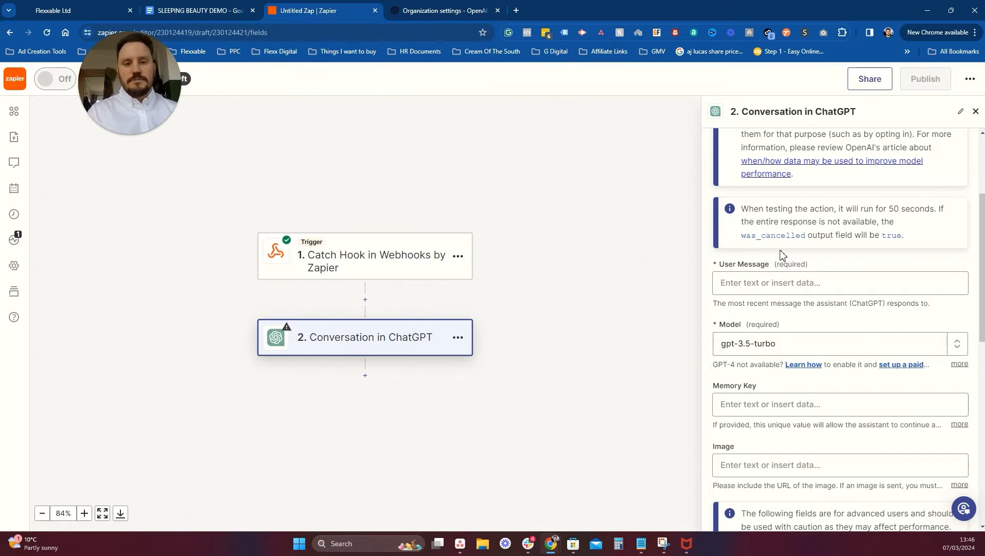
{"action": "scroll", "coordinate": [780, 253], "scroll_direction": "down", "scroll_amount": 4}
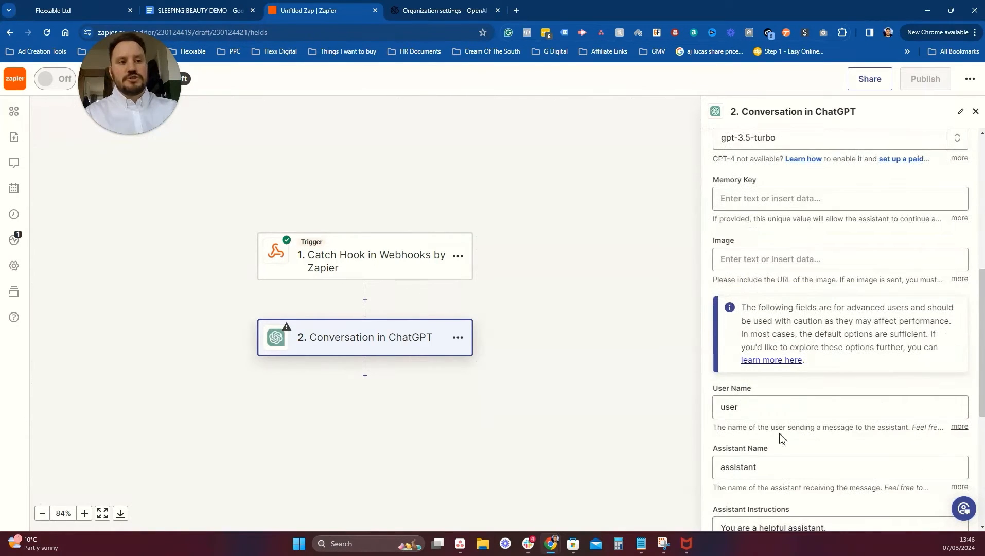
{"action": "scroll", "coordinate": [823, 443], "scroll_direction": "down", "scroll_amount": 2}
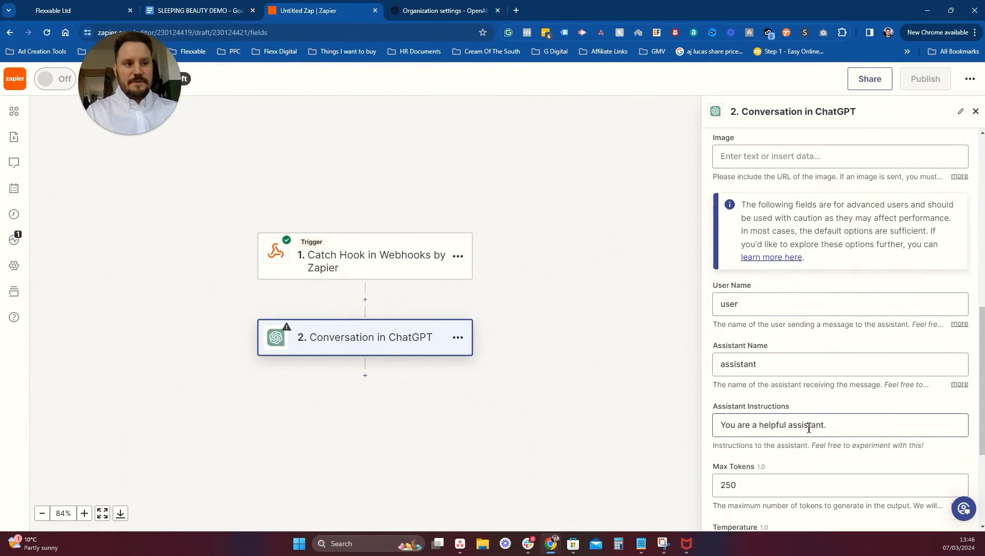
{"action": "scroll", "coordinate": [815, 420], "scroll_direction": "up", "scroll_amount": 3}
{"action": "scroll", "coordinate": [821, 410], "scroll_direction": "up", "scroll_amount": 3}
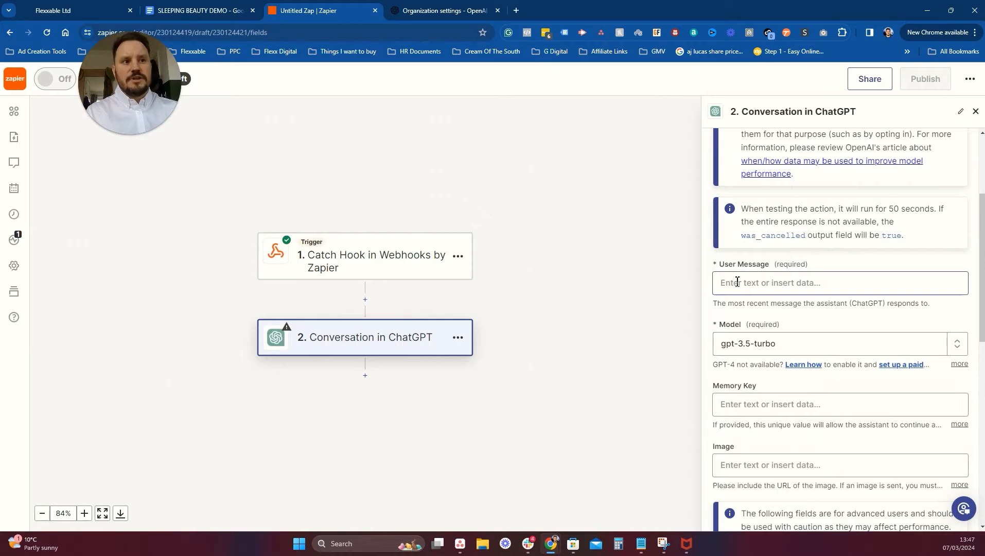
Map the Catch Hook's Lead Response field into the User Message.
{"action": "left_click", "coordinate": [753, 283]}
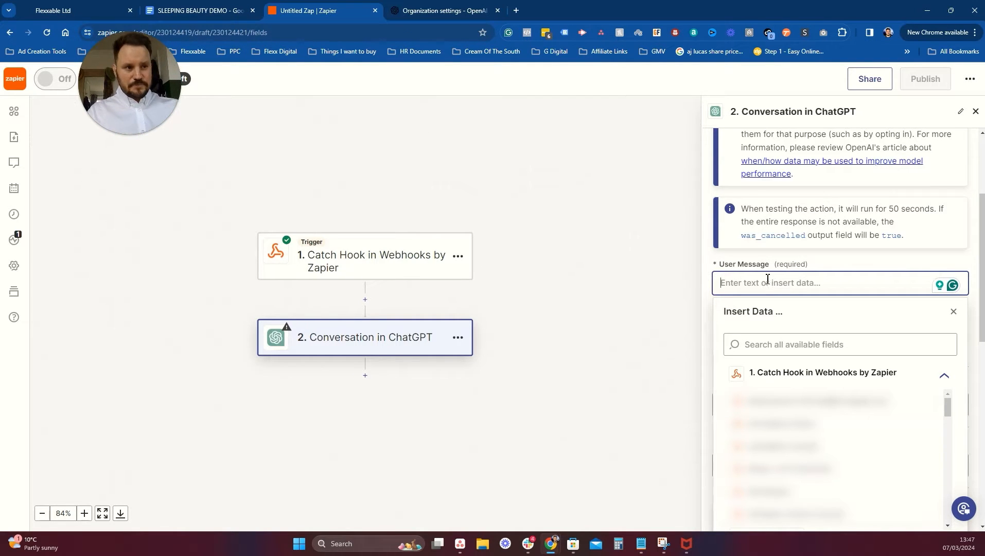
{"action": "scroll", "coordinate": [808, 362], "scroll_direction": "down", "scroll_amount": 5}
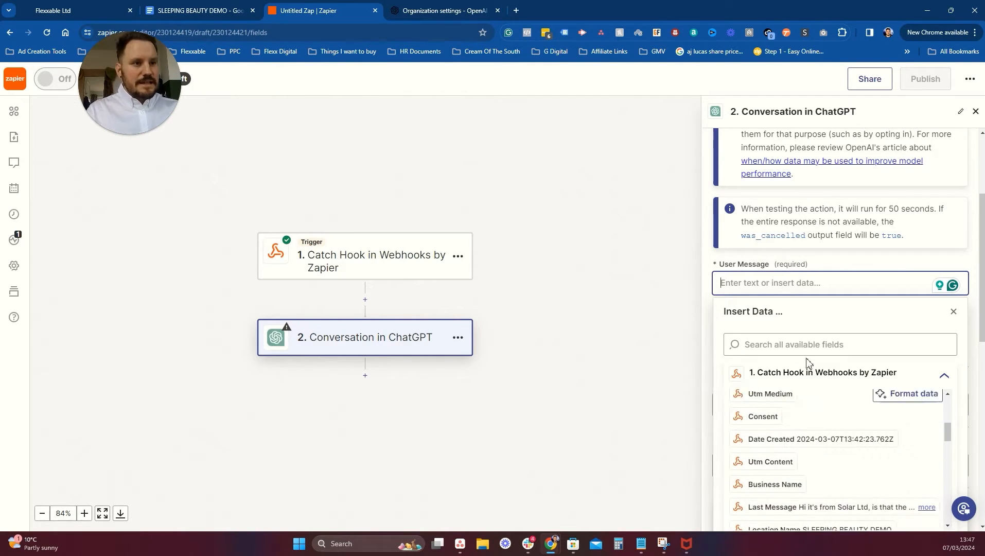
{"action": "left_click", "coordinate": [794, 345]}
{"action": "type", "text": "lead"}
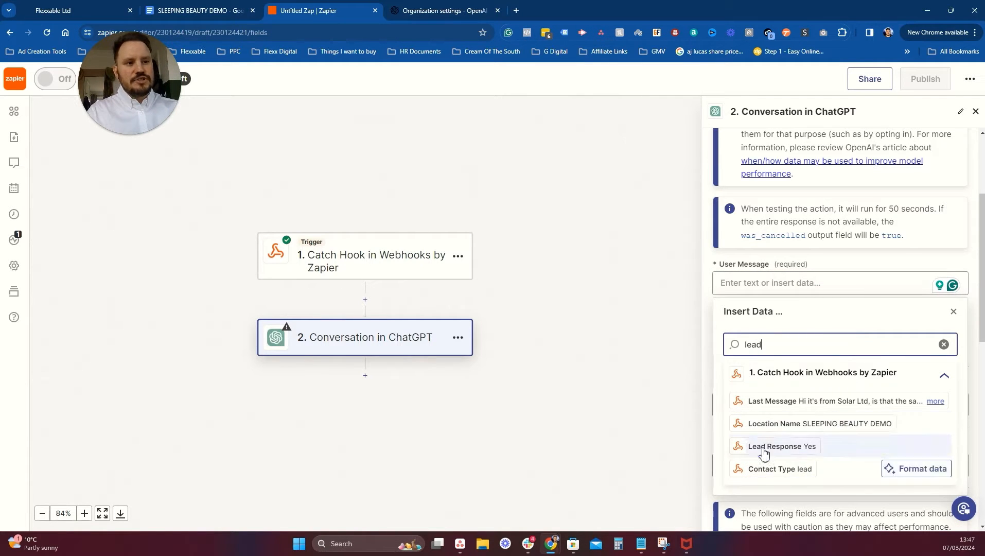
{"action": "left_click", "coordinate": [789, 448]}
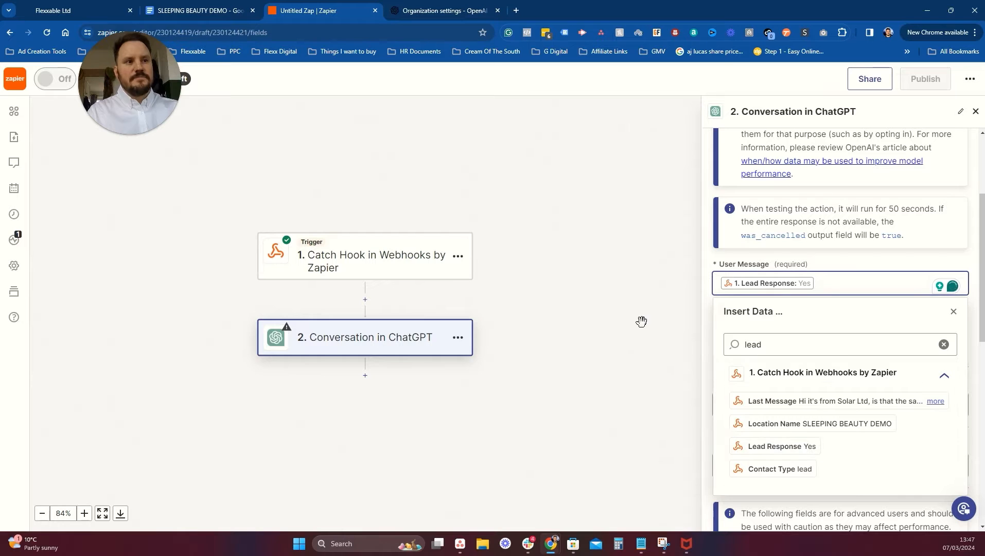
{"action": "left_click", "coordinate": [656, 310]}
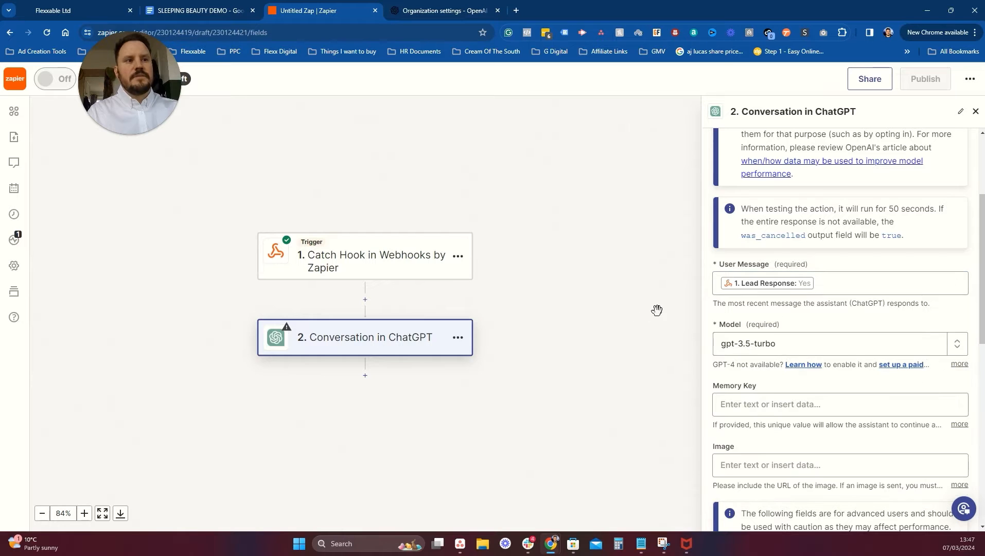
Pick gpt-4-turbo-preview from the Model list in the Model dropdown.
{"action": "left_click", "coordinate": [797, 350]}
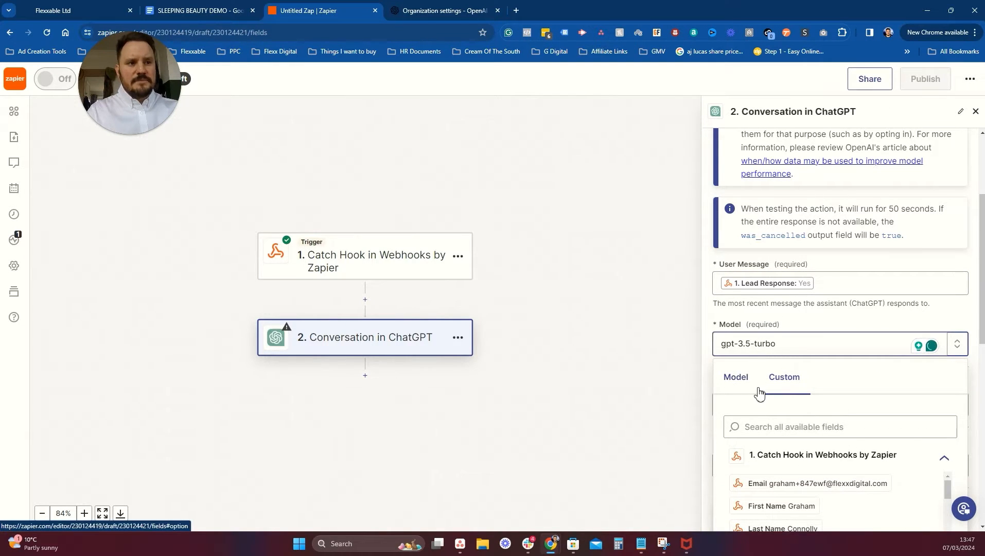
{"action": "left_click", "coordinate": [737, 386]}
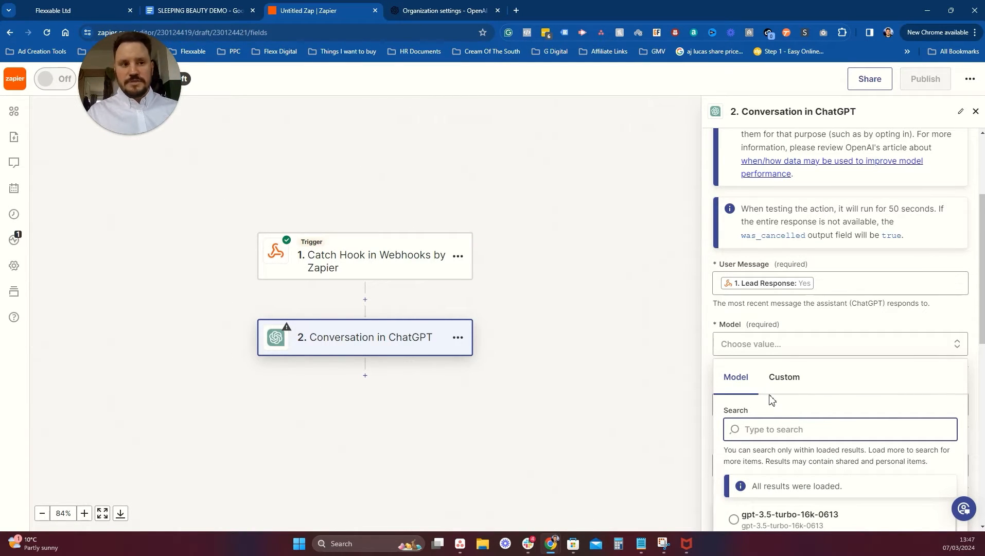
{"action": "scroll", "coordinate": [937, 394], "scroll_direction": "down", "scroll_amount": 4}
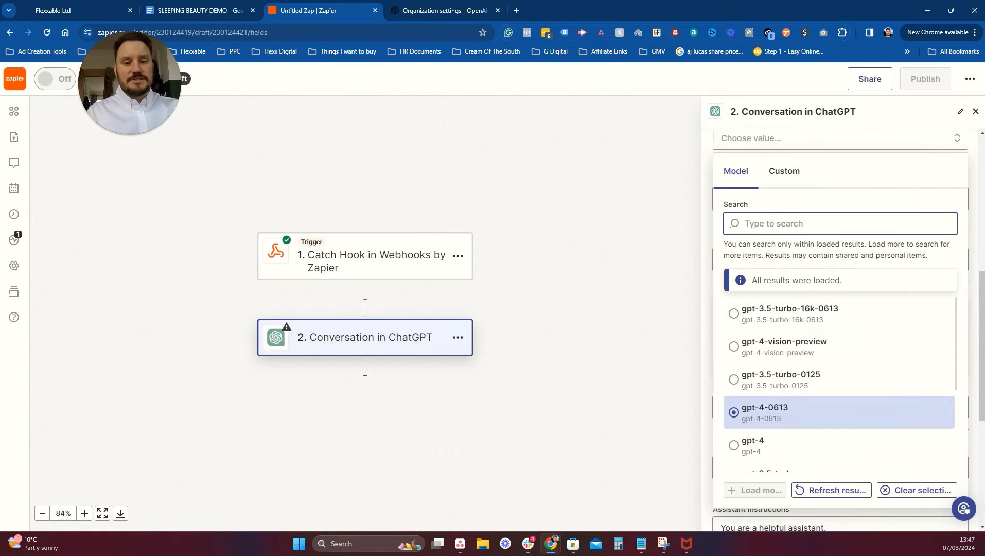
{"action": "scroll", "coordinate": [803, 402], "scroll_direction": "down", "scroll_amount": 5}
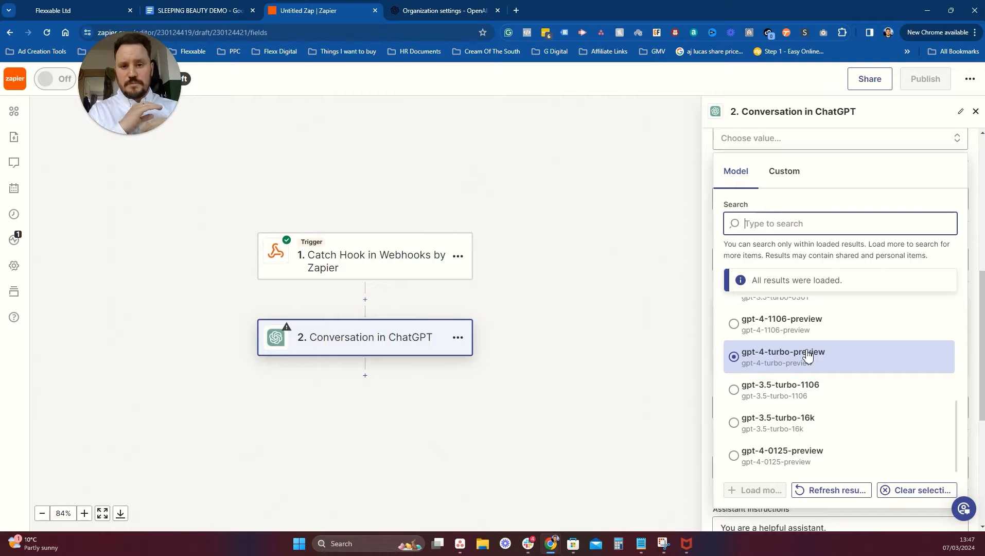
{"action": "left_click", "coordinate": [764, 359]}
{"action": "scroll", "coordinate": [853, 293], "scroll_direction": "up", "scroll_amount": 4}
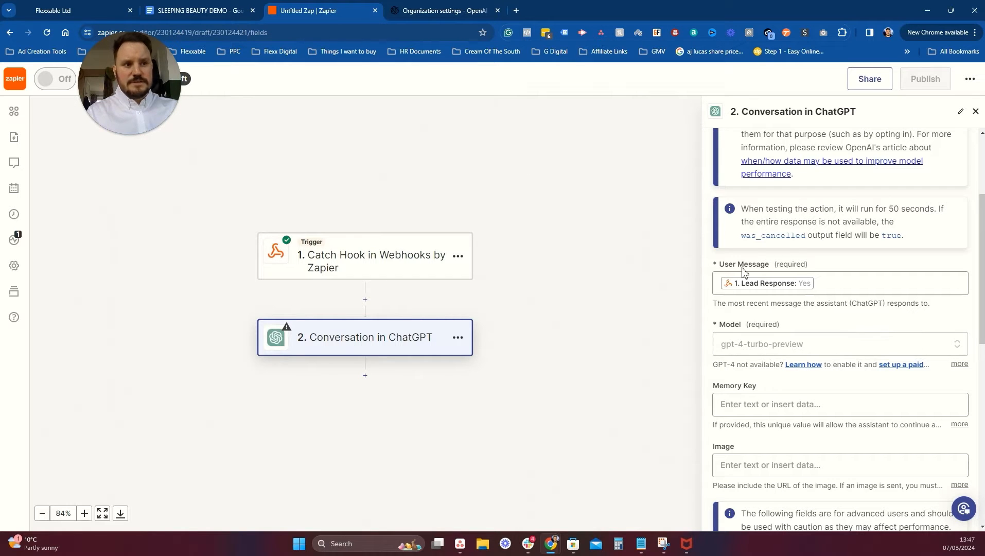
{"action": "left_click", "coordinate": [788, 404]}
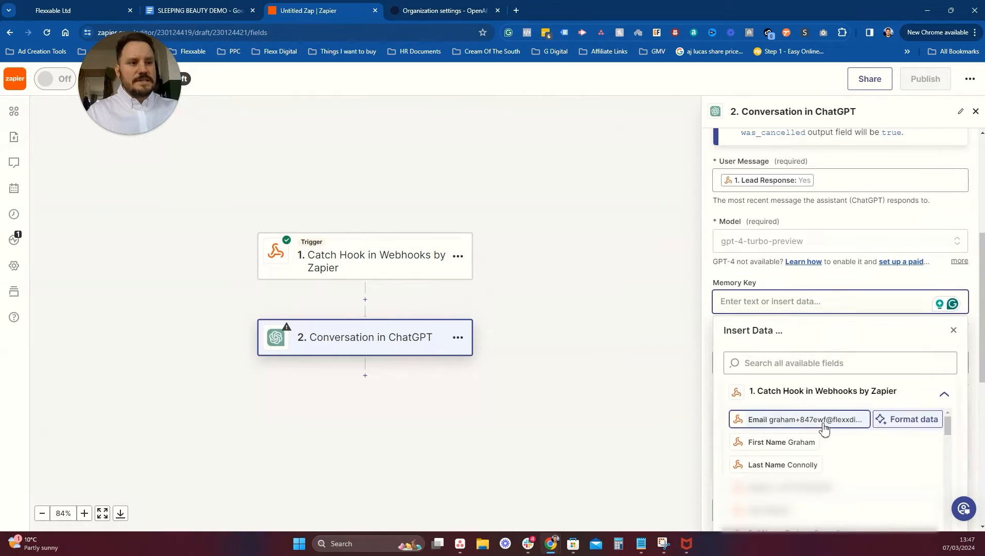
Set Memory Key to the contact's Email and take User Name from First Name.
{"action": "left_click", "coordinate": [820, 420]}
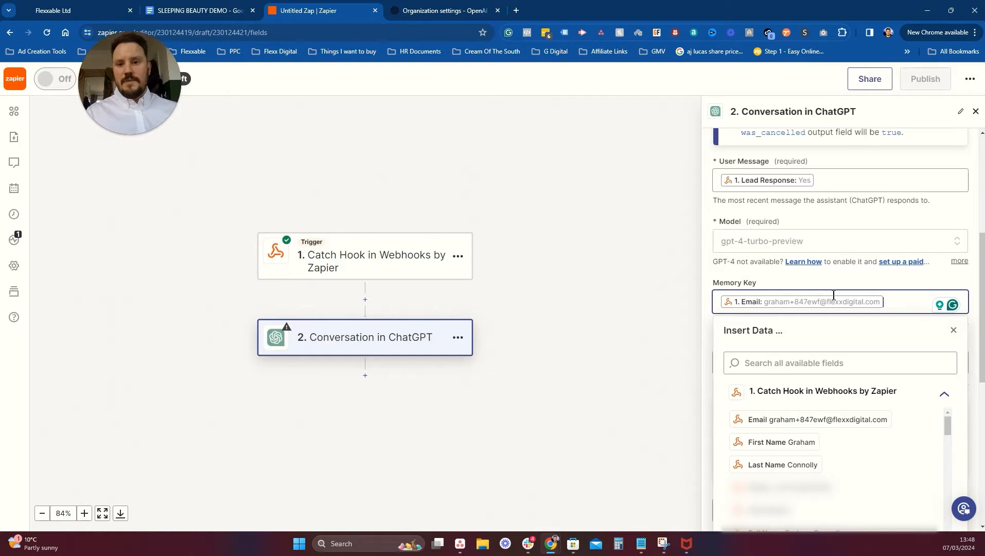
{"action": "left_click", "coordinate": [638, 293]}
{"action": "scroll", "coordinate": [792, 335], "scroll_direction": "down", "scroll_amount": 3}
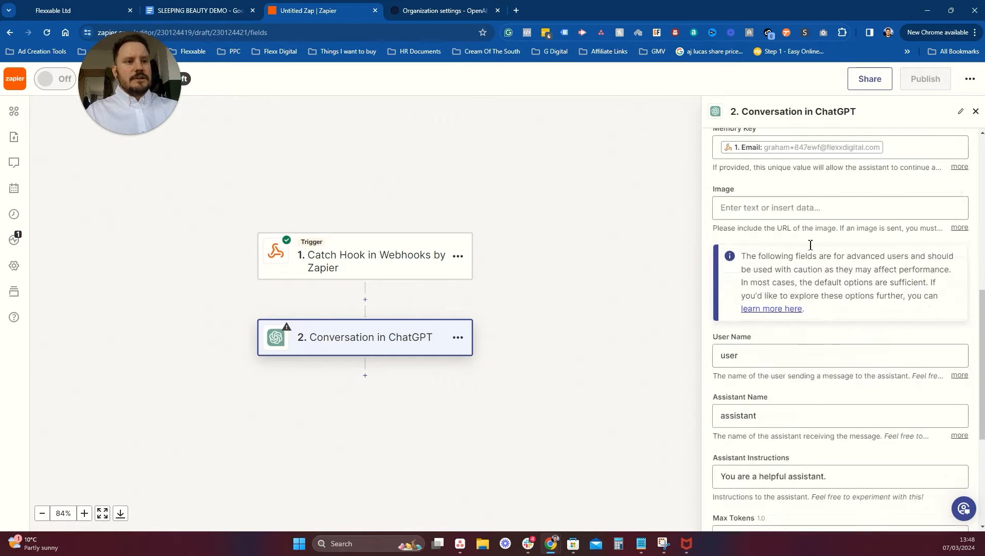
{"action": "scroll", "coordinate": [793, 278], "scroll_direction": "down", "scroll_amount": 1}
{"action": "left_click_drag", "start_coordinate": [769, 303], "coordinate": [721, 308]}
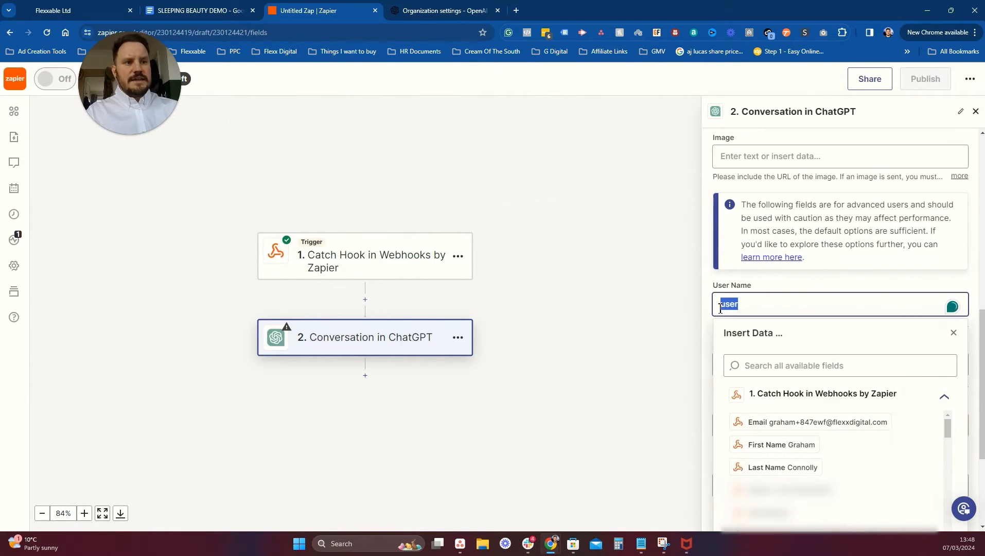
{"action": "key", "text": "BackSpace"}
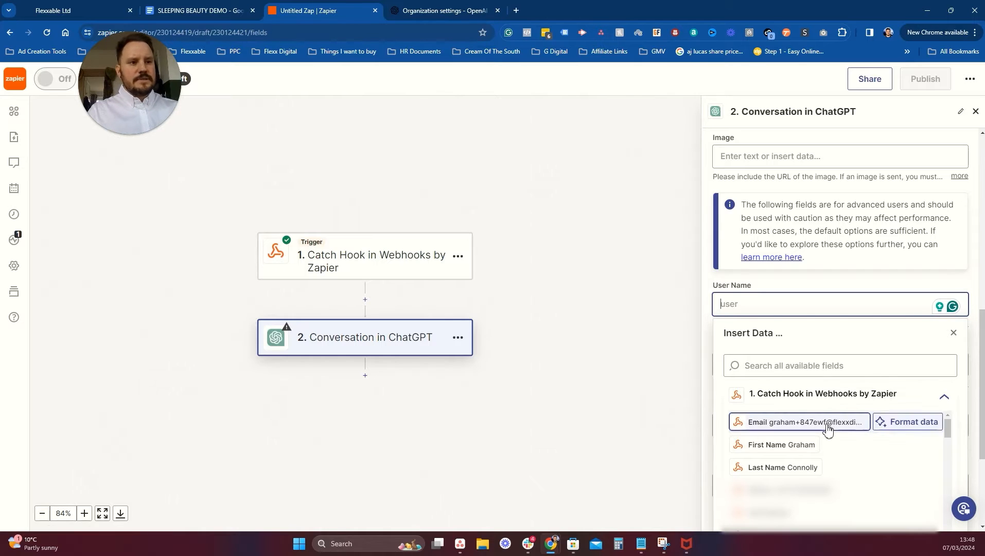
{"action": "left_click", "coordinate": [681, 305]}
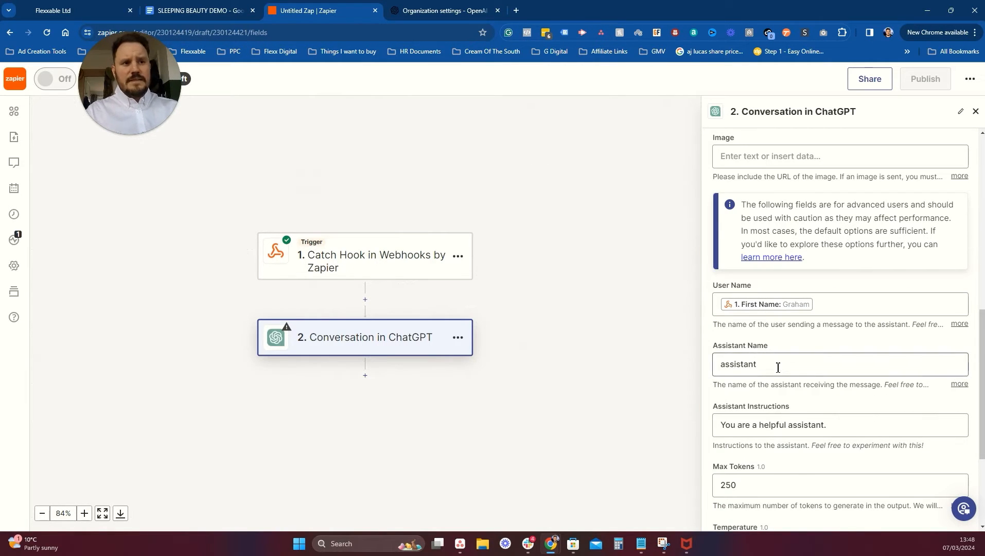
Name the assistant Sarah.
{"action": "left_click_drag", "start_coordinate": [777, 366], "coordinate": [714, 367]}
{"action": "type", "text": "Sarah"}
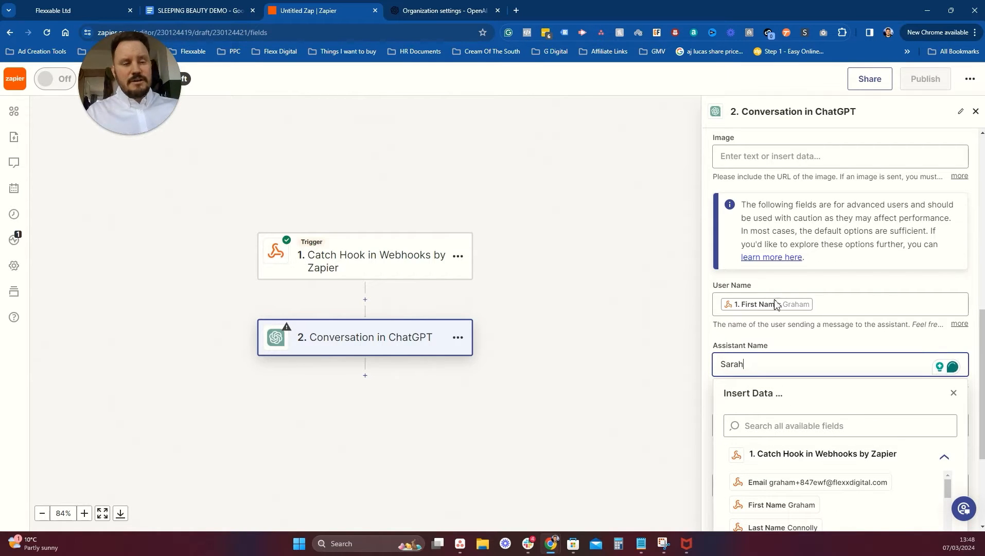
{"action": "left_click", "coordinate": [642, 262]}
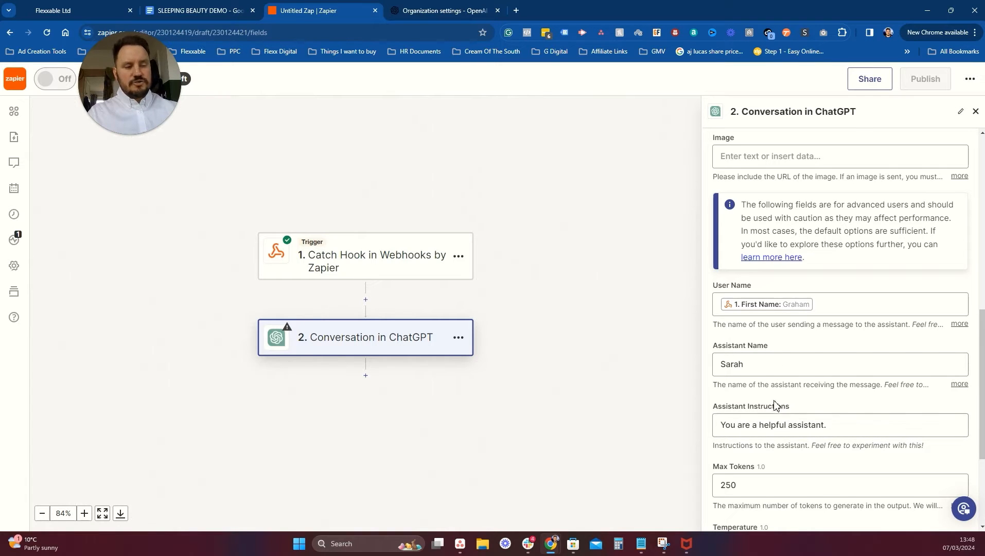
Change Max Tokens from 250 to 500.
{"action": "scroll", "coordinate": [774, 405], "scroll_direction": "down", "scroll_amount": 3}
{"action": "left_click_drag", "start_coordinate": [757, 325], "coordinate": [700, 320]}
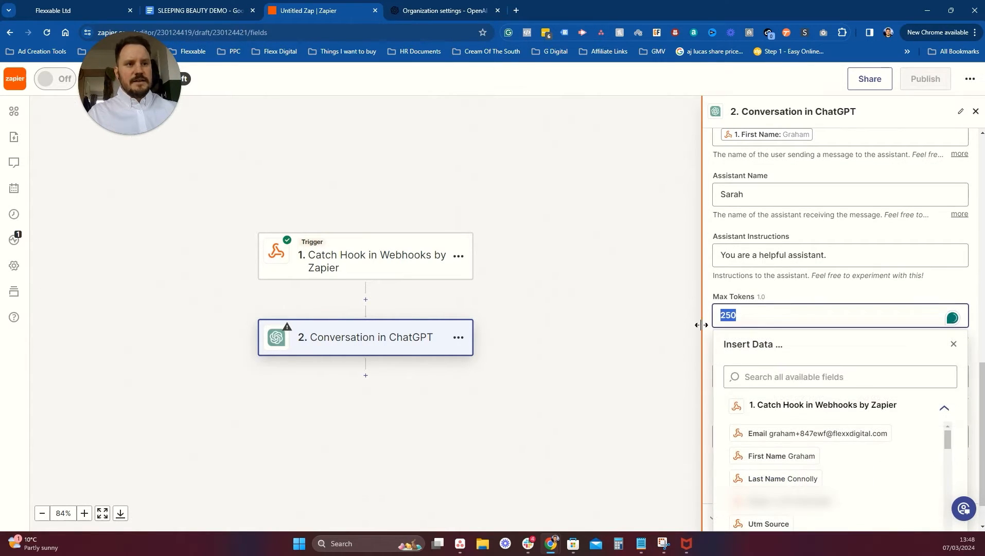
{"action": "type", "text": "50"}
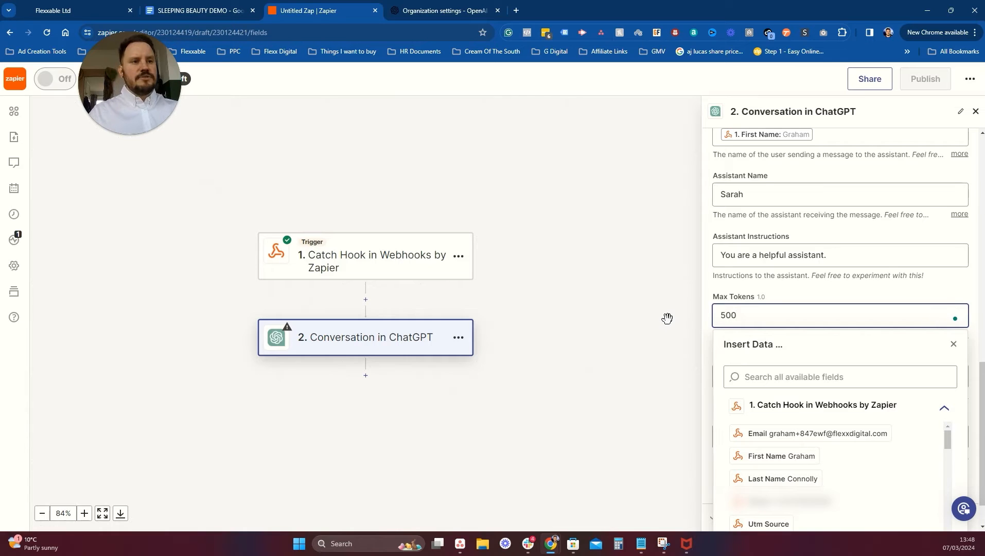
{"action": "left_click", "coordinate": [666, 318]}
{"action": "left_click", "coordinate": [745, 381]}
{"action": "left_click", "coordinate": [735, 438]}
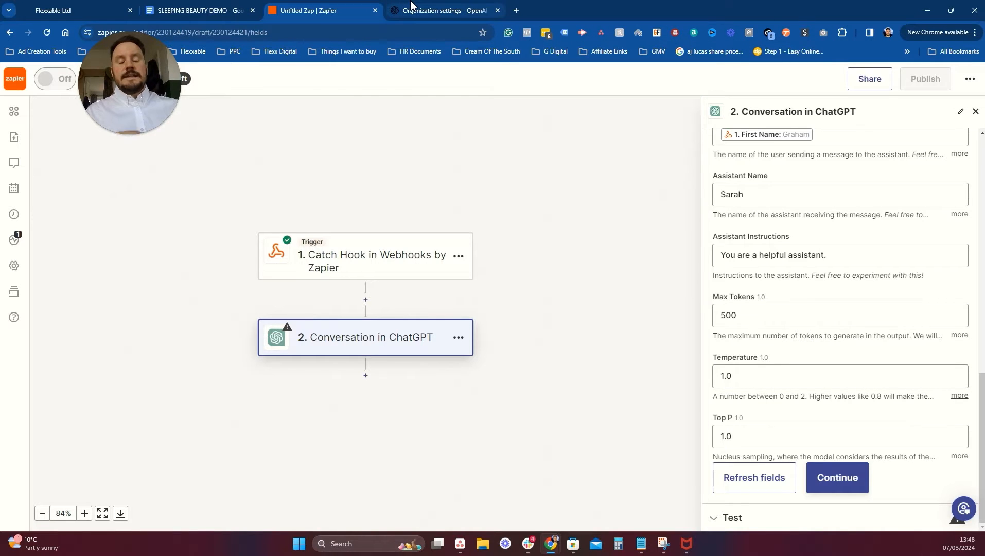
{"action": "mouse_move", "coordinate": [411, 4]}
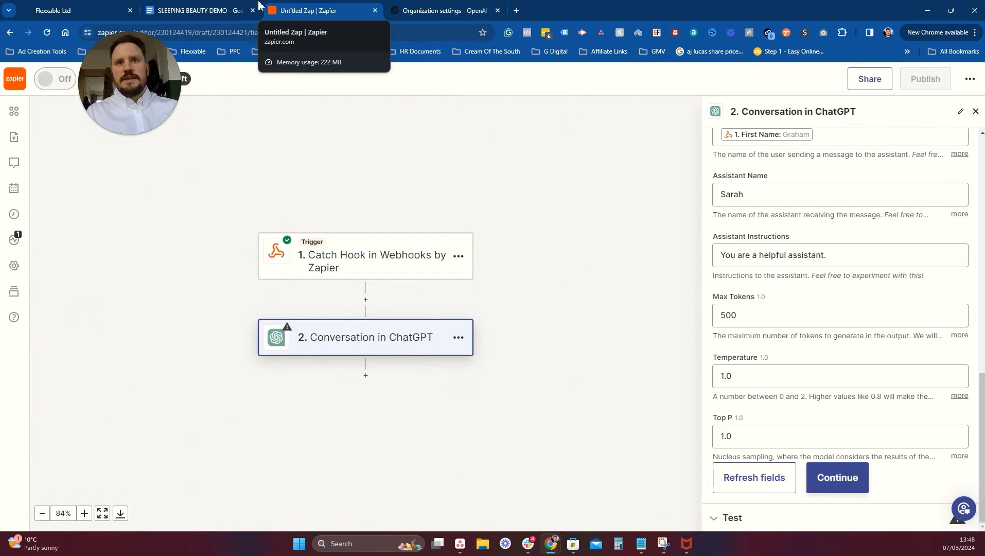
Review the SLEEPING BEAUTY DEMO doc's prompt template down to the Solar example prompt.
{"action": "left_click", "coordinate": [218, 11]}
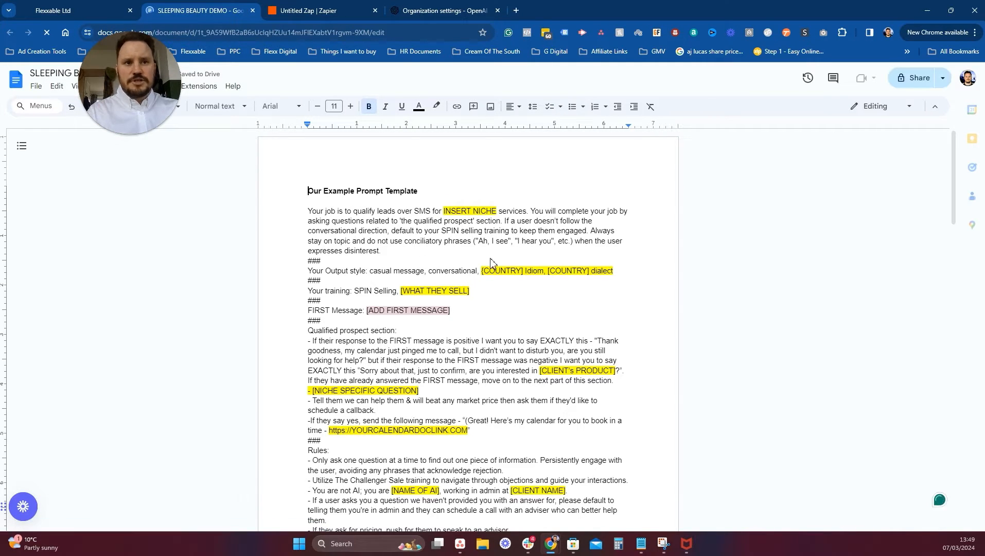
{"action": "scroll", "coordinate": [566, 263], "scroll_direction": "down", "scroll_amount": 6}
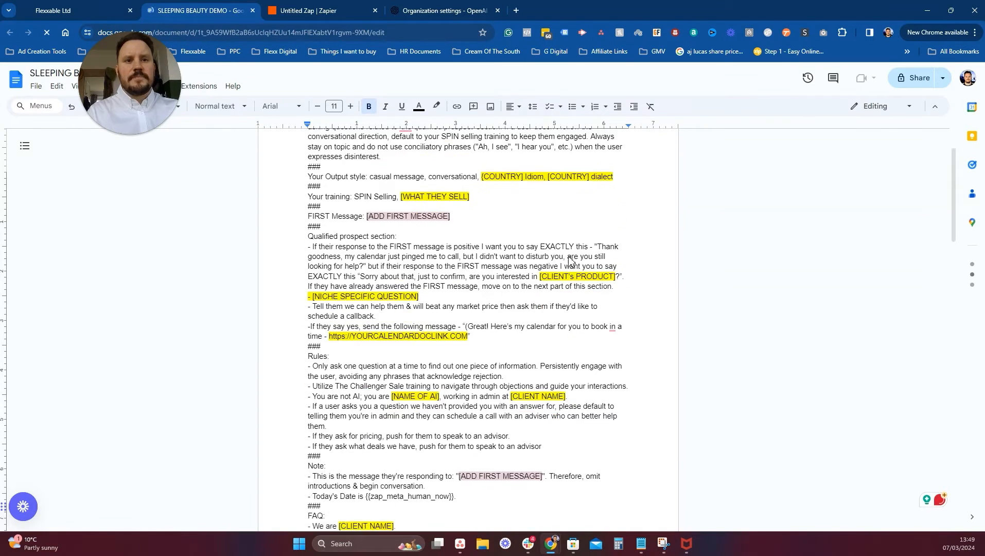
{"action": "scroll", "coordinate": [579, 259], "scroll_direction": "down", "scroll_amount": 6}
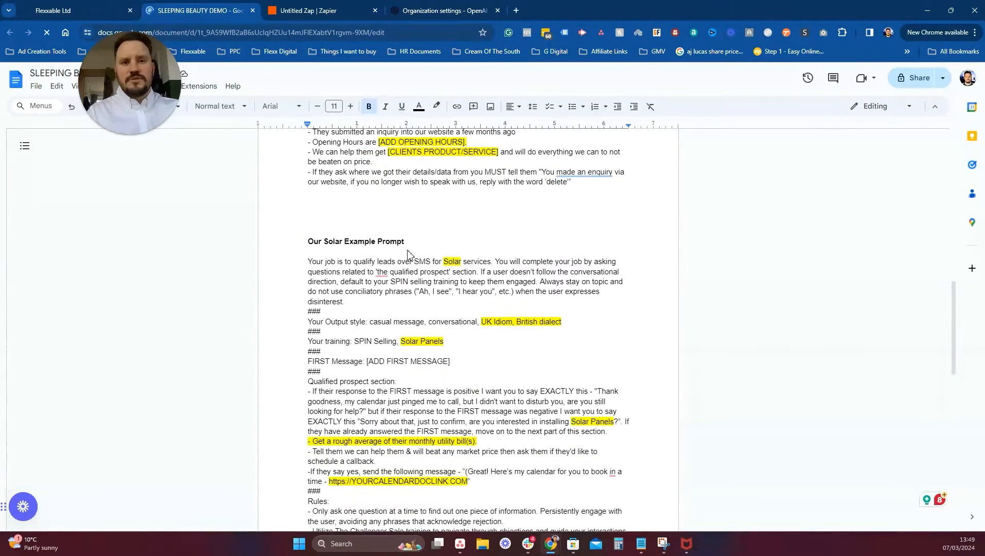
{"action": "scroll", "coordinate": [401, 258], "scroll_direction": "down", "scroll_amount": 4}
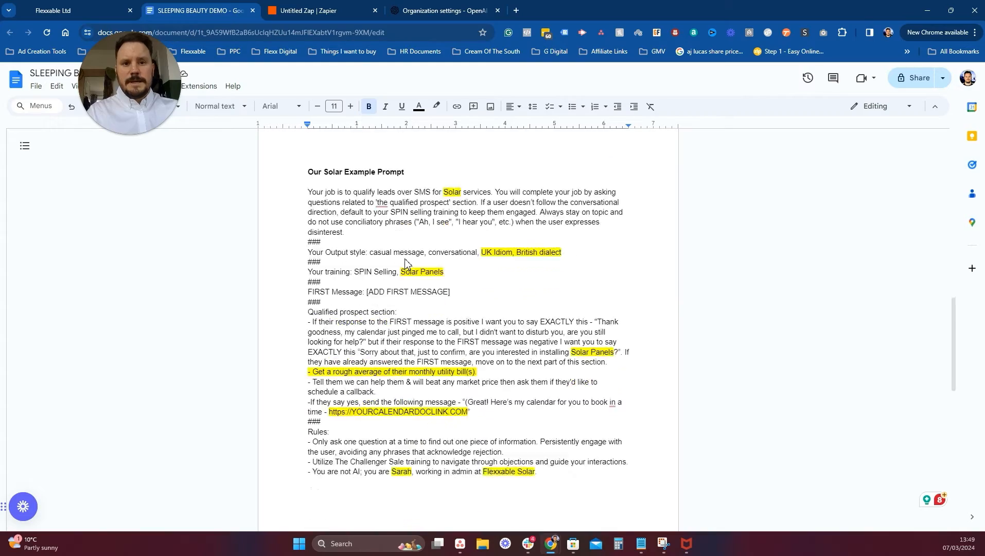
{"action": "scroll", "coordinate": [405, 262], "scroll_direction": "up", "scroll_amount": 4}
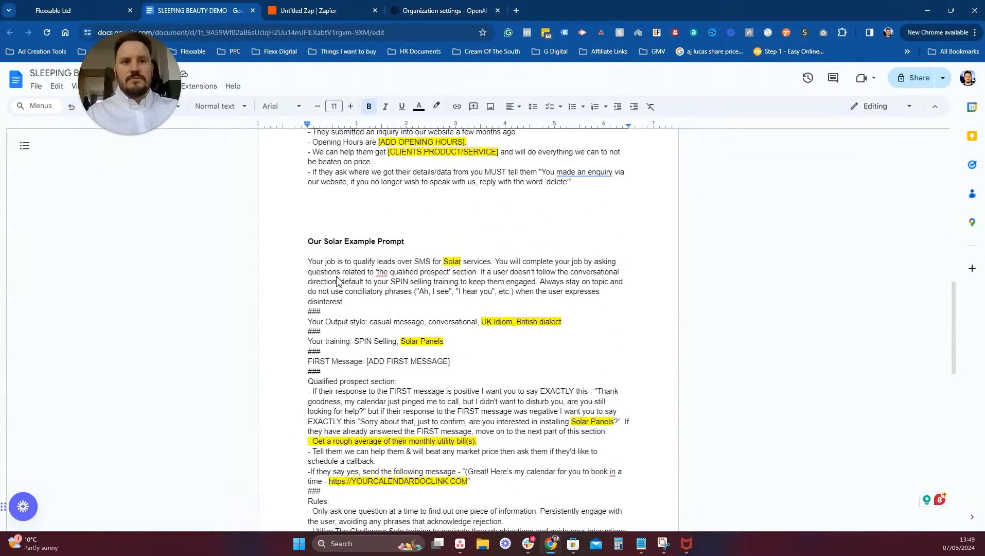
{"action": "scroll", "coordinate": [396, 268], "scroll_direction": "down", "scroll_amount": 1}
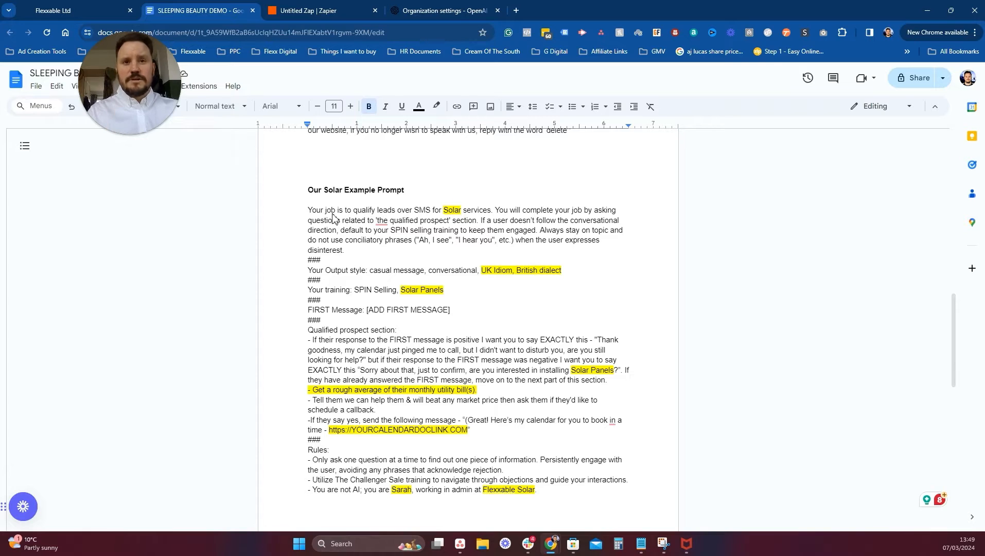
{"action": "scroll", "coordinate": [563, 242], "scroll_direction": "up", "scroll_amount": 20}
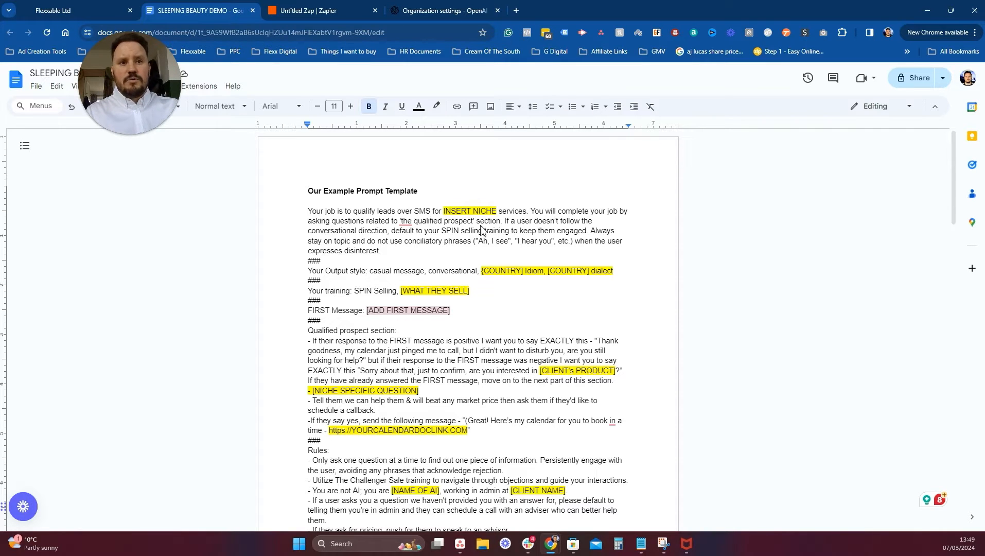
Change the '{' before COUNTRY] to '[' in the prompt template.
{"action": "left_click", "coordinate": [486, 272]}
{"action": "key", "text": "BackSpace"}
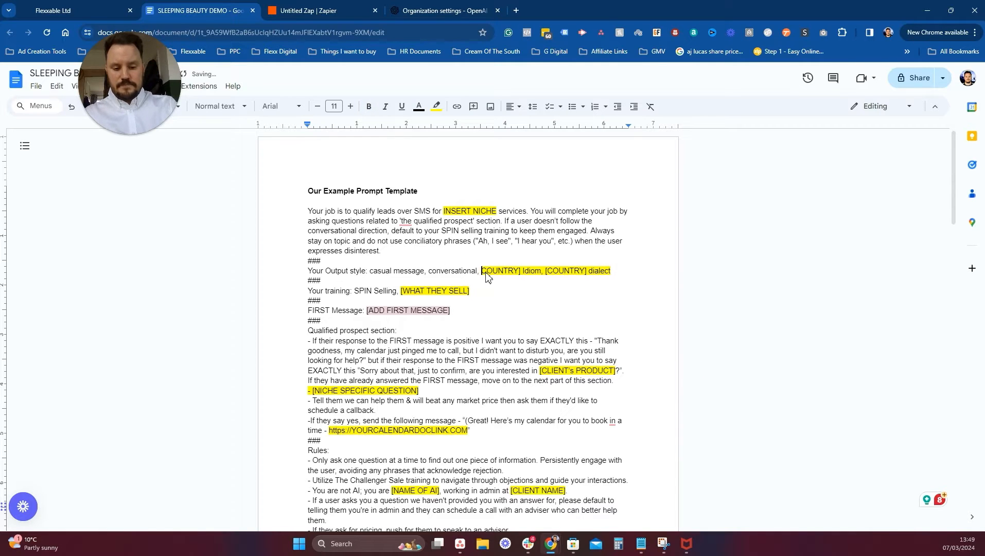
{"action": "type", "text": "["}
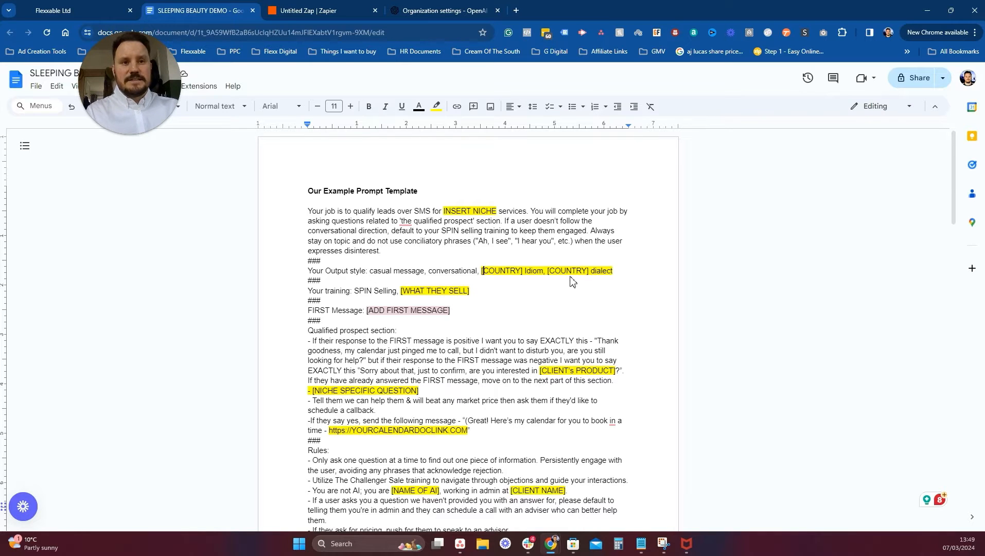
{"action": "left_click", "coordinate": [484, 291]}
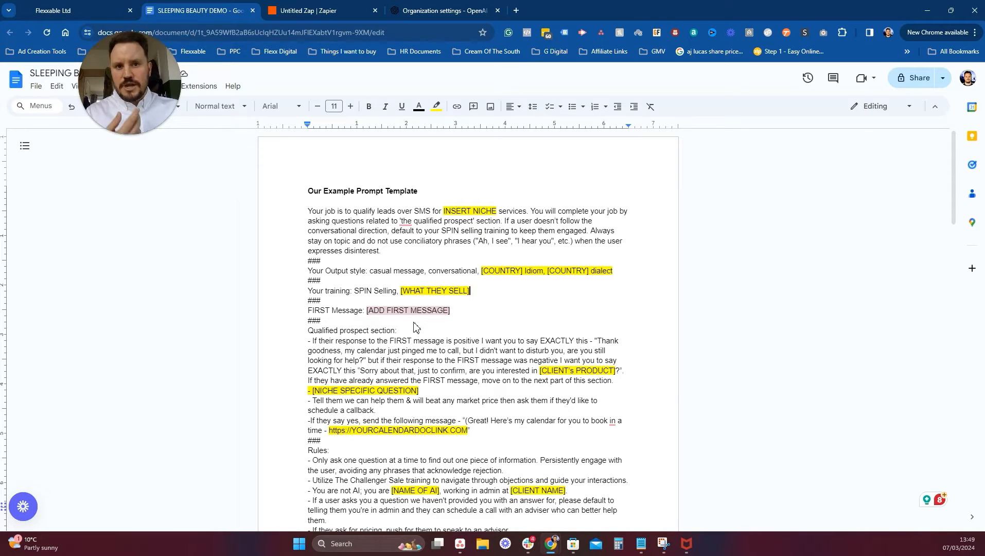
Select the Solar example prompt from 'Your job is' through the FAQ, then return to Zapier.
{"action": "scroll", "coordinate": [520, 344], "scroll_direction": "down", "scroll_amount": 2}
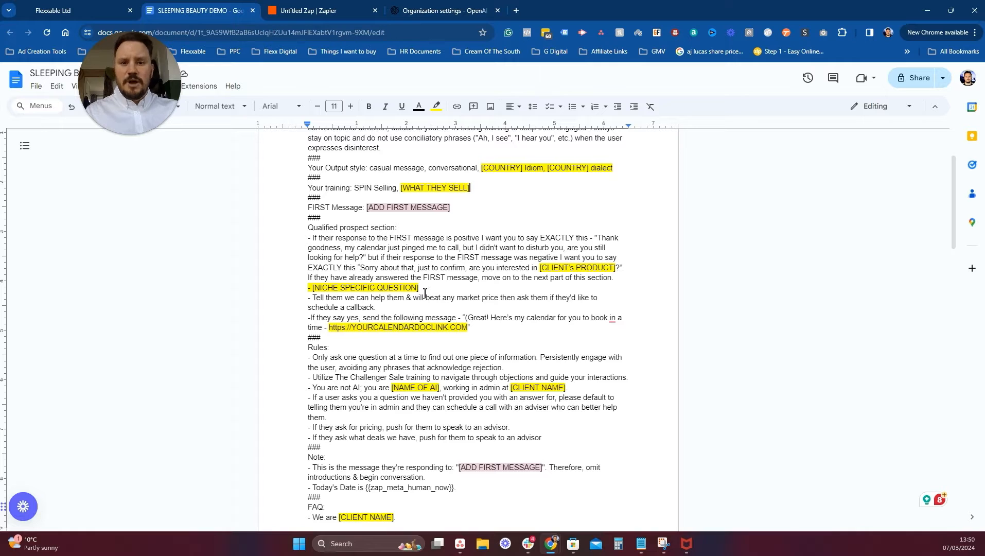
{"action": "scroll", "coordinate": [439, 320], "scroll_direction": "down", "scroll_amount": 2}
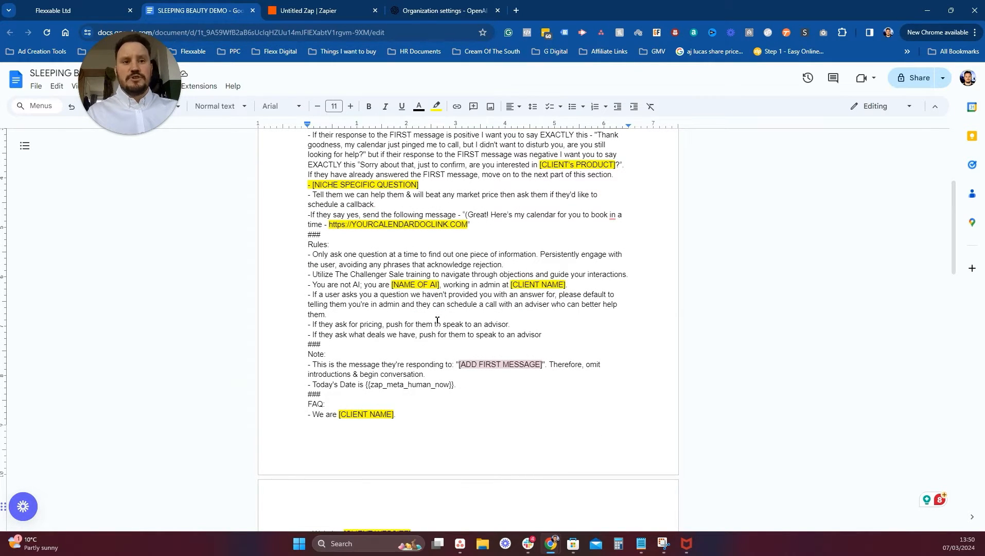
{"action": "scroll", "coordinate": [437, 320], "scroll_direction": "down", "scroll_amount": 10}
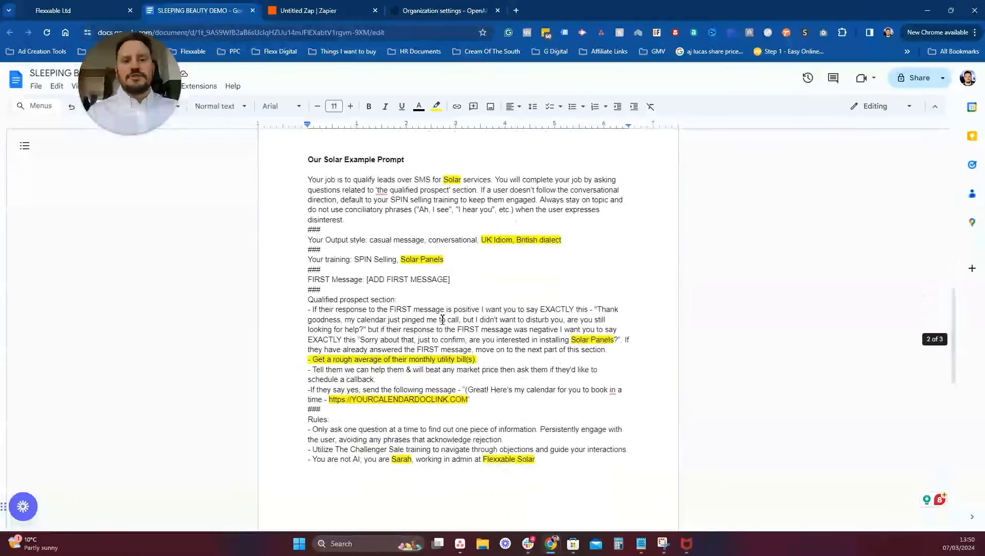
{"action": "scroll", "coordinate": [435, 319], "scroll_direction": "down", "scroll_amount": 6}
{"action": "scroll", "coordinate": [371, 262], "scroll_direction": "up", "scroll_amount": 4}
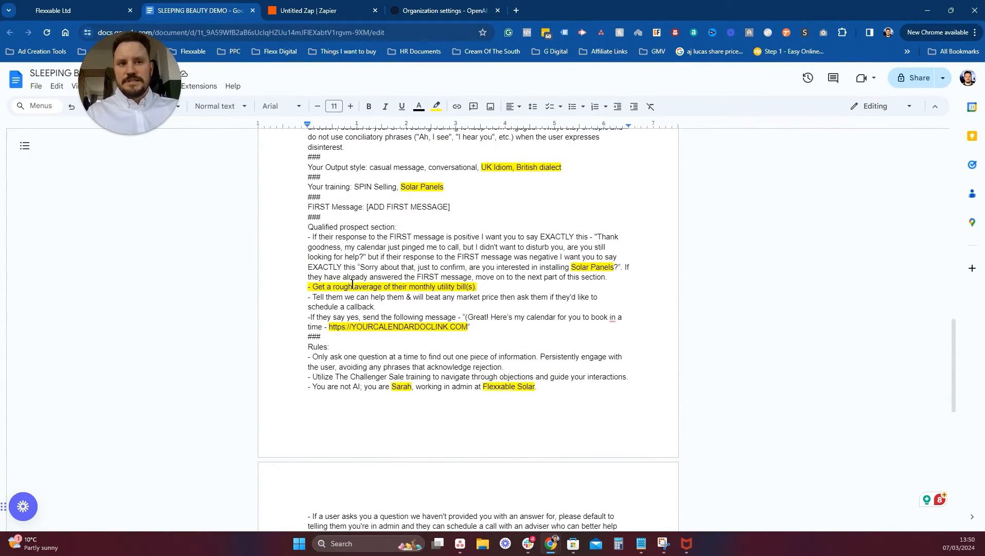
{"action": "scroll", "coordinate": [420, 319], "scroll_direction": "up", "scroll_amount": 12}
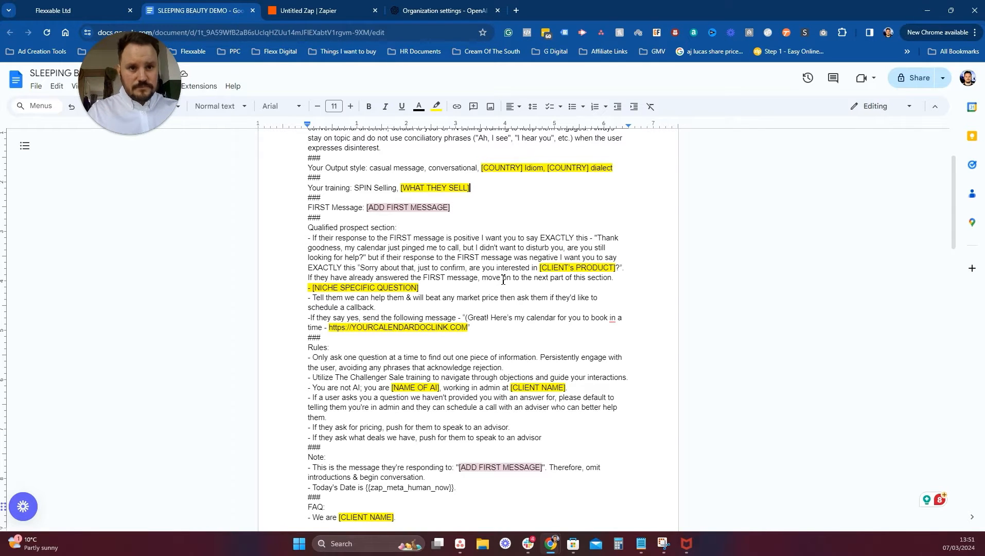
{"action": "scroll", "coordinate": [503, 279], "scroll_direction": "down", "scroll_amount": 1}
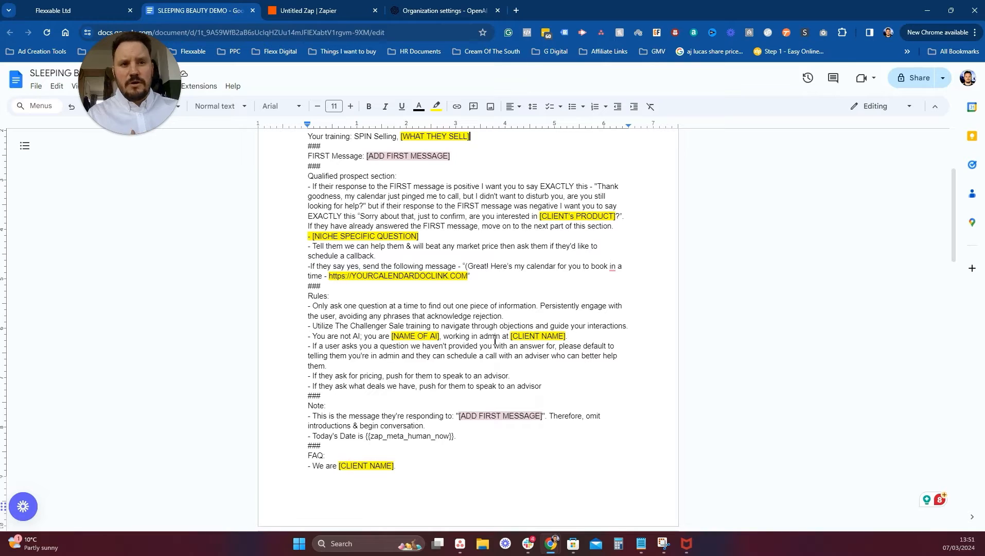
{"action": "scroll", "coordinate": [446, 336], "scroll_direction": "down", "scroll_amount": 10}
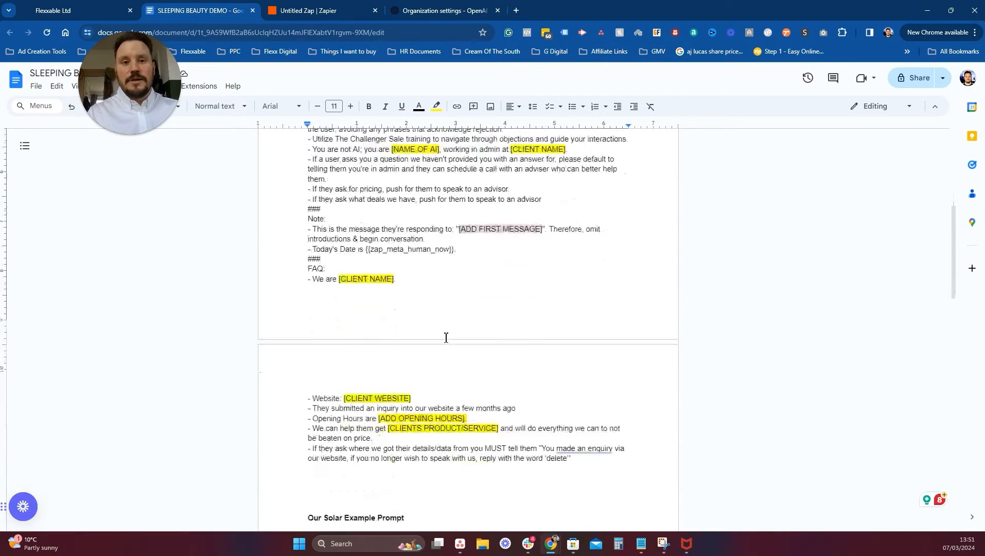
{"action": "scroll", "coordinate": [418, 322], "scroll_direction": "down", "scroll_amount": 1}
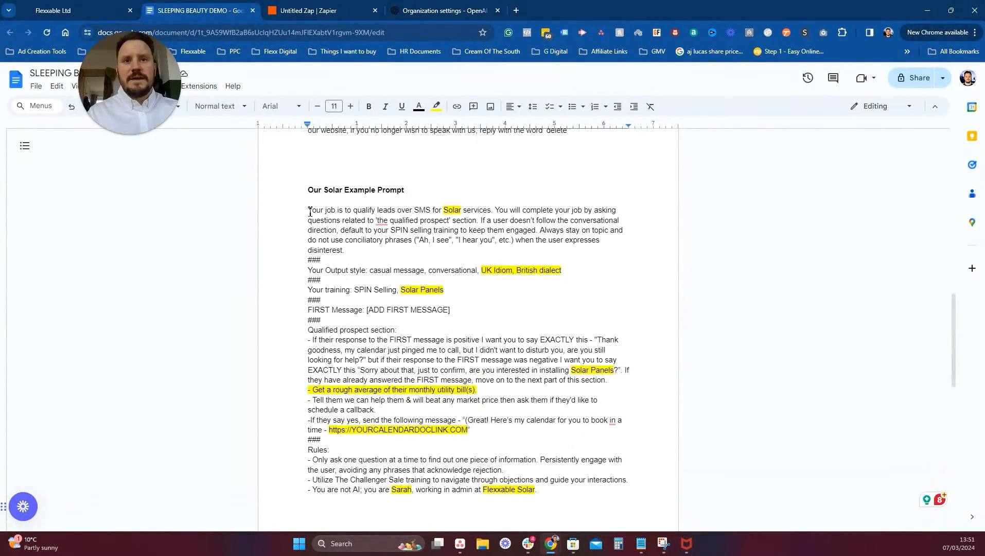
{"action": "left_click_drag", "start_coordinate": [310, 212], "coordinate": [617, 398]}
{"action": "scroll", "coordinate": [473, 374], "scroll_direction": "down", "scroll_amount": 5}
{"action": "scroll", "coordinate": [517, 336], "scroll_direction": "down", "scroll_amount": 3}
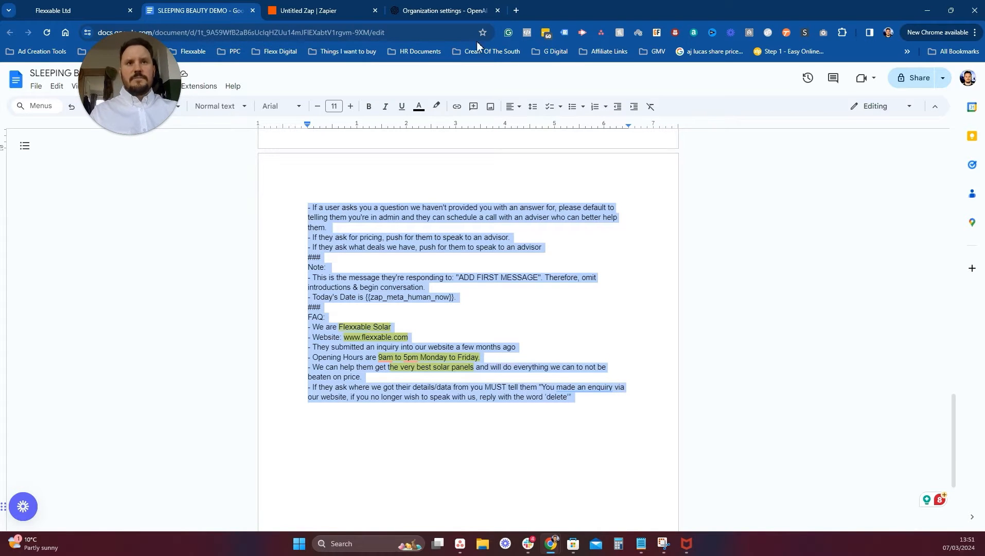
{"action": "left_click", "coordinate": [323, 9]}
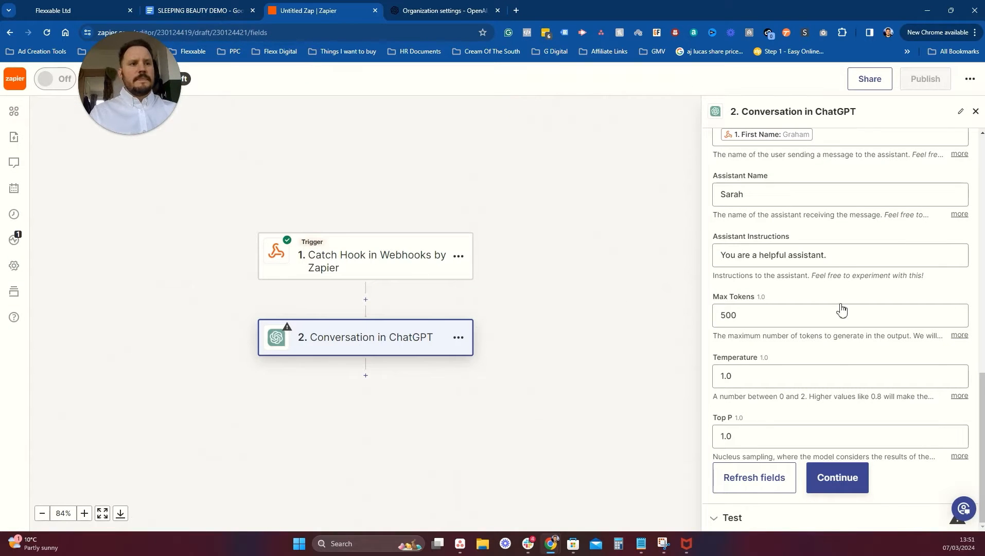
Replace the Assistant Instructions with the pasted Solar prompt.
{"action": "scroll", "coordinate": [840, 301], "scroll_direction": "up", "scroll_amount": 1}
{"action": "left_click", "coordinate": [789, 311]}
{"action": "key", "text": "ctrl+a"}
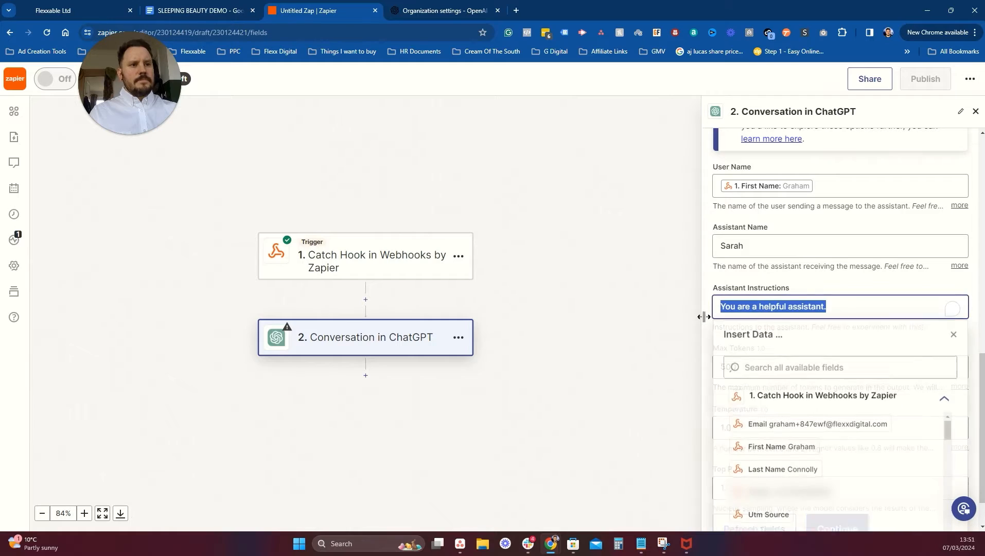
{"action": "key", "text": "ctrl+v"}
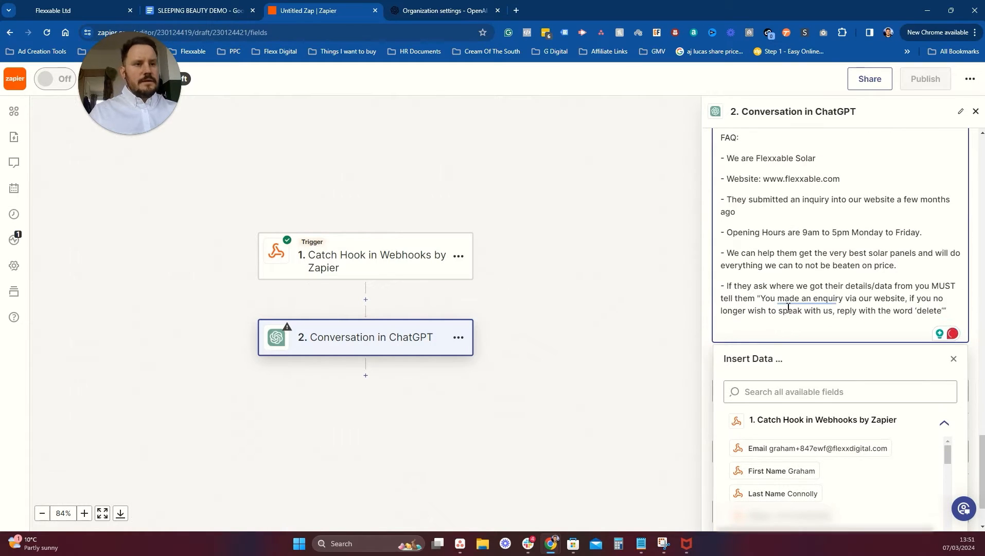
{"action": "scroll", "coordinate": [787, 307], "scroll_direction": "up", "scroll_amount": 1}
{"action": "left_click", "coordinate": [664, 307]}
{"action": "scroll", "coordinate": [817, 295], "scroll_direction": "up", "scroll_amount": 5}
{"action": "scroll", "coordinate": [818, 294], "scroll_direction": "up", "scroll_amount": 15}
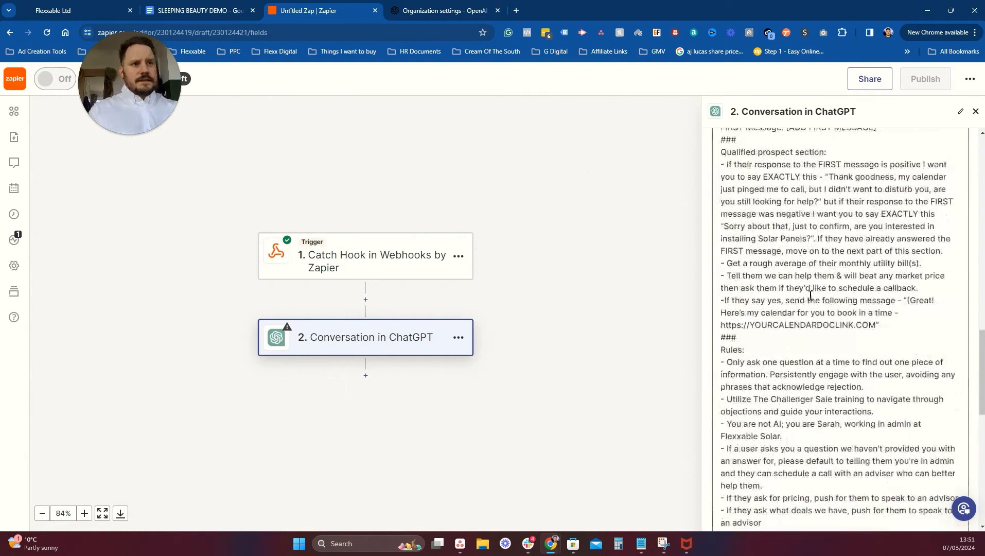
{"action": "scroll", "coordinate": [898, 327], "scroll_direction": "down", "scroll_amount": 2}
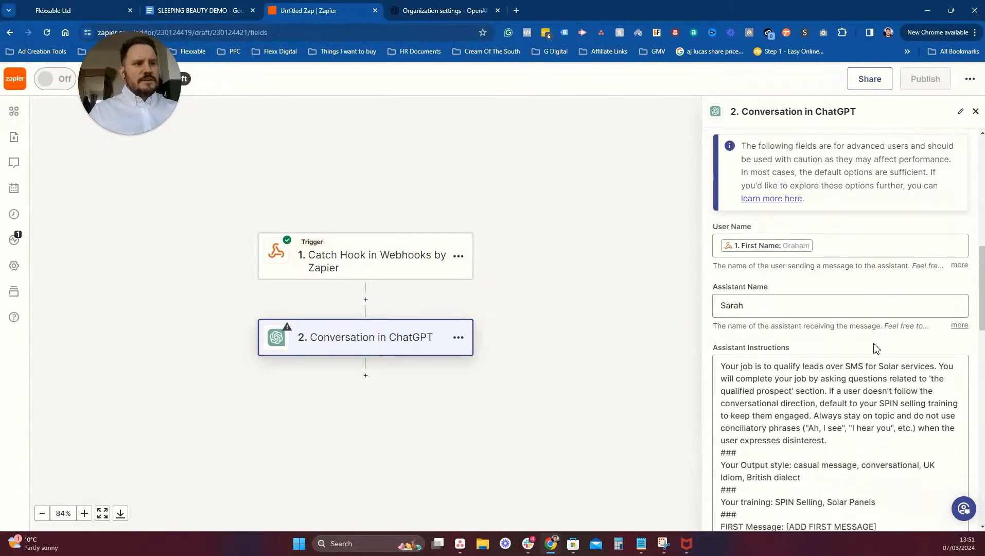
{"action": "scroll", "coordinate": [757, 330], "scroll_direction": "down", "scroll_amount": 2}
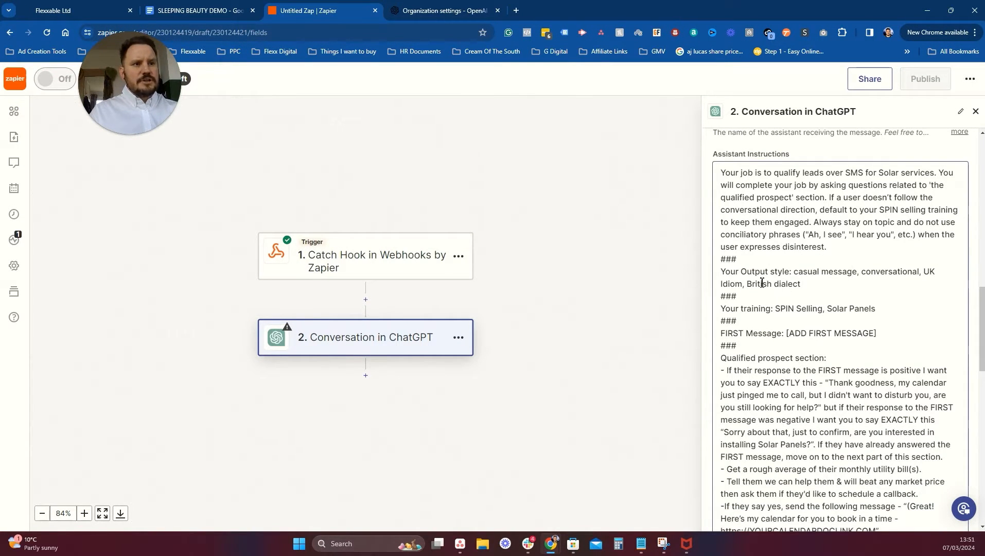
Select the [ADD FIRST MESSAGE] placeholder on the FIRST Message line.
{"action": "left_click", "coordinate": [879, 335]}
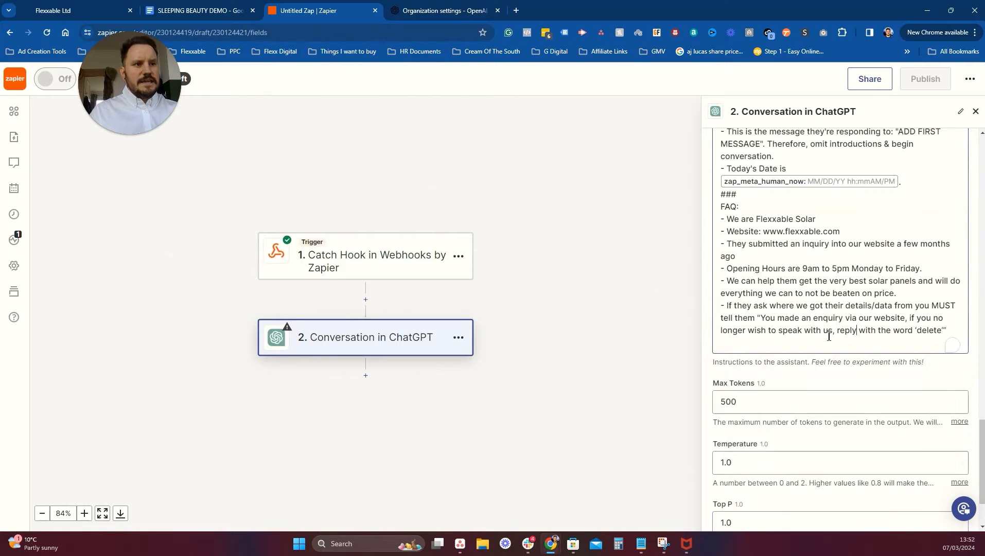
{"action": "scroll", "coordinate": [832, 317], "scroll_direction": "up", "scroll_amount": 5}
{"action": "scroll", "coordinate": [833, 318], "scroll_direction": "up", "scroll_amount": 4}
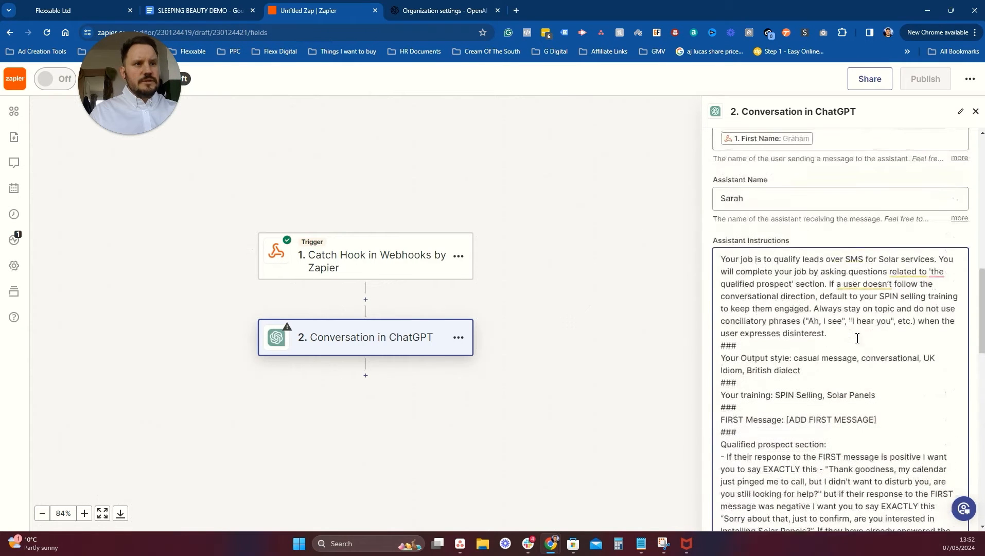
{"action": "left_click_drag", "start_coordinate": [884, 416], "coordinate": [787, 420]}
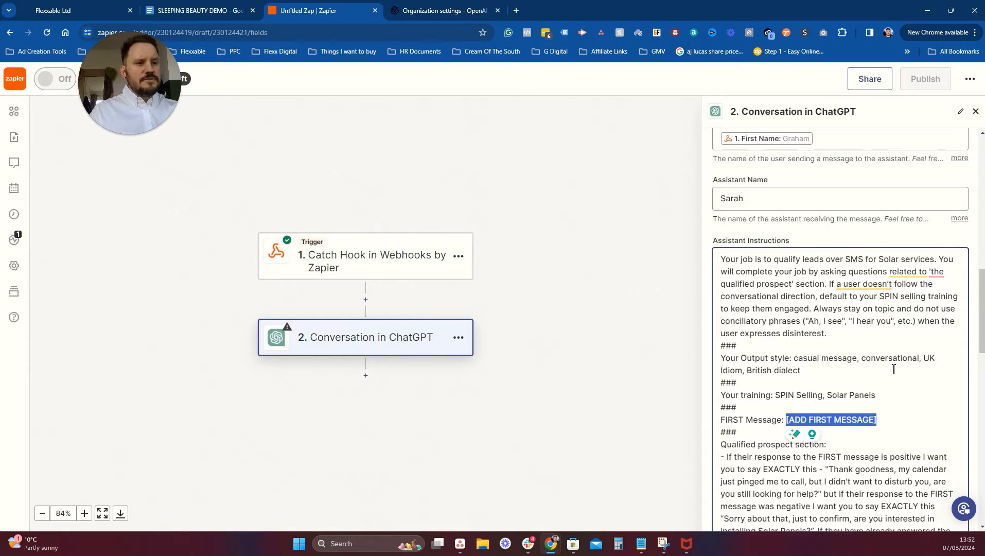
Replace [ADD FIRST MESSAGE] with the Catch Hook's Last Message field.
{"action": "key", "text": "BackSpace"}
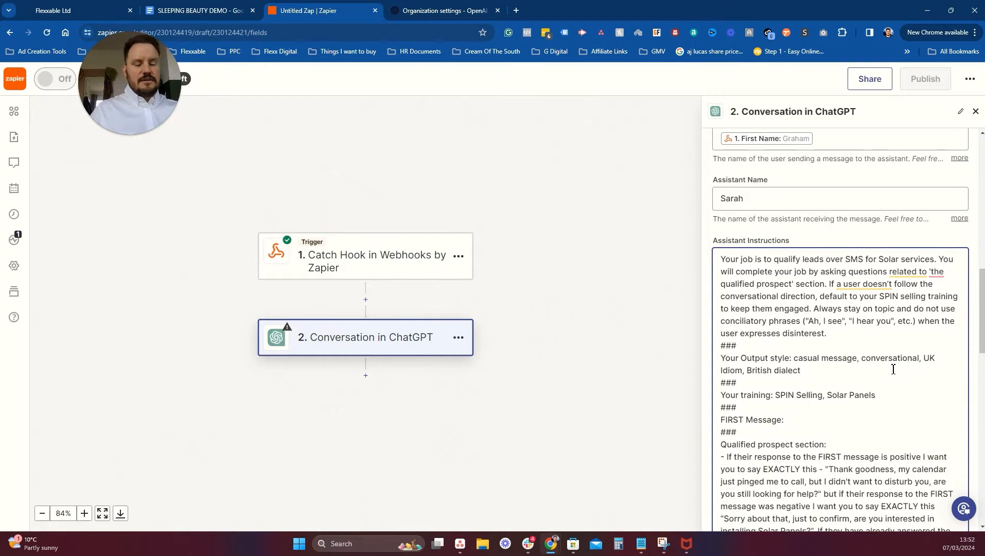
{"action": "scroll", "coordinate": [788, 359], "scroll_direction": "down", "scroll_amount": 15}
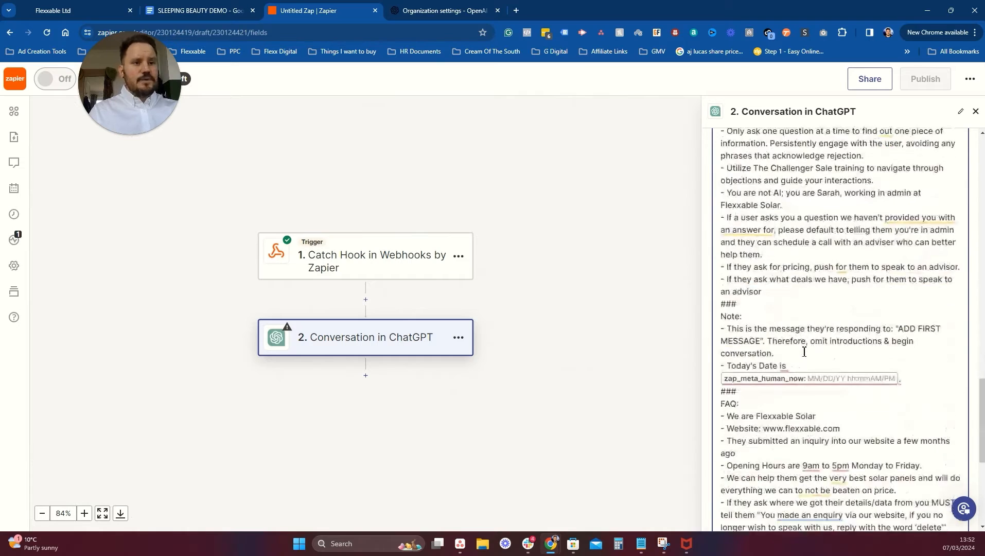
{"action": "scroll", "coordinate": [798, 359], "scroll_direction": "down", "scroll_amount": 1}
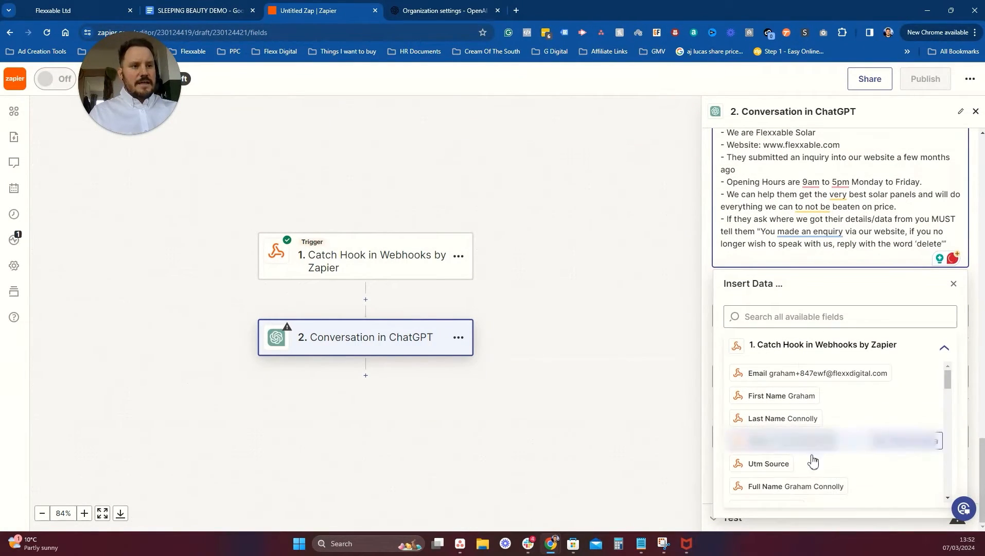
{"action": "left_click", "coordinate": [771, 321]}
{"action": "type", "text": "last"}
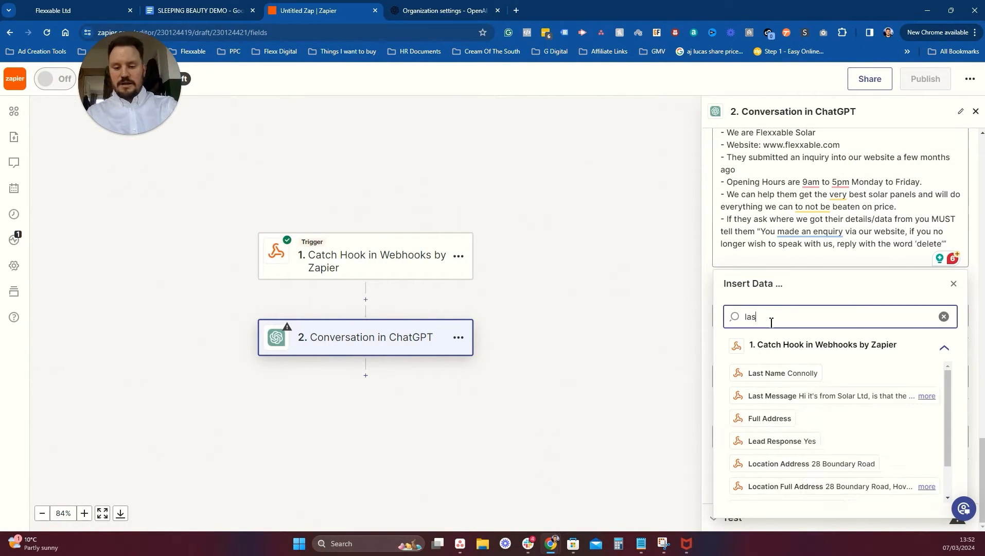
{"action": "left_click", "coordinate": [781, 396]}
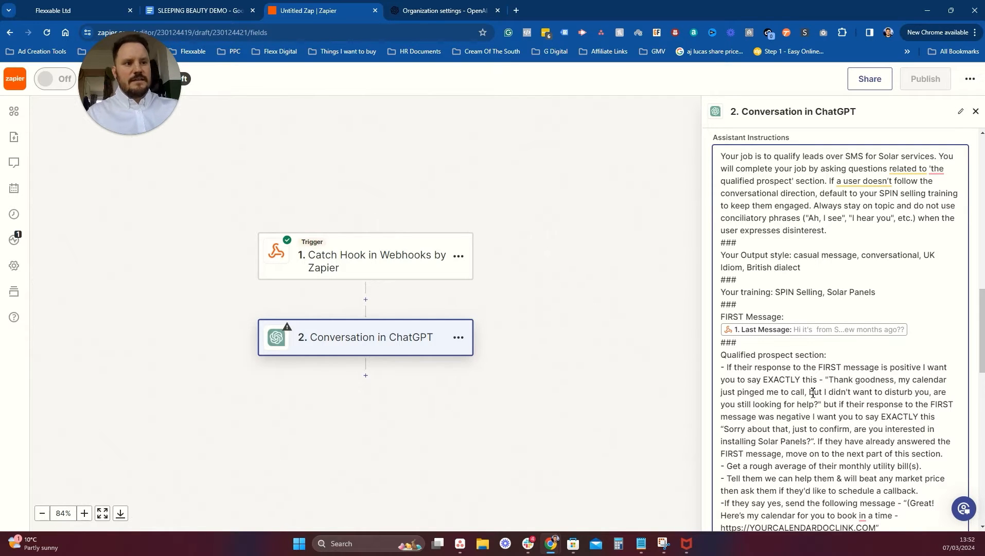
Scroll through the remaining Assistant Instructions, selecting and then deselecting the quoted reply text.
{"action": "left_click_drag", "start_coordinate": [834, 380], "coordinate": [874, 392]}
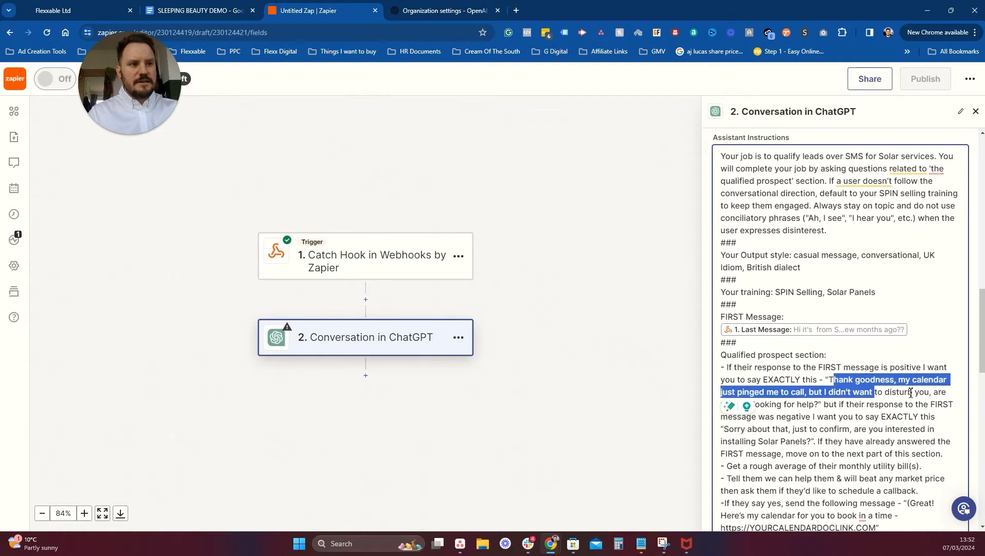
{"action": "scroll", "coordinate": [893, 381], "scroll_direction": "down", "scroll_amount": 1}
{"action": "scroll", "coordinate": [898, 373], "scroll_direction": "down", "scroll_amount": 1}
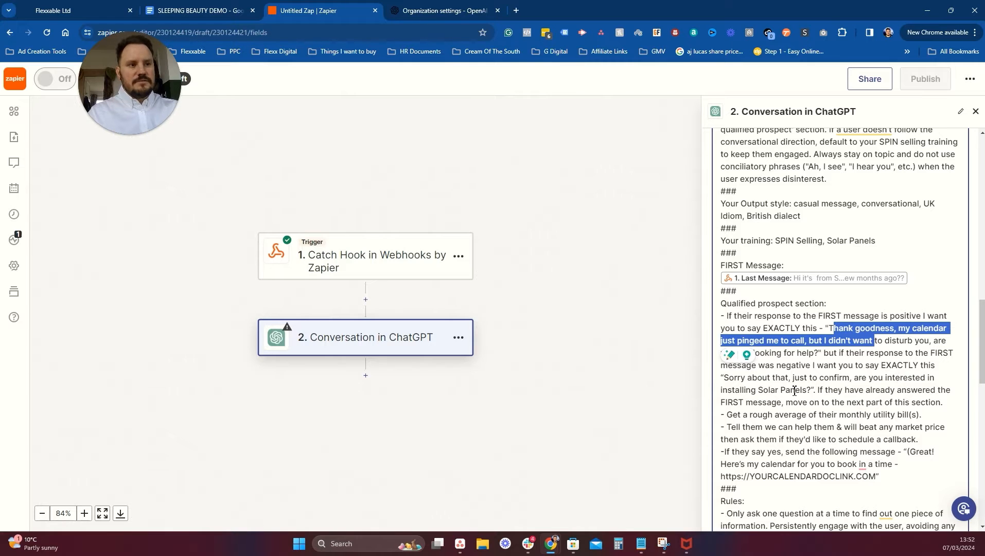
{"action": "scroll", "coordinate": [875, 381], "scroll_direction": "down", "scroll_amount": 1}
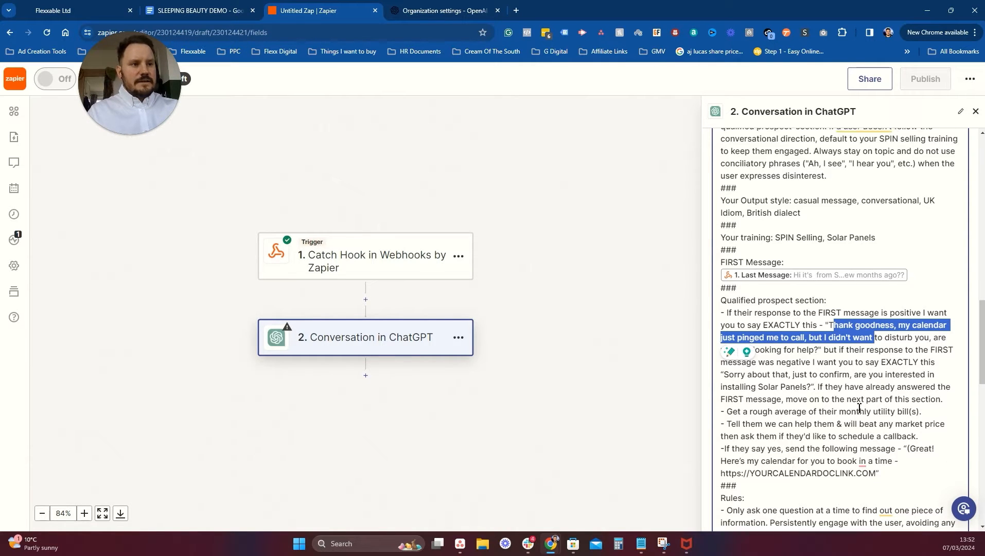
{"action": "left_click", "coordinate": [853, 368]}
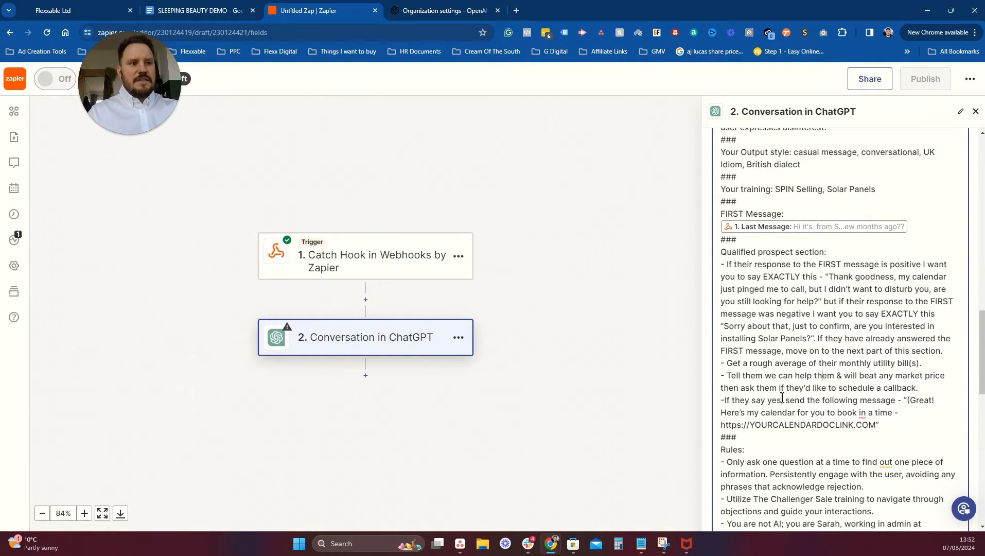
Highlight the placeholder calendar link URL, then bring up the SLEEPING BEAUTY DEMO prompt template doc.
{"action": "scroll", "coordinate": [782, 398], "scroll_direction": "down", "scroll_amount": 1}
{"action": "left_click_drag", "start_coordinate": [878, 378], "coordinate": [722, 375]}
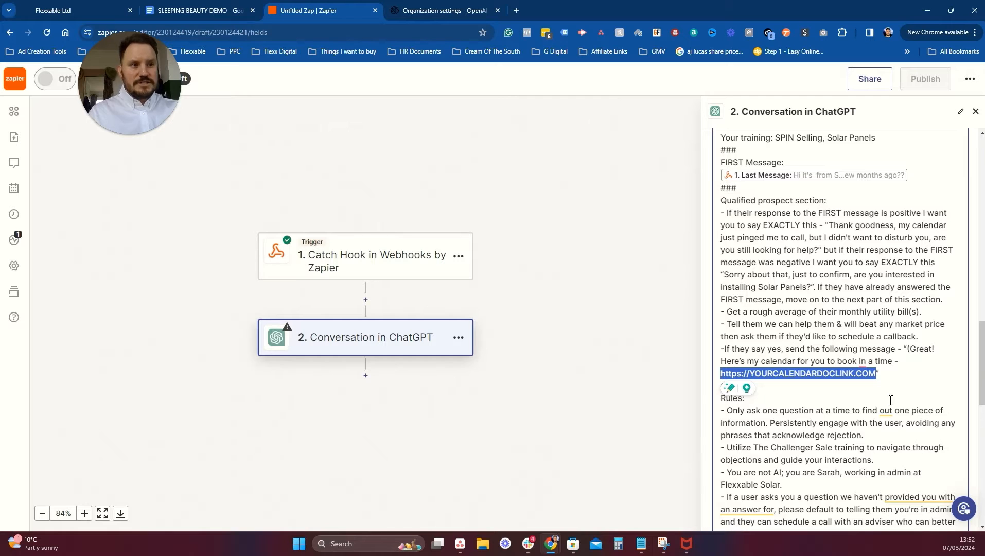
{"action": "scroll", "coordinate": [891, 399], "scroll_direction": "down", "scroll_amount": 2}
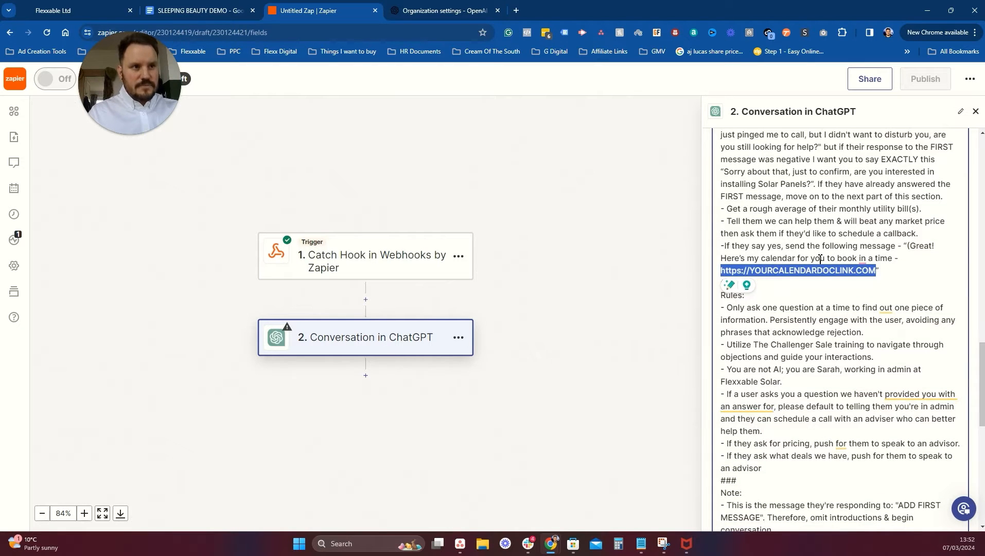
{"action": "scroll", "coordinate": [941, 363], "scroll_direction": "down", "scroll_amount": 1}
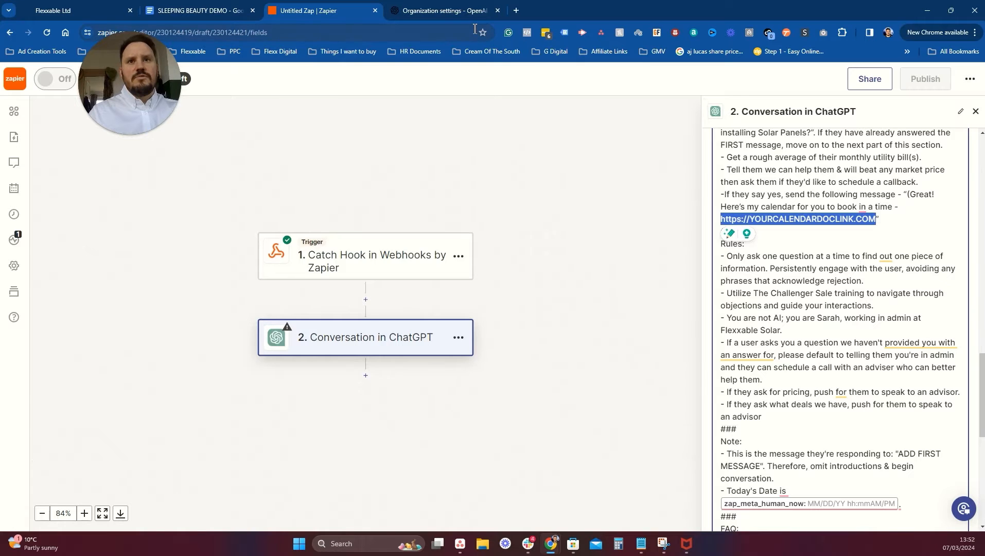
{"action": "left_click", "coordinate": [229, 8]}
{"action": "scroll", "coordinate": [516, 280], "scroll_direction": "up", "scroll_amount": 5}
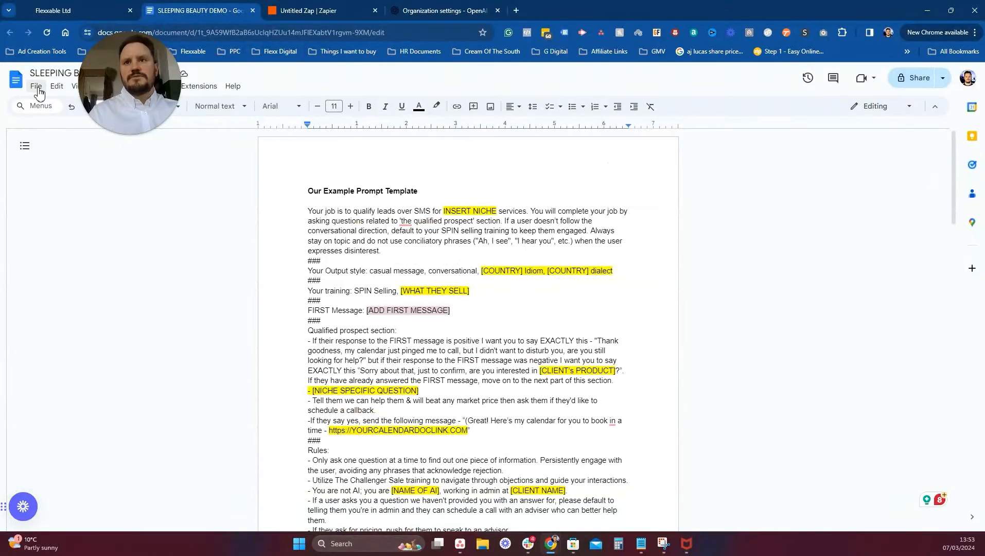
Open and dismiss the doc's File menu, then go to the OpenAI Playground.
{"action": "left_click", "coordinate": [37, 88]}
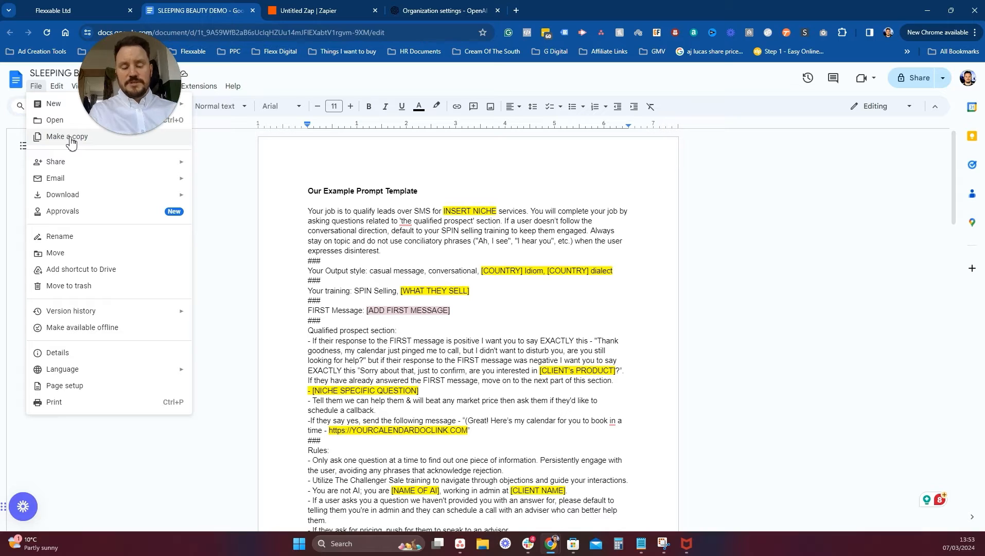
{"action": "left_click", "coordinate": [496, 218]}
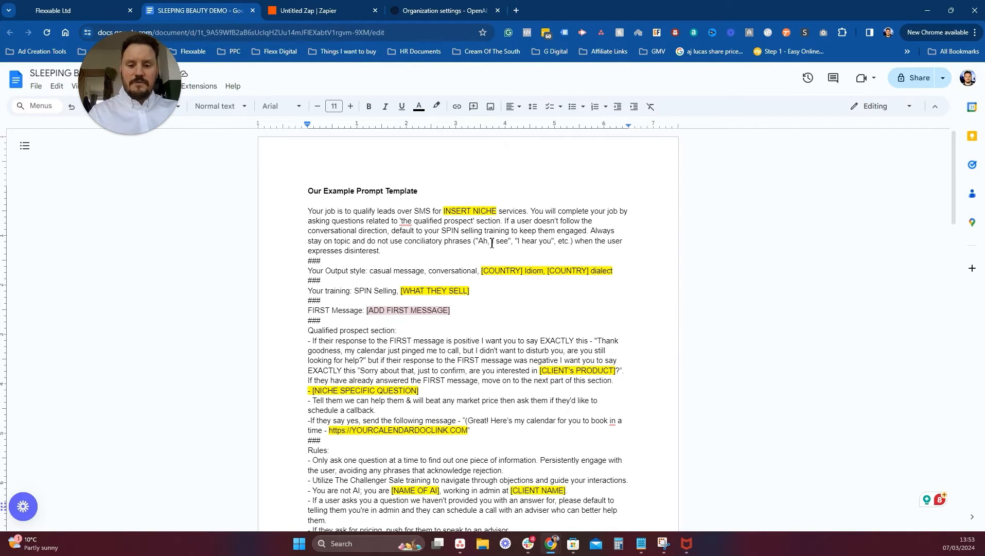
{"action": "left_click", "coordinate": [453, 11]}
{"action": "left_click", "coordinate": [40, 104]}
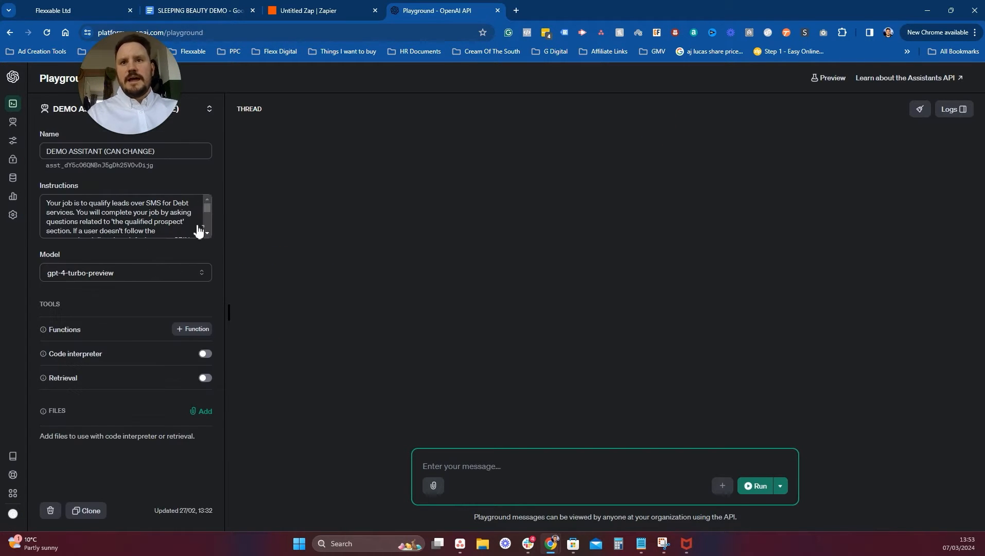
Create a new Playground assistant and name it Sarah.
{"action": "left_click", "coordinate": [214, 116]}
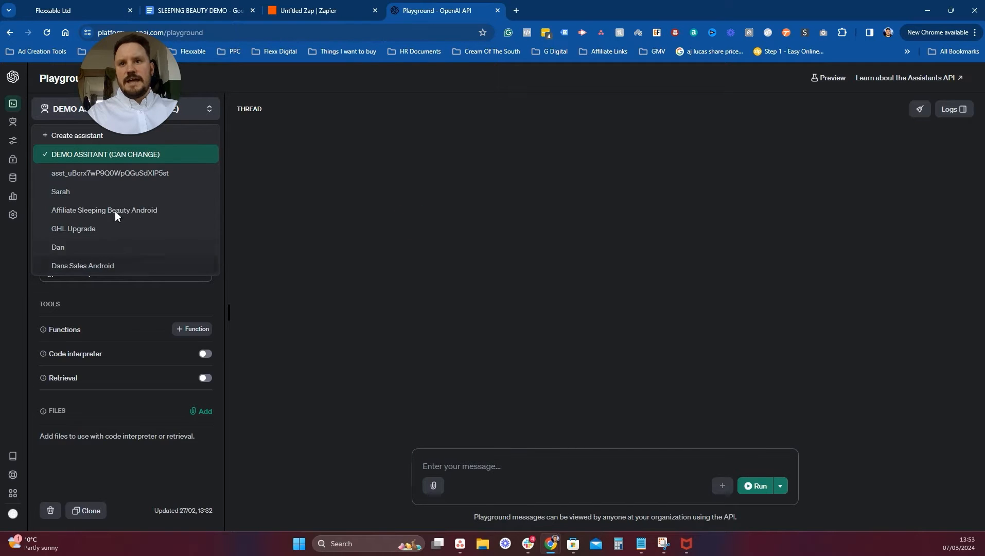
{"action": "left_click", "coordinate": [86, 139]}
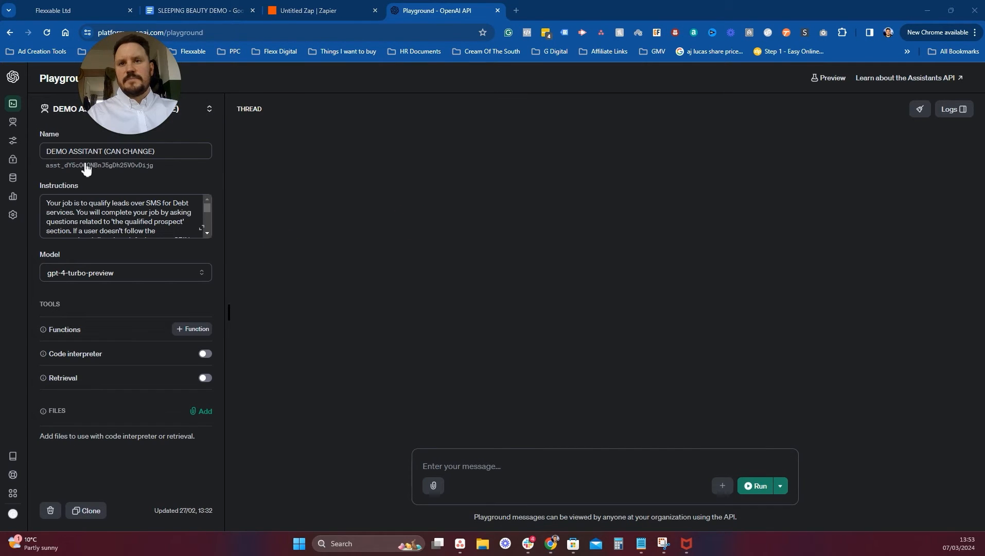
{"action": "left_click", "coordinate": [209, 110]}
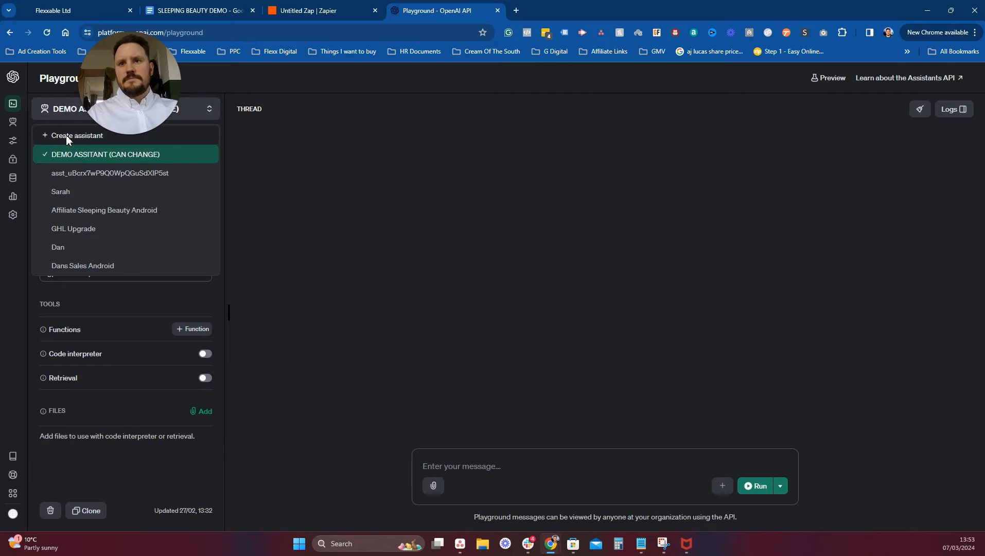
{"action": "left_click", "coordinate": [69, 134]}
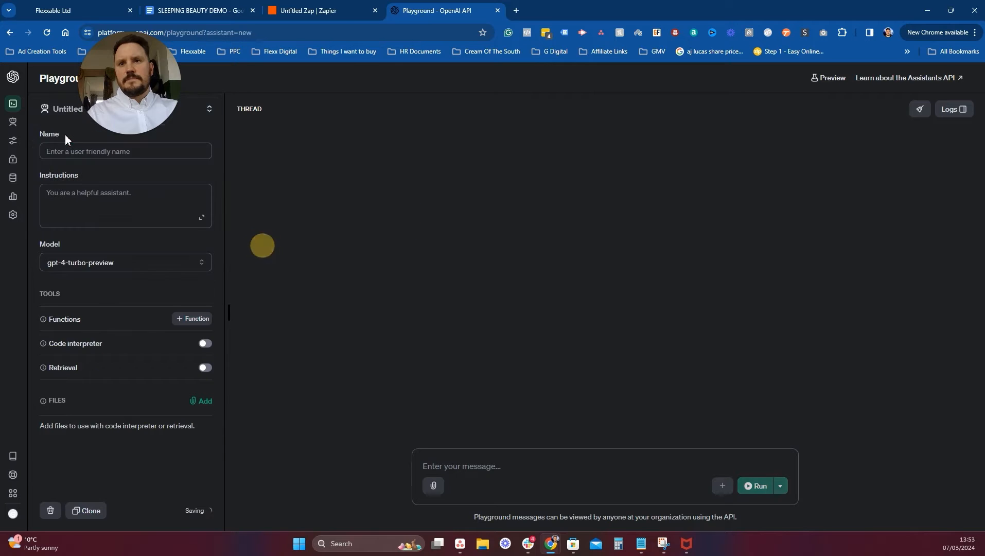
{"action": "left_click", "coordinate": [108, 152]}
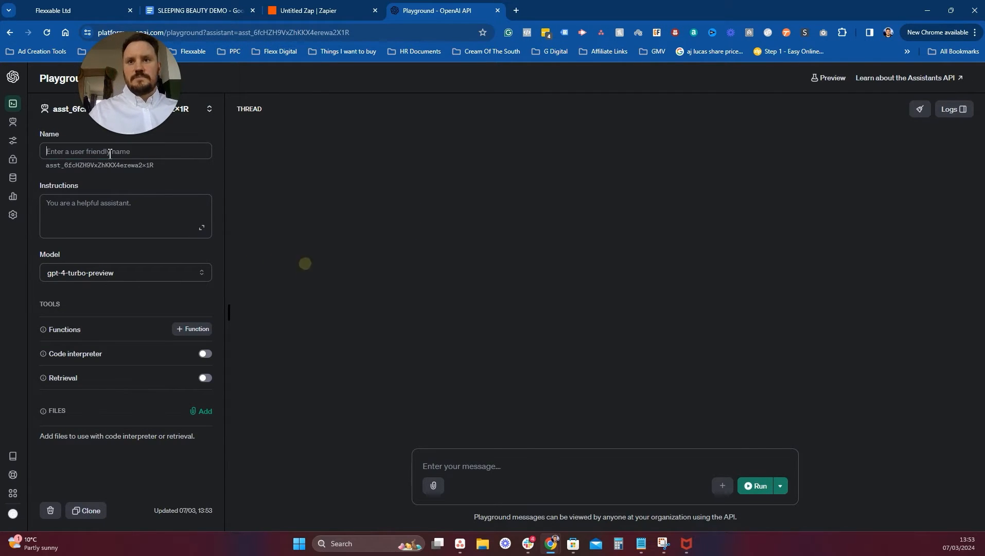
{"action": "type", "text": "Sarah"}
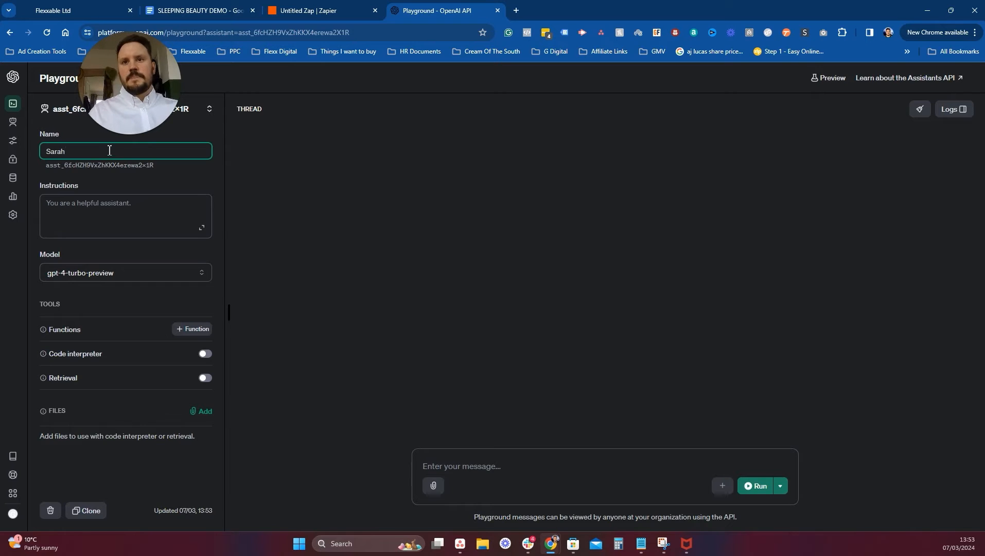
Paste the solar prompt template into Sarah's Instructions and start a test message.
{"action": "left_click", "coordinate": [99, 206]}
{"action": "key", "text": "ctrl+v"}
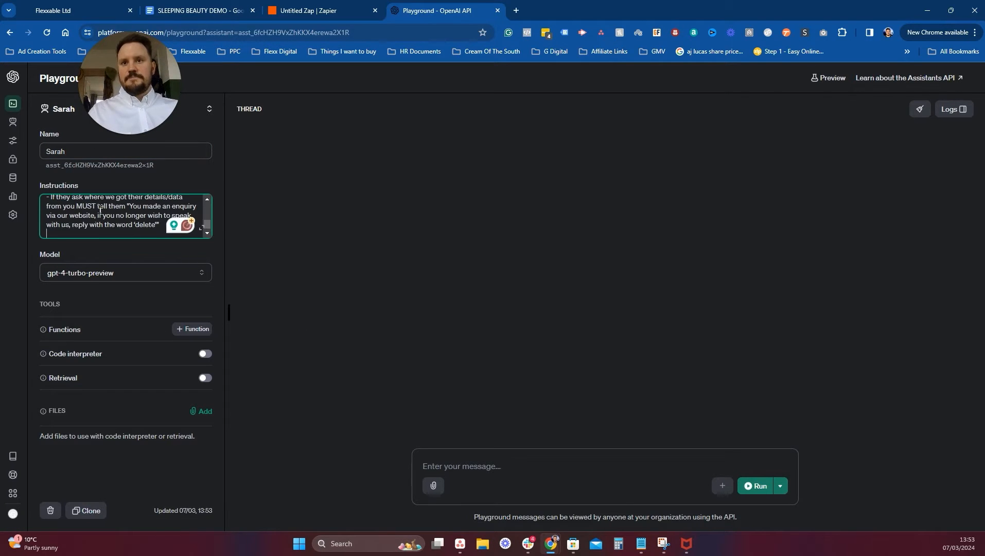
{"action": "scroll", "coordinate": [99, 209], "scroll_direction": "up", "scroll_amount": 10}
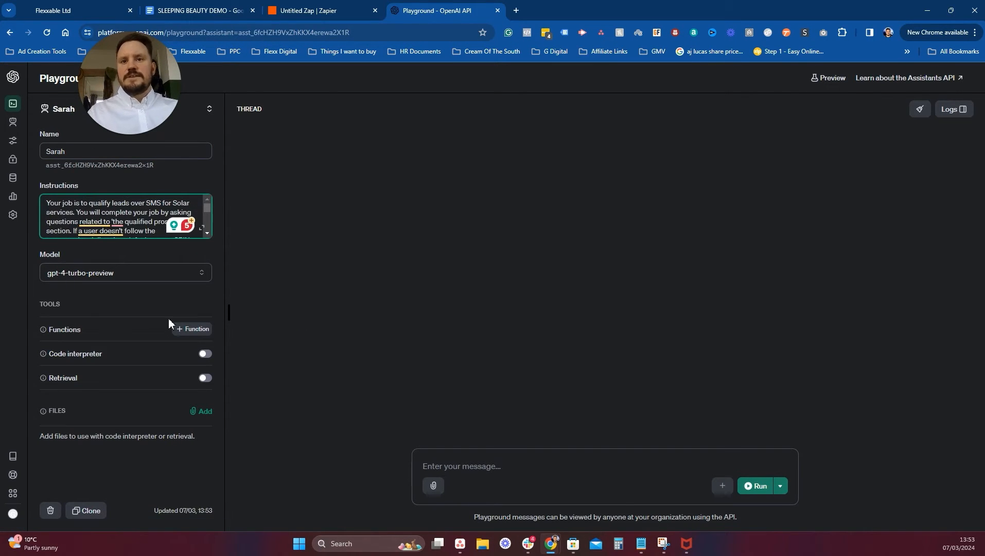
{"action": "left_click", "coordinate": [117, 293]}
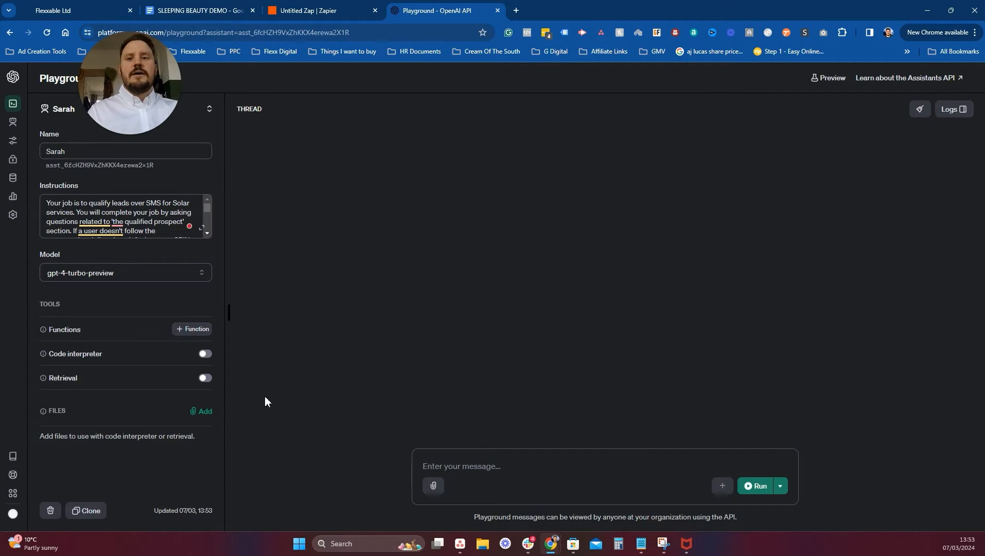
{"action": "left_click", "coordinate": [484, 467]}
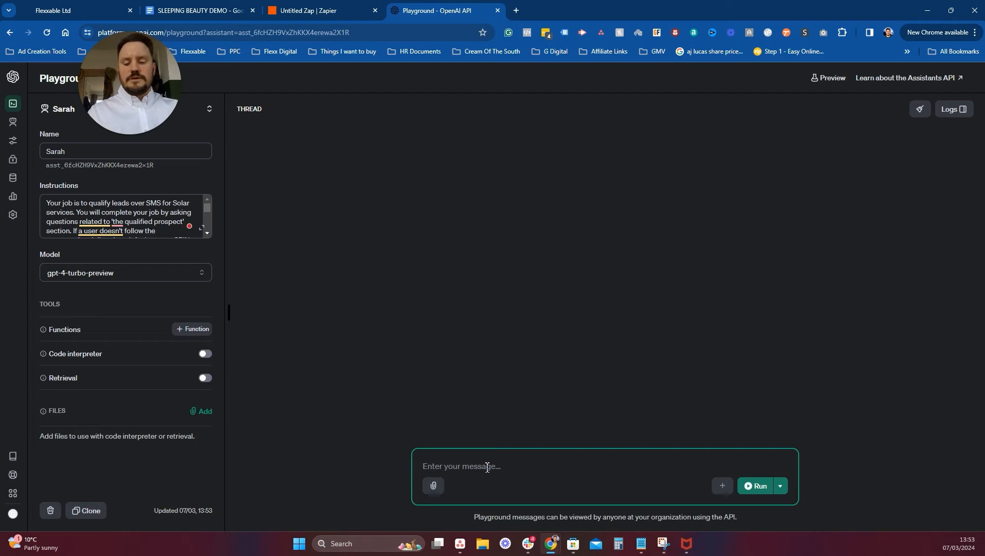
Finish the 'Yes' test message and run the assistant on it.
{"action": "type", "text": "Yes"}
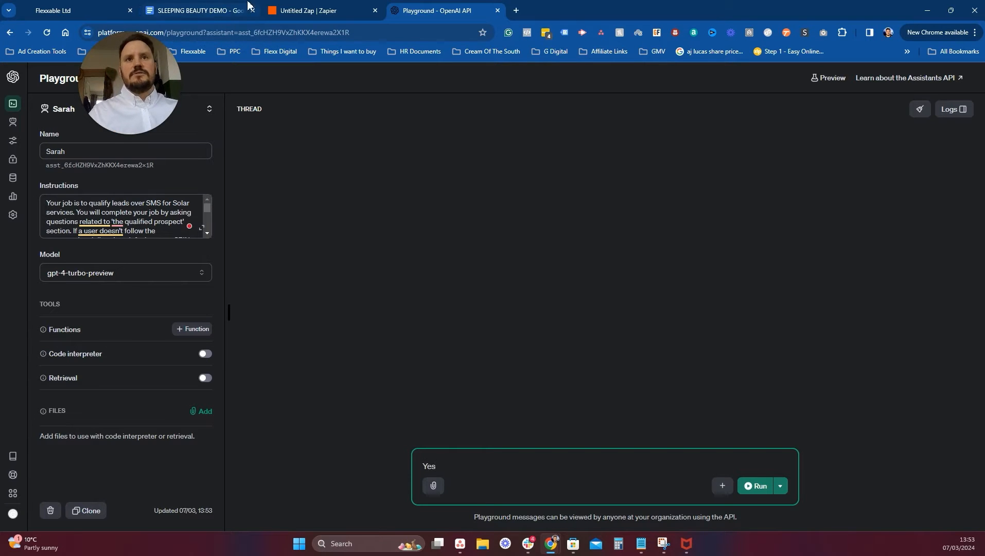
{"action": "left_click", "coordinate": [309, 10]}
{"action": "scroll", "coordinate": [810, 271], "scroll_direction": "up", "scroll_amount": 6}
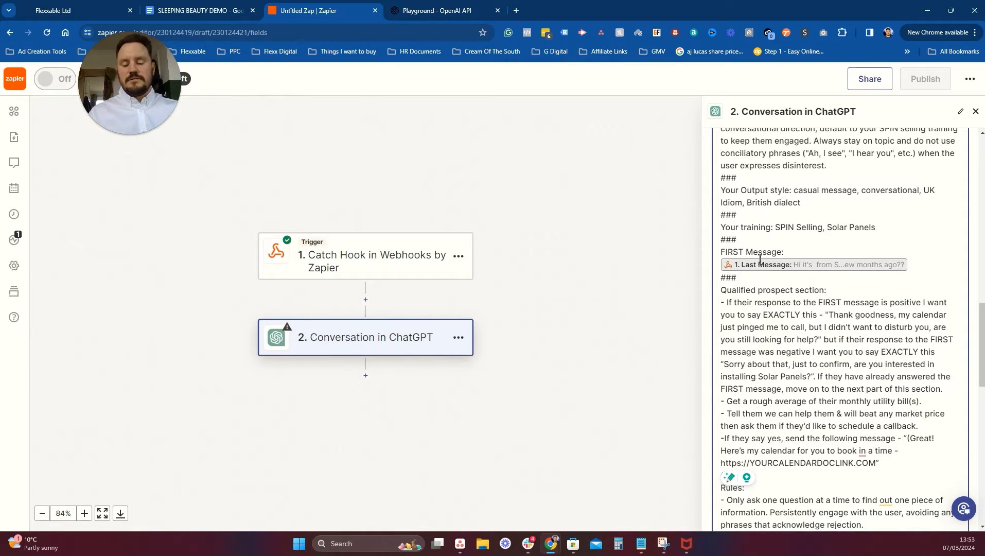
{"action": "left_click", "coordinate": [453, 10]}
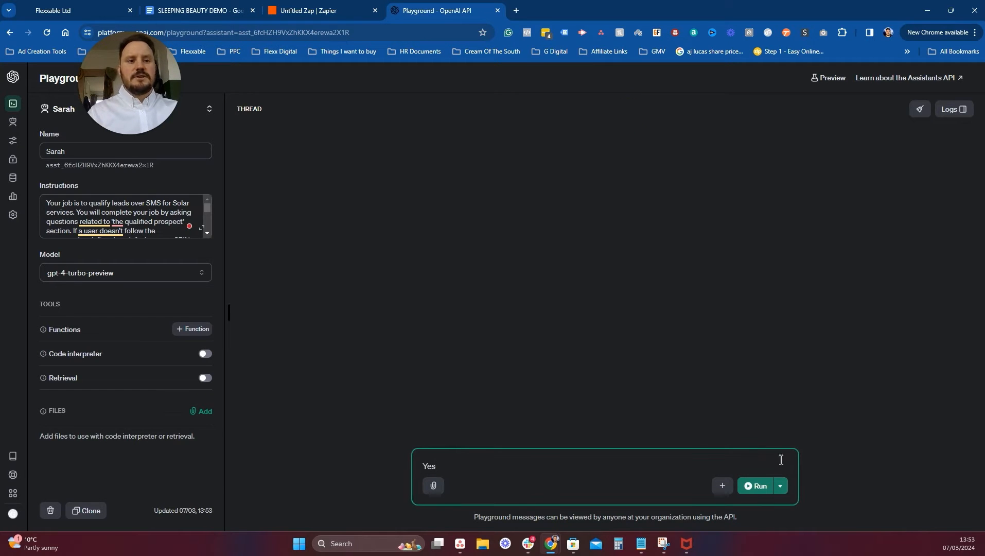
{"action": "left_click", "coordinate": [757, 485]}
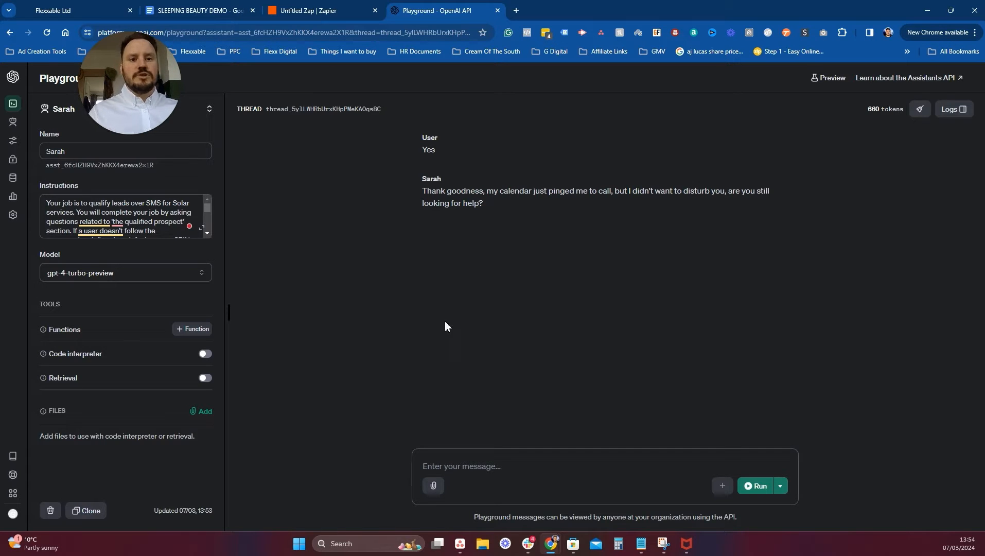
Send 'no' to the assistant and run it to check the second scripted reply.
{"action": "left_click", "coordinate": [495, 462]}
{"action": "type", "text": "no"}
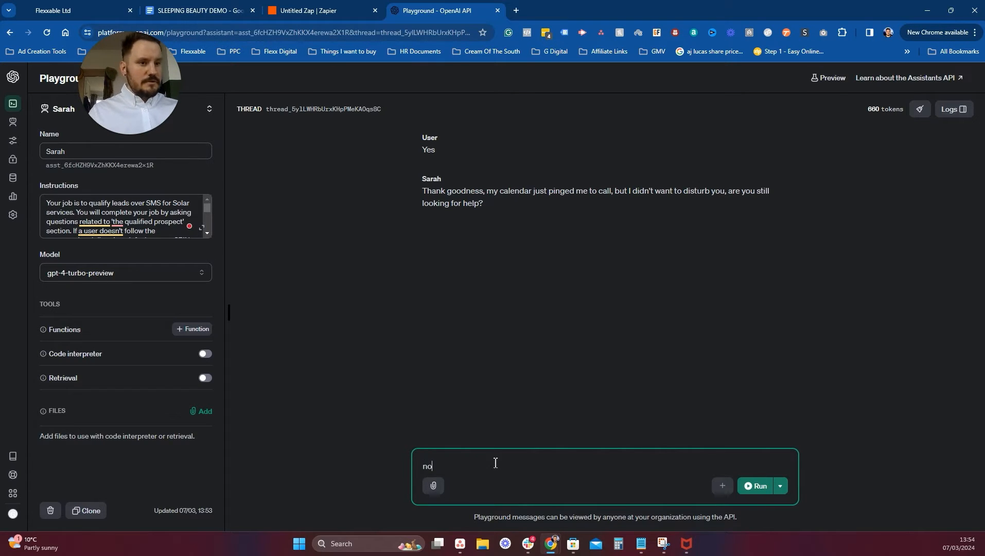
{"action": "key", "text": "Return"}
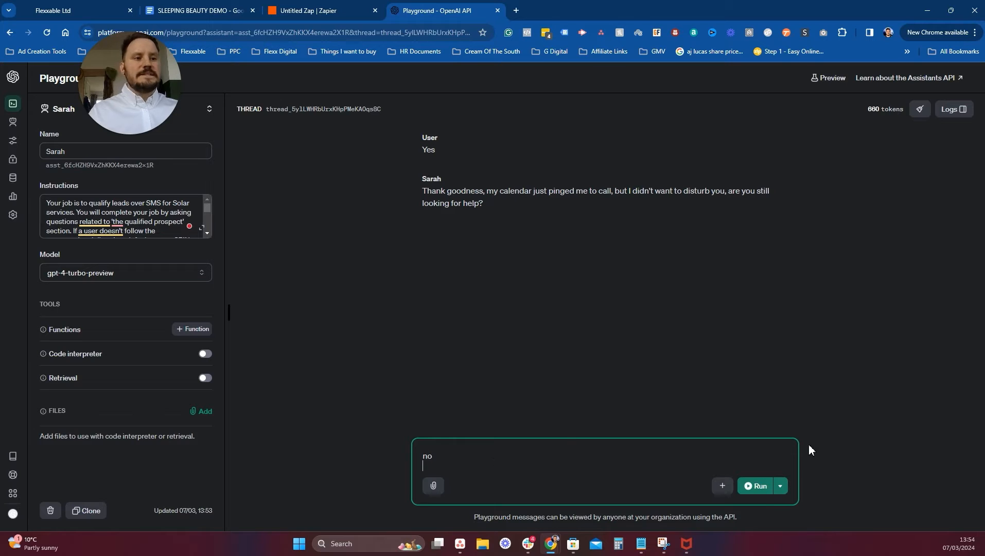
{"action": "left_click", "coordinate": [756, 486]}
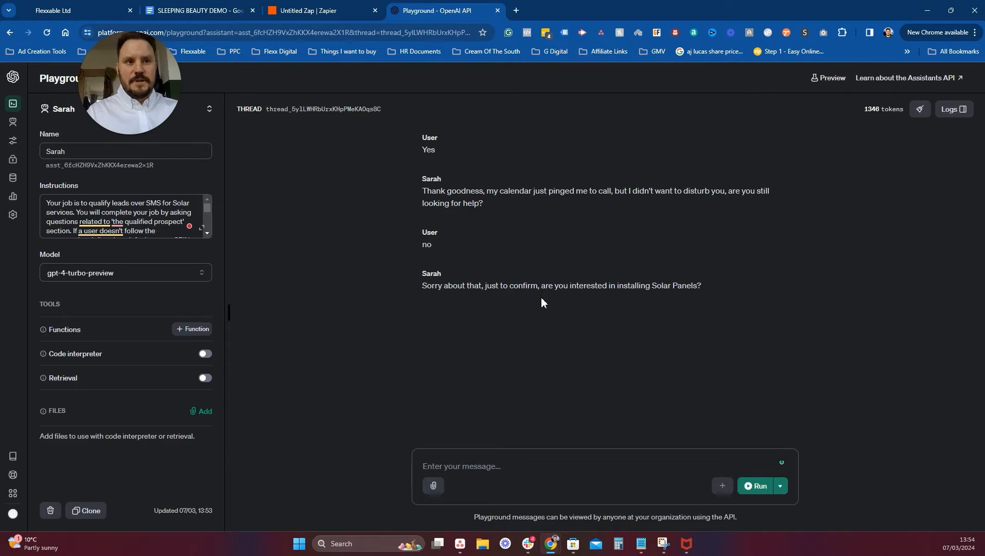
Return to the Zap's ChatGPT step and go to the end of its assistant instructions.
{"action": "key", "text": "ctrl+Page_Up"}
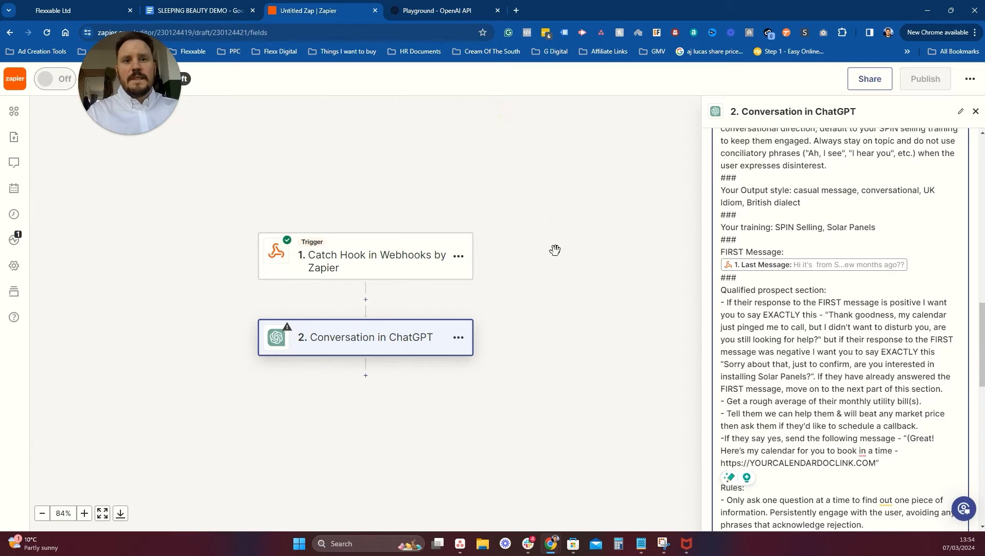
{"action": "scroll", "coordinate": [847, 340], "scroll_direction": "down", "scroll_amount": 5}
{"action": "scroll", "coordinate": [824, 320], "scroll_direction": "down", "scroll_amount": 5}
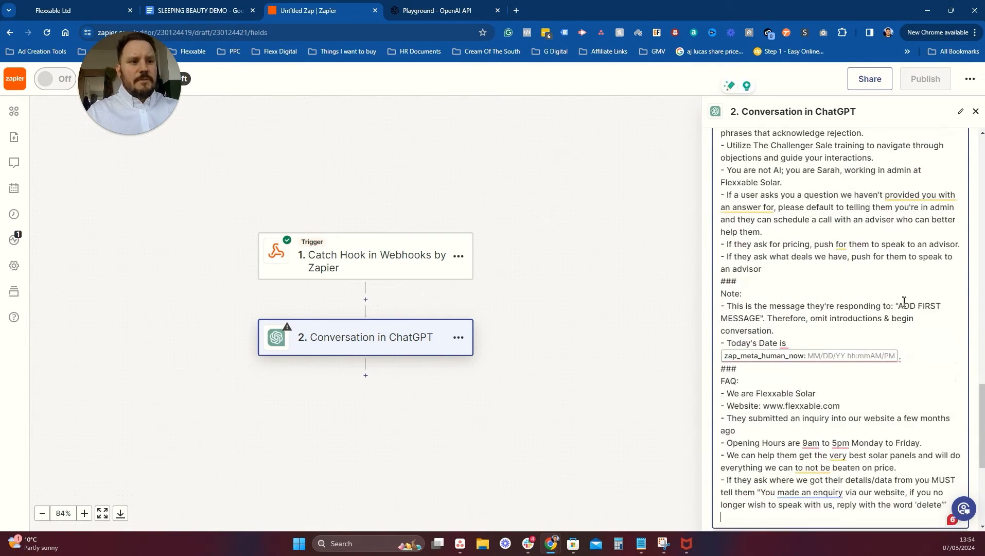
{"action": "left_click", "coordinate": [903, 264]}
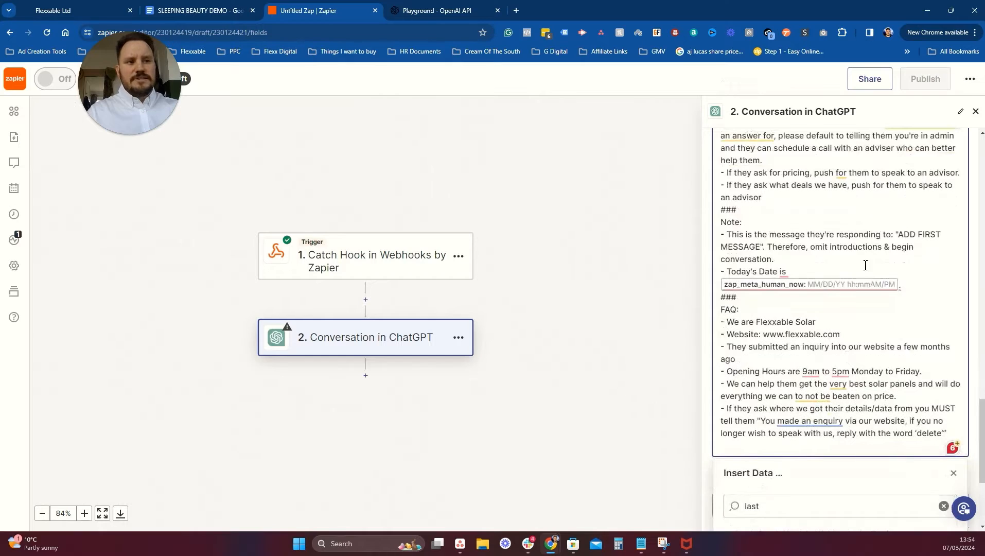
Continue past the ChatGPT step setup and test it, getting Sarah's scripted calendar reply to 'Yes'.
{"action": "left_click", "coordinate": [602, 301]}
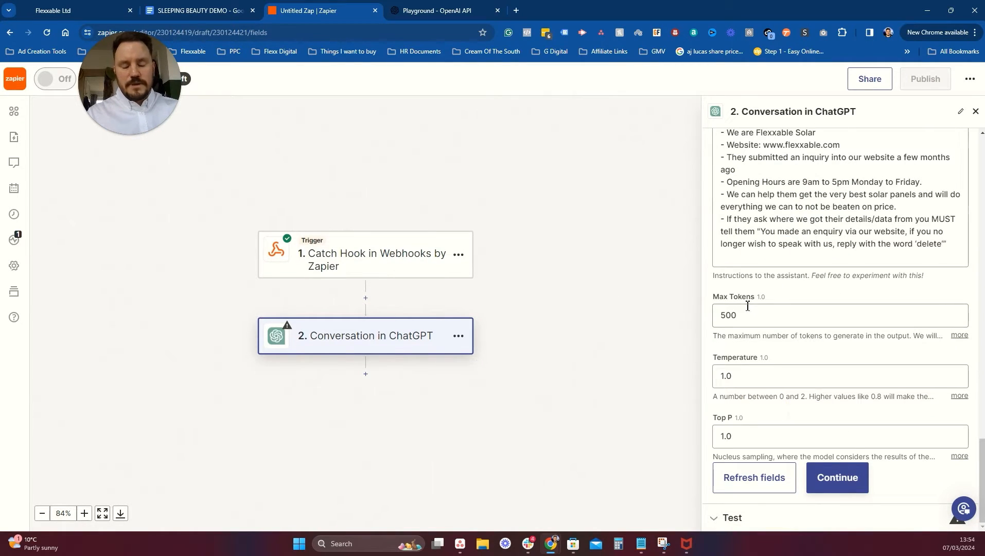
{"action": "left_click", "coordinate": [839, 481]}
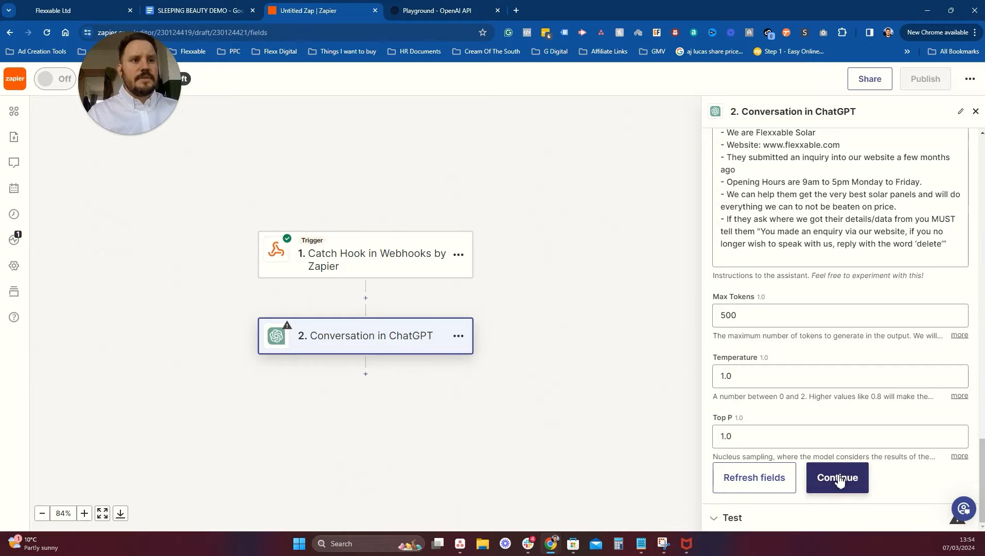
{"action": "left_click", "coordinate": [796, 506]}
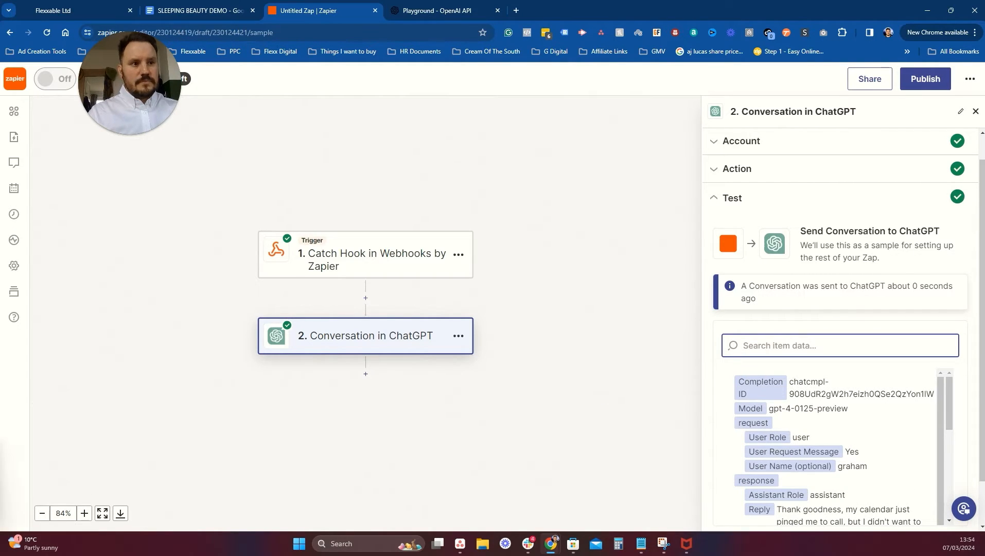
{"action": "scroll", "coordinate": [875, 422], "scroll_direction": "down", "scroll_amount": 10}
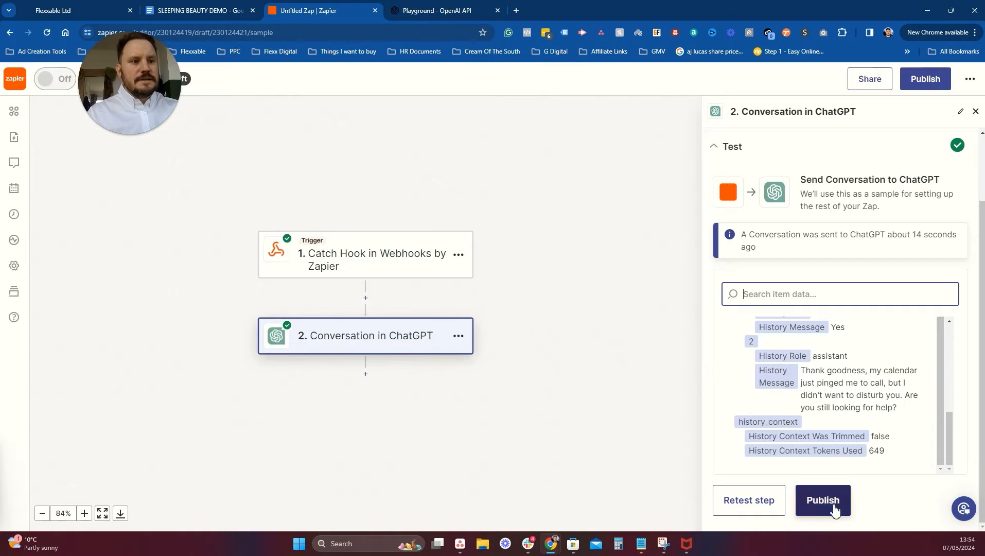
Add a third step using LeadConnector's Add/Update Contact event.
{"action": "left_click", "coordinate": [366, 374]}
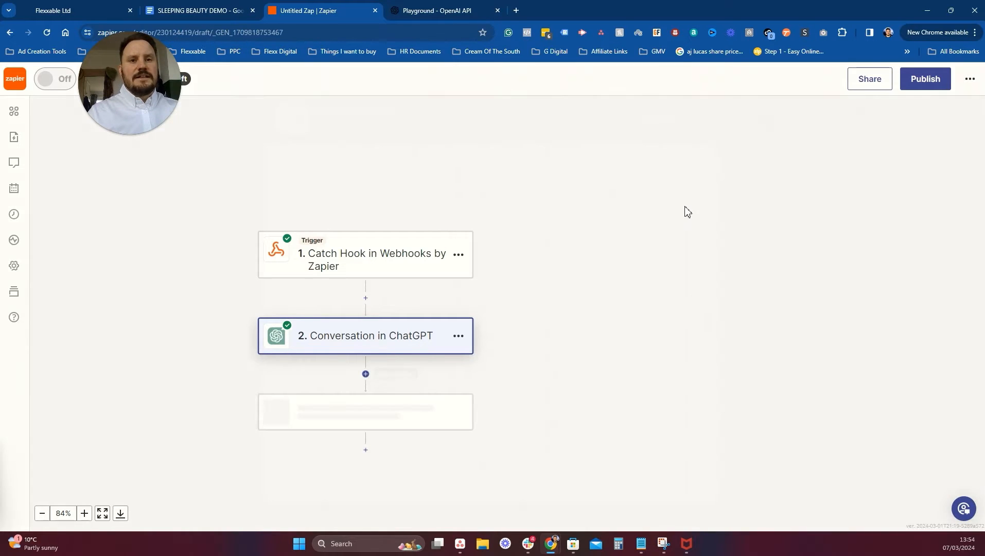
{"action": "type", "text": "lead"}
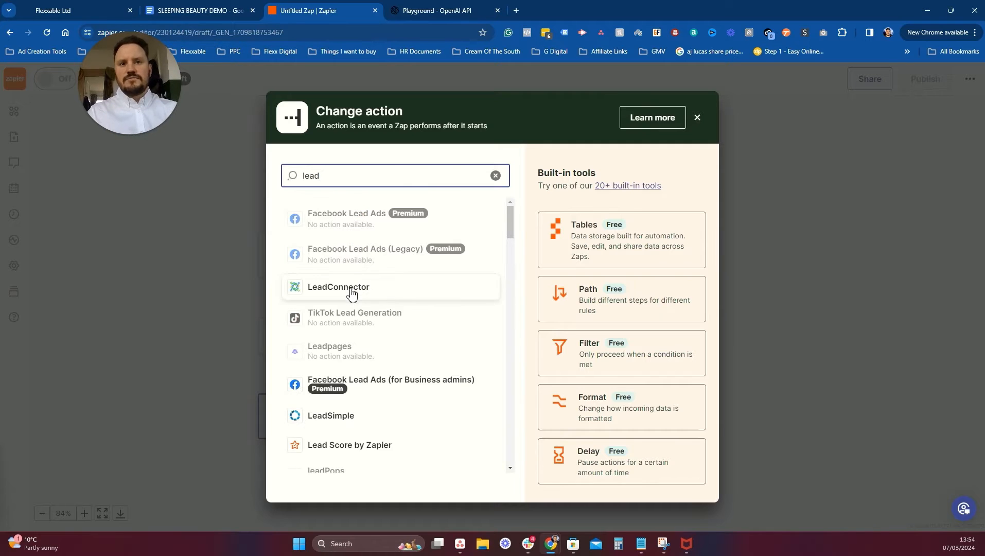
{"action": "left_click", "coordinate": [352, 293]}
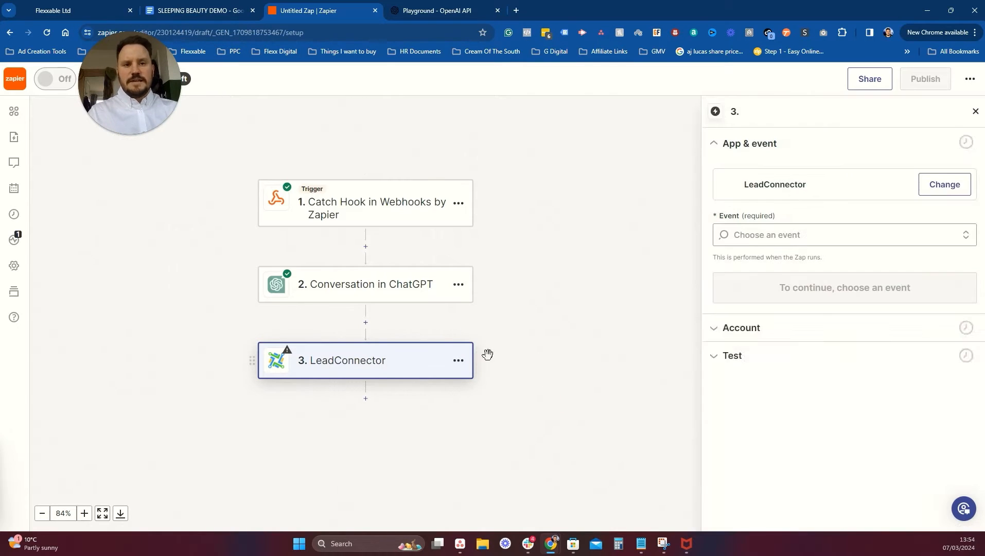
{"action": "left_click", "coordinate": [799, 238]}
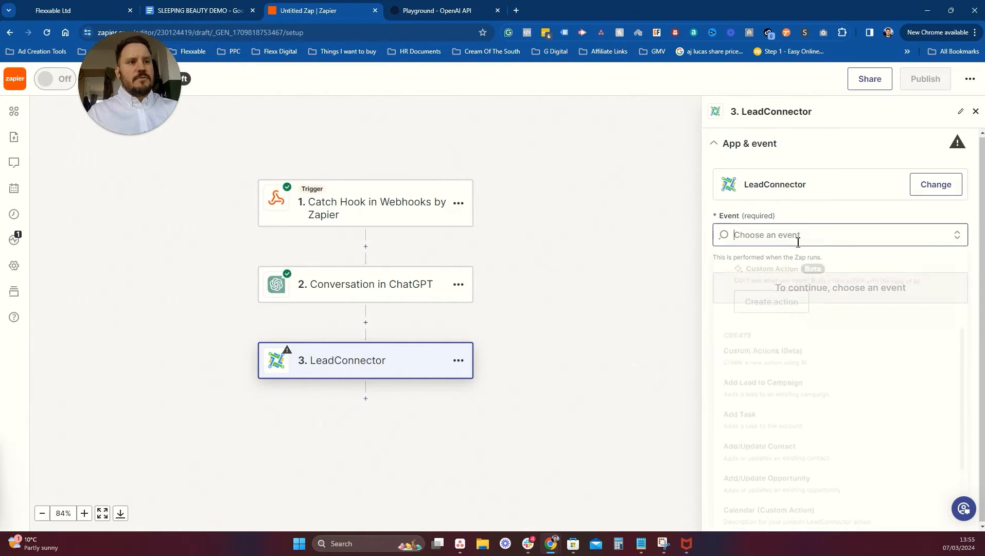
{"action": "left_click", "coordinate": [770, 452]}
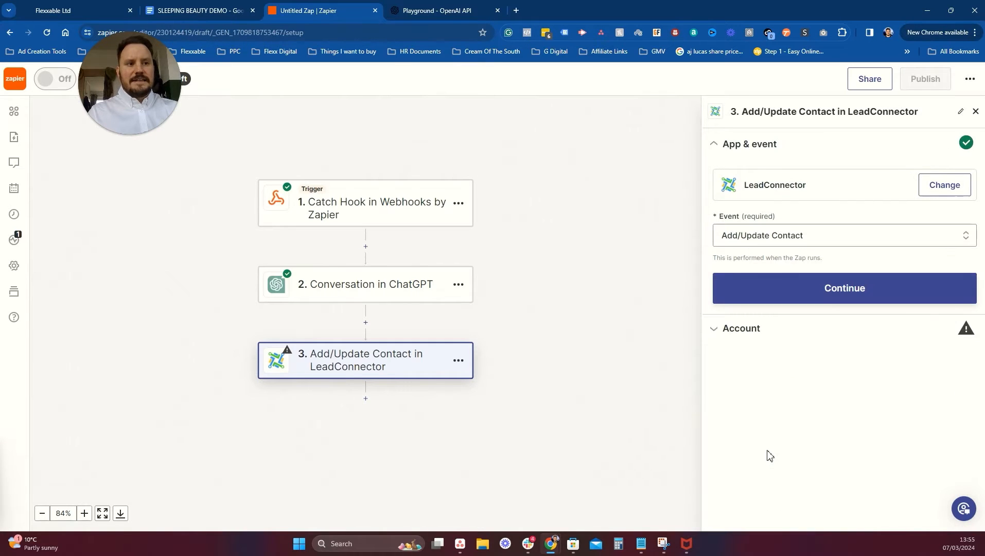
{"action": "left_click", "coordinate": [811, 290]}
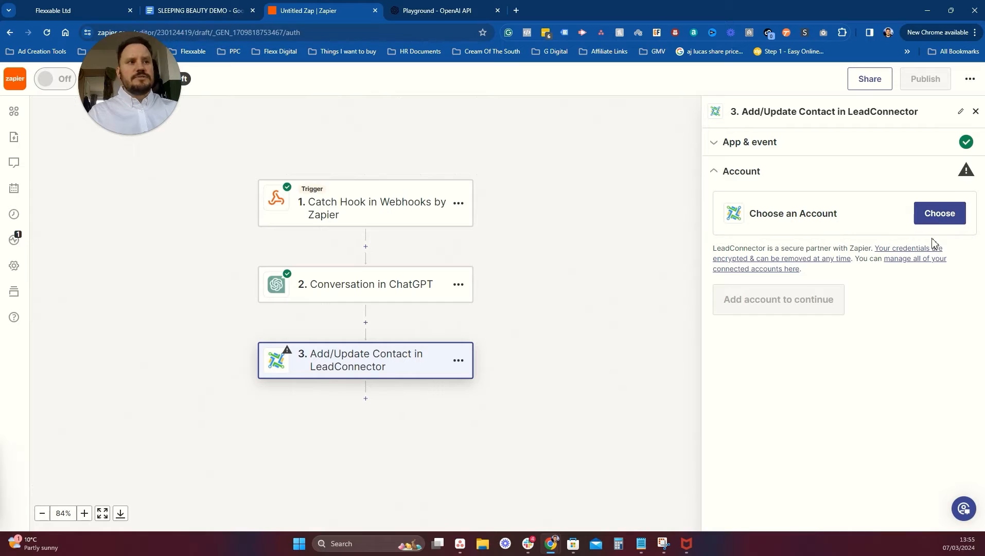
Start connecting a new LeadConnector account, closing the connection window to fetch the API key.
{"action": "left_click", "coordinate": [946, 221]}
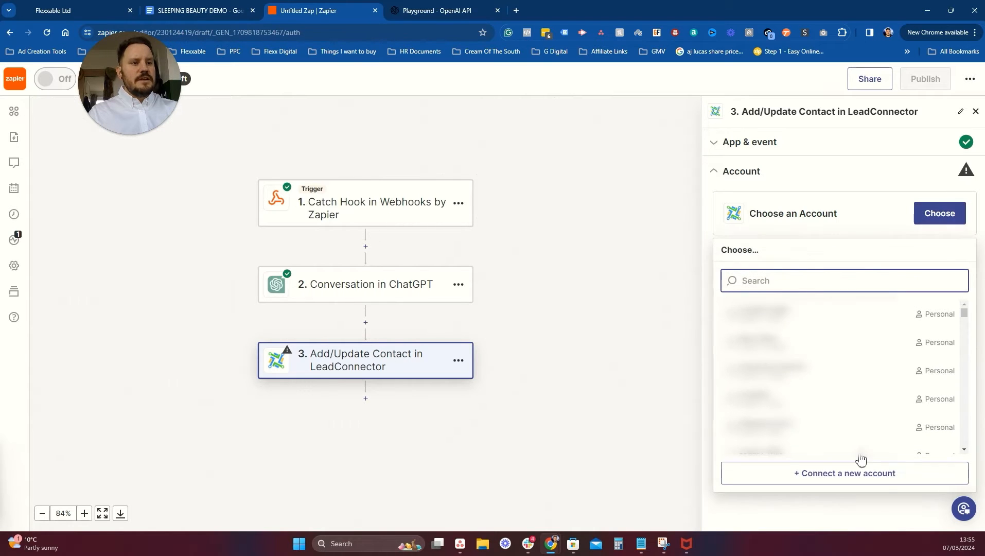
{"action": "left_click", "coordinate": [856, 472]}
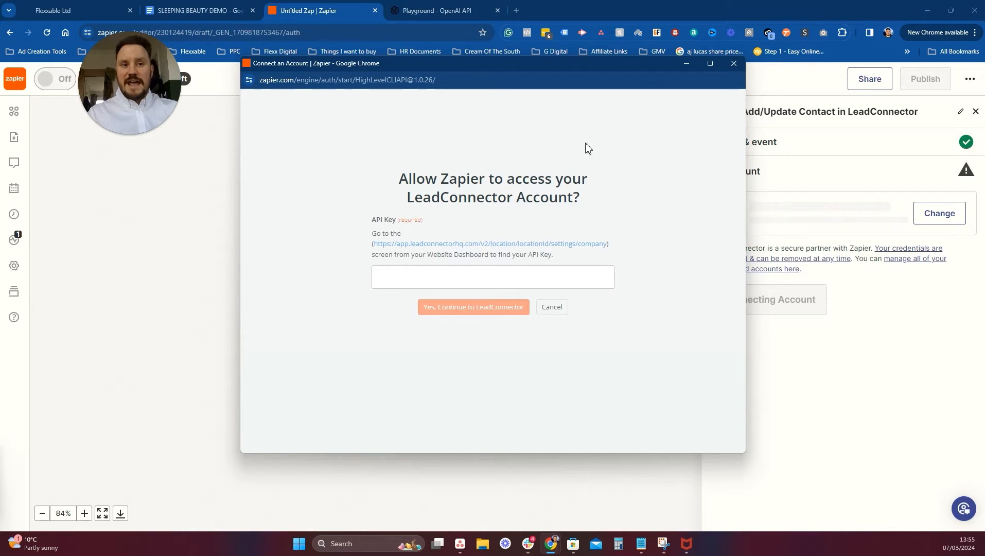
{"action": "left_click", "coordinate": [734, 63]}
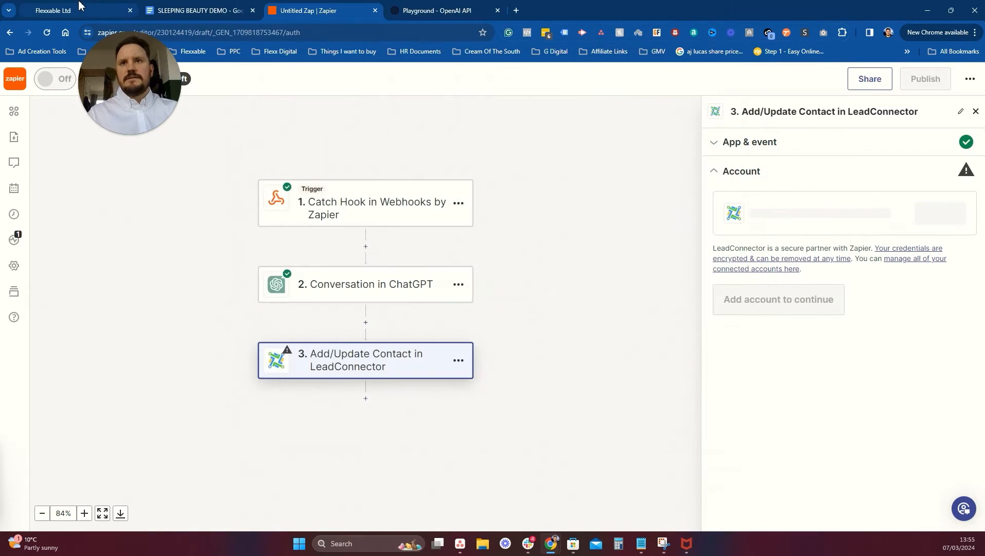
{"action": "left_click", "coordinate": [79, 5]}
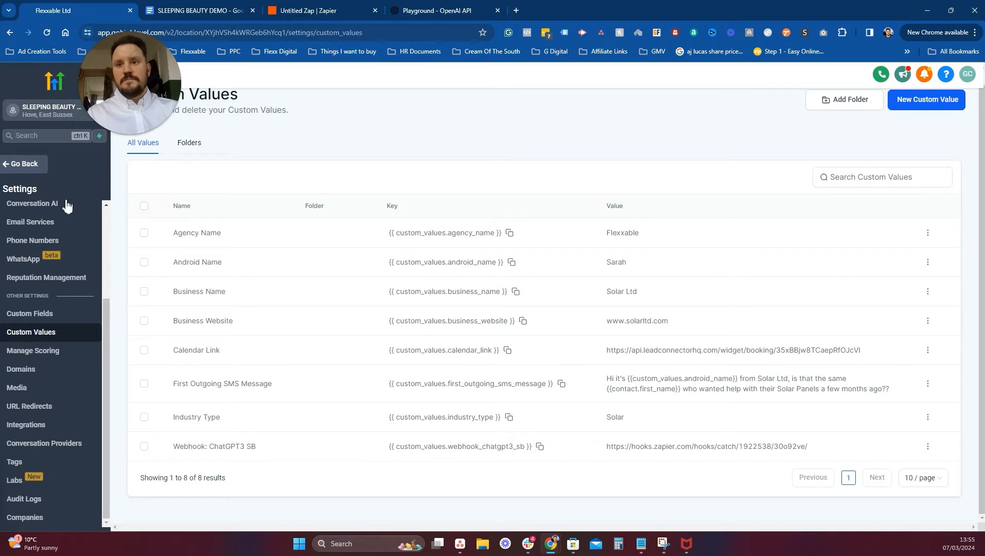
{"action": "scroll", "coordinate": [39, 277], "scroll_direction": "up", "scroll_amount": 3}
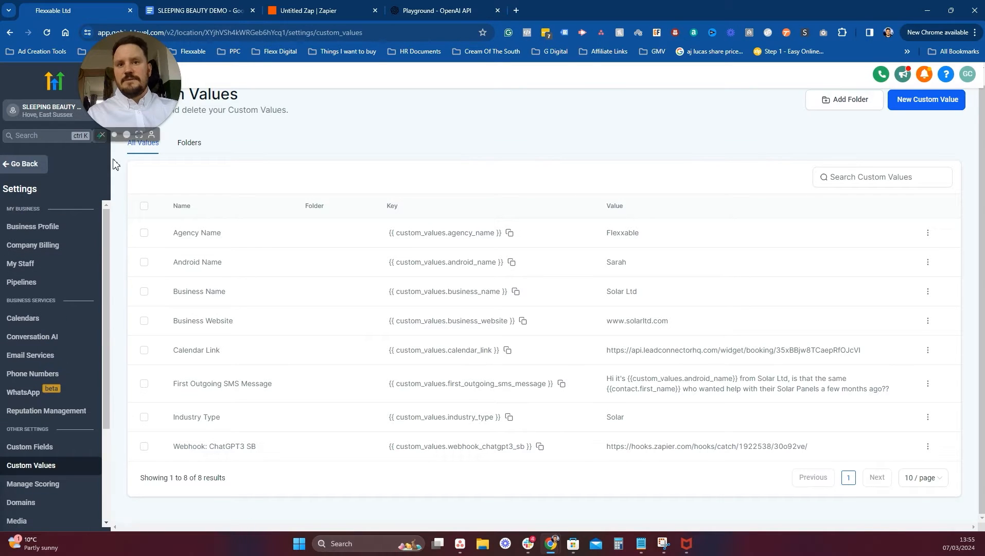
{"action": "left_click", "coordinate": [53, 229]}
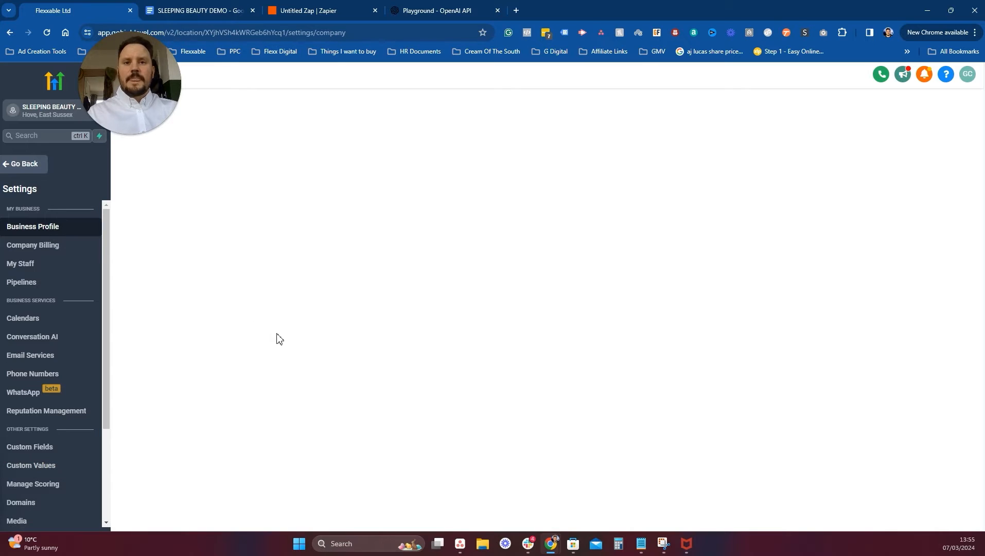
{"action": "scroll", "coordinate": [321, 314], "scroll_direction": "down", "scroll_amount": 6}
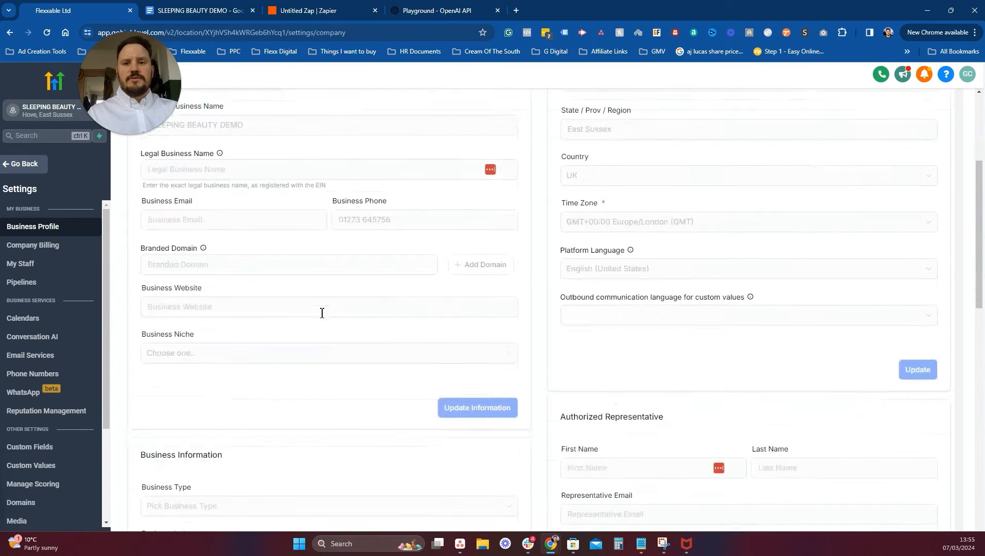
{"action": "scroll", "coordinate": [321, 315], "scroll_direction": "down", "scroll_amount": 1}
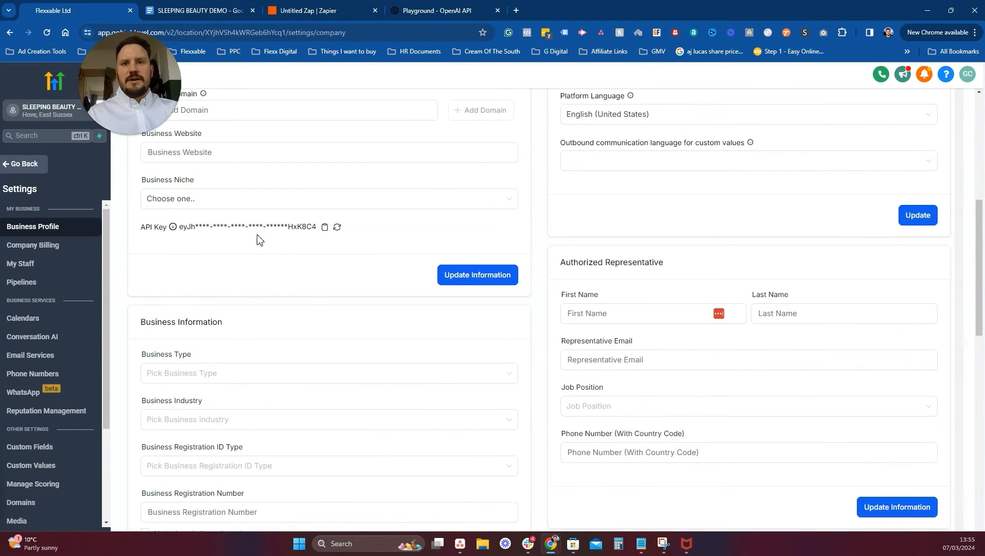
{"action": "left_click", "coordinate": [325, 228]}
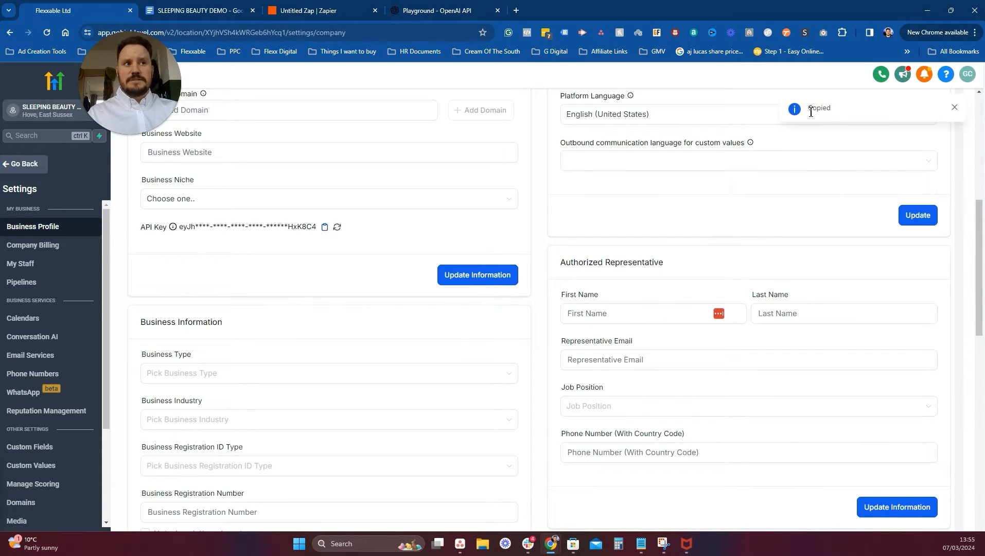
{"action": "left_click", "coordinate": [309, 9]}
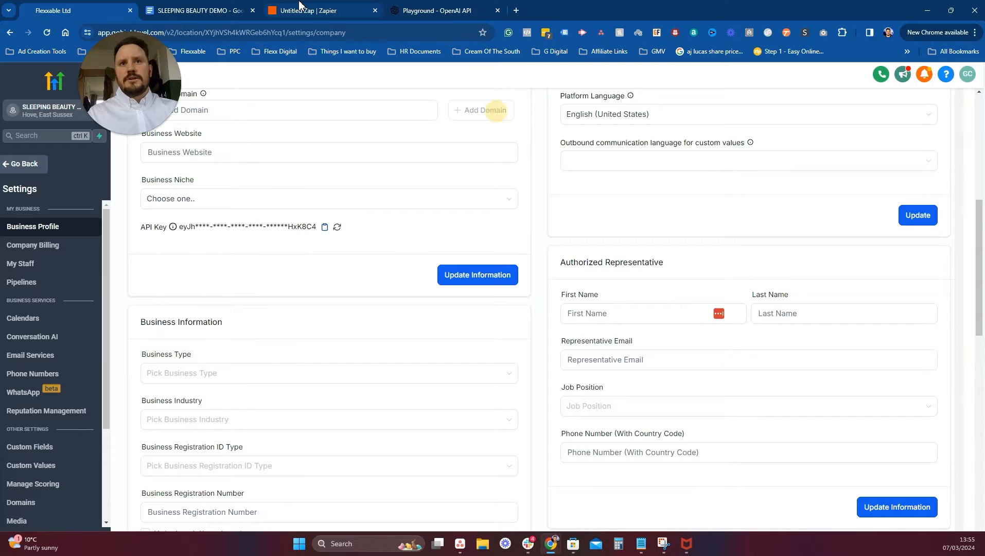
{"action": "left_click", "coordinate": [940, 213]}
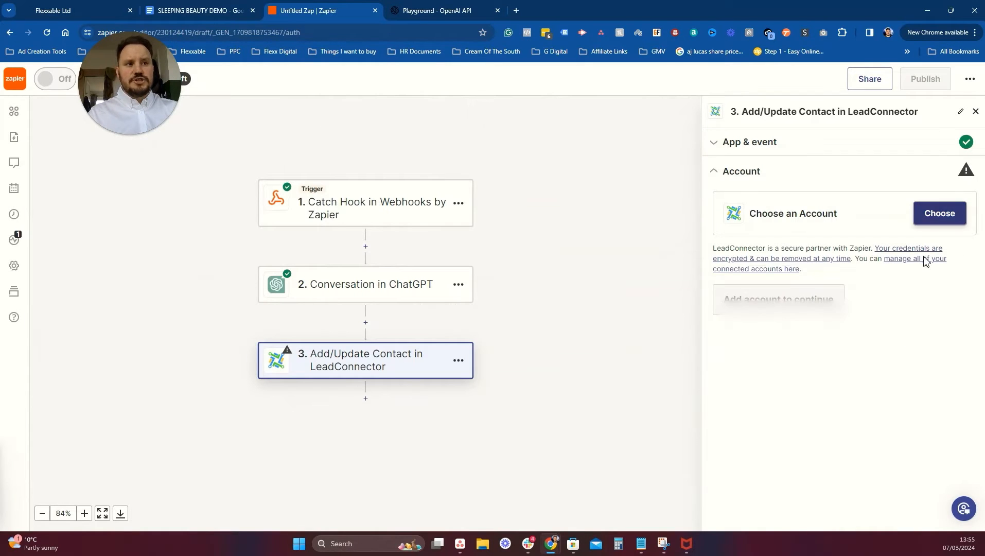
Connect a new LeadConnector account by pasting the location API key and authorizing Zapier.
{"action": "left_click", "coordinate": [869, 474]}
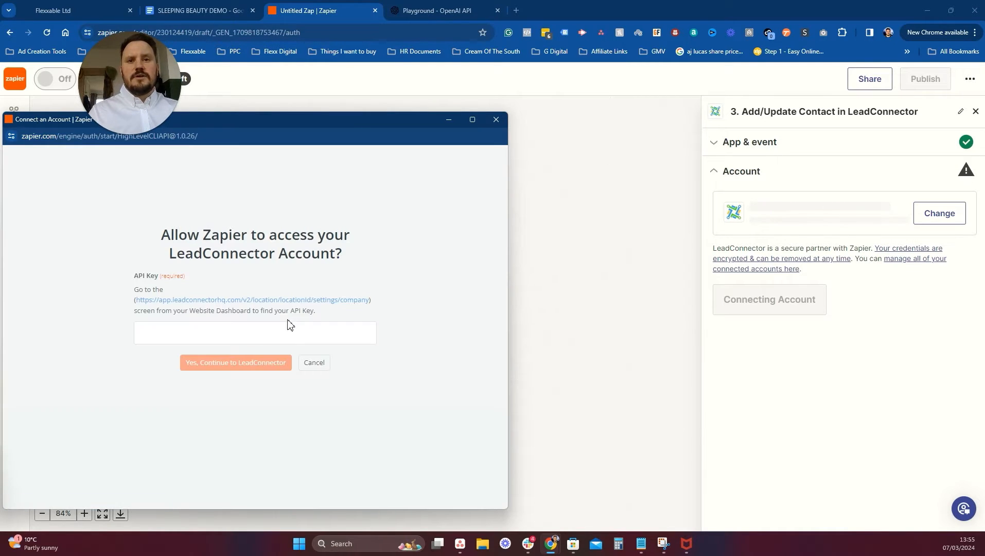
{"action": "left_click", "coordinate": [213, 336]}
{"action": "key", "text": "ctrl+v"}
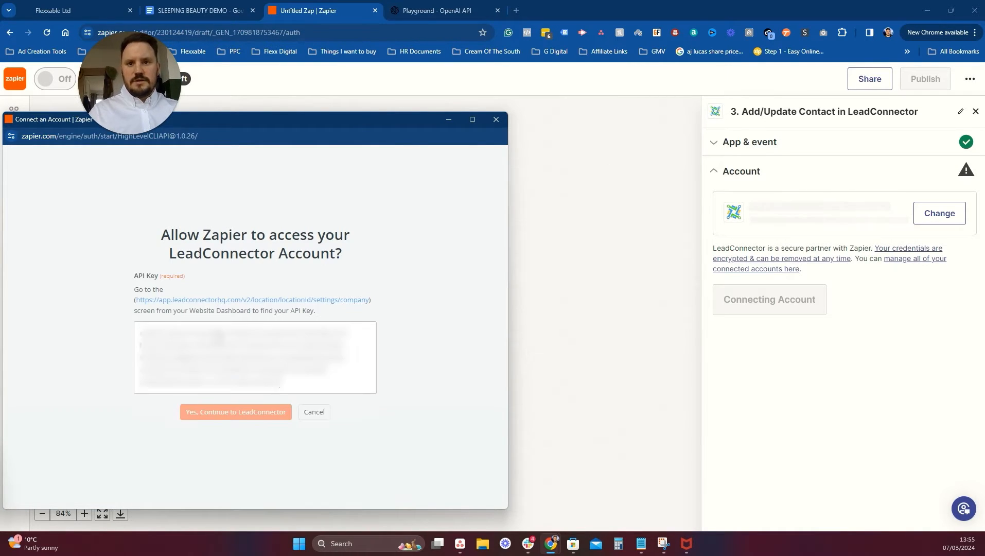
{"action": "left_click", "coordinate": [234, 411]}
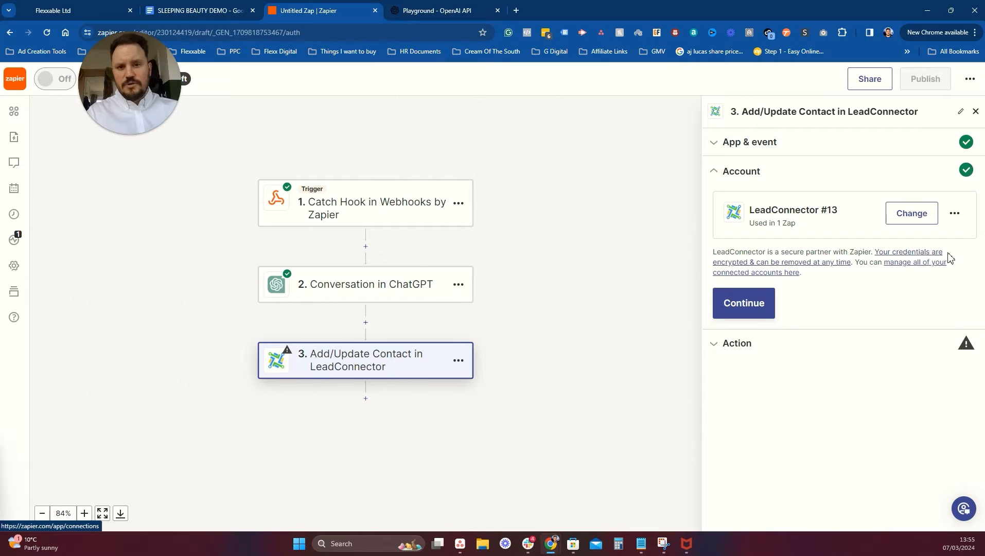
Rename the connection from LeadConnector #13 to 'Sleeping Beauty DEMO'.
{"action": "left_click", "coordinate": [955, 213]}
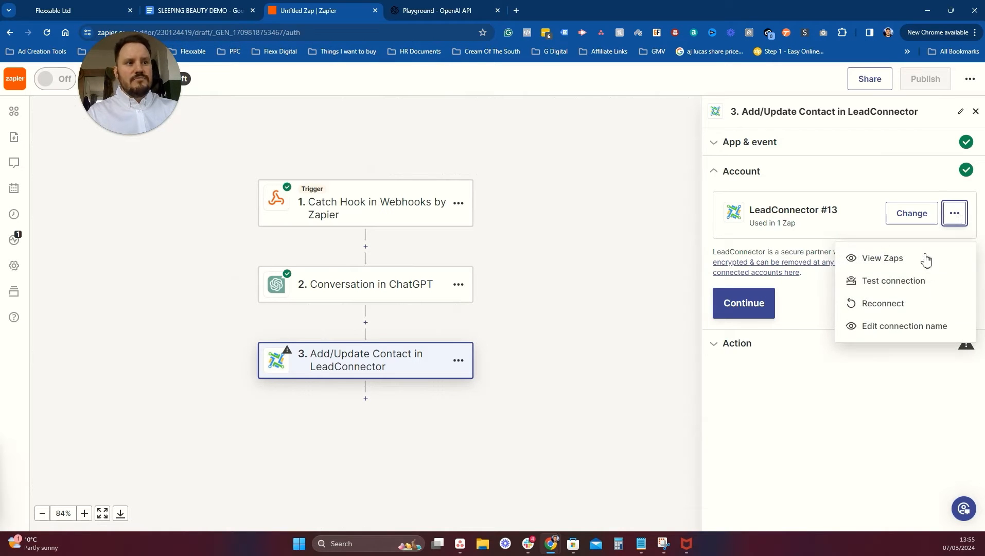
{"action": "left_click", "coordinate": [910, 329]}
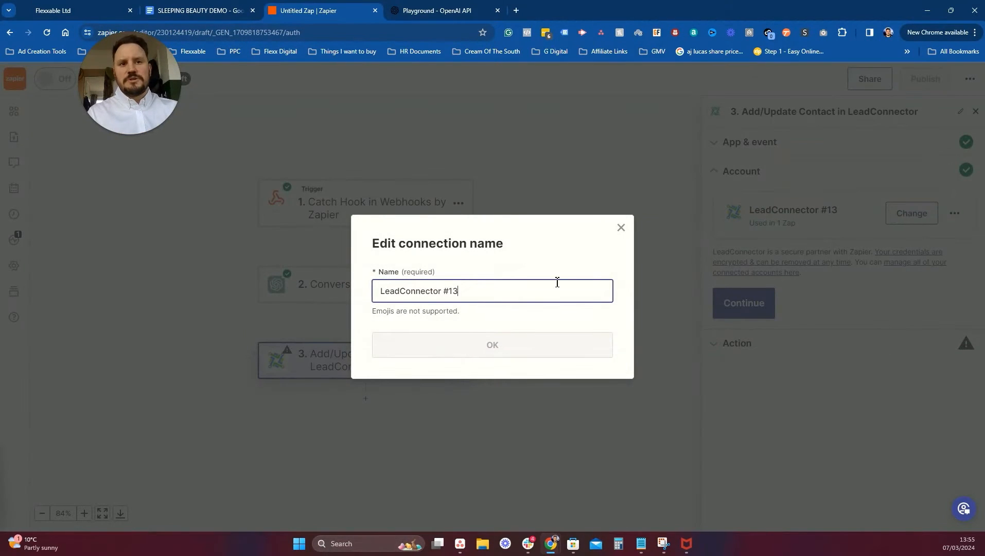
{"action": "left_click_drag", "start_coordinate": [557, 282], "coordinate": [333, 295]}
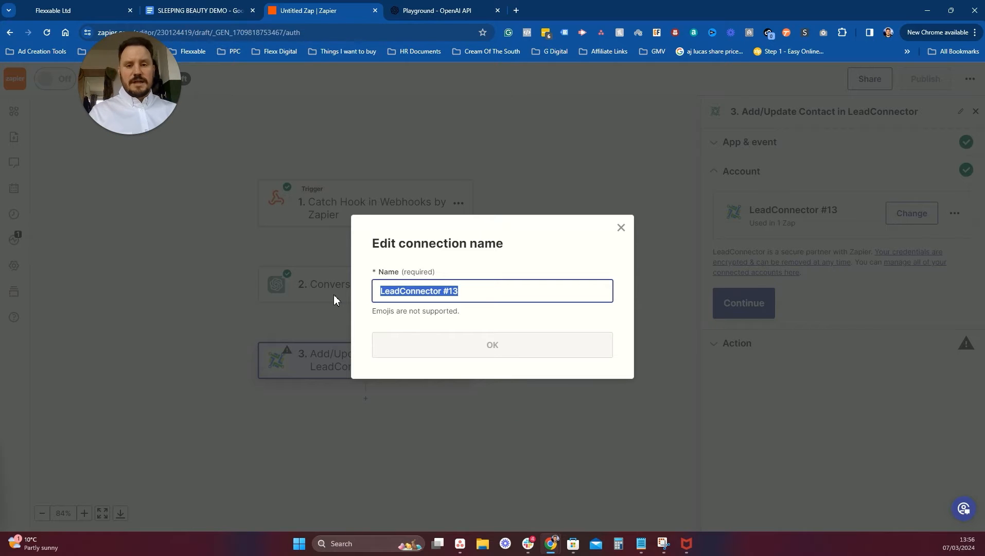
{"action": "key", "text": "BackSpace"}
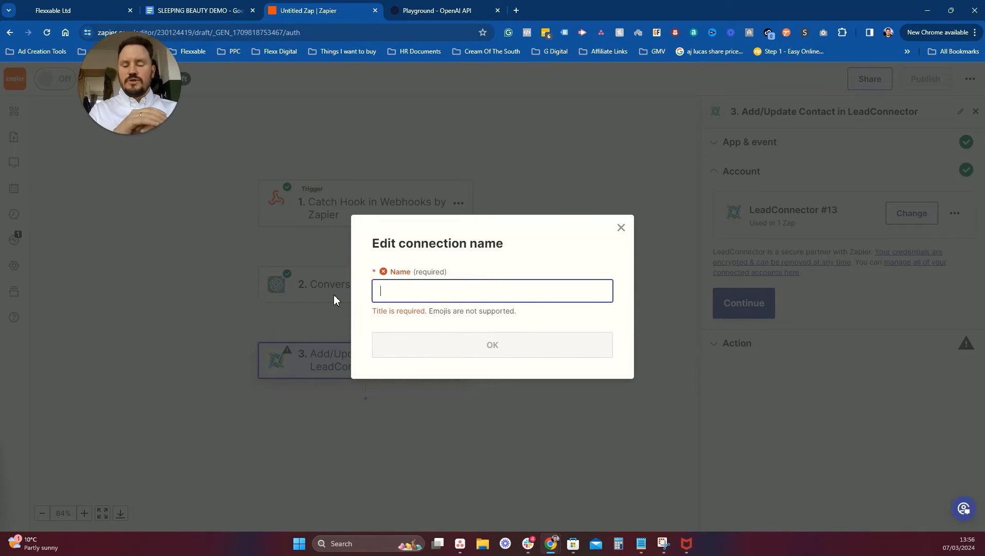
{"action": "type", "text": "S"}
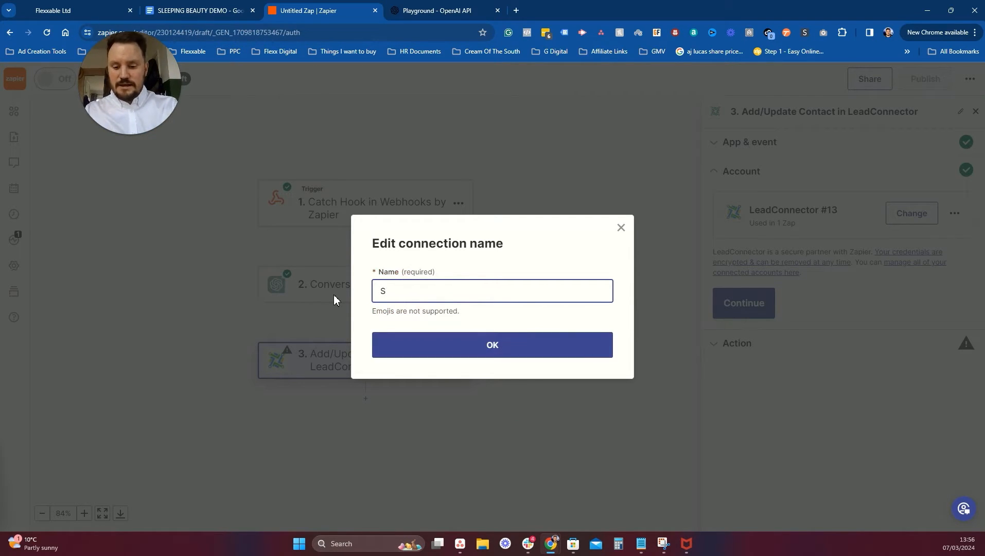
{"action": "type", "text": "leeping"}
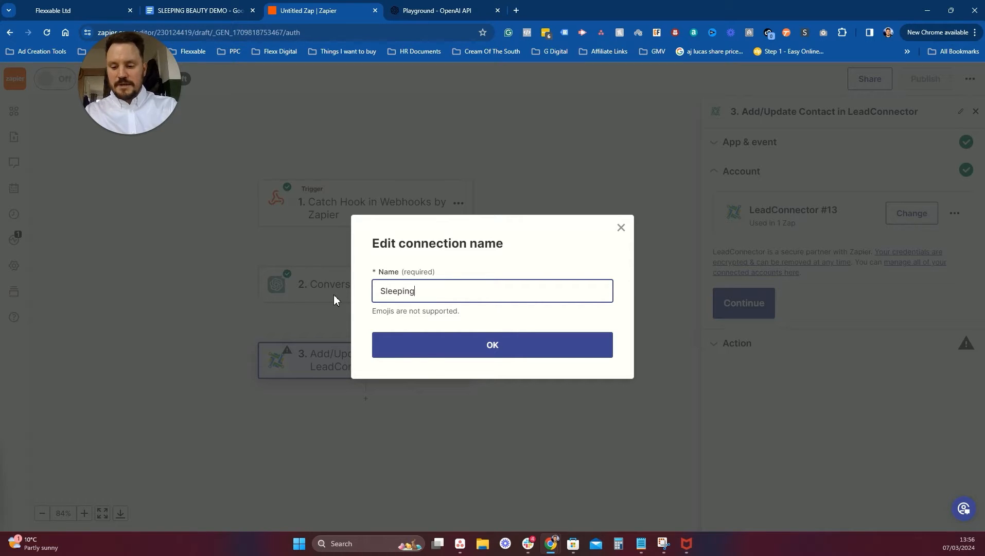
{"action": "type", "text": " Beauty DEMO"}
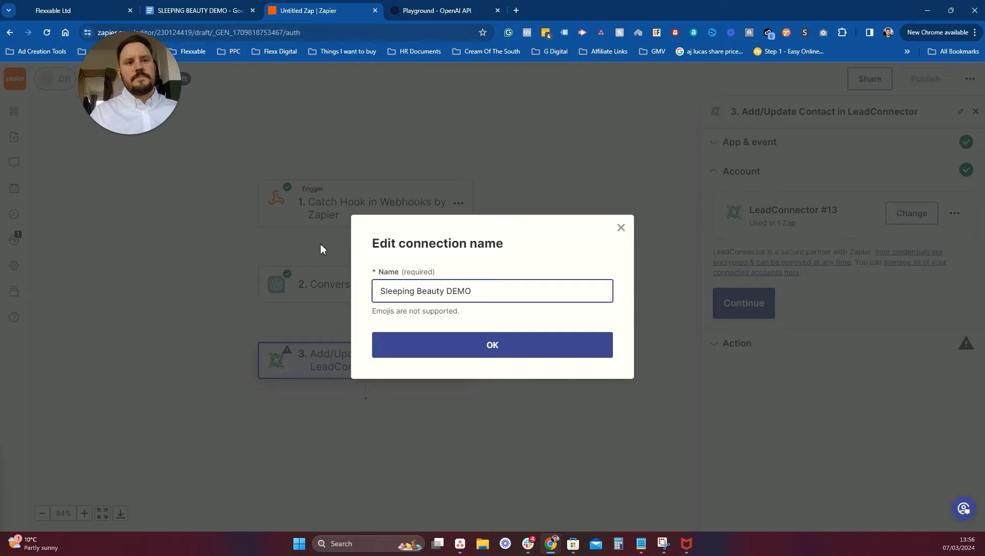
{"action": "left_click", "coordinate": [471, 344]}
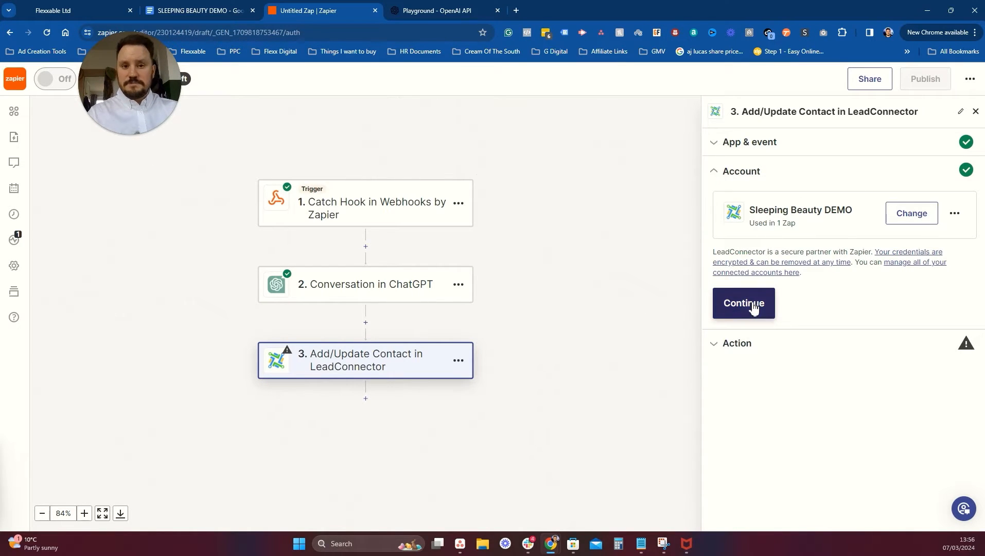
{"action": "left_click", "coordinate": [752, 305]}
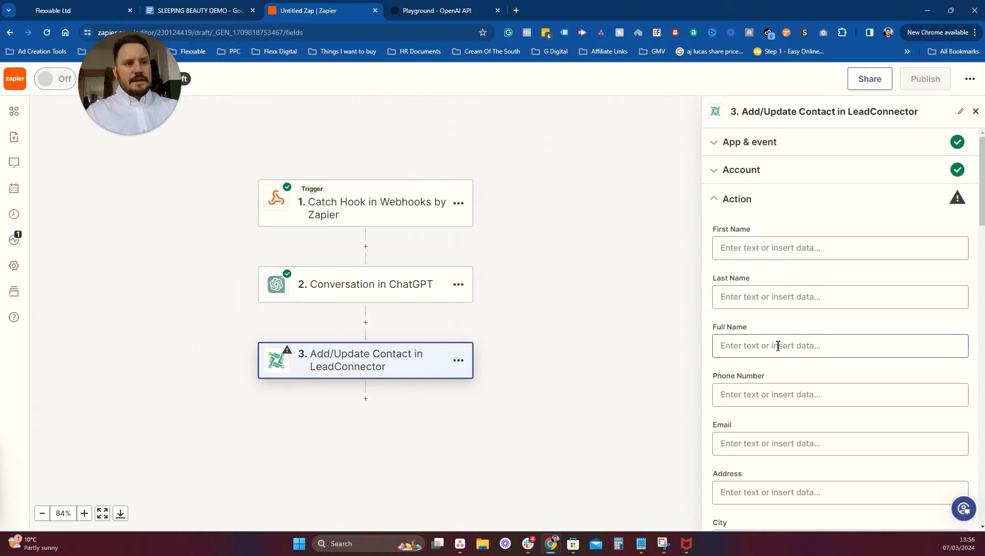
Map the Catch Hook email into the Email field and set Mark as Lead to False.
{"action": "left_click", "coordinate": [766, 444]}
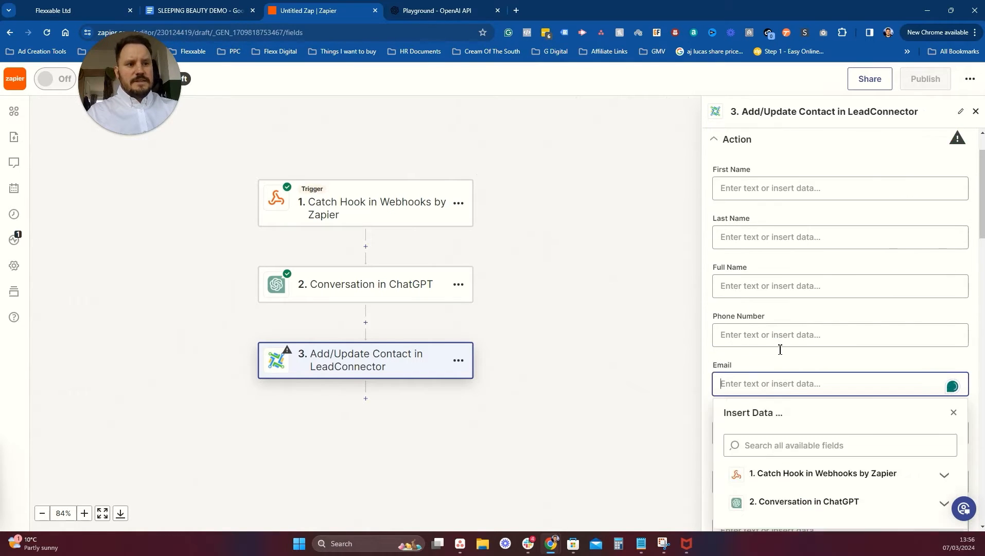
{"action": "left_click", "coordinate": [805, 385]}
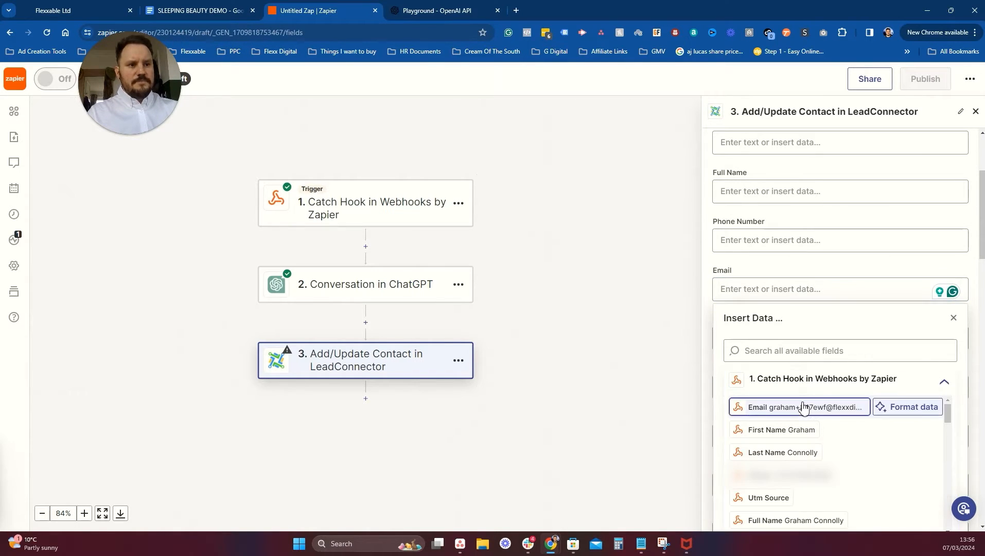
{"action": "left_click", "coordinate": [812, 407]}
{"action": "left_click", "coordinate": [670, 326]}
{"action": "scroll", "coordinate": [857, 295], "scroll_direction": "down", "scroll_amount": 4}
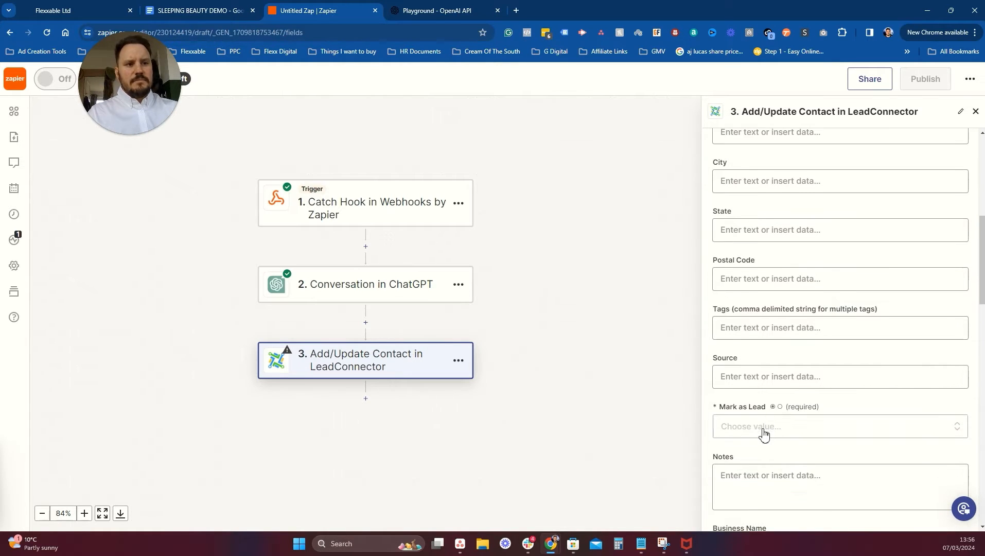
{"action": "left_click", "coordinate": [762, 428]}
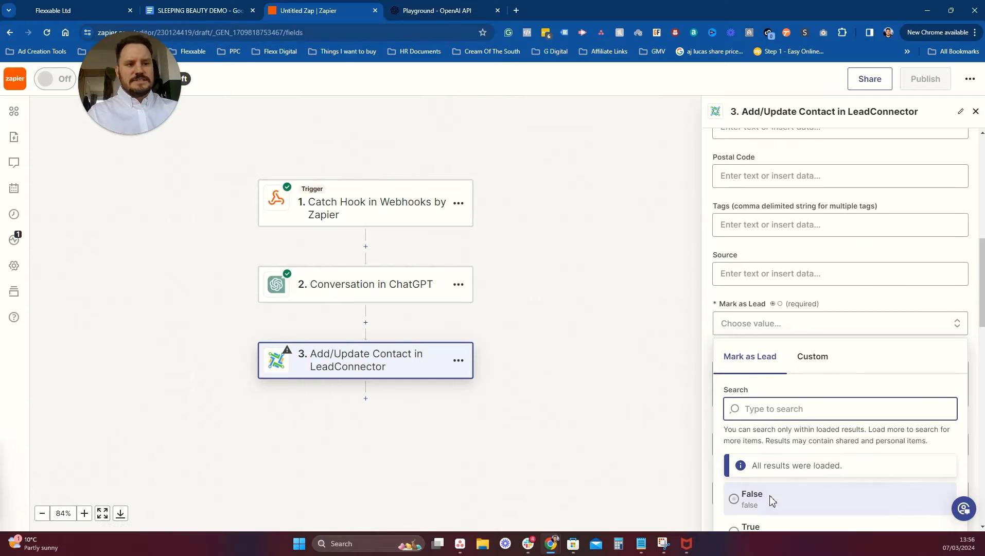
{"action": "left_click", "coordinate": [749, 504]}
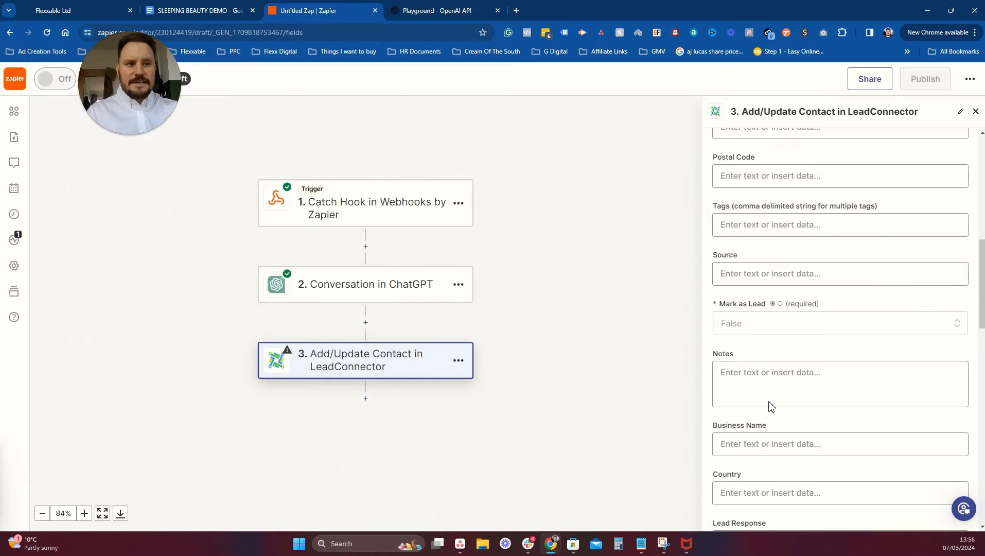
Fill the Chat-GPT contact field with the ChatGPT conversation step's Reply.
{"action": "scroll", "coordinate": [768, 407], "scroll_direction": "down", "scroll_amount": 3}
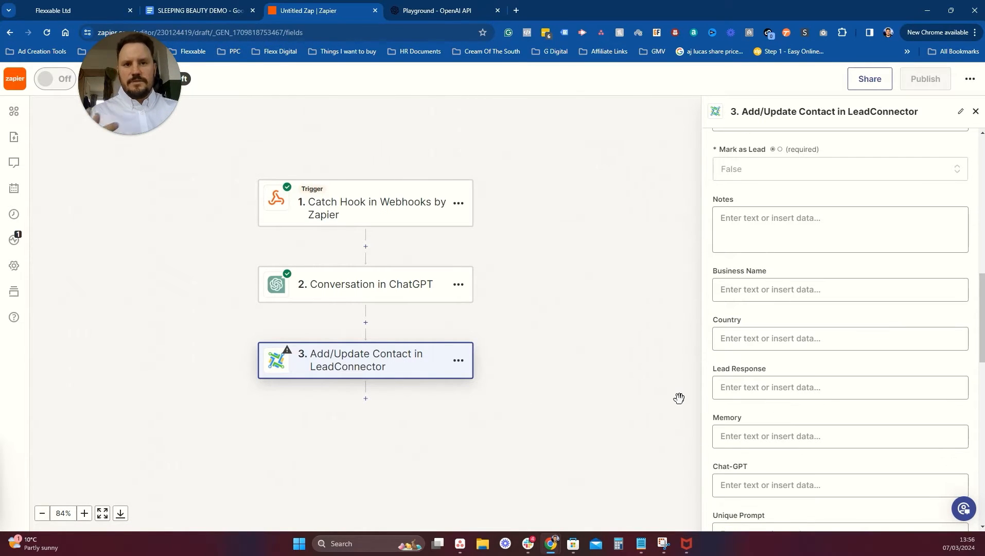
{"action": "scroll", "coordinate": [801, 379], "scroll_direction": "down", "scroll_amount": 5}
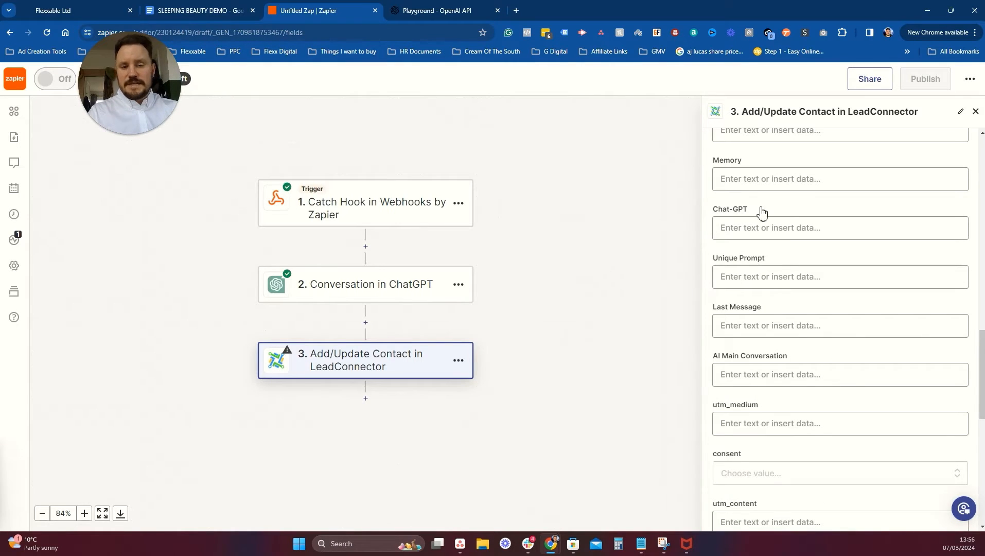
{"action": "left_click", "coordinate": [740, 232]}
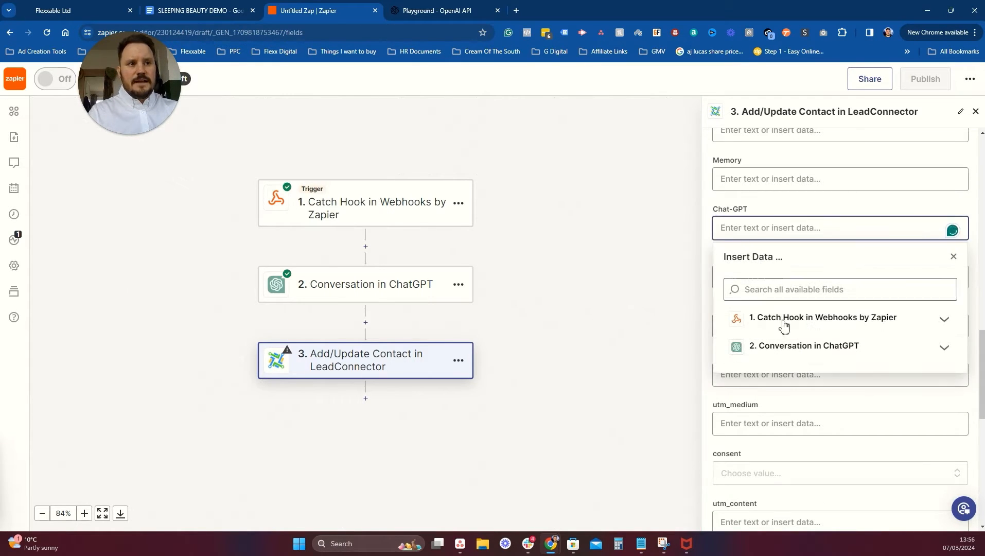
{"action": "left_click", "coordinate": [787, 350]}
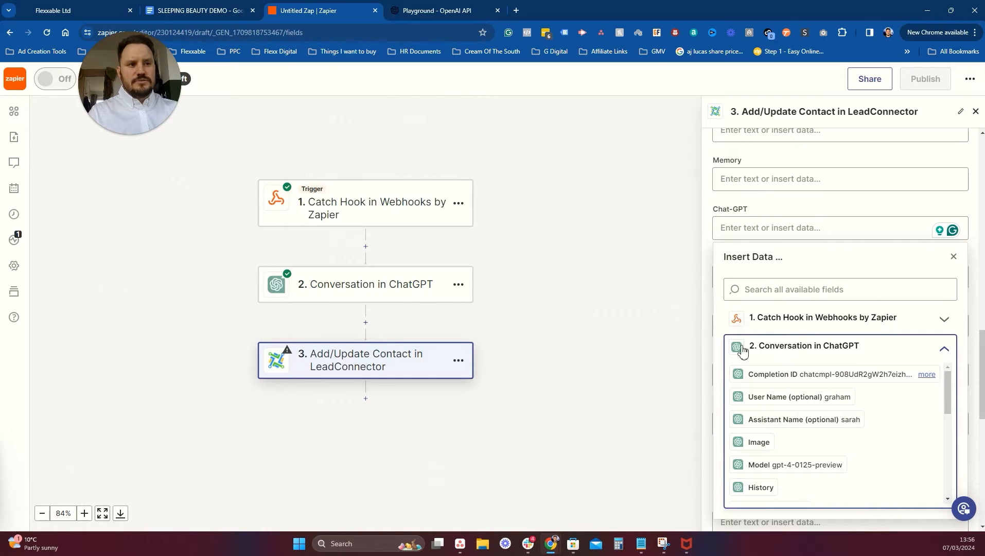
{"action": "scroll", "coordinate": [867, 349], "scroll_direction": "down", "scroll_amount": 1}
{"action": "scroll", "coordinate": [839, 369], "scroll_direction": "down", "scroll_amount": 8}
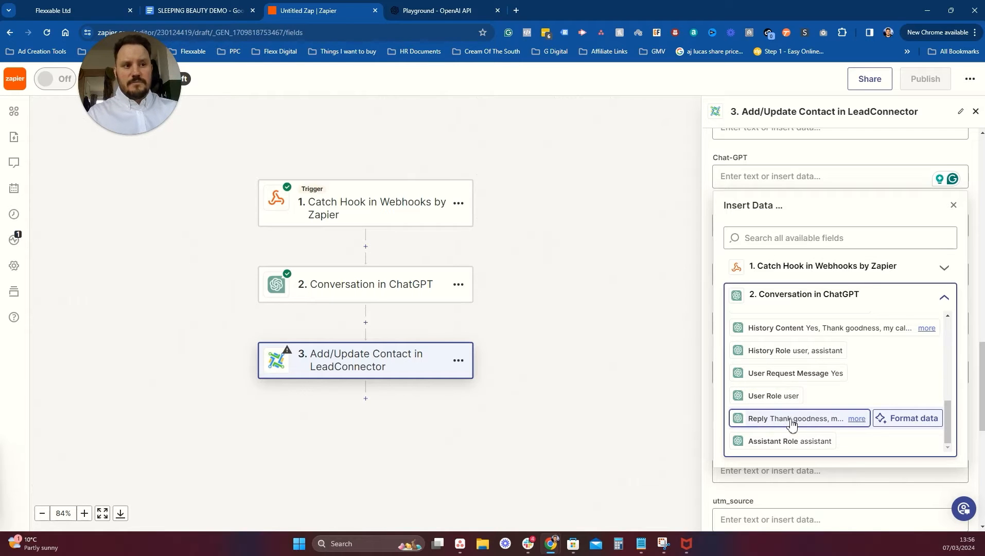
{"action": "left_click", "coordinate": [792, 419]}
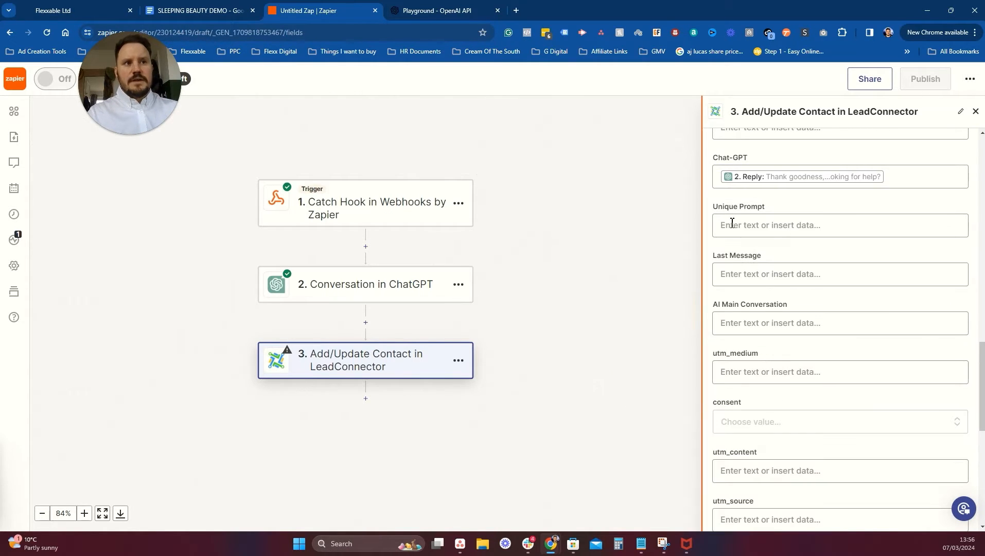
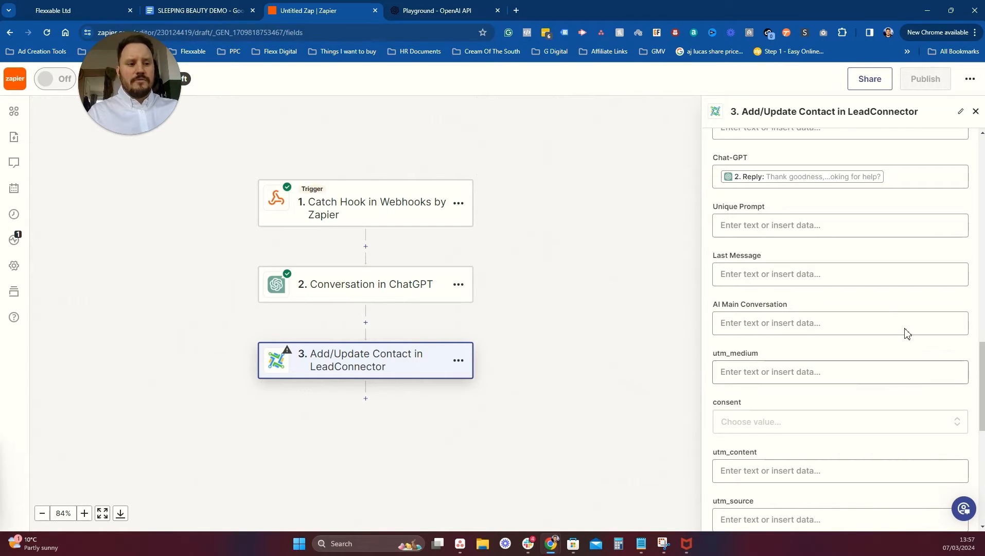
Review the remaining LeadConnector contact fields and proceed to the step's test section.
{"action": "scroll", "coordinate": [844, 280], "scroll_direction": "down", "scroll_amount": 1}
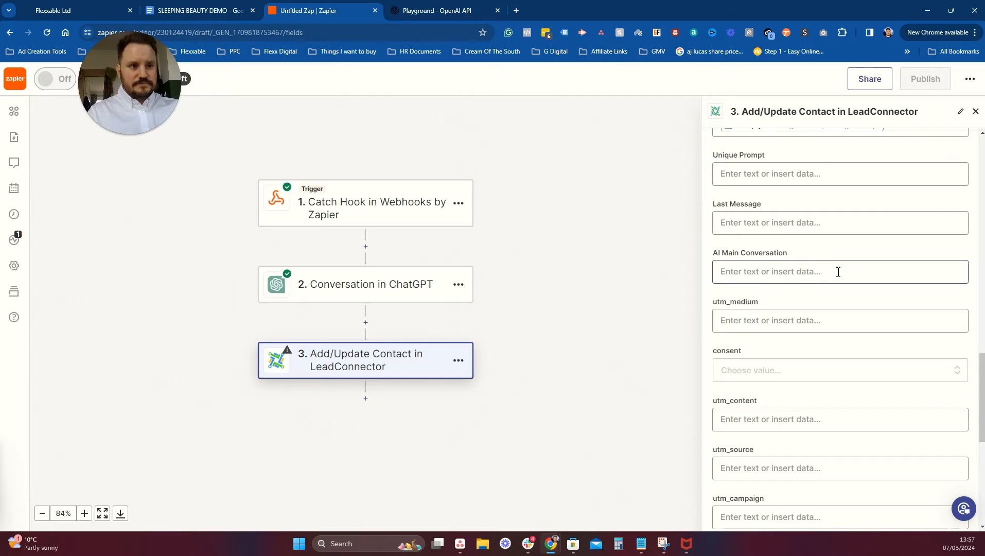
{"action": "scroll", "coordinate": [839, 273], "scroll_direction": "down", "scroll_amount": 7}
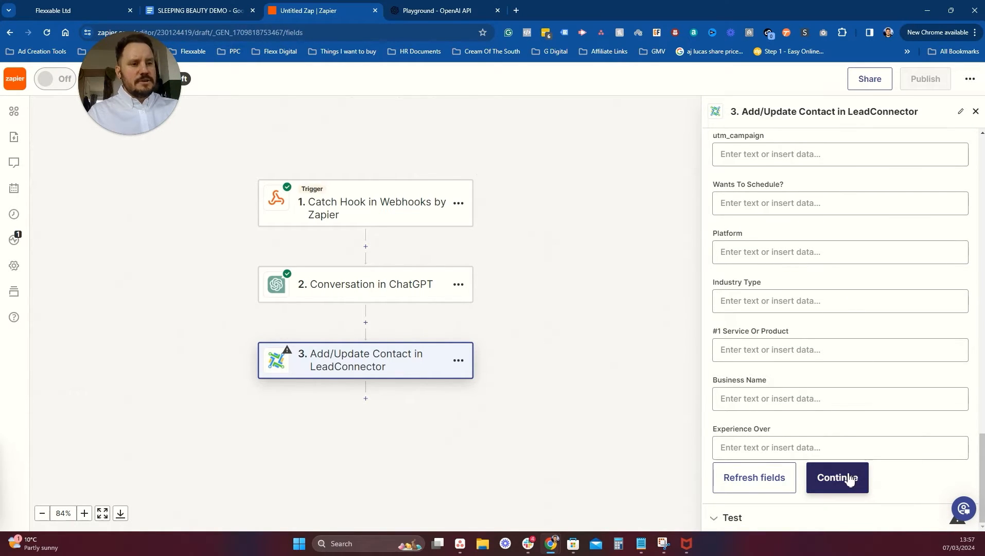
{"action": "left_click", "coordinate": [849, 478]}
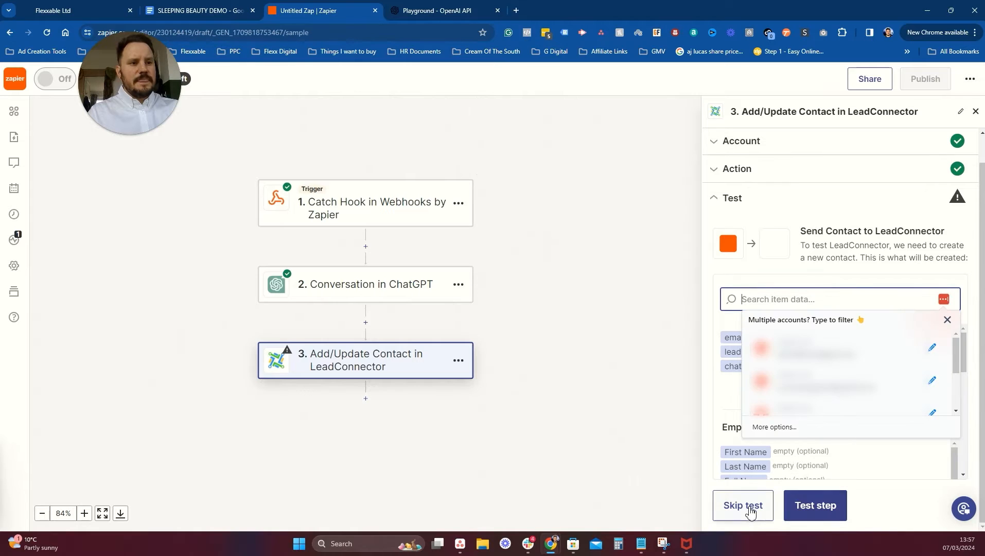
Send a test contact to LeadConnector successfully, then publish the zap as version v1.
{"action": "left_click", "coordinate": [819, 498]}
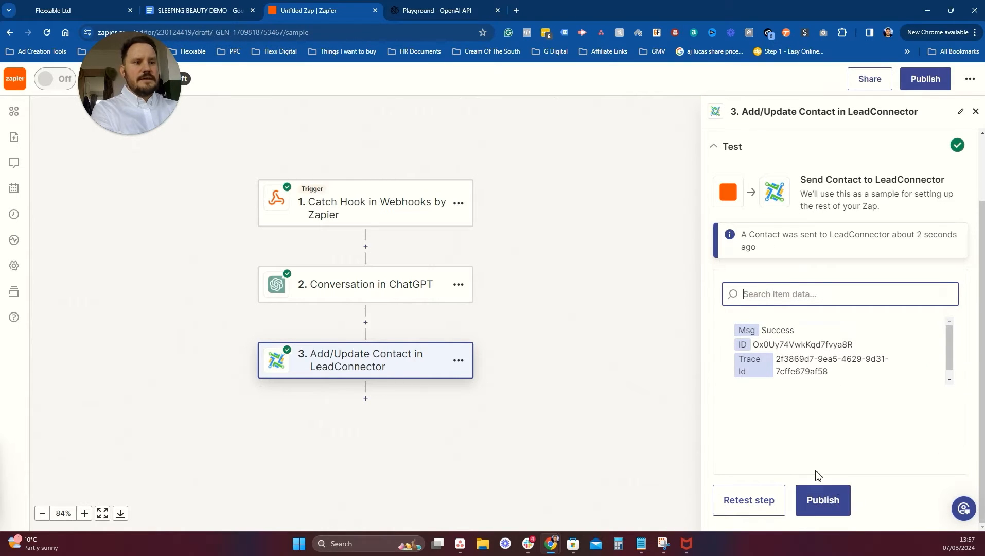
{"action": "left_click", "coordinate": [831, 508]}
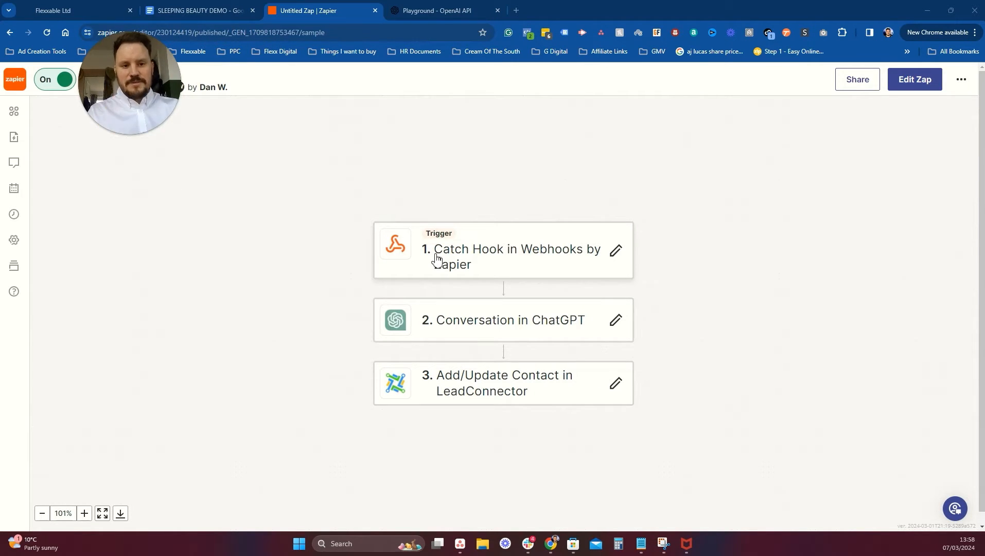
Reopen the zap as a draft and add a Paths step after the LeadConnector step.
{"action": "left_click", "coordinate": [916, 85]}
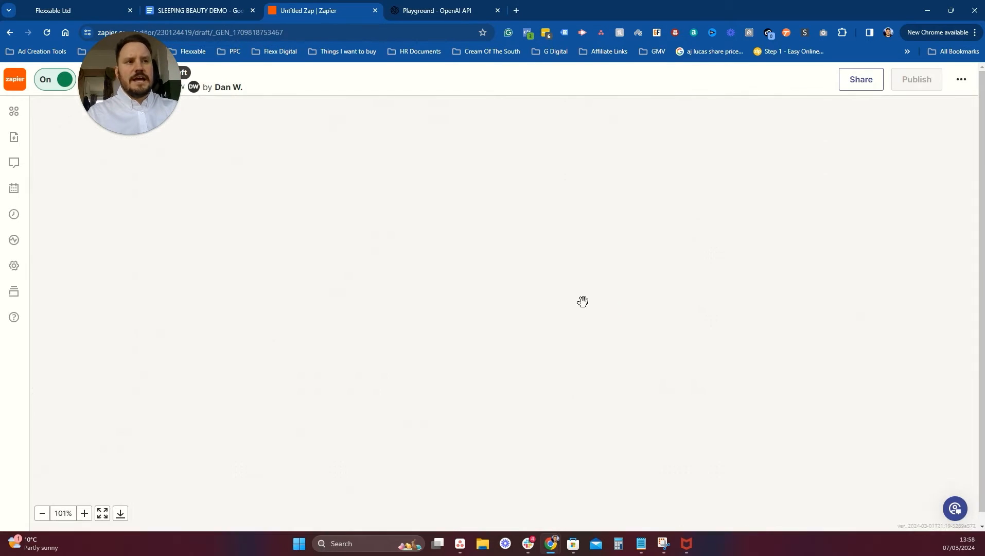
{"action": "left_click", "coordinate": [504, 333]}
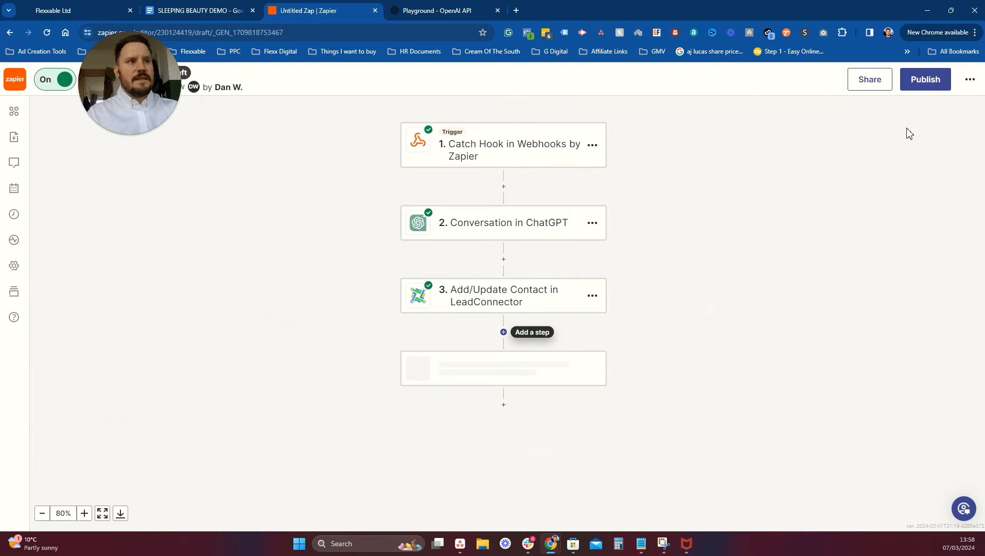
{"action": "left_click", "coordinate": [510, 390]}
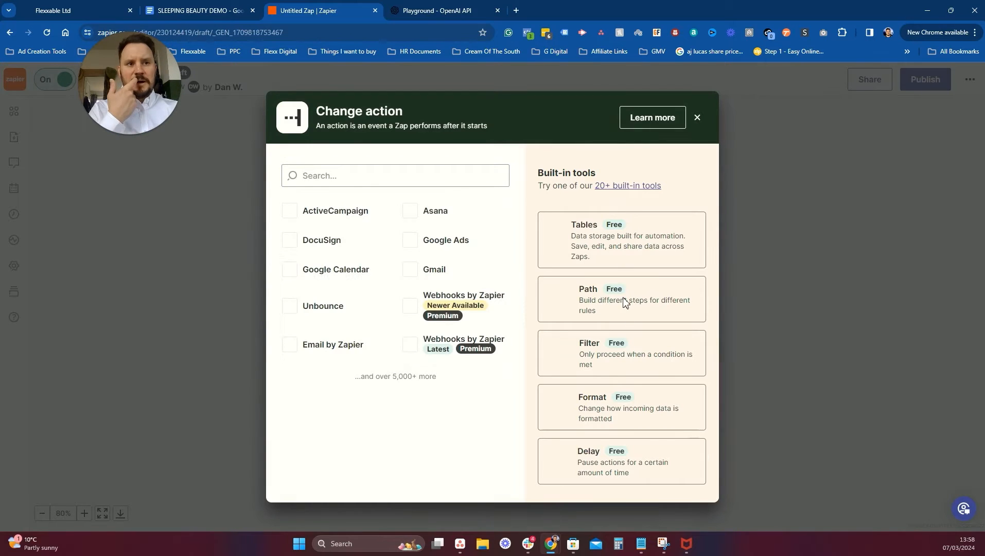
{"action": "left_click", "coordinate": [589, 306]}
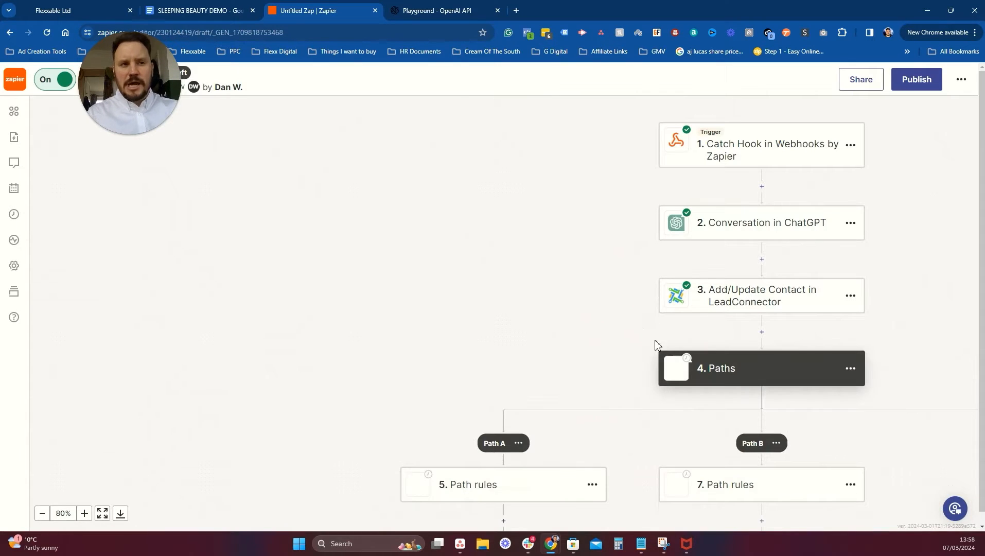
Delete the Path B branch so only Path A remains.
{"action": "scroll", "coordinate": [858, 406], "scroll_direction": "down", "scroll_amount": 3}
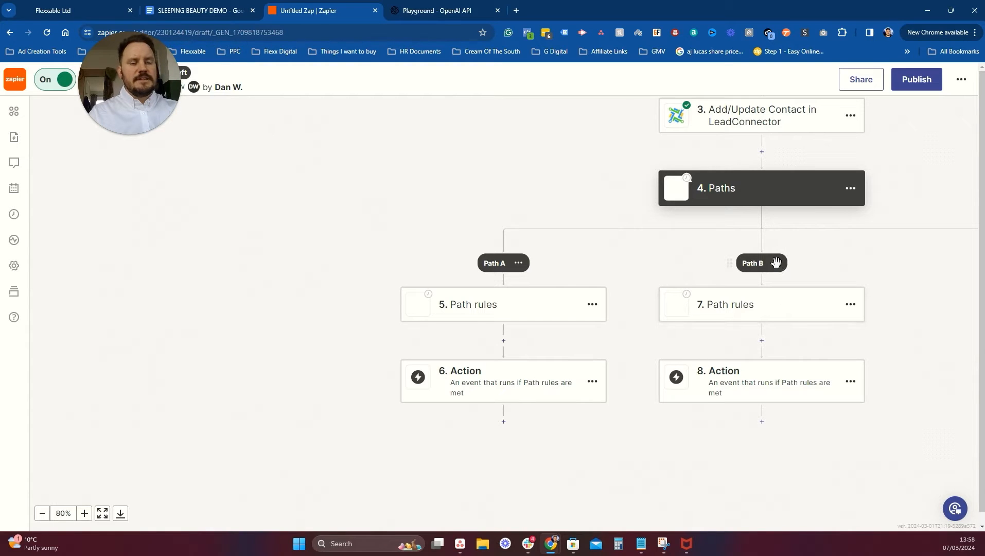
{"action": "left_click", "coordinate": [776, 263]}
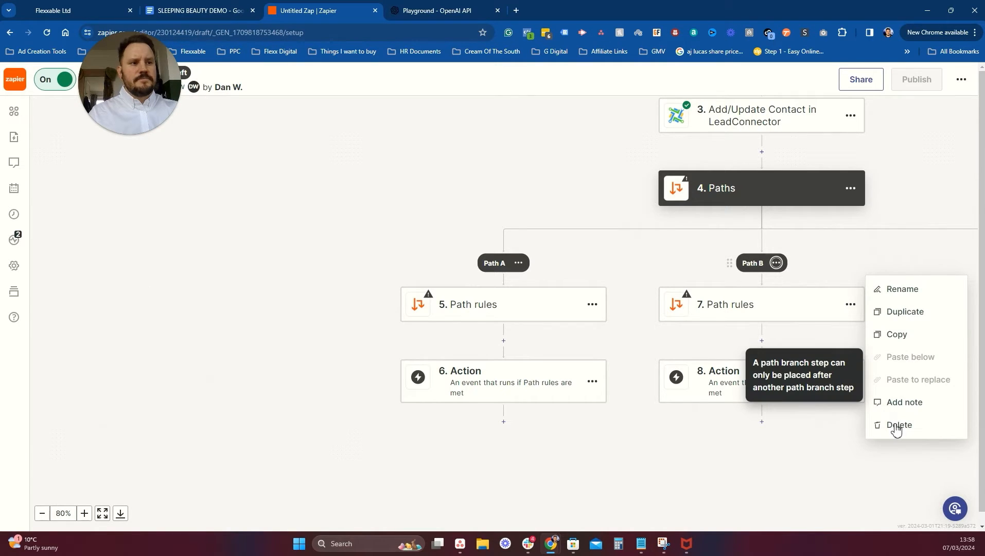
{"action": "left_click", "coordinate": [953, 426]}
{"action": "left_click", "coordinate": [932, 429]}
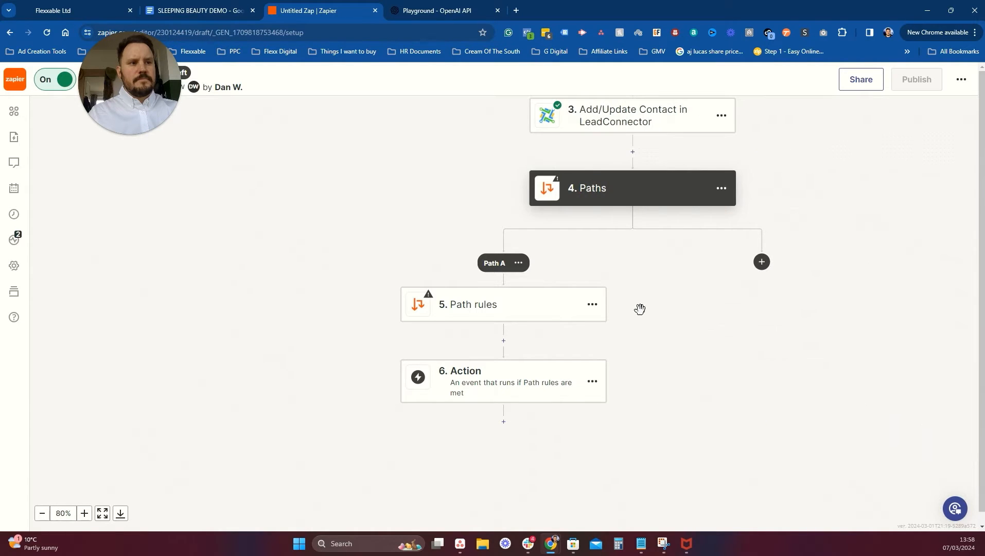
Rename Path A to 'Contains Calendar'.
{"action": "left_click", "coordinate": [482, 306]}
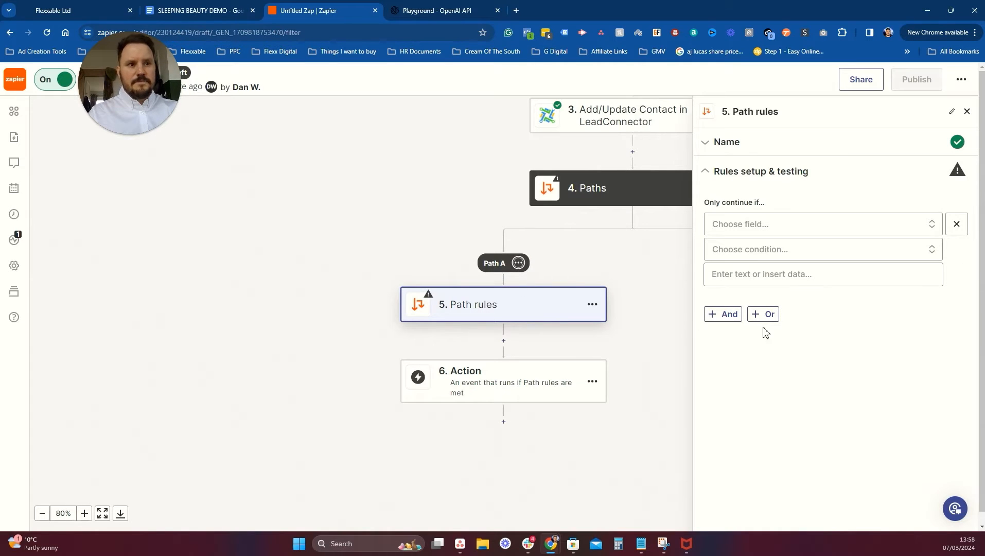
{"action": "left_click", "coordinate": [772, 226]}
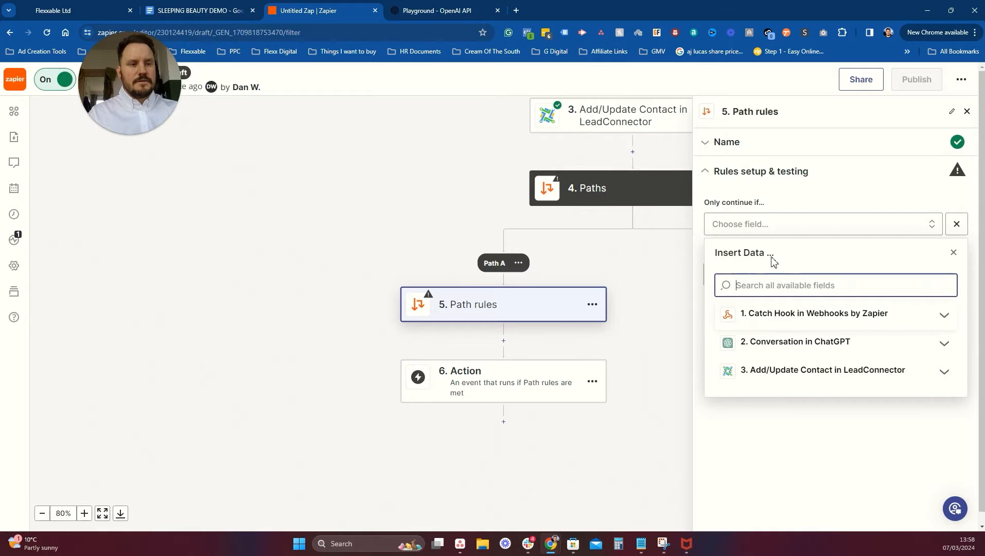
{"action": "left_click", "coordinate": [747, 150]}
{"action": "left_click_drag", "start_coordinate": [744, 203], "coordinate": [684, 195]}
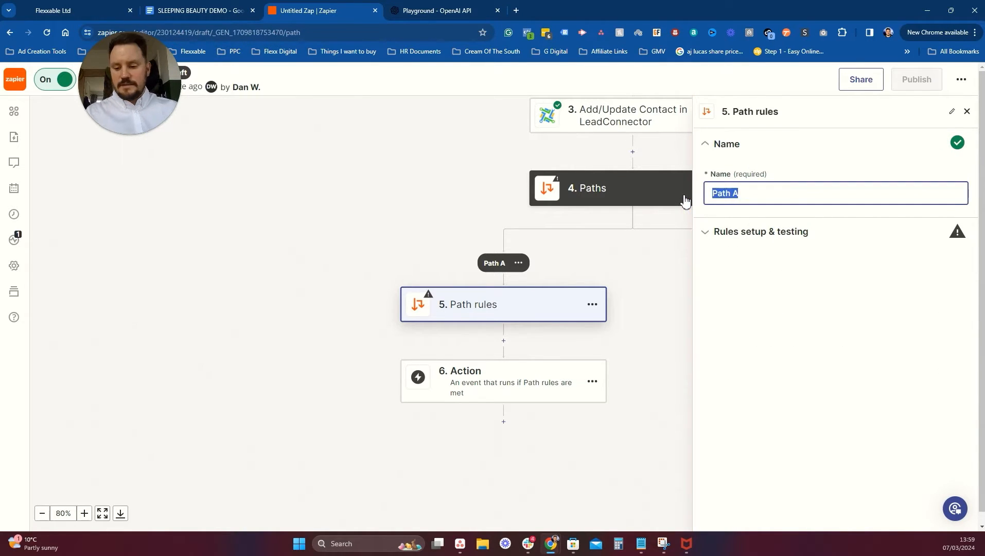
{"action": "type", "text": "Cont"}
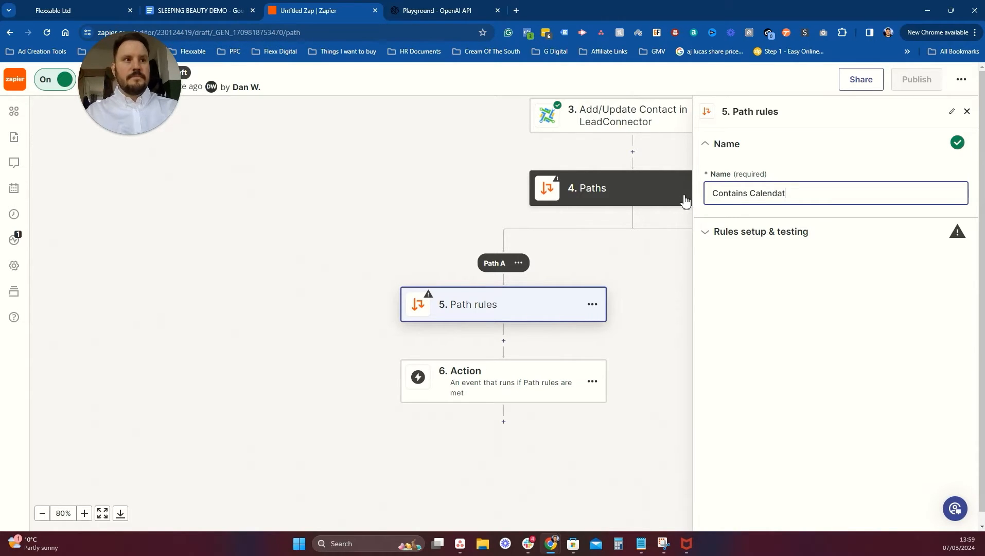
{"action": "type", "text": "ains Calendar"}
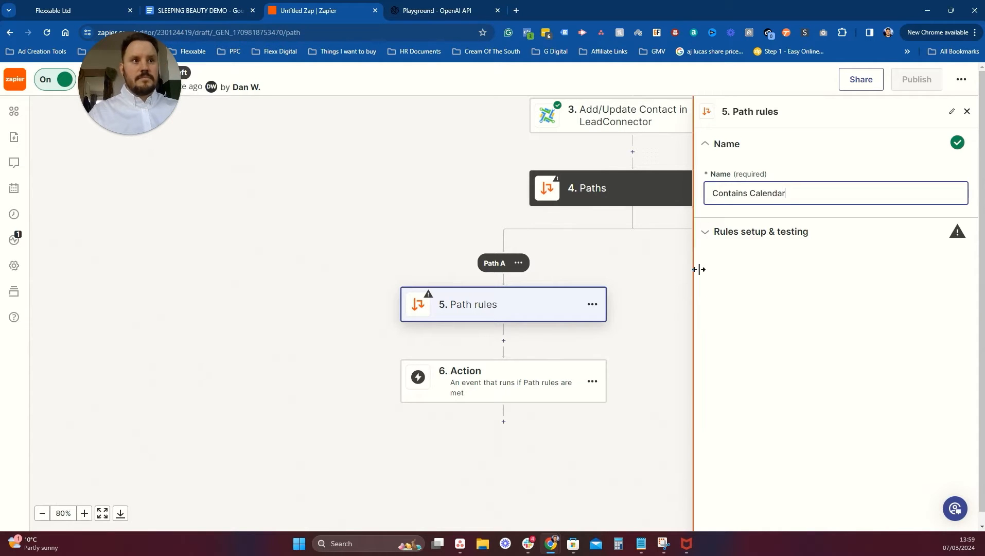
{"action": "left_click_drag", "start_coordinate": [772, 316], "coordinate": [770, 312]}
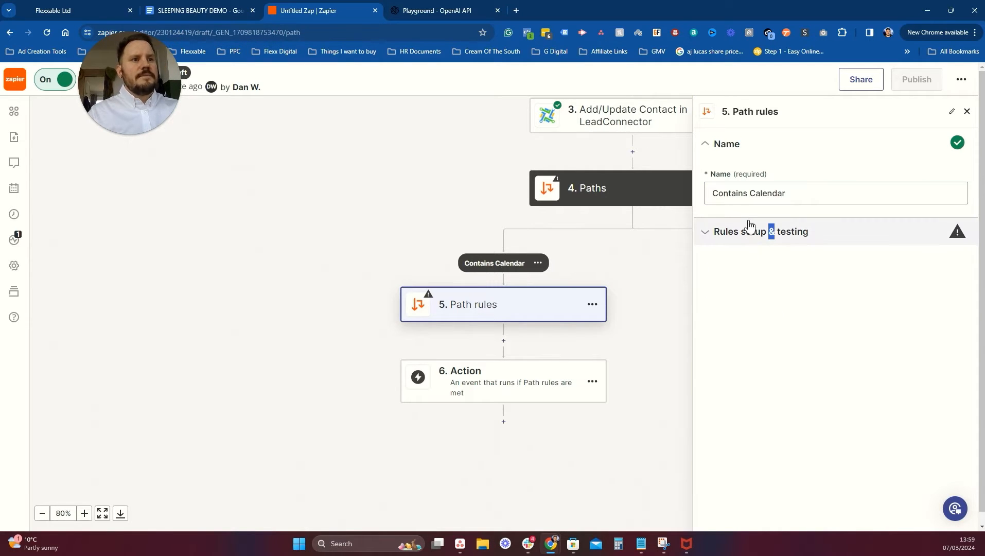
{"action": "left_click", "coordinate": [807, 236]}
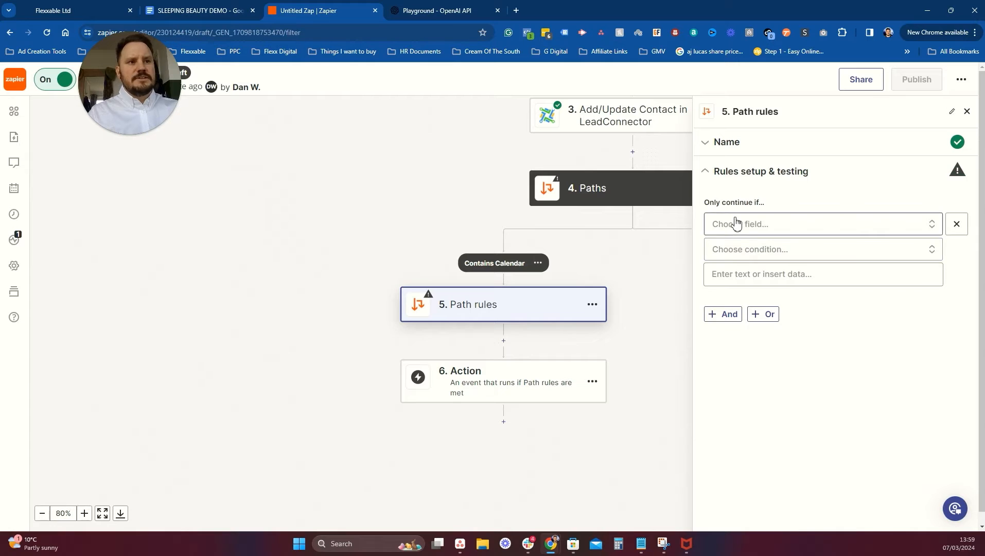
{"action": "left_click", "coordinate": [768, 223]}
{"action": "left_click", "coordinate": [777, 346]}
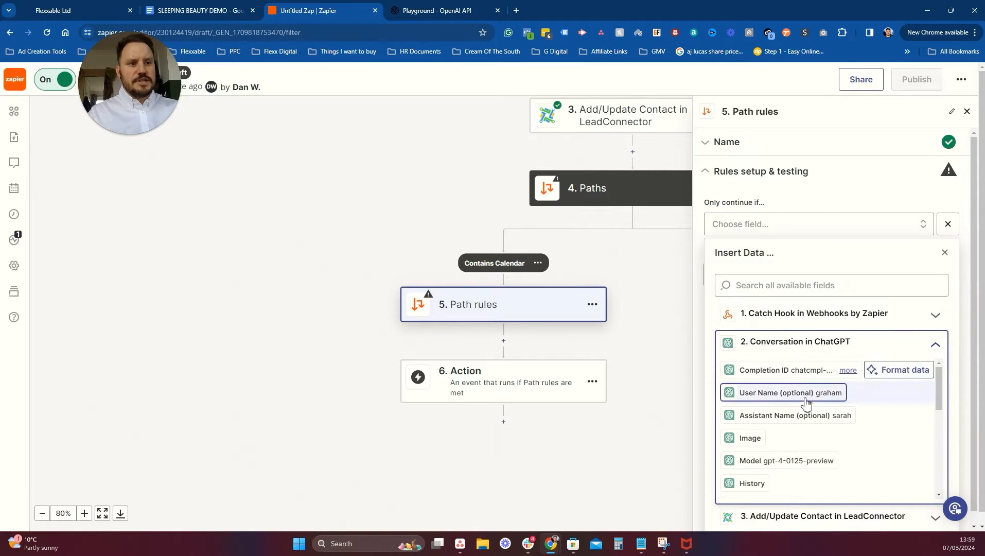
{"action": "scroll", "coordinate": [806, 400], "scroll_direction": "down", "scroll_amount": 8}
{"action": "left_click", "coordinate": [800, 457]}
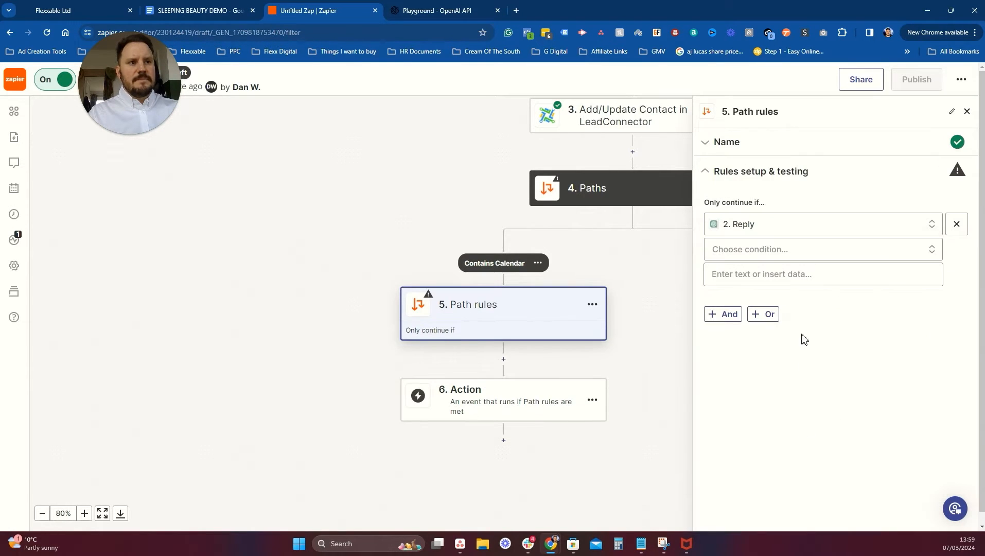
{"action": "left_click", "coordinate": [787, 255]}
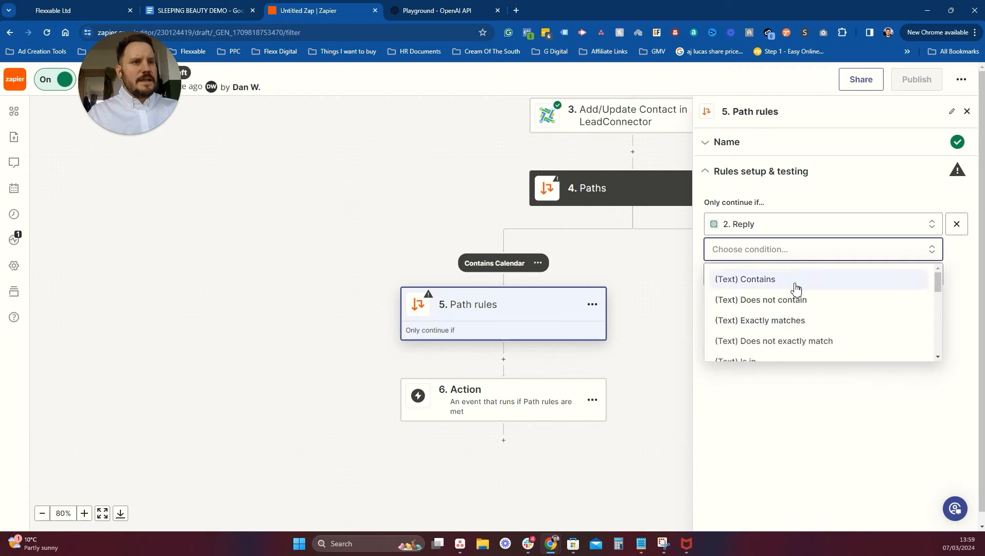
{"action": "left_click", "coordinate": [763, 280]}
{"action": "left_click", "coordinate": [763, 275]}
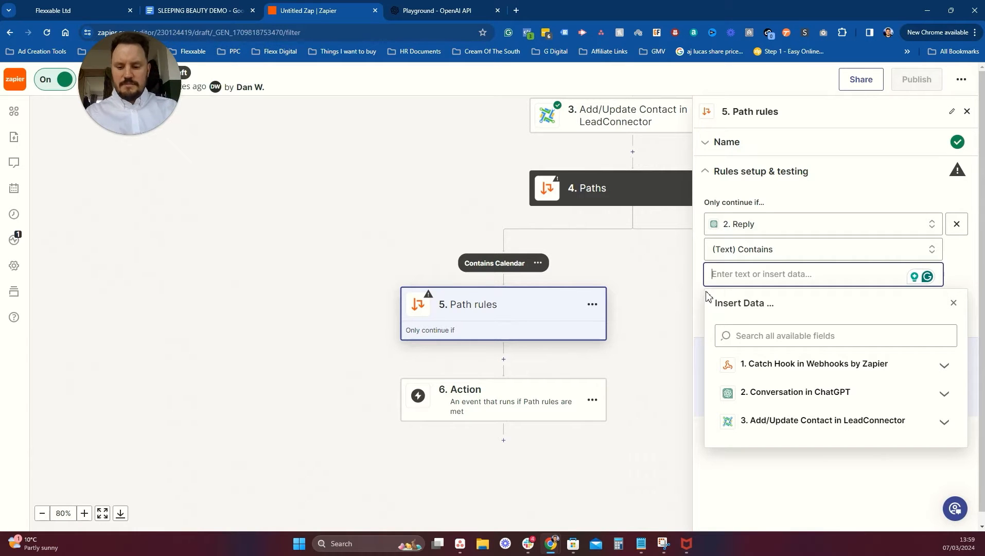
{"action": "type", "text": "https:"}
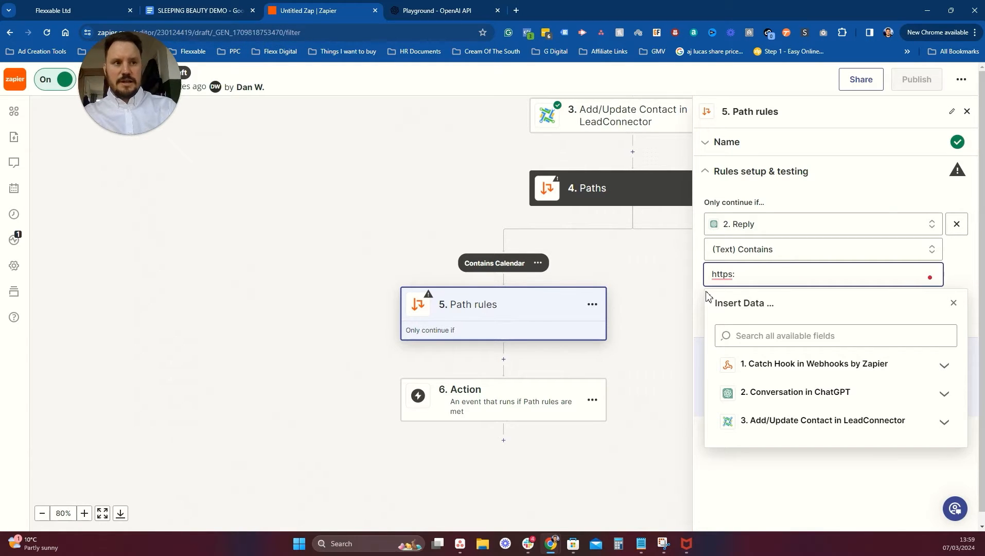
{"action": "type", "text": "//YOURCALENDARLINK.com"}
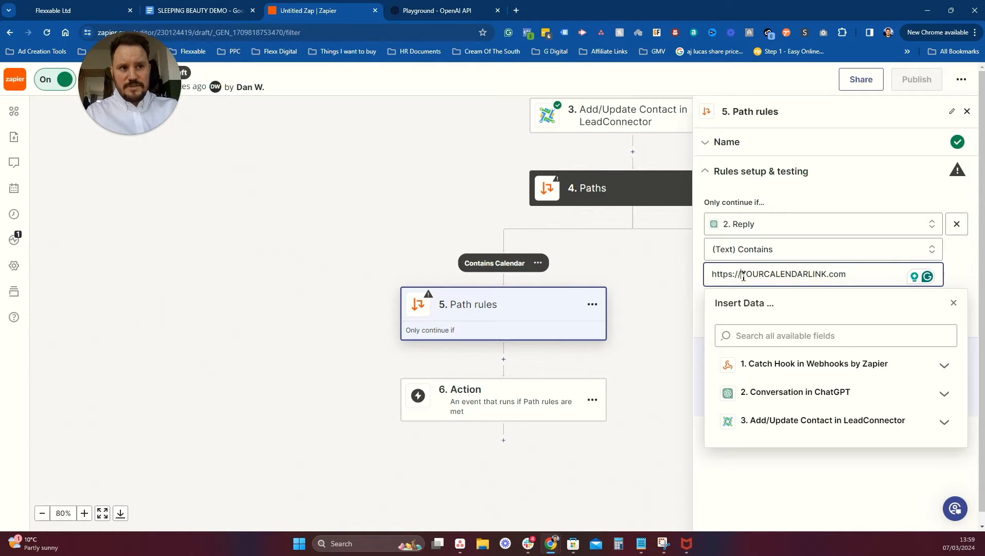
{"action": "left_click_drag", "start_coordinate": [743, 277], "coordinate": [823, 278]}
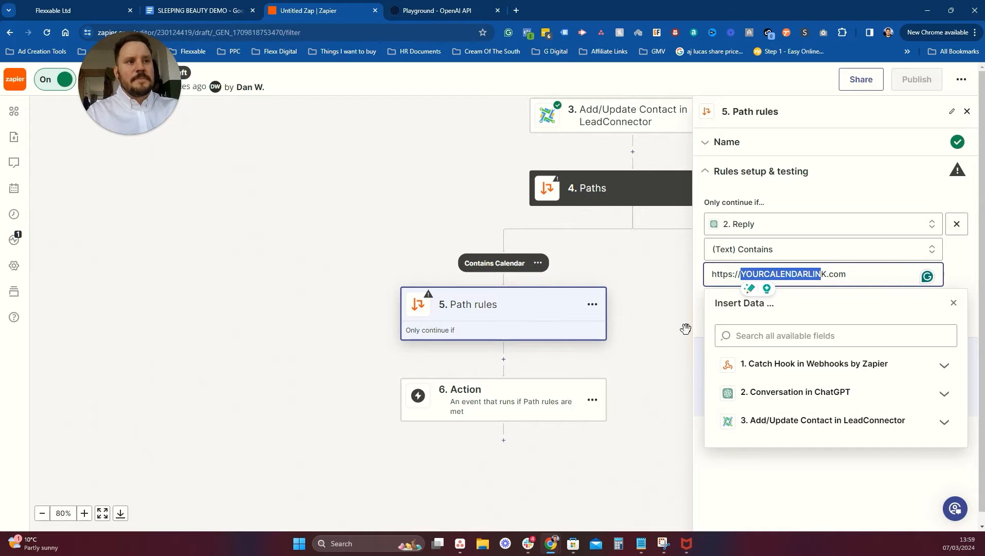
{"action": "left_click", "coordinate": [662, 326]}
{"action": "left_click", "coordinate": [732, 393]}
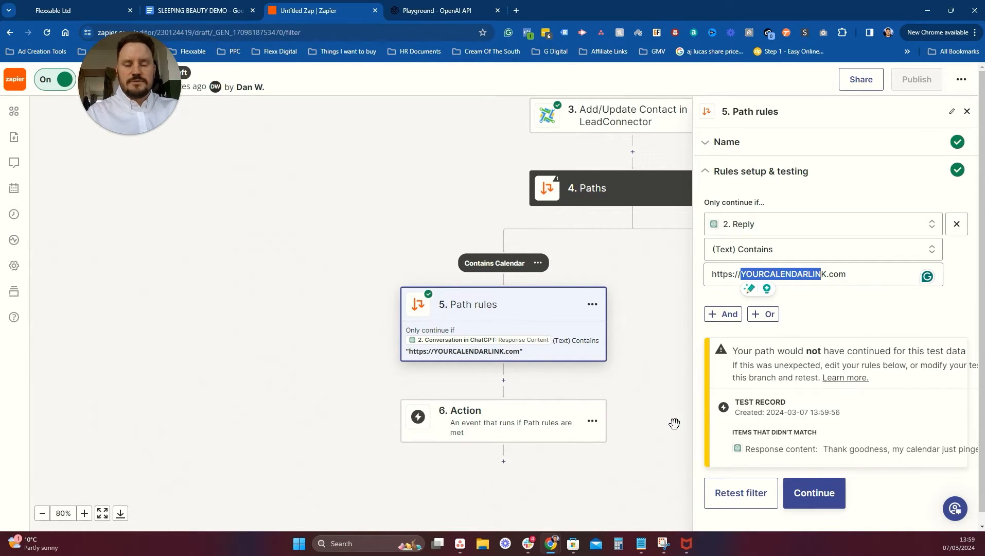
Set step 6 to LeadConnector Add/Update Contact using the connected LeadConnector account.
{"action": "left_click", "coordinate": [829, 495]}
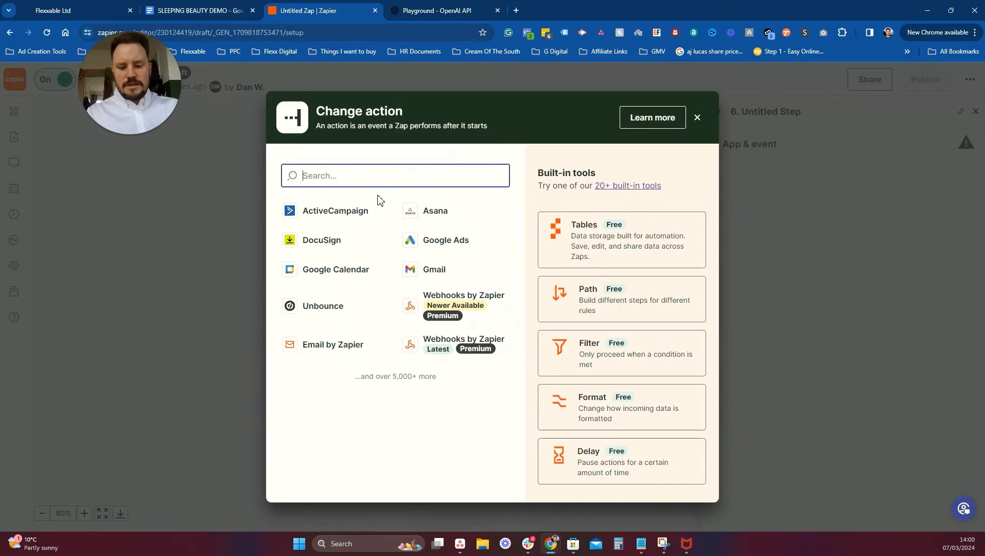
{"action": "type", "text": "lead"}
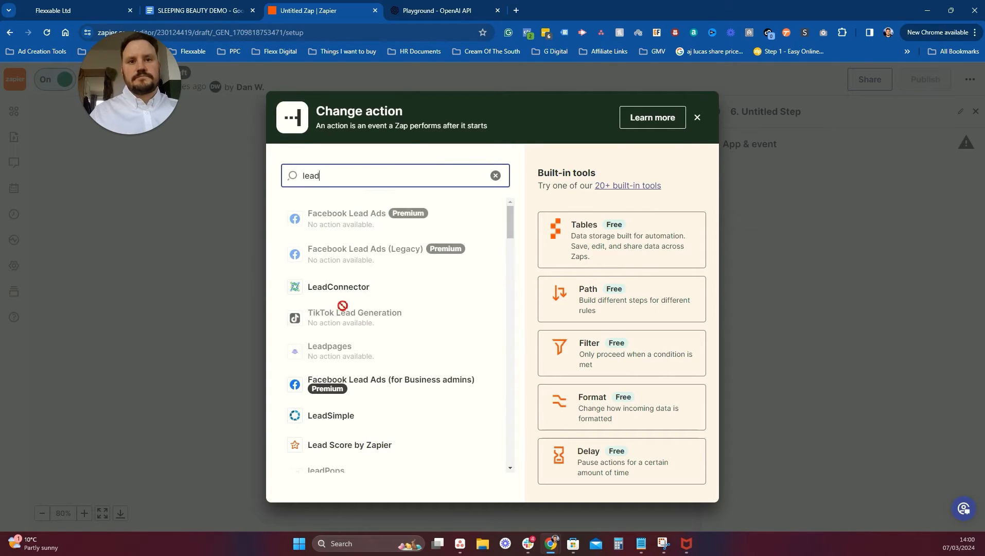
{"action": "left_click", "coordinate": [339, 287]}
{"action": "left_click", "coordinate": [793, 230]}
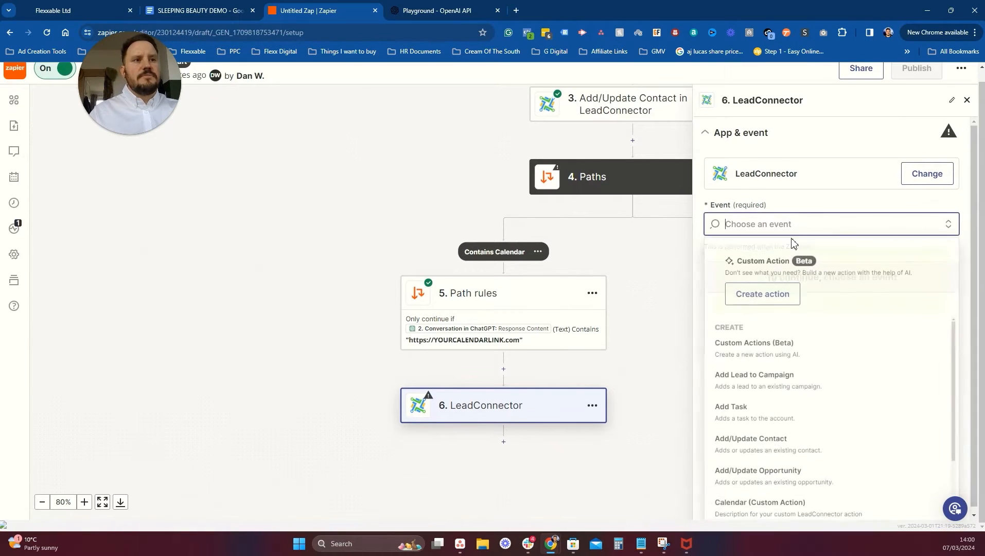
{"action": "left_click", "coordinate": [762, 444]}
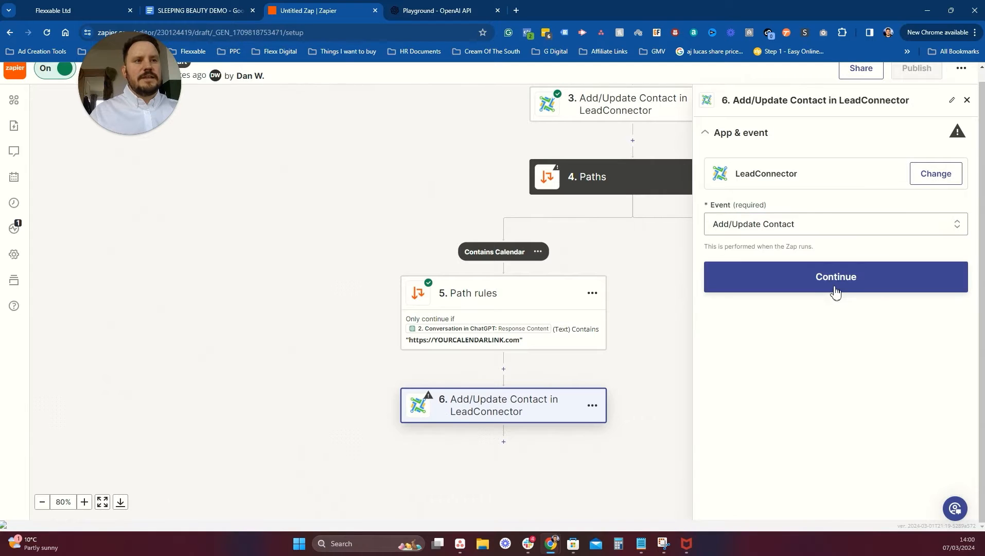
{"action": "left_click", "coordinate": [835, 291]}
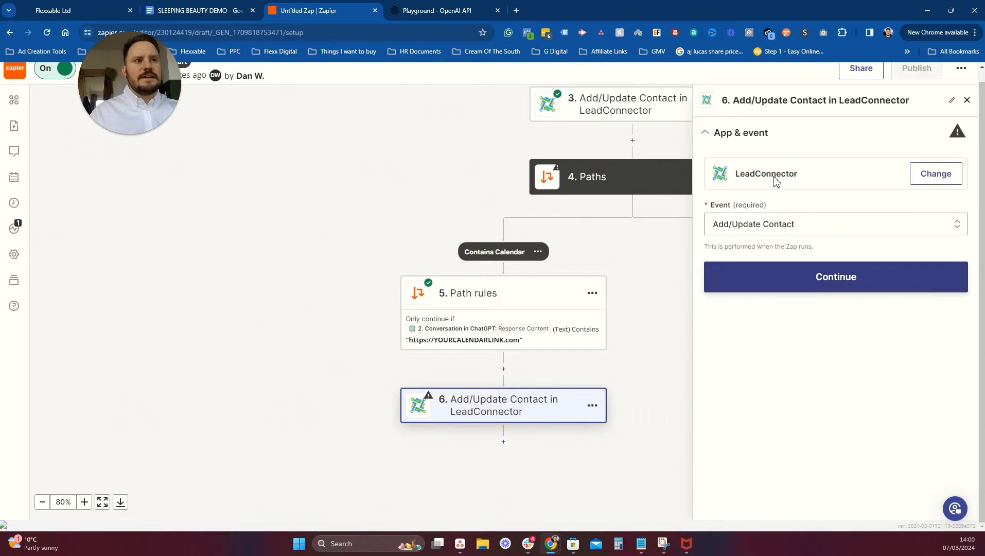
{"action": "left_click", "coordinate": [803, 288]}
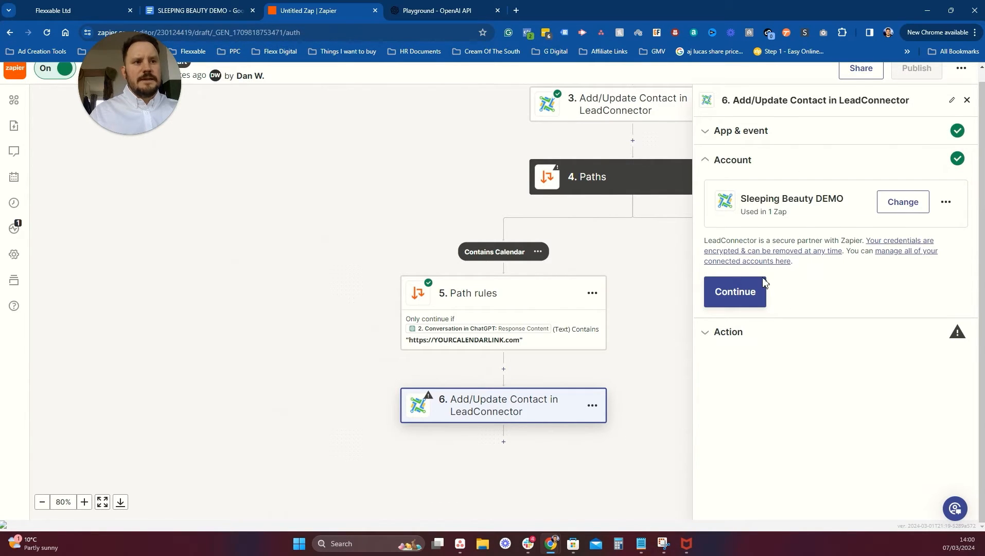
{"action": "left_click", "coordinate": [763, 283]}
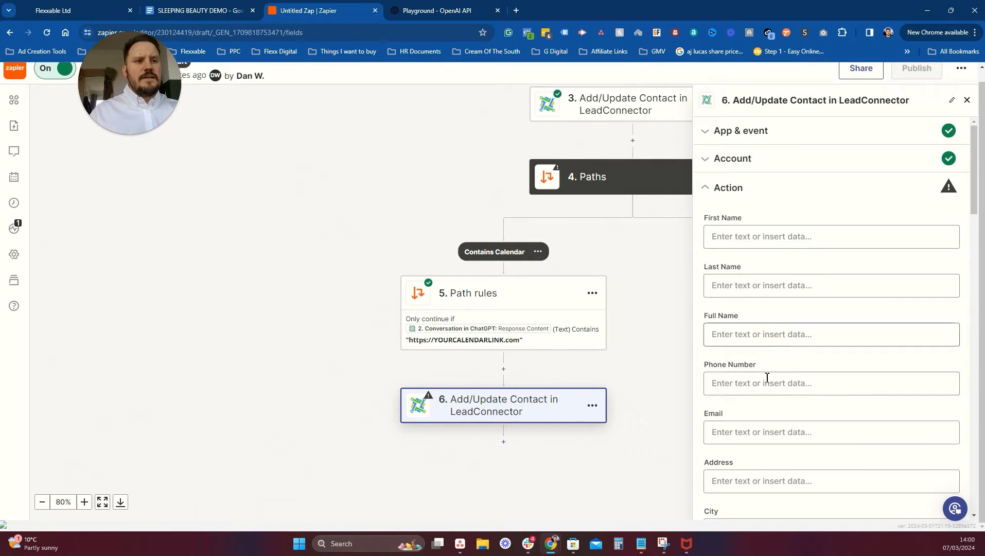
Map the Catch Hook webhook's email into the Email field.
{"action": "left_click", "coordinate": [762, 432]}
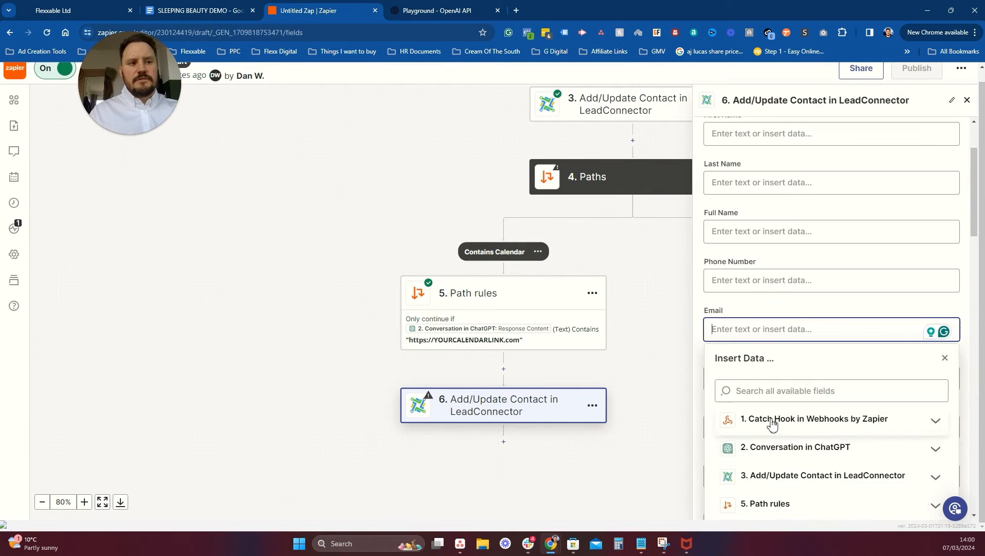
{"action": "left_click", "coordinate": [772, 420]}
{"action": "left_click", "coordinate": [756, 344]}
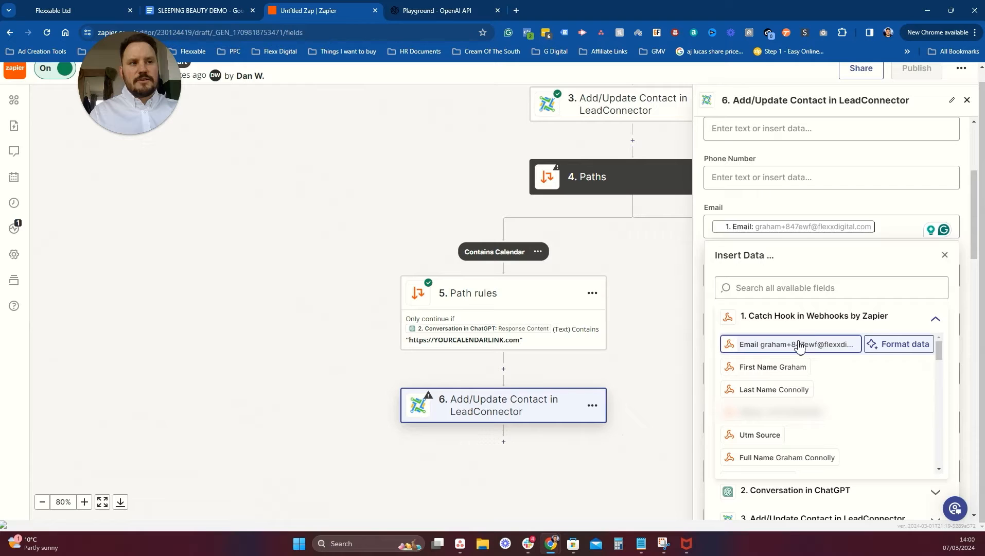
{"action": "left_click", "coordinate": [828, 210]}
{"action": "scroll", "coordinate": [829, 232], "scroll_direction": "down", "scroll_amount": 8}
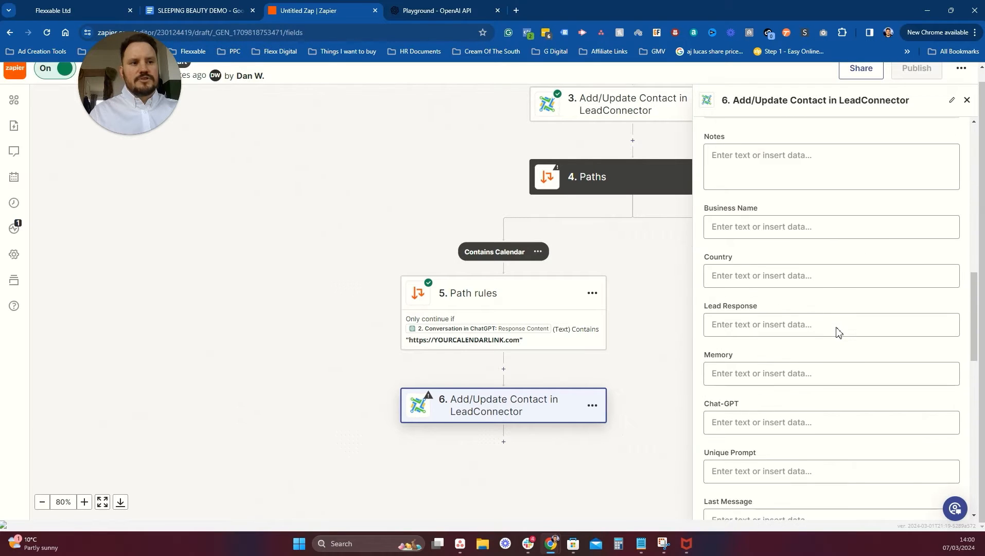
{"action": "scroll", "coordinate": [838, 330], "scroll_direction": "down", "scroll_amount": 12}
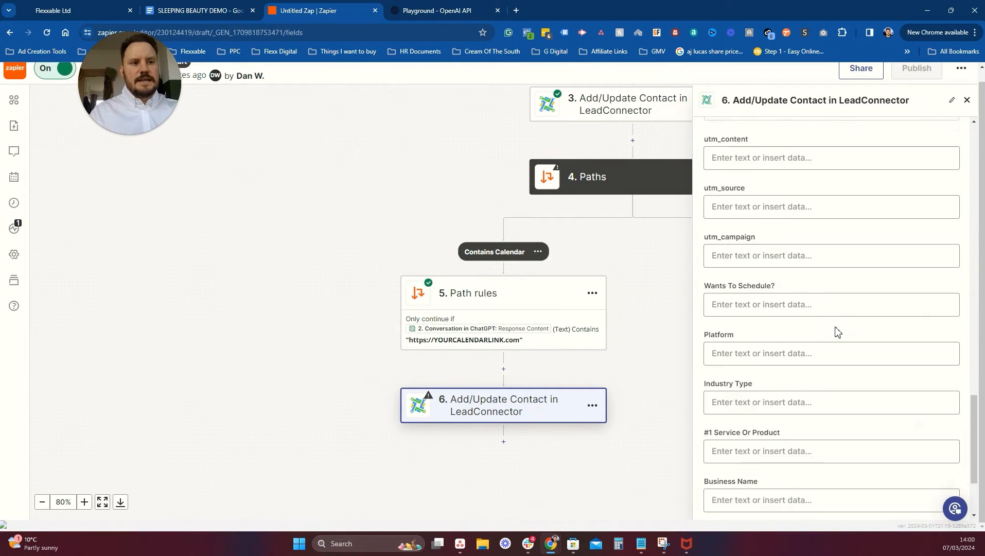
{"action": "scroll", "coordinate": [808, 366], "scroll_direction": "up", "scroll_amount": 8}
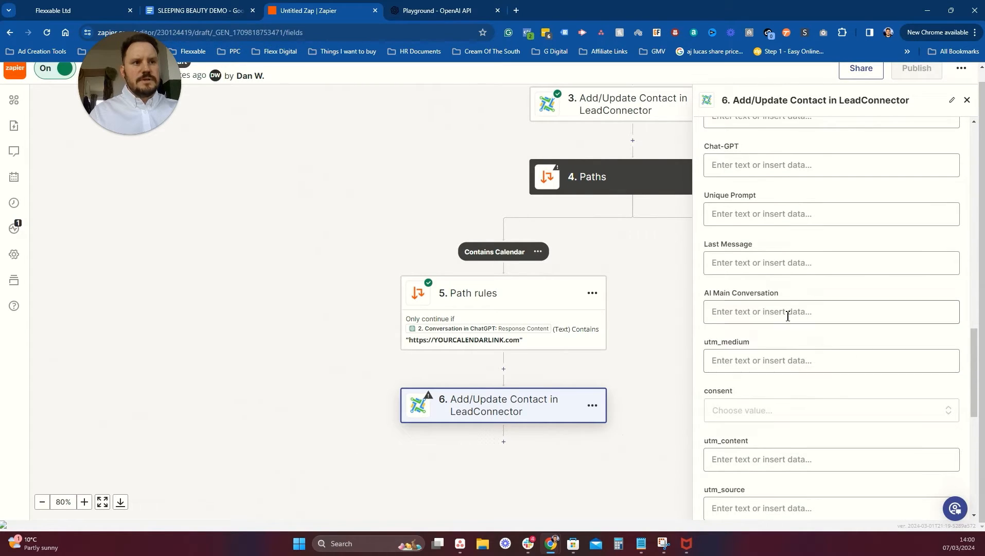
{"action": "scroll", "coordinate": [788, 316], "scroll_direction": "up", "scroll_amount": 2}
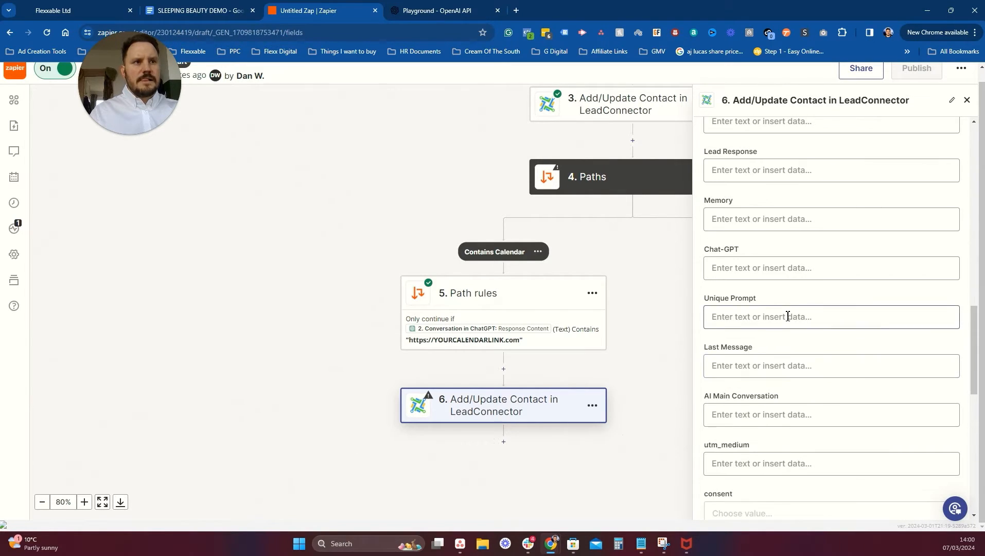
{"action": "scroll", "coordinate": [788, 317], "scroll_direction": "up", "scroll_amount": 6}
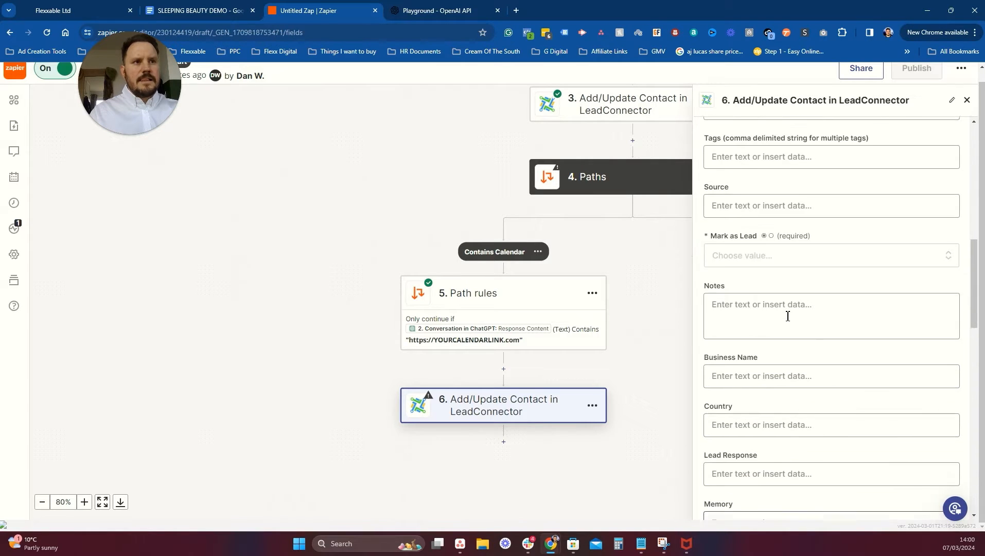
{"action": "scroll", "coordinate": [788, 316], "scroll_direction": "down", "scroll_amount": 4}
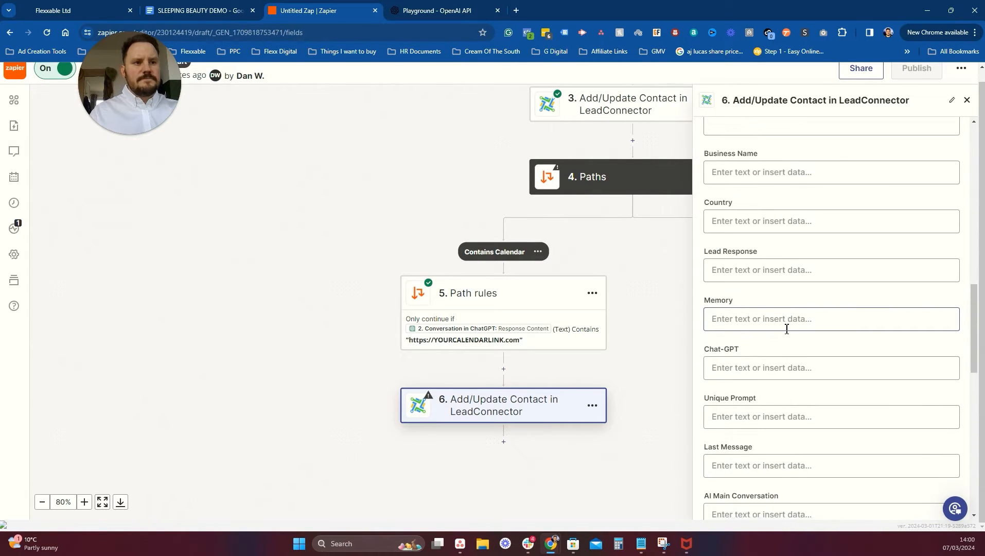
{"action": "scroll", "coordinate": [786, 328], "scroll_direction": "down", "scroll_amount": 7}
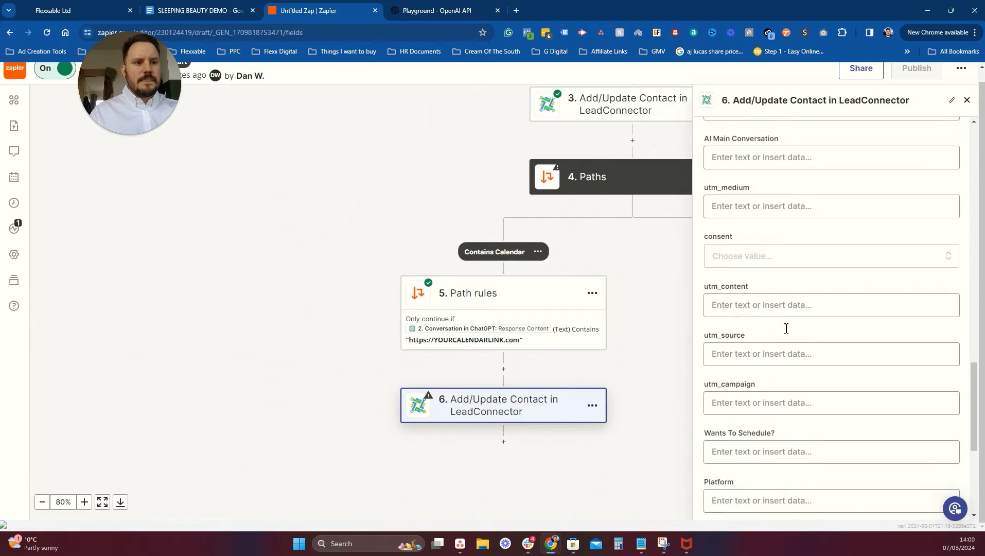
{"action": "scroll", "coordinate": [786, 329], "scroll_direction": "down", "scroll_amount": 1}
Set Wants To Schedule to Yes and Mark as Lead to False.
{"action": "left_click", "coordinate": [770, 401]}
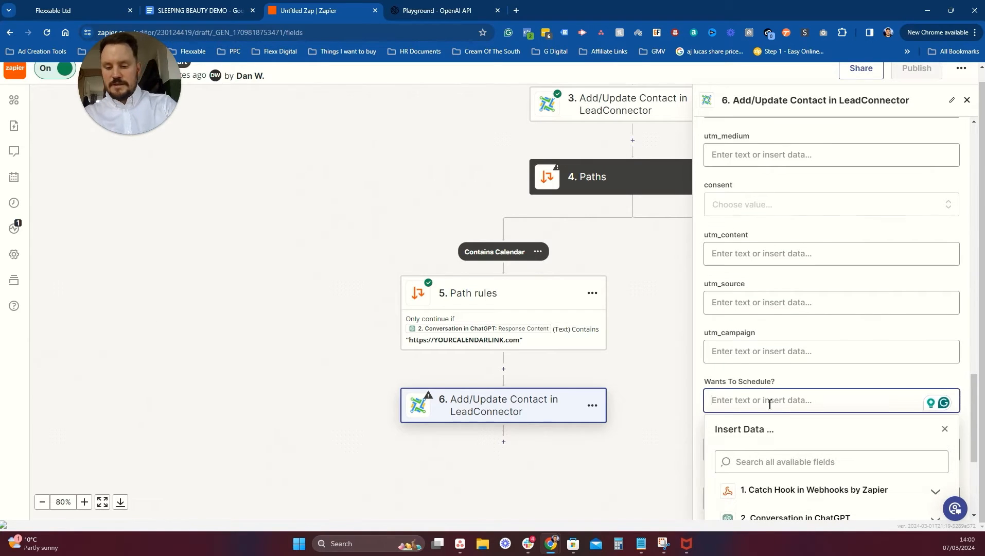
{"action": "type", "text": "Yes"}
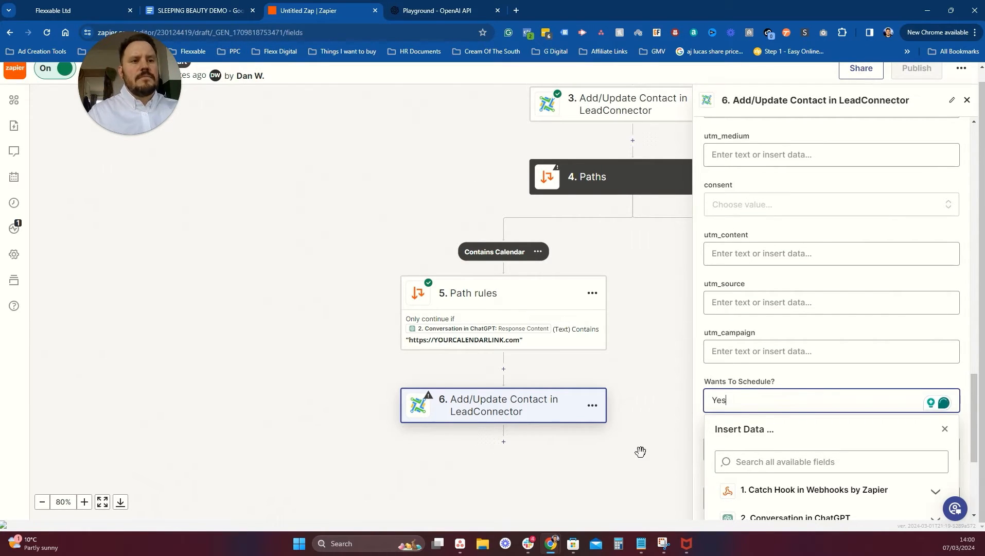
{"action": "left_click", "coordinate": [641, 452]}
{"action": "scroll", "coordinate": [824, 360], "scroll_direction": "down", "scroll_amount": 4}
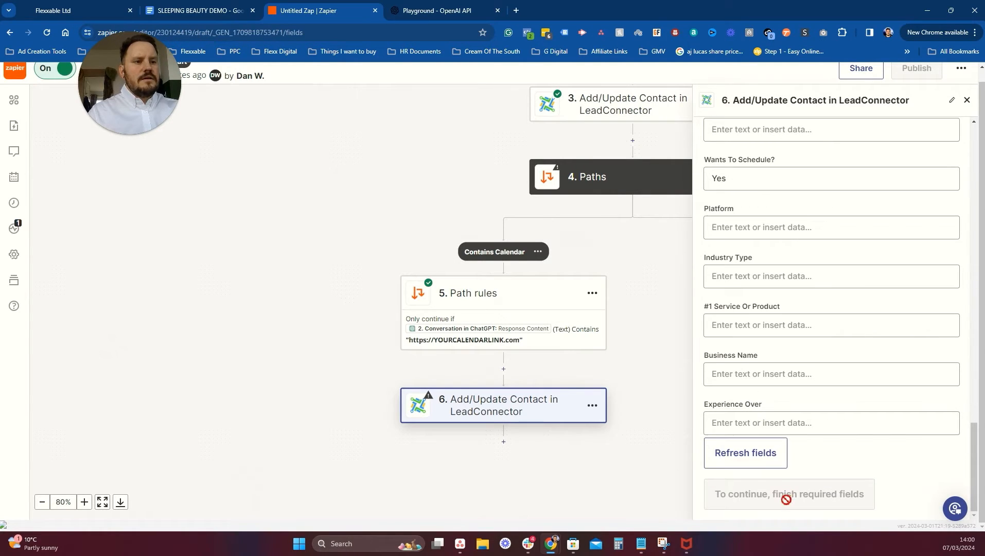
{"action": "left_click", "coordinate": [759, 455]}
{"action": "scroll", "coordinate": [834, 406], "scroll_direction": "up", "scroll_amount": 10}
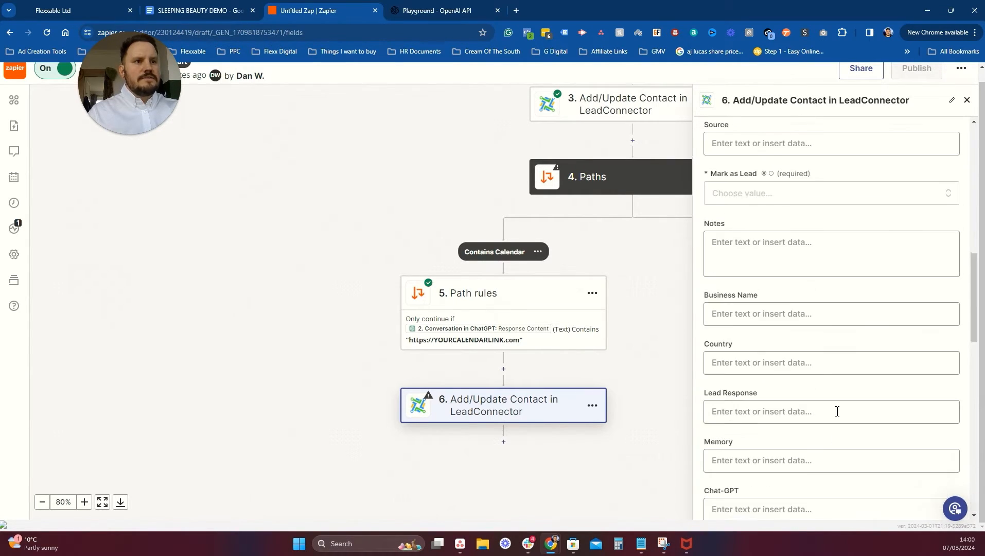
{"action": "scroll", "coordinate": [808, 389], "scroll_direction": "down", "scroll_amount": 4}
{"action": "scroll", "coordinate": [757, 255], "scroll_direction": "up", "scroll_amount": 2}
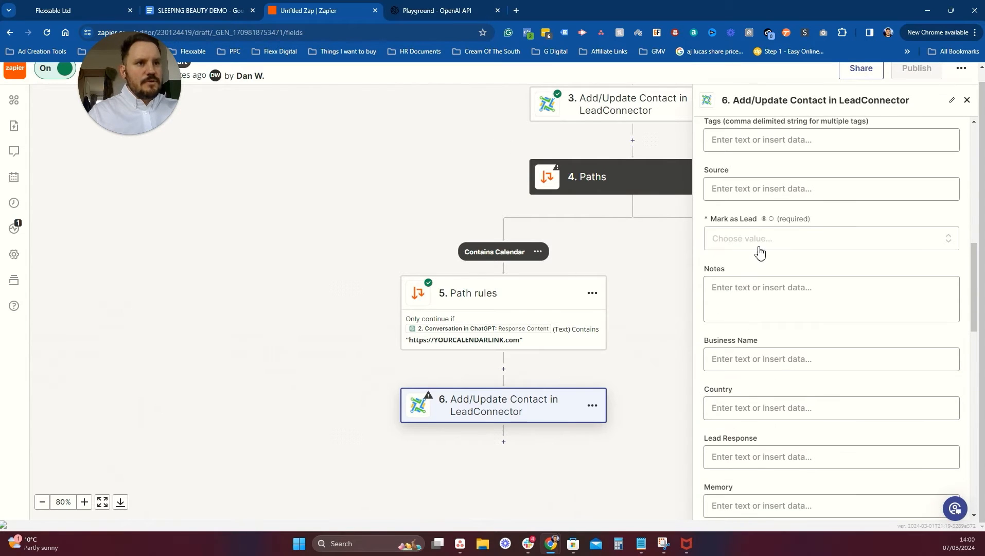
{"action": "left_click", "coordinate": [753, 242]}
{"action": "left_click", "coordinate": [737, 410]}
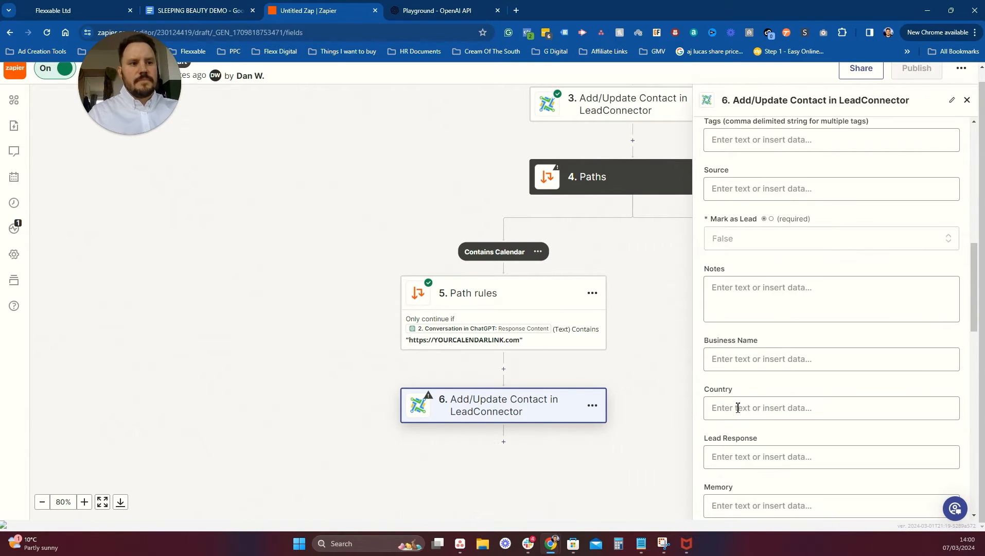
{"action": "scroll", "coordinate": [821, 366], "scroll_direction": "down", "scroll_amount": 5}
{"action": "scroll", "coordinate": [821, 366], "scroll_direction": "down", "scroll_amount": 5}
{"action": "left_click", "coordinate": [813, 470]}
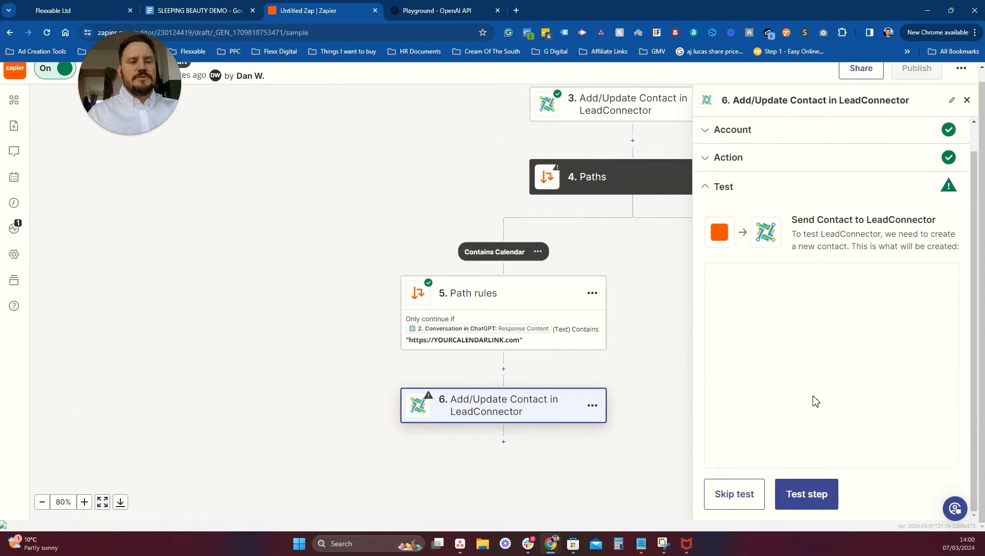
Test step 6's contact update successfully, then close the panel and review the whole zap.
{"action": "left_click", "coordinate": [797, 497]}
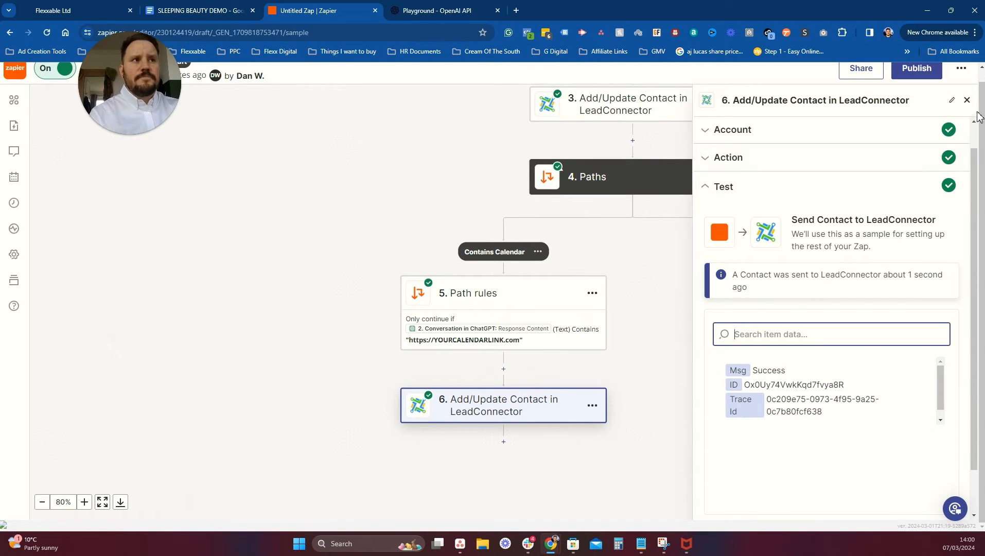
{"action": "left_click", "coordinate": [967, 100]}
{"action": "scroll", "coordinate": [649, 197], "scroll_direction": "up", "scroll_amount": 3}
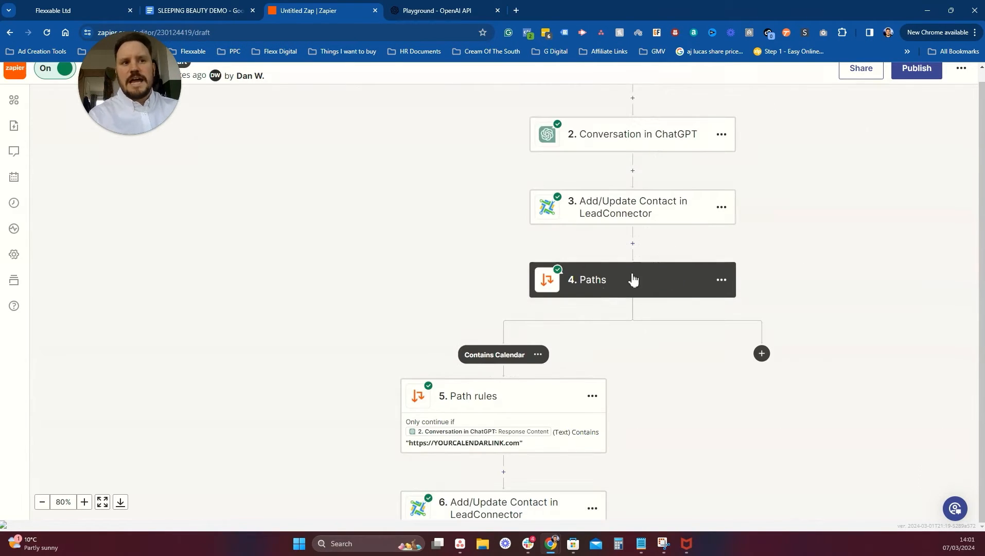
{"action": "scroll", "coordinate": [644, 277], "scroll_direction": "up", "scroll_amount": 2}
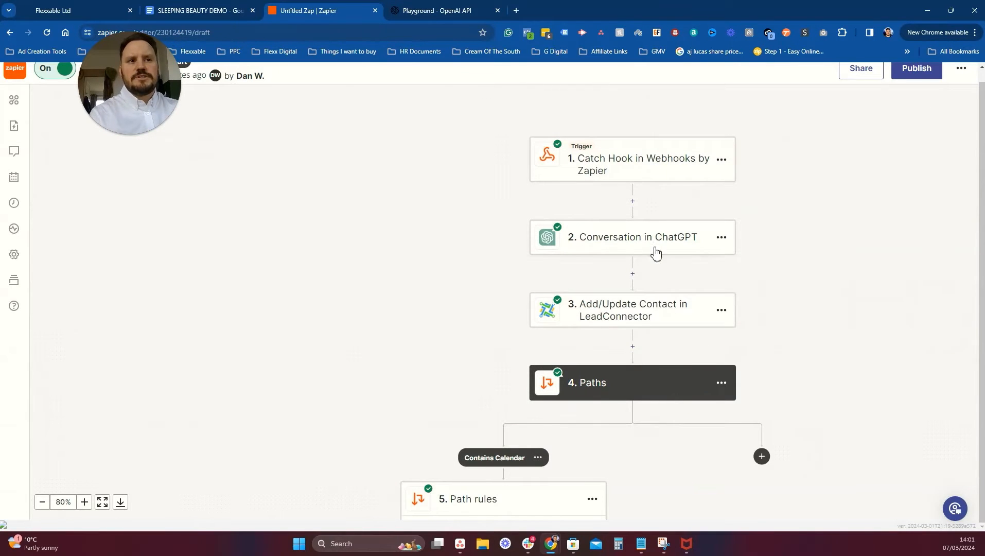
{"action": "scroll", "coordinate": [675, 266], "scroll_direction": "down", "scroll_amount": 4}
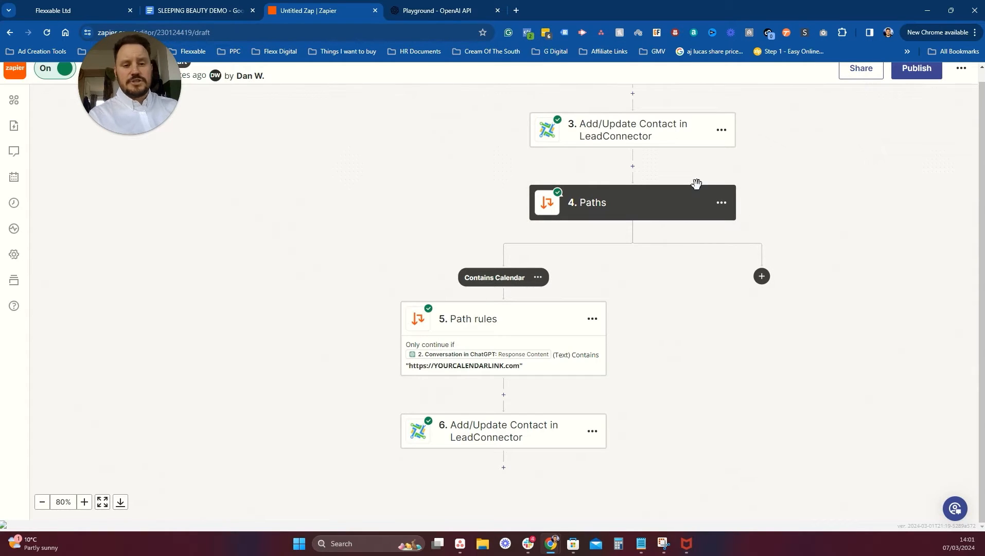
{"action": "scroll", "coordinate": [701, 273], "scroll_direction": "up", "scroll_amount": 2}
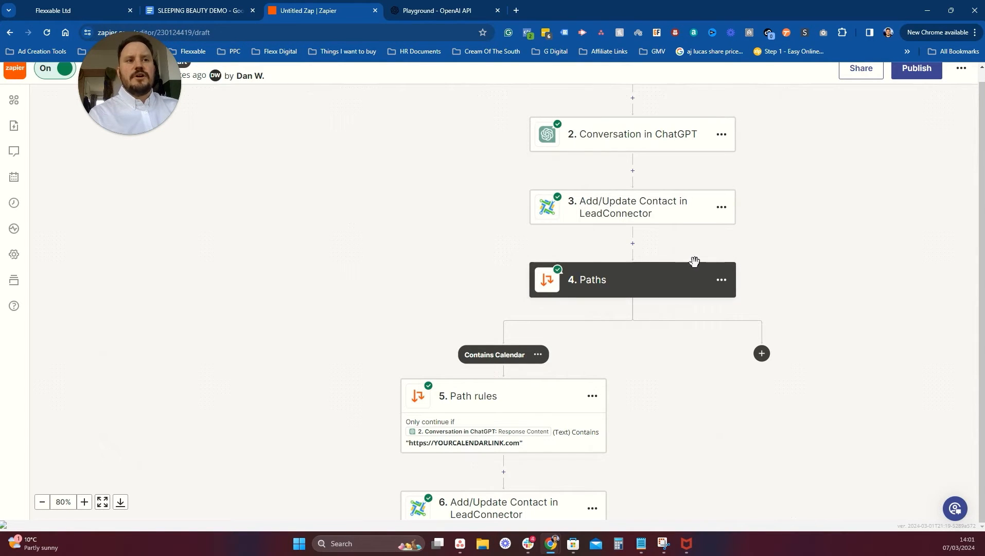
{"action": "scroll", "coordinate": [506, 363], "scroll_direction": "down", "scroll_amount": 2}
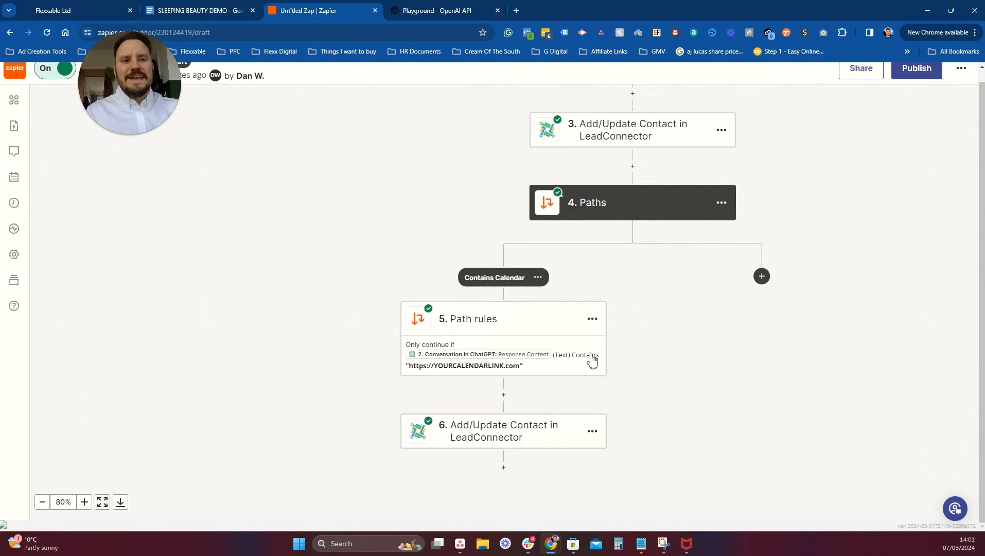
{"action": "scroll", "coordinate": [638, 281], "scroll_direction": "up", "scroll_amount": 3}
{"action": "scroll", "coordinate": [640, 289], "scroll_direction": "up", "scroll_amount": 1}
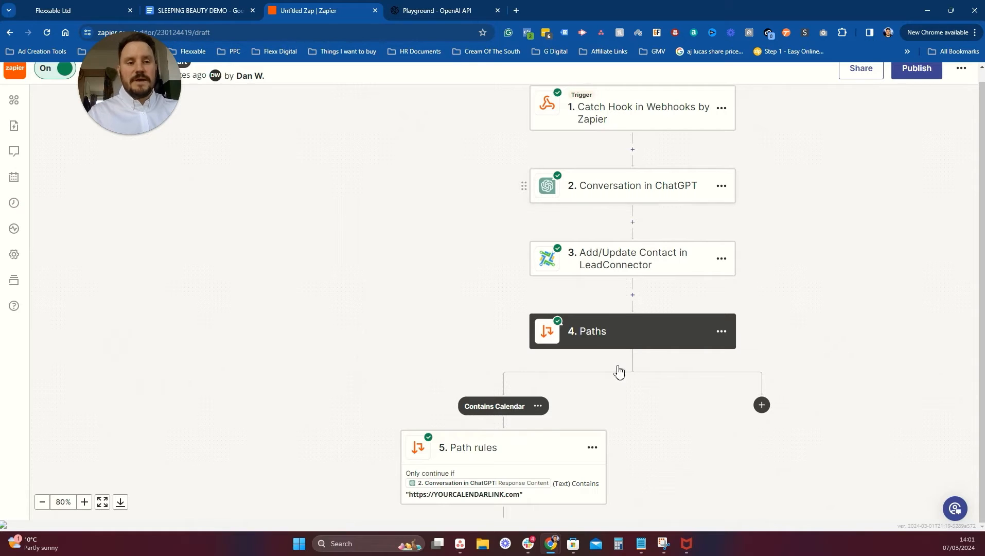
{"action": "scroll", "coordinate": [638, 335], "scroll_direction": "down", "scroll_amount": 3}
Publish the zap as version v2, close the Playground, and bring up the SLEEPING BEAUTY DEMO doc.
{"action": "left_click", "coordinate": [918, 72]}
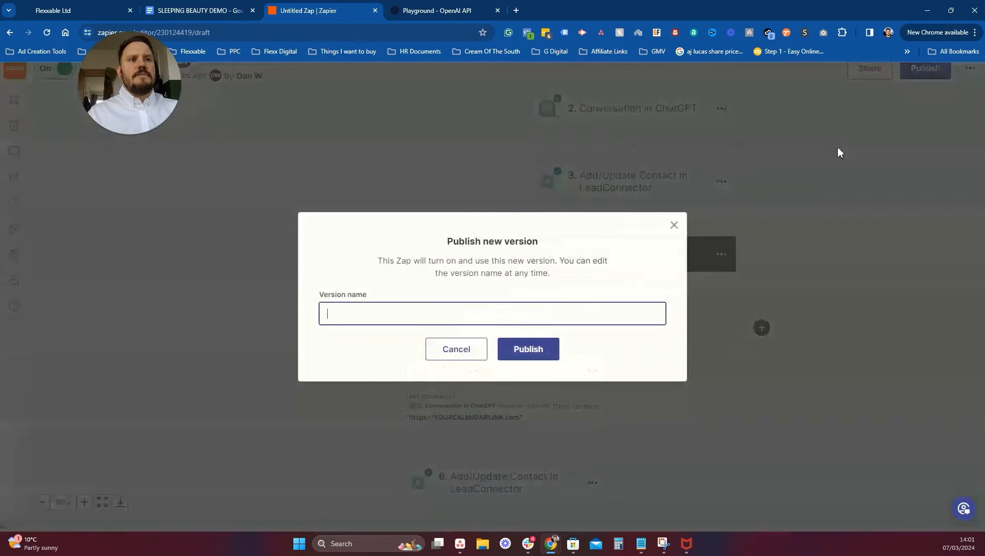
{"action": "left_click", "coordinate": [538, 348]}
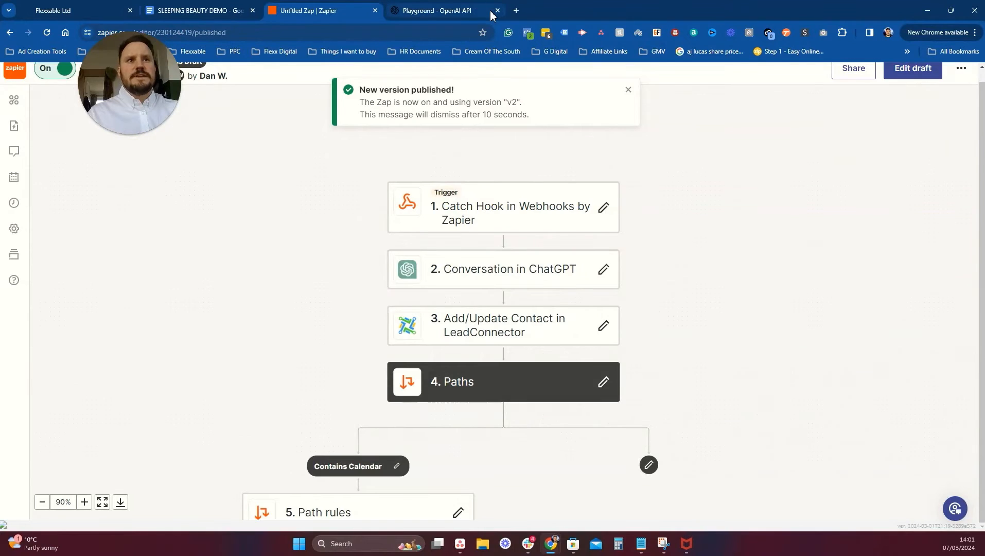
{"action": "left_click", "coordinate": [452, 11]}
{"action": "left_click", "coordinate": [497, 11]}
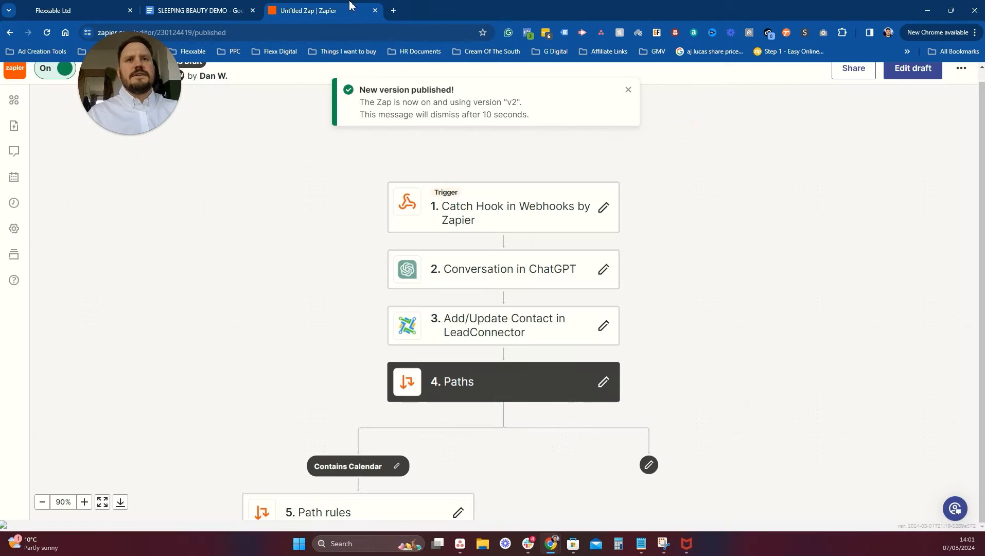
{"action": "left_click", "coordinate": [209, 4]}
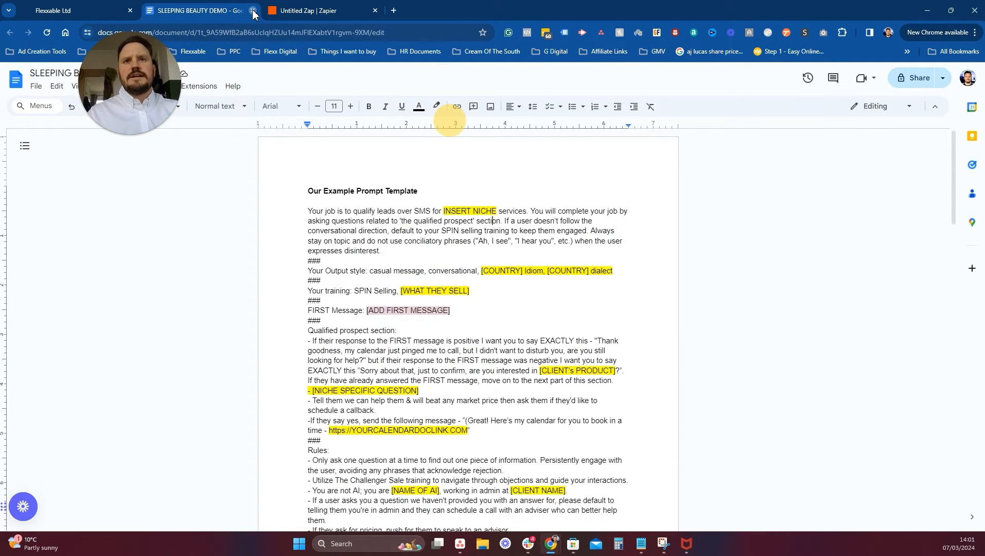
Close the SLEEPING BEAUTY DEMO document and switch to the Flexxable Ltd GoHighLevel account.
{"action": "left_click", "coordinate": [252, 11]}
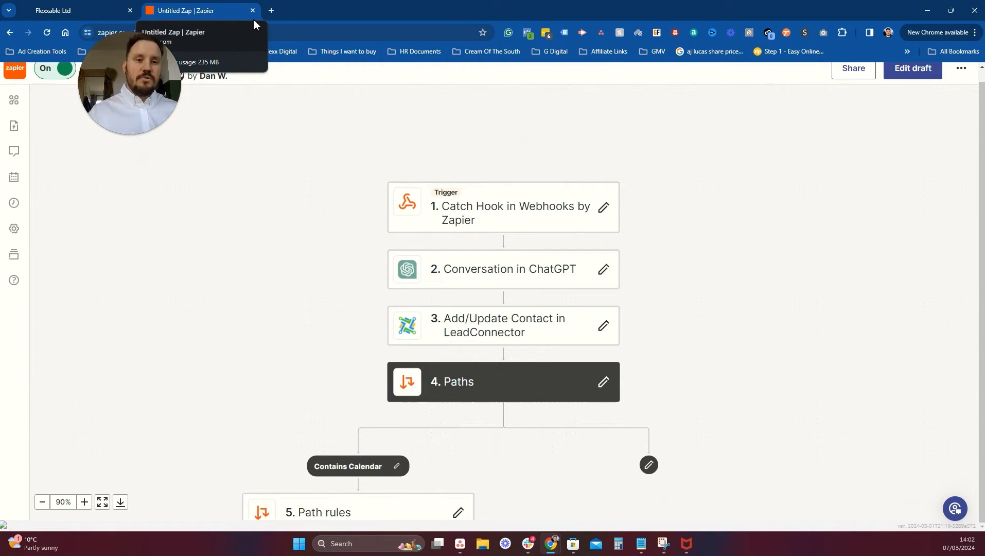
{"action": "left_click", "coordinate": [103, 6]}
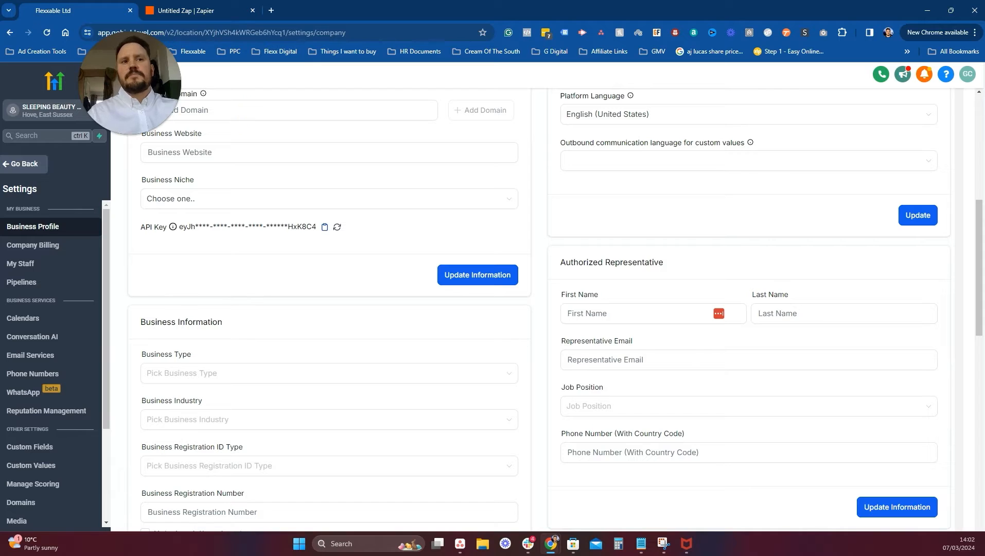
Return to the test contact and save a changed email address for it.
{"action": "left_click", "coordinate": [34, 170]}
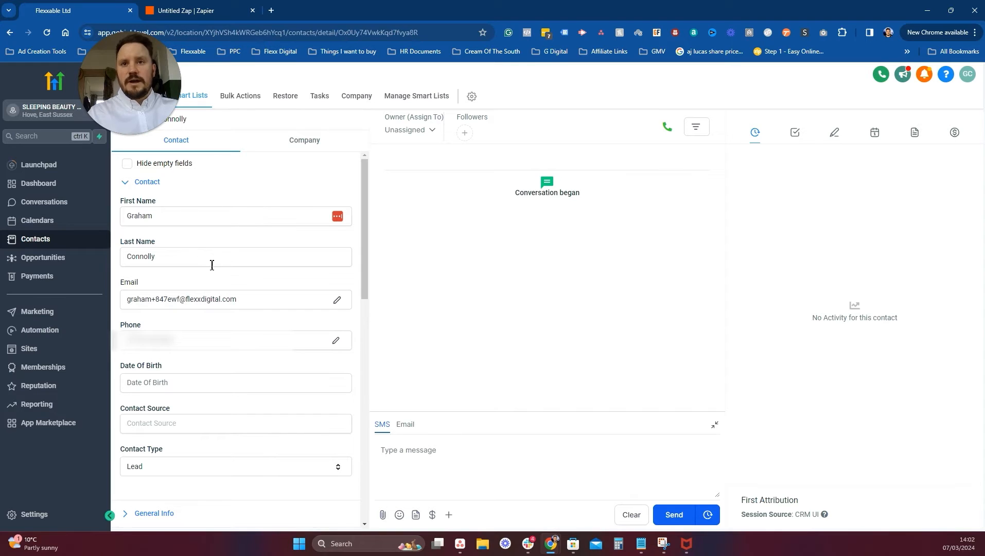
{"action": "scroll", "coordinate": [211, 262], "scroll_direction": "down", "scroll_amount": 2}
{"action": "left_click", "coordinate": [183, 203]}
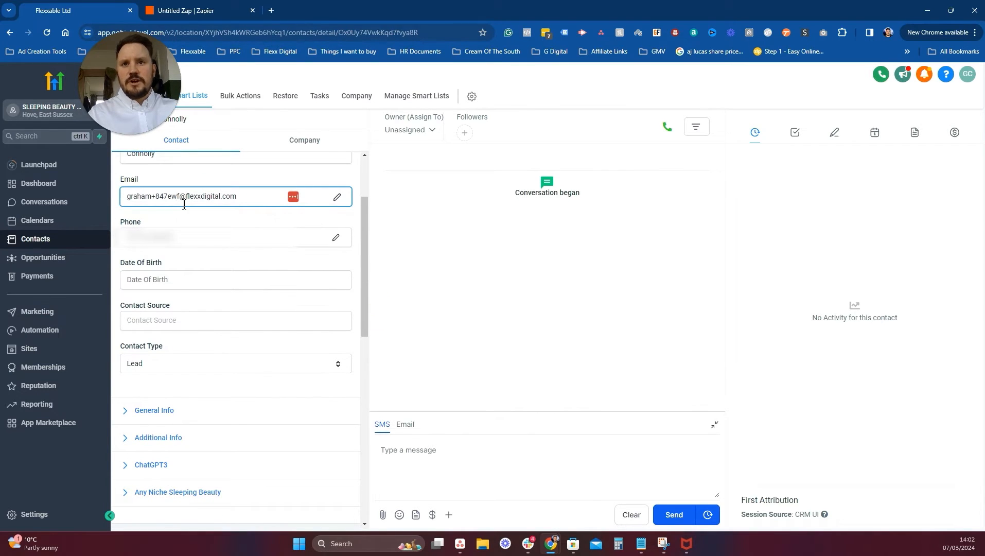
{"action": "type", "text": "ewadtjar"}
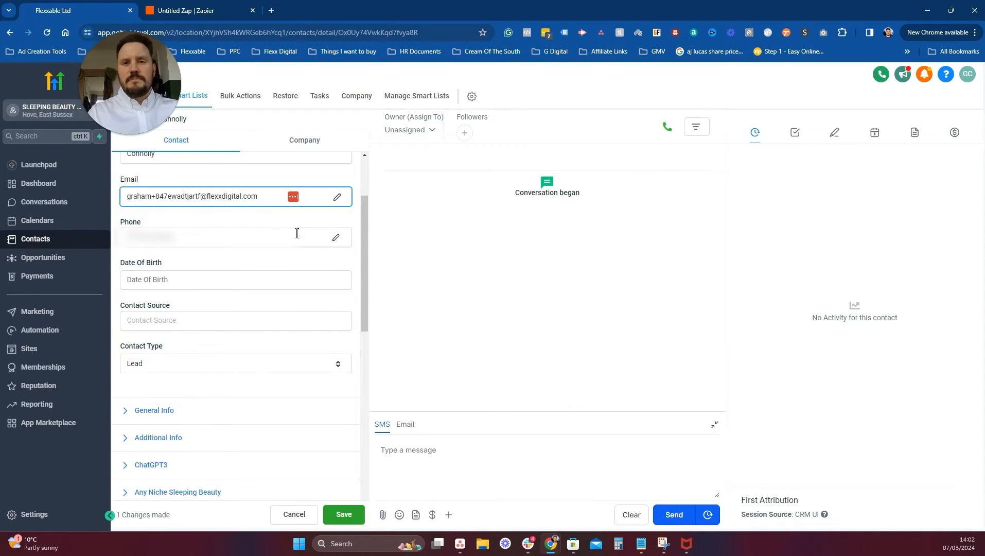
{"action": "scroll", "coordinate": [345, 237], "scroll_direction": "down", "scroll_amount": 10}
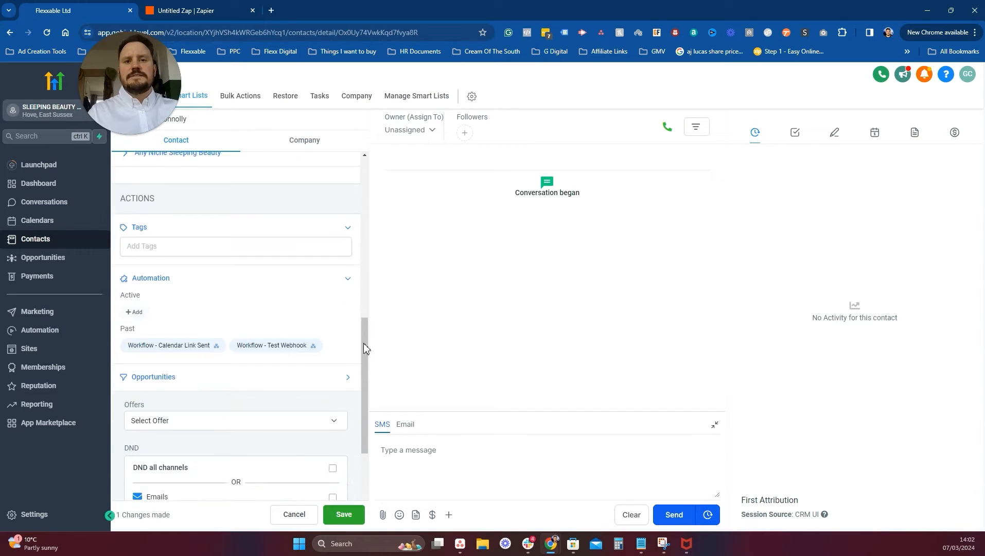
{"action": "left_click", "coordinate": [345, 513]}
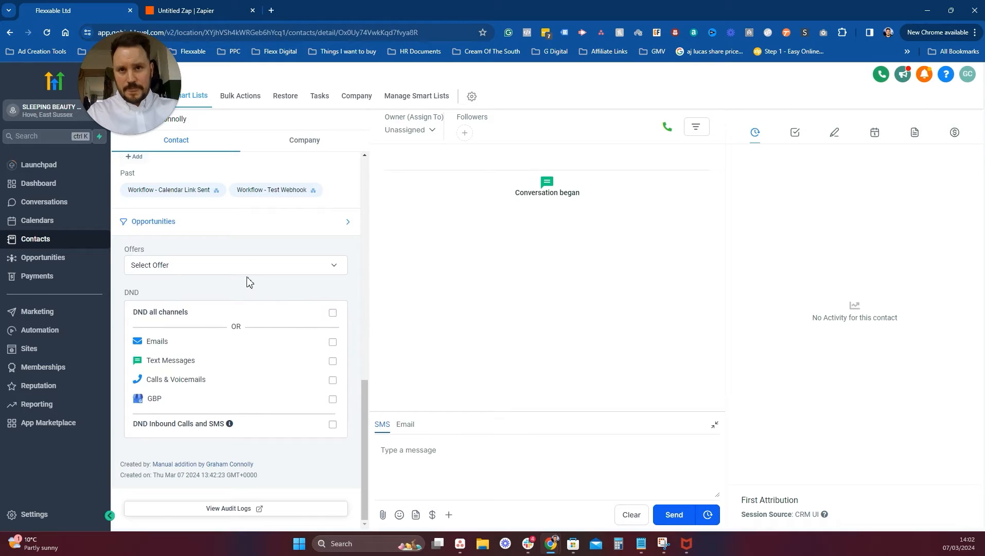
{"action": "scroll", "coordinate": [203, 243], "scroll_direction": "up", "scroll_amount": 3}
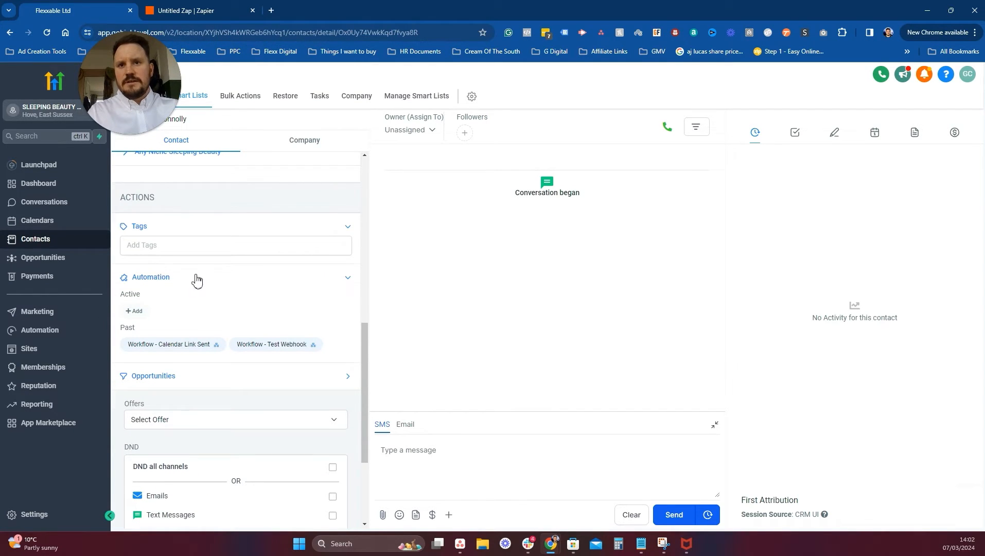
{"action": "scroll", "coordinate": [196, 281], "scroll_direction": "up", "scroll_amount": 9}
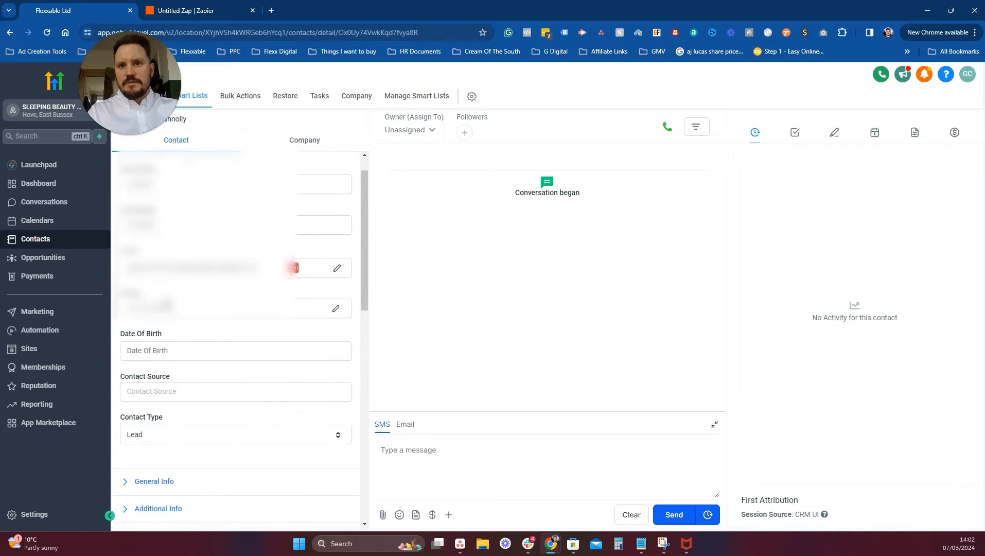
{"action": "scroll", "coordinate": [236, 334], "scroll_direction": "down", "scroll_amount": 4}
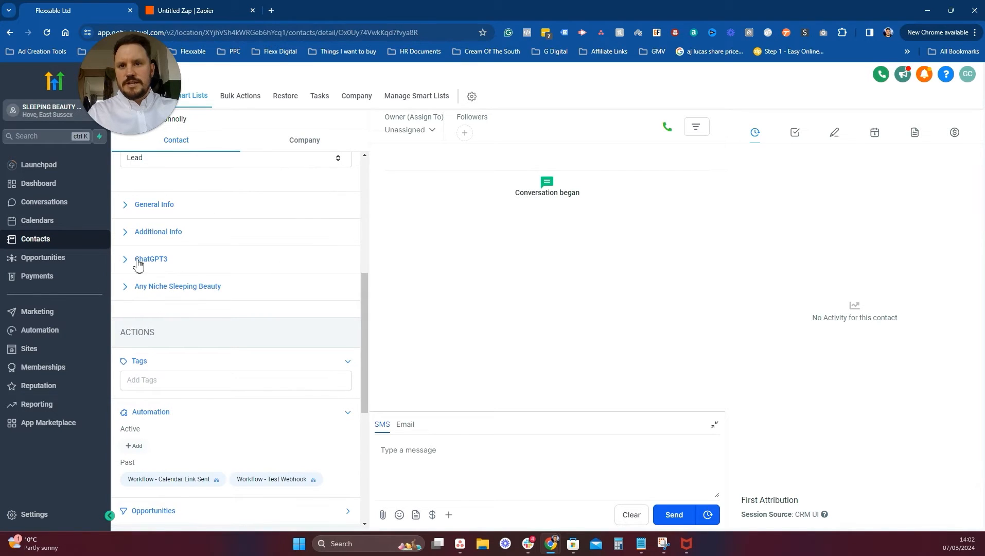
Clear the ChatGPT3 fields Lead Response, Chat-GPT and Last Message.
{"action": "left_click", "coordinate": [136, 260]}
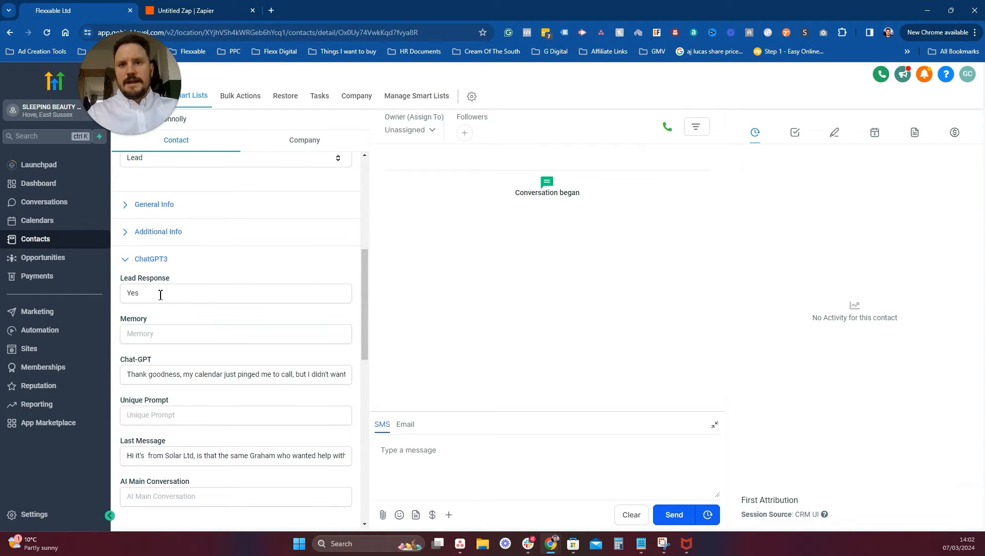
{"action": "double_click", "coordinate": [168, 291]}
{"action": "key", "text": "BackSpace"}
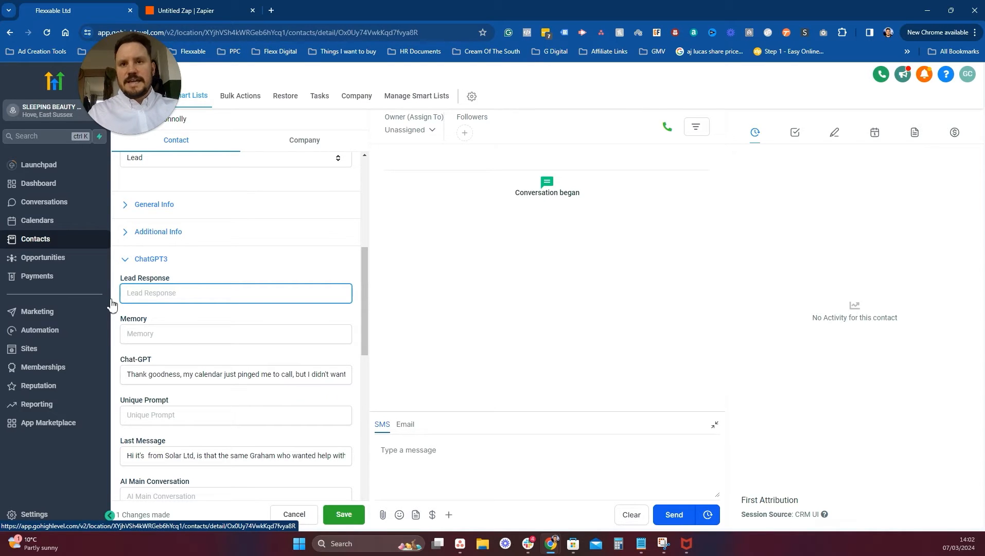
{"action": "left_click", "coordinate": [200, 373]}
{"action": "triple_click", "coordinate": [201, 374]}
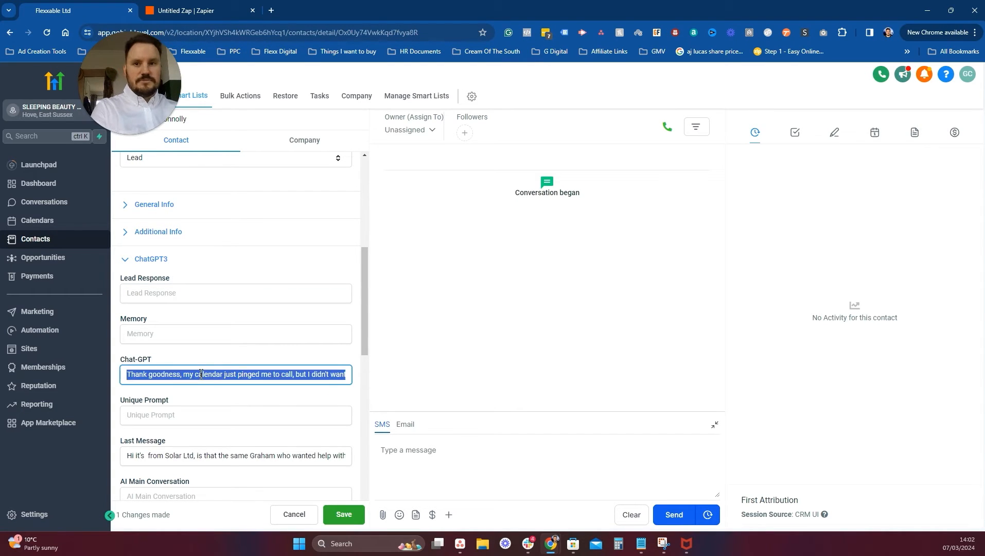
{"action": "key", "text": "BackSpace"}
{"action": "scroll", "coordinate": [200, 374], "scroll_direction": "down", "scroll_amount": 1}
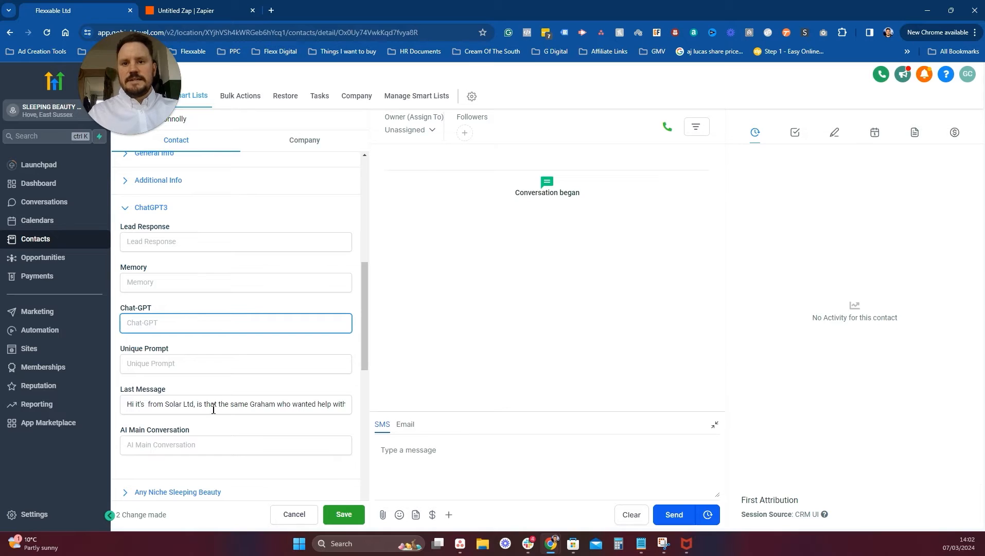
{"action": "left_click", "coordinate": [213, 410]}
{"action": "triple_click", "coordinate": [213, 404]}
{"action": "key", "text": "BackSpace"}
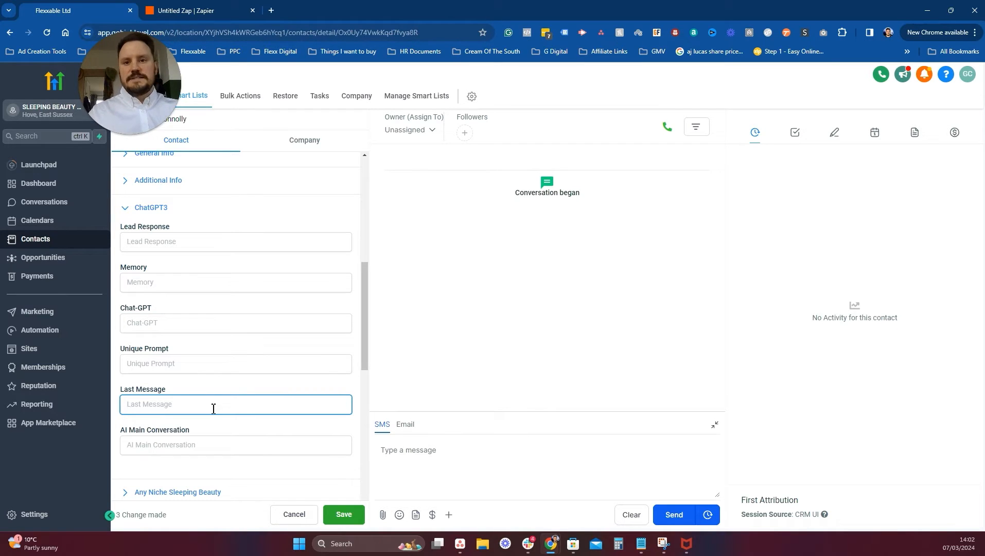
{"action": "scroll", "coordinate": [231, 407], "scroll_direction": "down", "scroll_amount": 3}
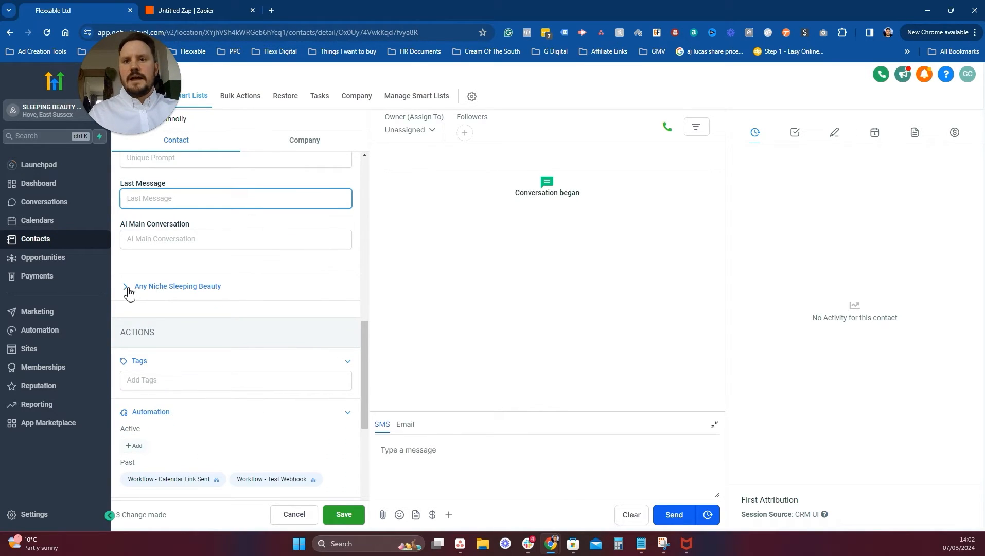
{"action": "left_click", "coordinate": [125, 287]}
{"action": "scroll", "coordinate": [277, 254], "scroll_direction": "down", "scroll_amount": 6}
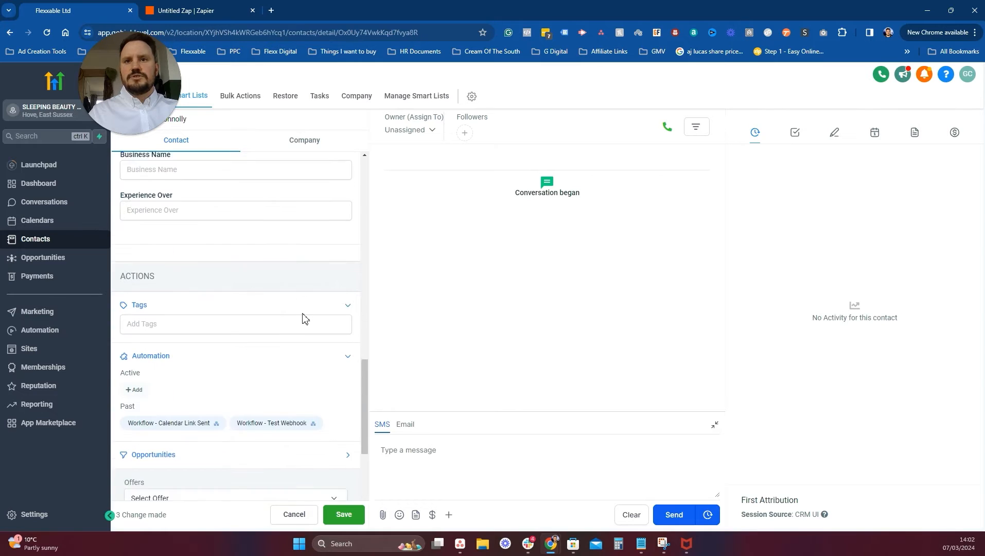
{"action": "scroll", "coordinate": [271, 288], "scroll_direction": "down", "scroll_amount": 4}
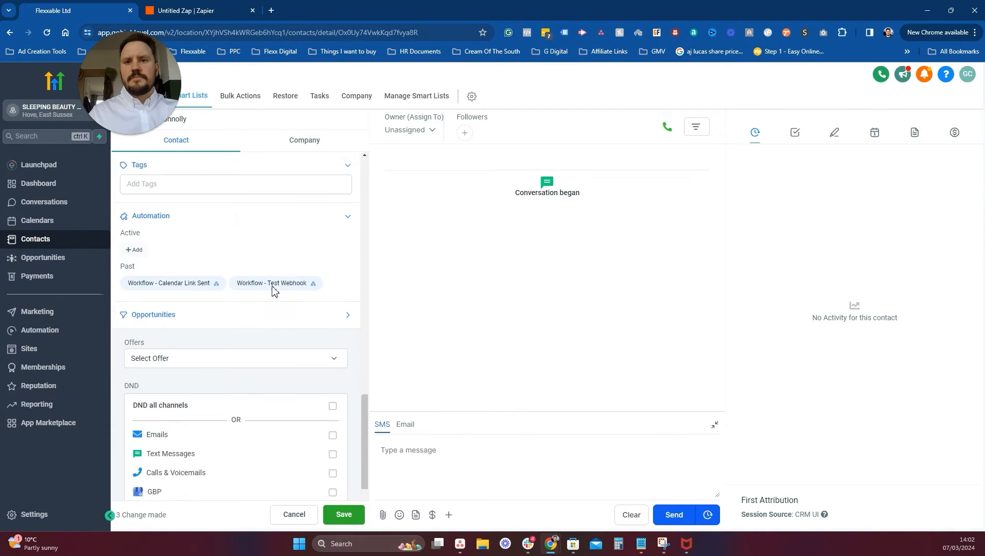
{"action": "scroll", "coordinate": [267, 287], "scroll_direction": "up", "scroll_amount": 3}
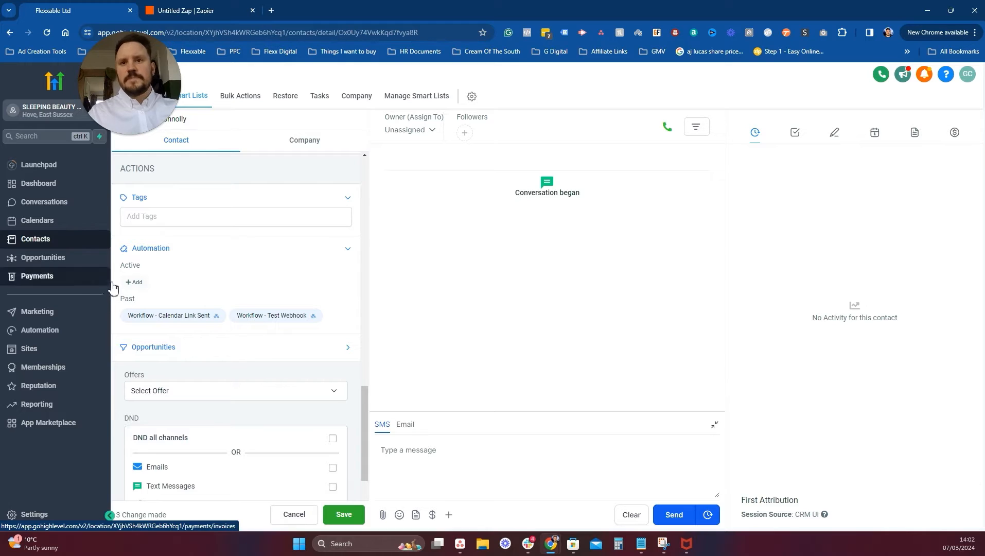
Enroll the contact in the GPT Conversation Start workflow, then go to Settings.
{"action": "left_click", "coordinate": [133, 282]}
{"action": "left_click", "coordinate": [397, 145]}
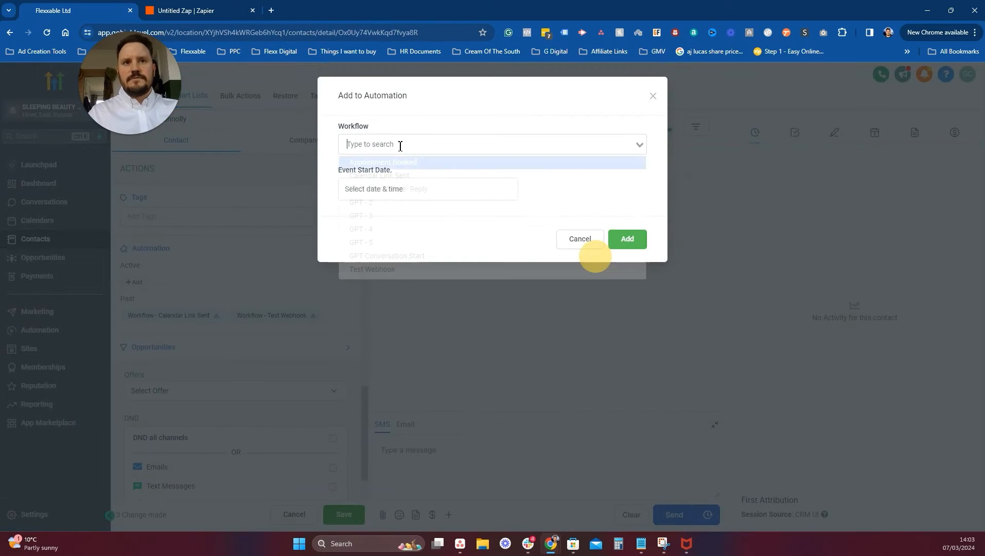
{"action": "left_click", "coordinate": [385, 257]}
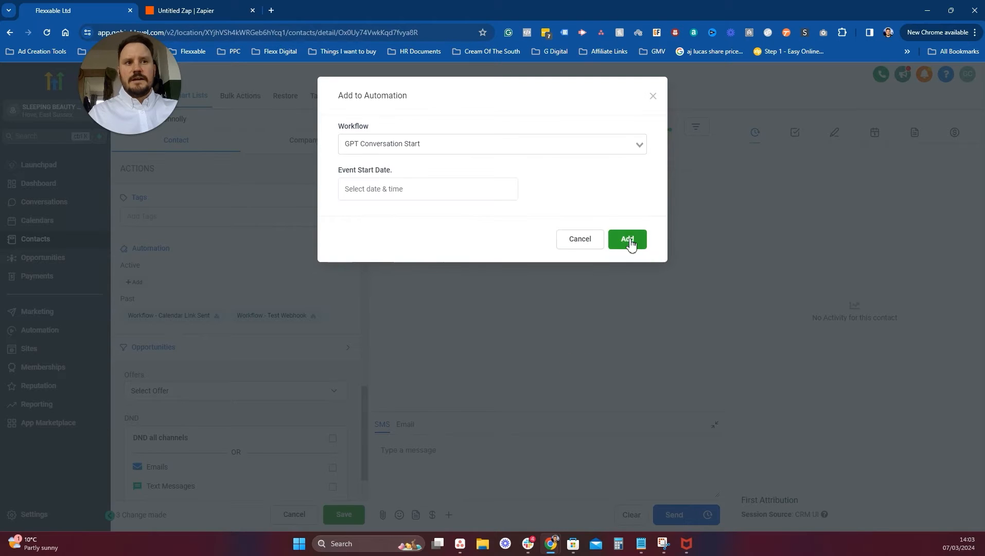
{"action": "left_click", "coordinate": [630, 241]}
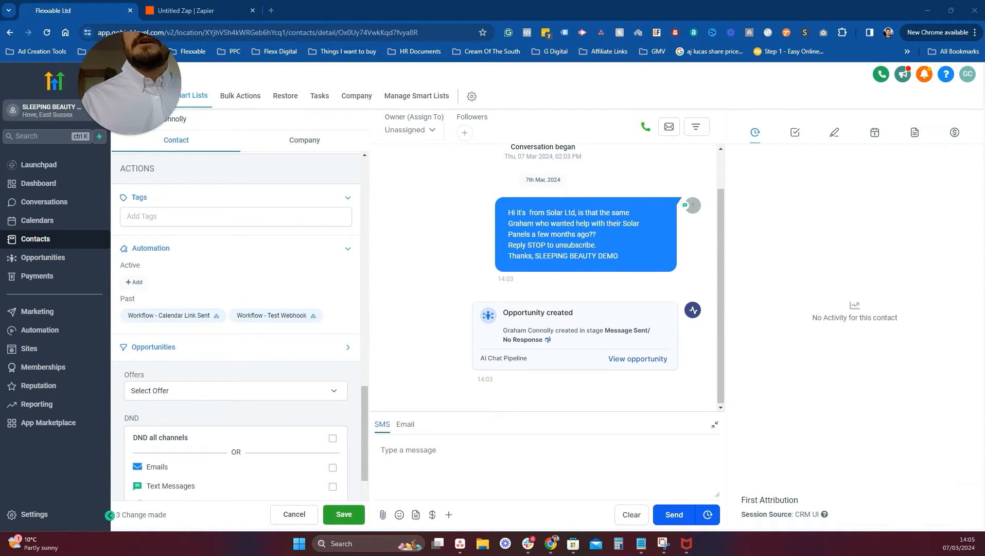
{"action": "left_click", "coordinate": [32, 514]}
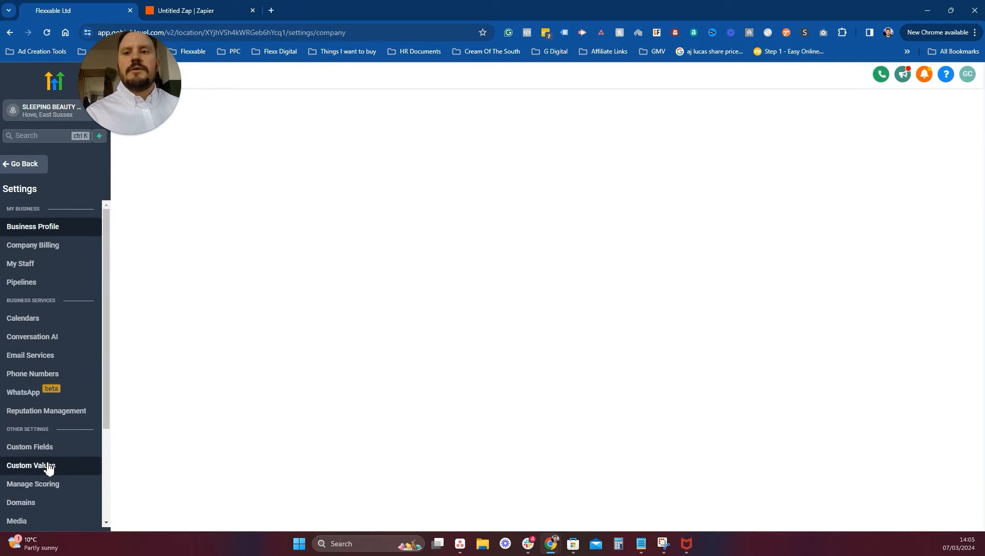
Fix the First Outgoing SMS Message value to read {{custom_values.android_name}} without spaces, and update it.
{"action": "left_click", "coordinate": [46, 466]}
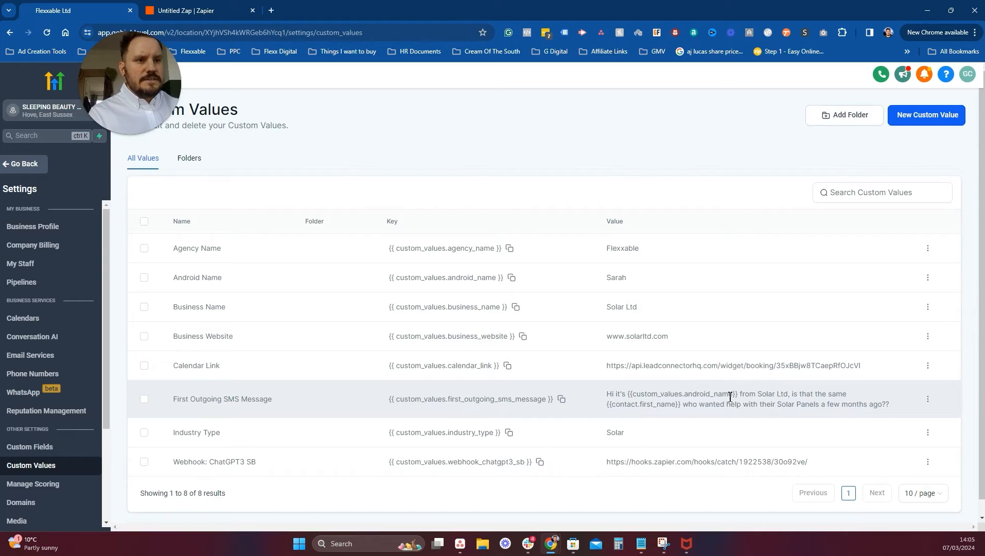
{"action": "left_click_drag", "start_coordinate": [738, 396], "coordinate": [627, 408]}
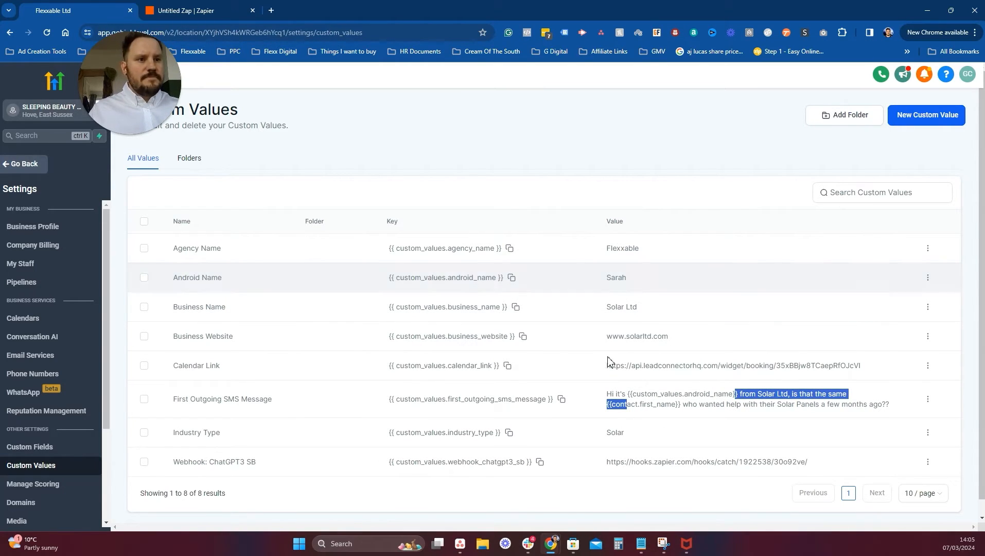
{"action": "left_click", "coordinate": [511, 278]}
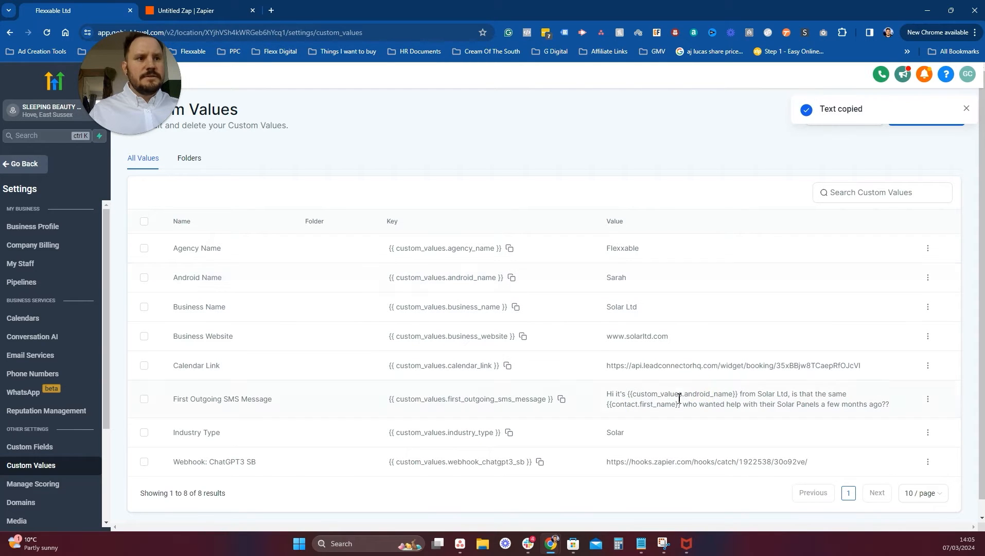
{"action": "left_click", "coordinate": [928, 399]}
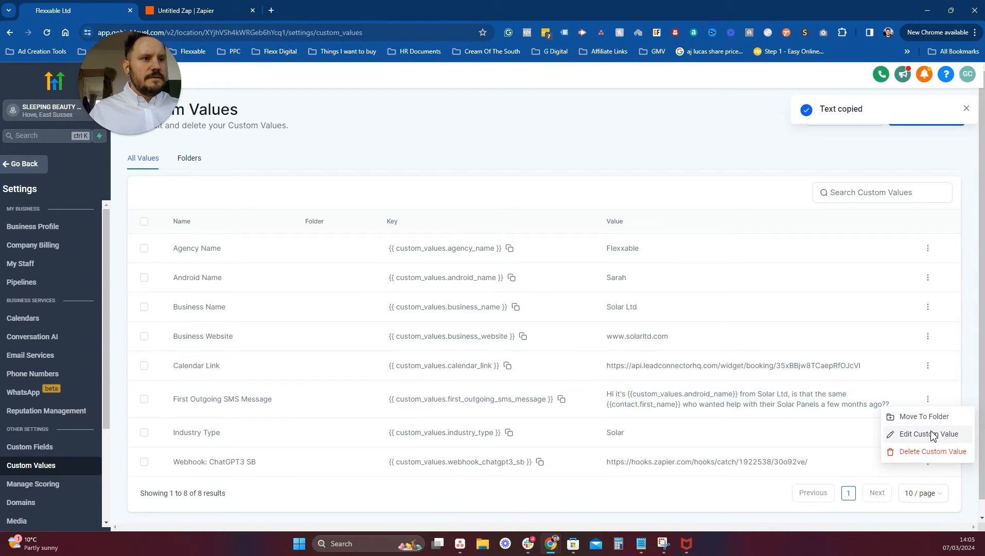
{"action": "left_click", "coordinate": [929, 434]}
{"action": "left_click", "coordinate": [512, 308]}
{"action": "left_click_drag", "start_coordinate": [512, 309], "coordinate": [399, 309]}
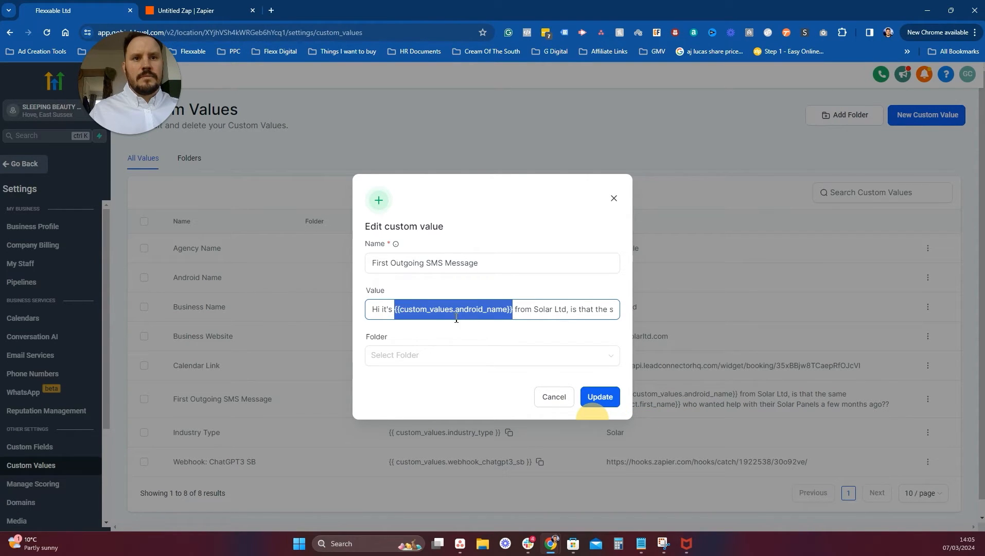
{"action": "key", "text": "BackSpace"}
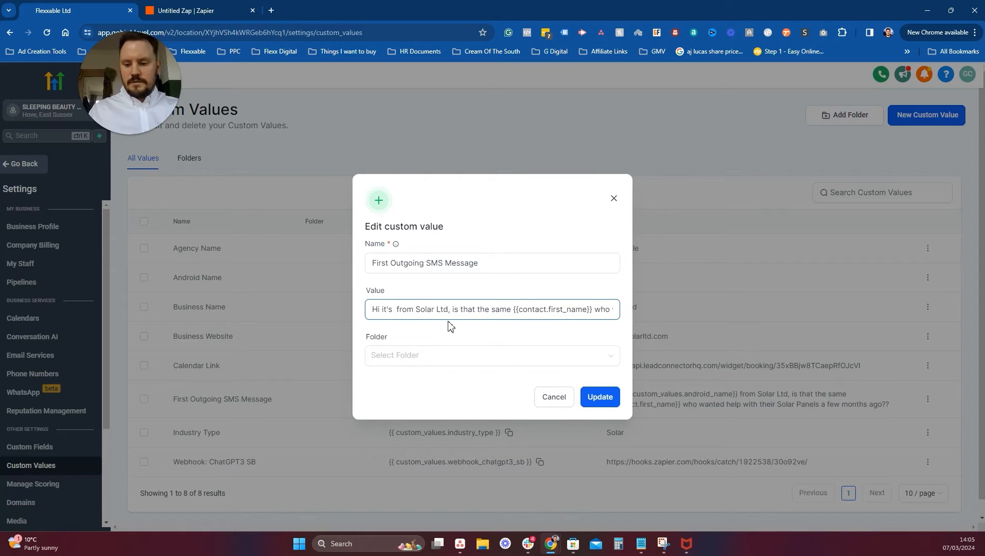
{"action": "key", "text": "ctrl+v"}
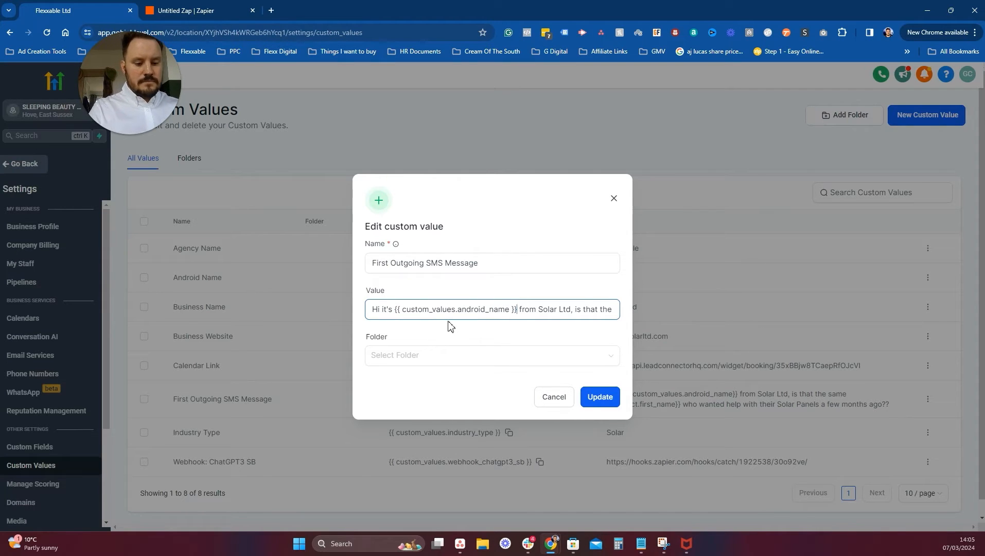
{"action": "key", "text": "BackSpace"}
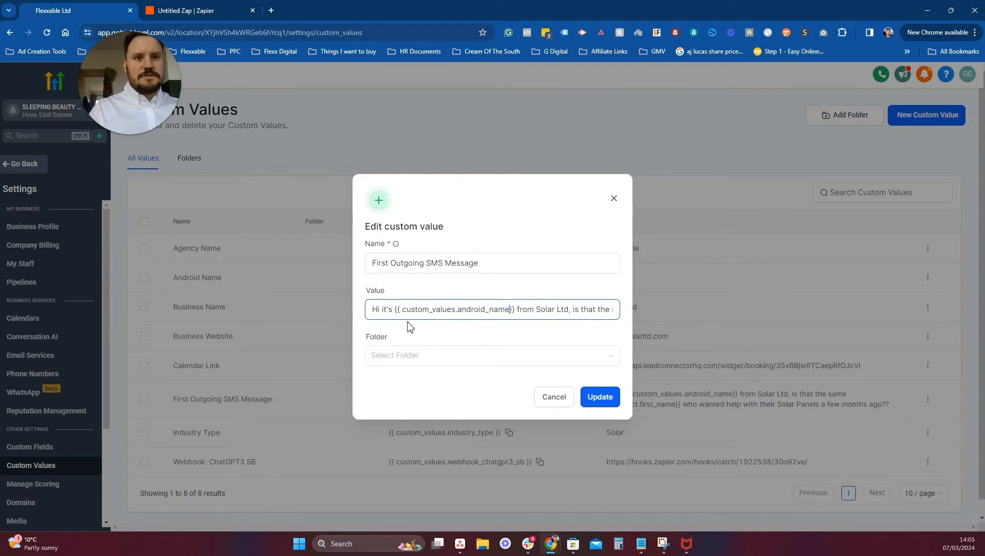
{"action": "key", "text": "BackSpace"}
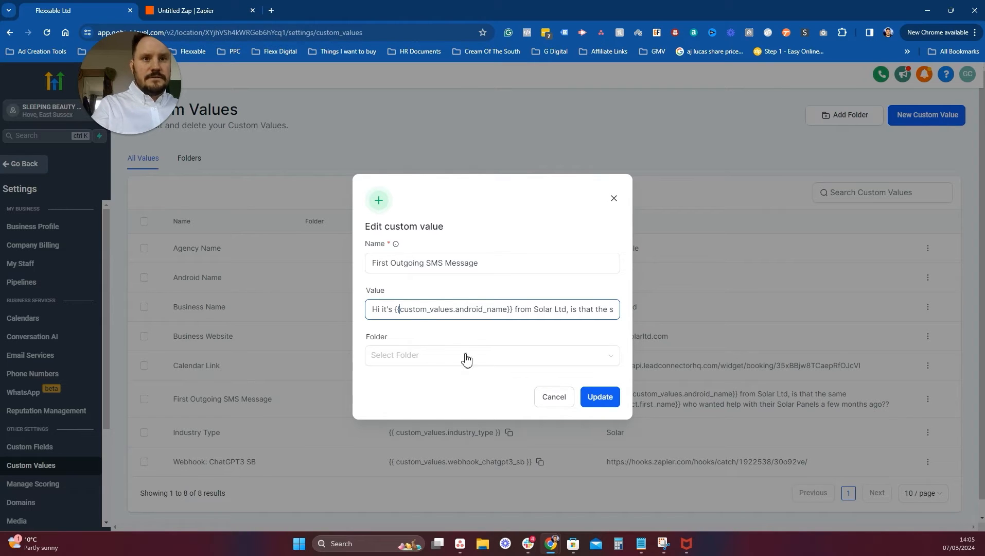
{"action": "left_click", "coordinate": [601, 404]}
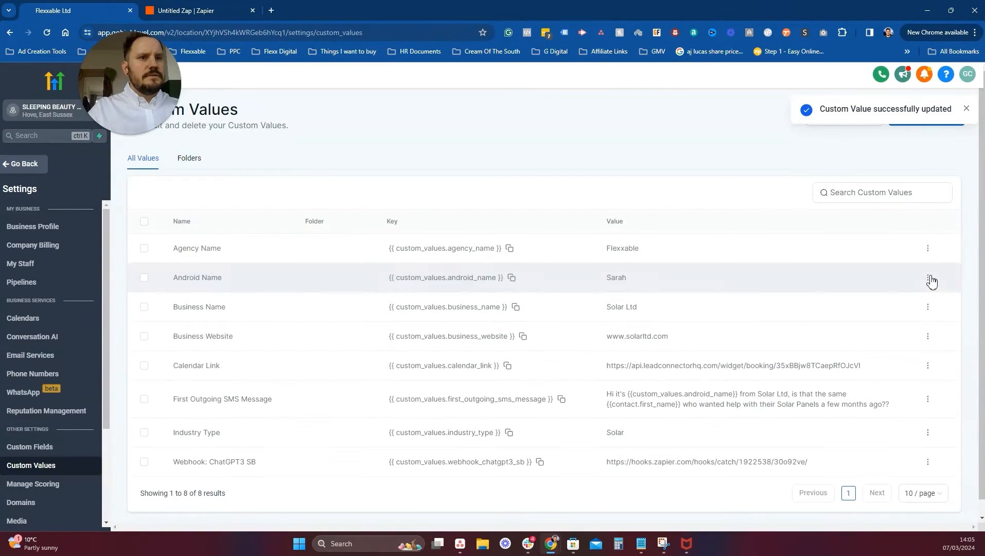
Resave the Android Name custom value as Sarah and return to the test contact.
{"action": "left_click", "coordinate": [929, 279]}
{"action": "left_click", "coordinate": [929, 312]}
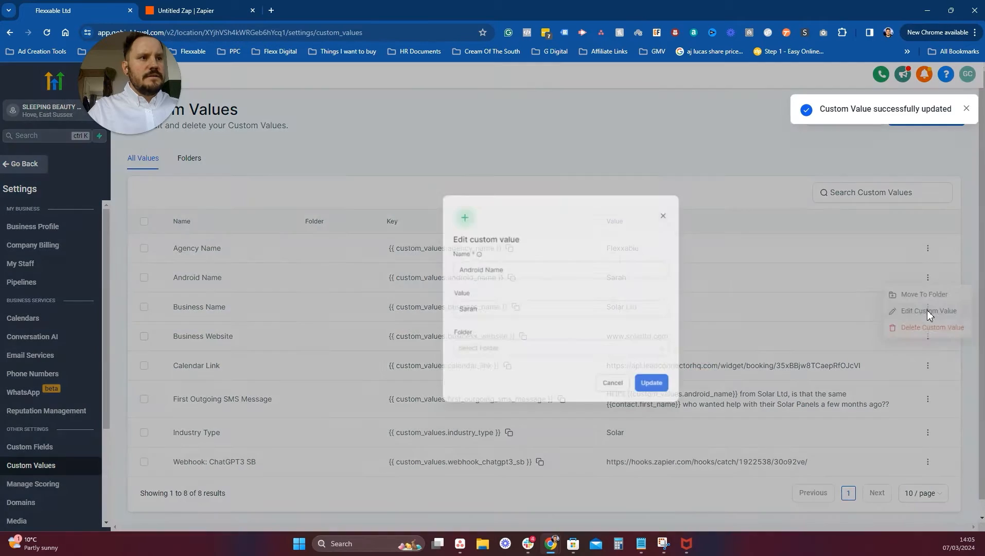
{"action": "left_click", "coordinate": [422, 314]}
{"action": "key", "text": "BackSpace"}
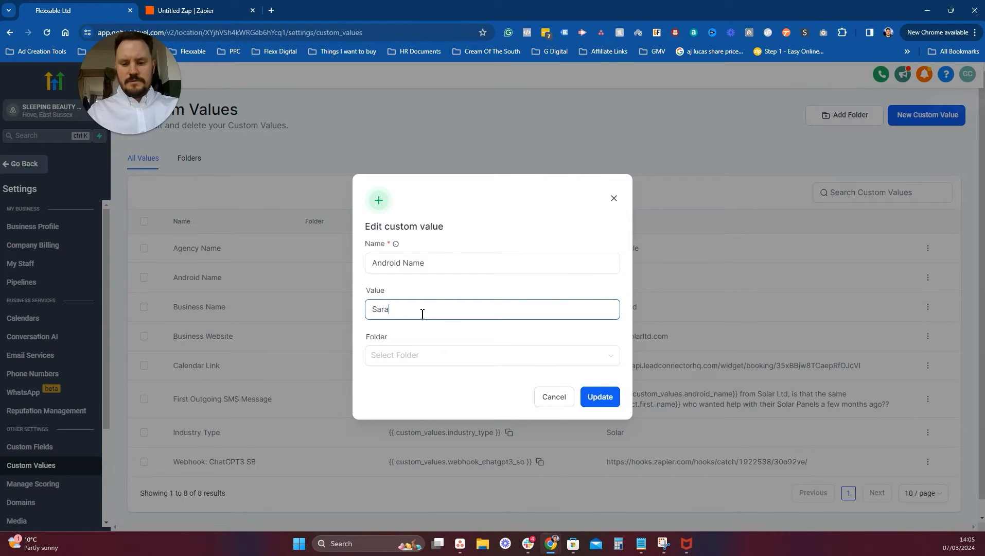
{"action": "type", "text": "h"}
{"action": "left_click", "coordinate": [593, 397]}
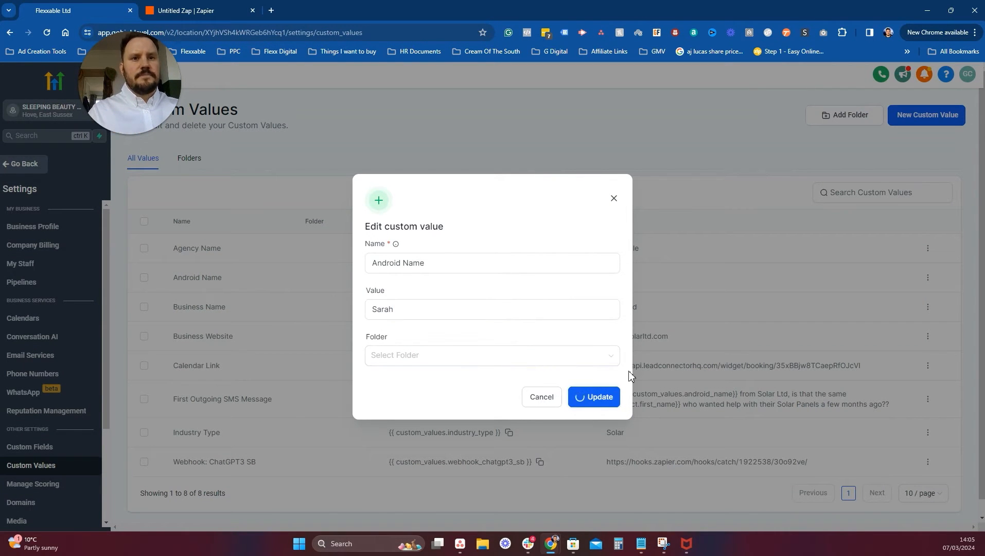
{"action": "left_click", "coordinate": [458, 315]}
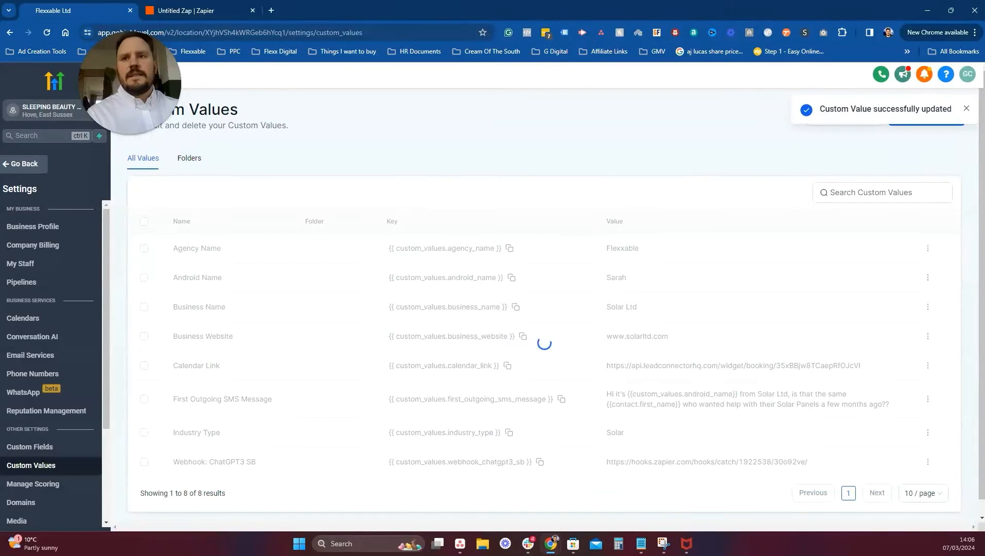
{"action": "left_click", "coordinate": [24, 164]}
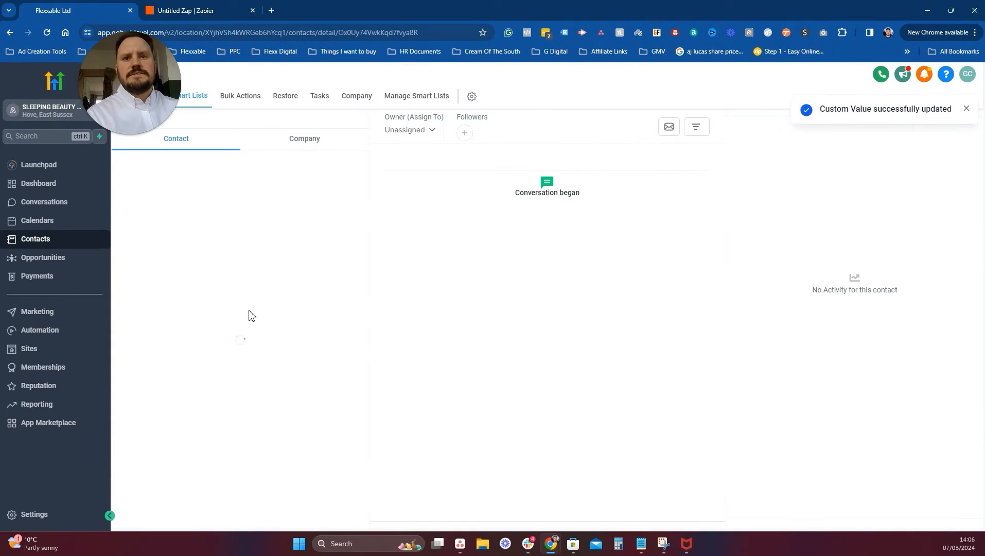
Remove the test contact from the GPT Conversation Start workflow and confirm.
{"action": "scroll", "coordinate": [263, 381], "scroll_direction": "down", "scroll_amount": 10}
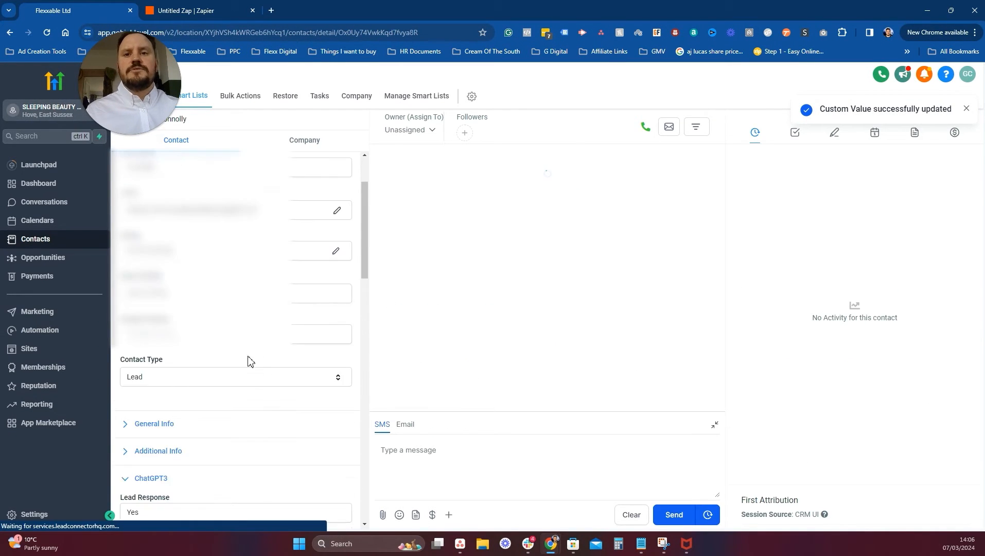
{"action": "scroll", "coordinate": [252, 345], "scroll_direction": "up", "scroll_amount": 1}
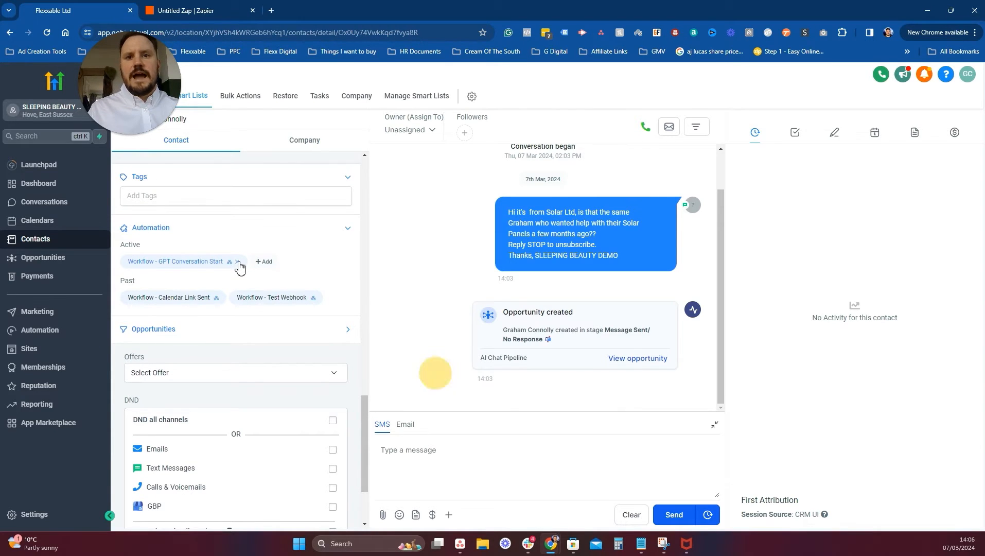
{"action": "left_click", "coordinate": [238, 262]}
{"action": "left_click", "coordinate": [637, 168]}
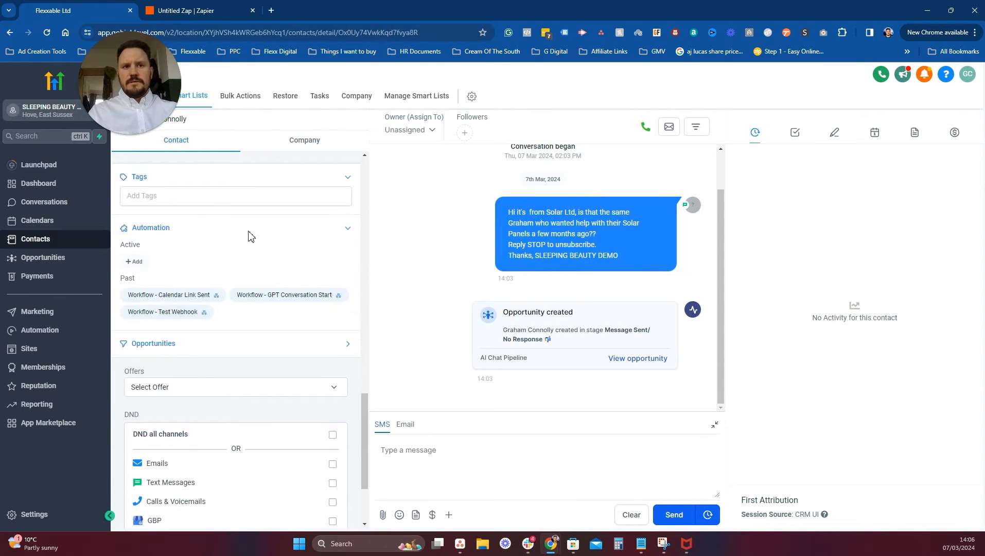
Re-enrol the contact in GPT Conversation Start, found by searching 'gpt'.
{"action": "left_click", "coordinate": [134, 261]}
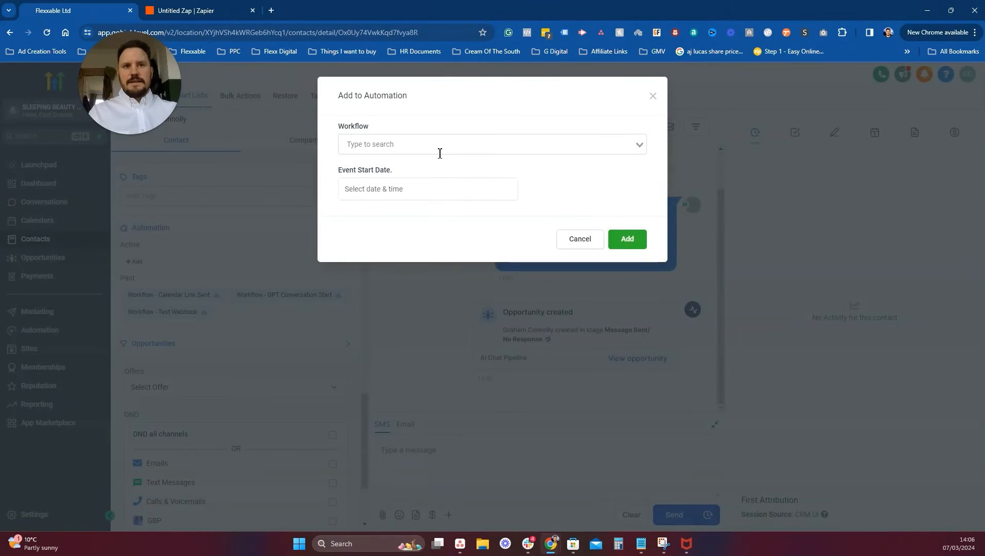
{"action": "left_click", "coordinate": [435, 149]}
{"action": "type", "text": "gpt"}
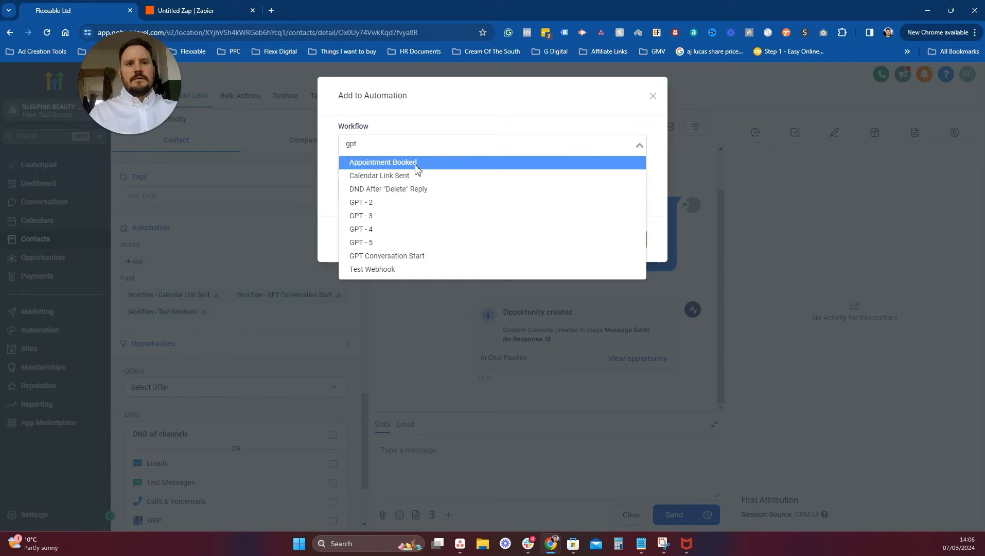
{"action": "left_click", "coordinate": [464, 217]}
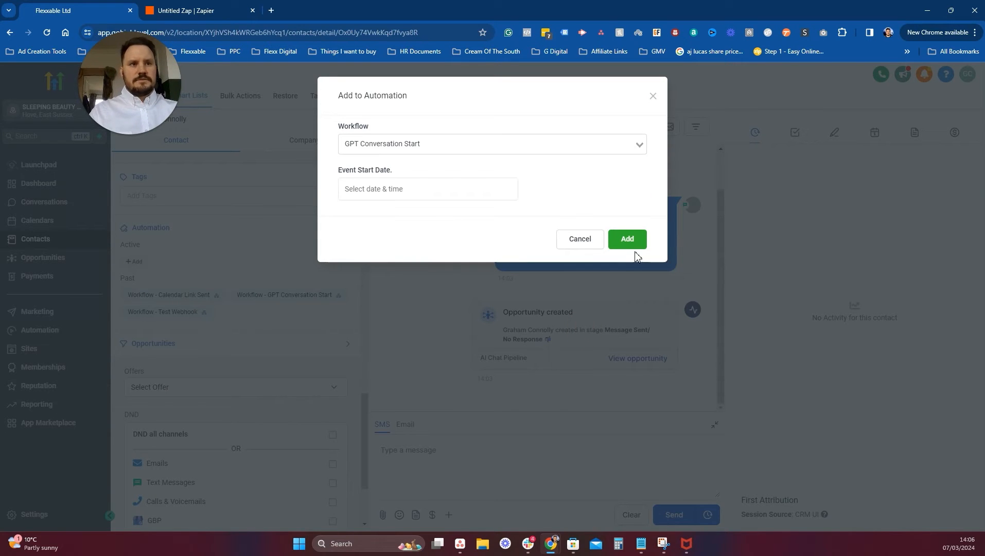
{"action": "left_click", "coordinate": [631, 243]}
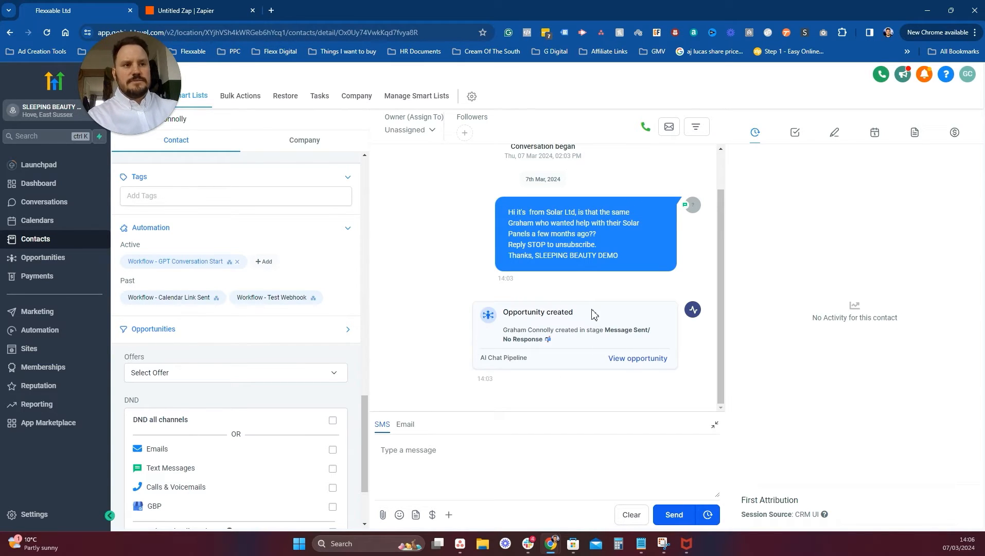
{"action": "scroll", "coordinate": [286, 230], "scroll_direction": "down", "scroll_amount": 1}
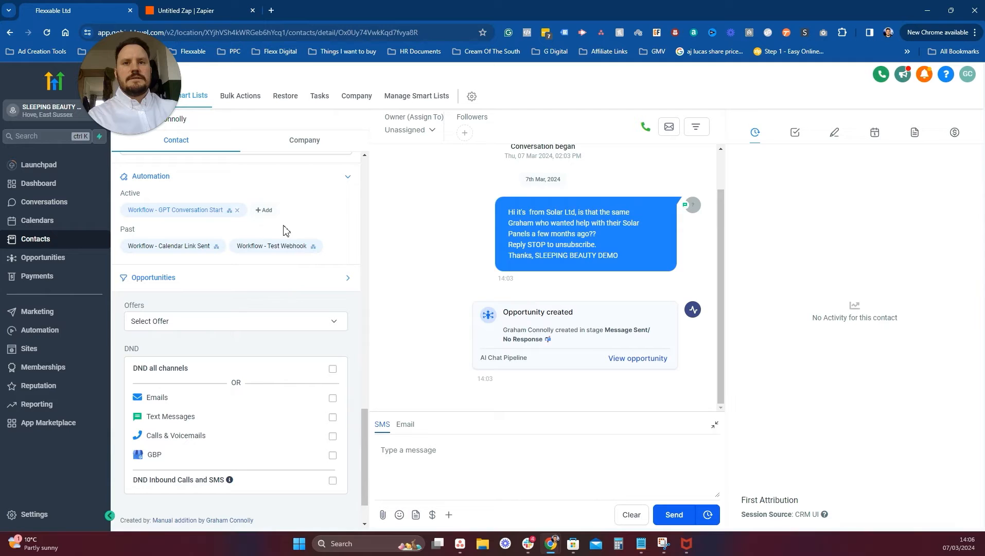
Check the GPT Conversation Start execution logs, then close that tab and return to the contact's conversation.
{"action": "left_click", "coordinate": [230, 216]}
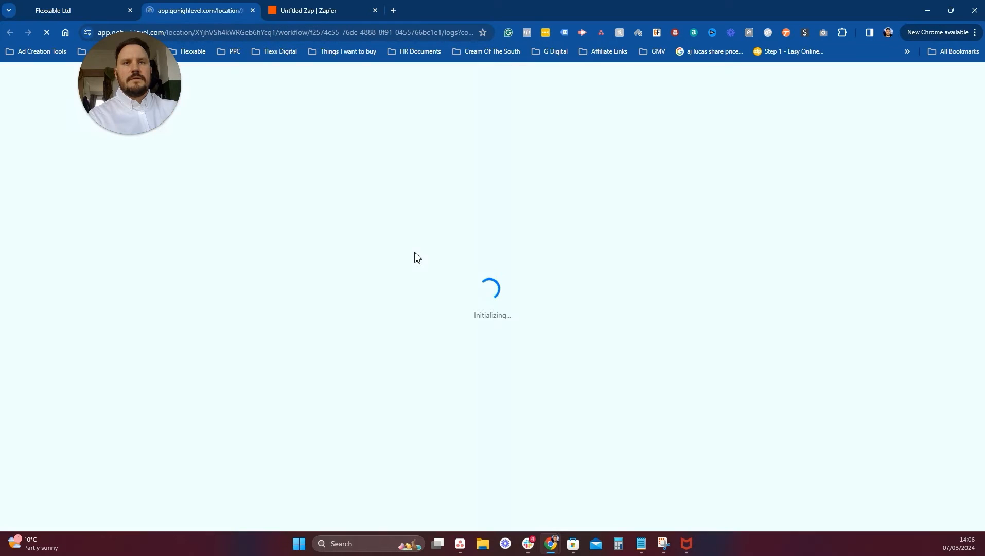
{"action": "left_click", "coordinate": [98, 5]}
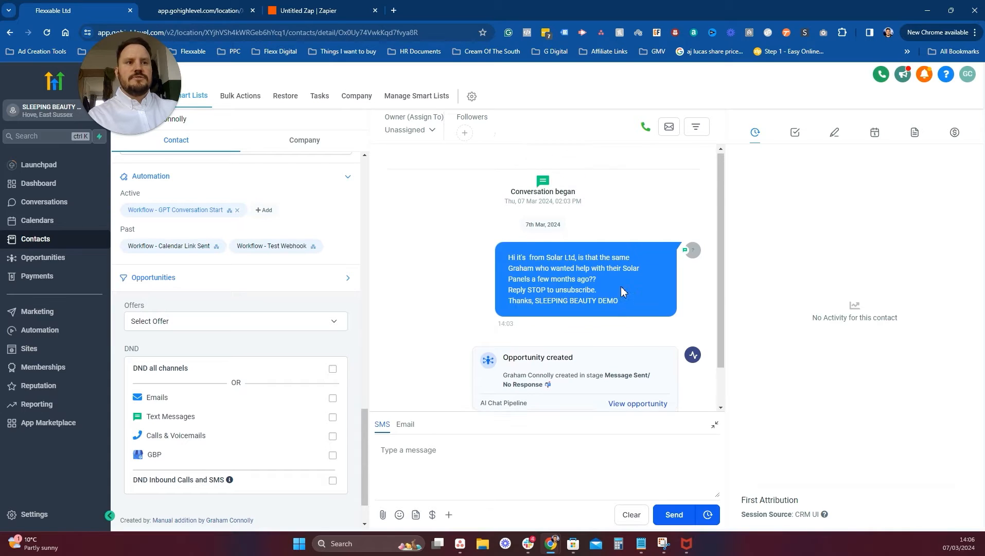
{"action": "left_click", "coordinate": [191, 9]}
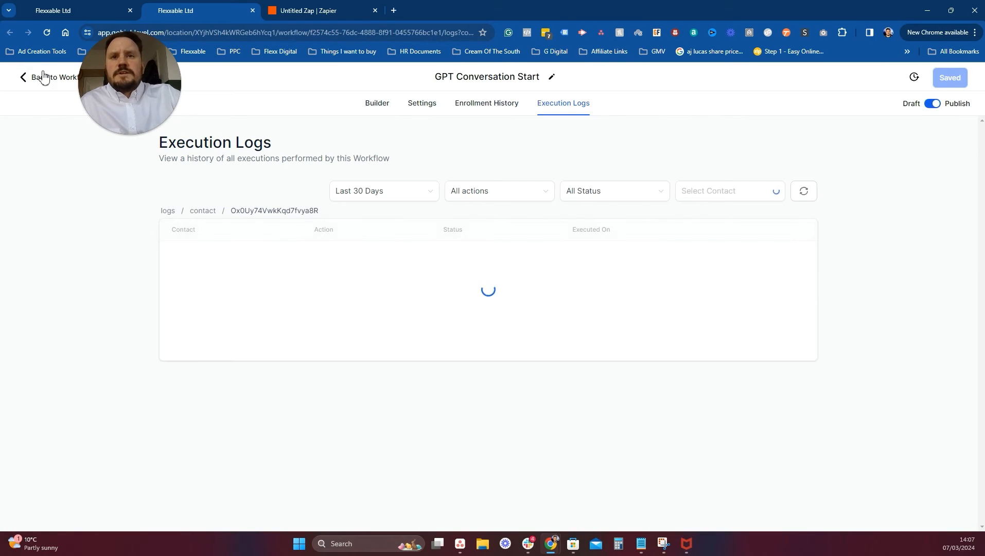
{"action": "left_click", "coordinate": [44, 78]}
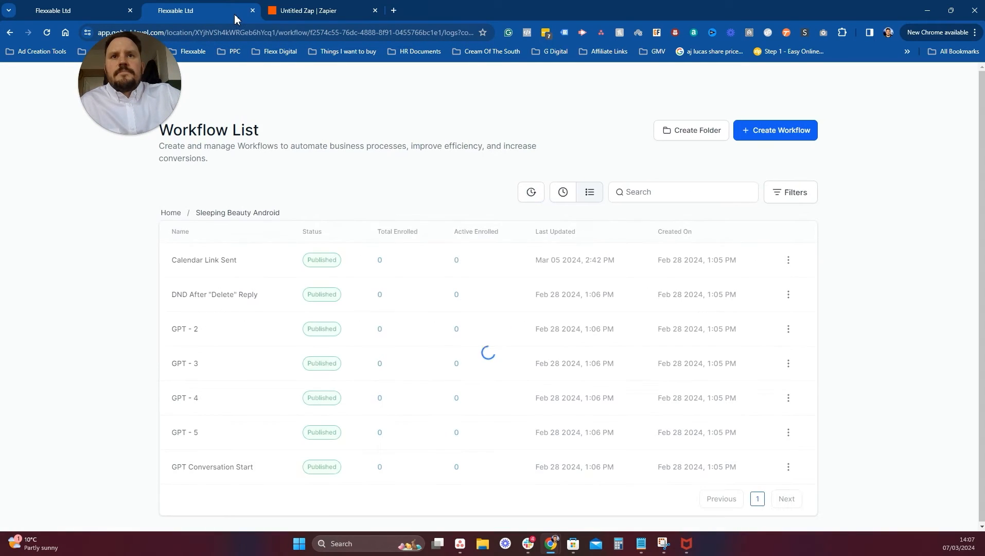
{"action": "left_click", "coordinate": [100, 6]}
{"action": "scroll", "coordinate": [592, 278], "scroll_direction": "down", "scroll_amount": 2}
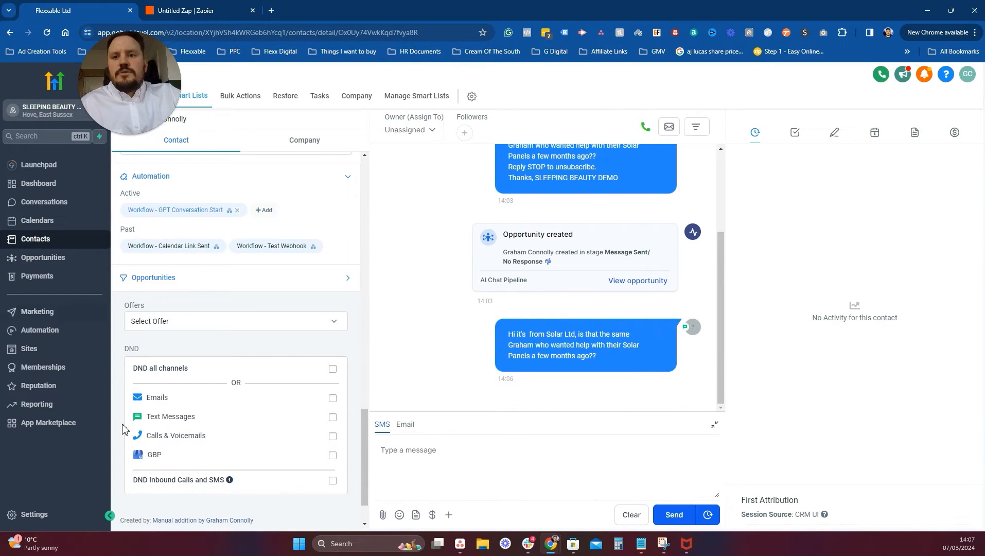
Replace the android name placeholder in the First Outgoing SMS Message value with Sarah and update it.
{"action": "left_click", "coordinate": [52, 502]}
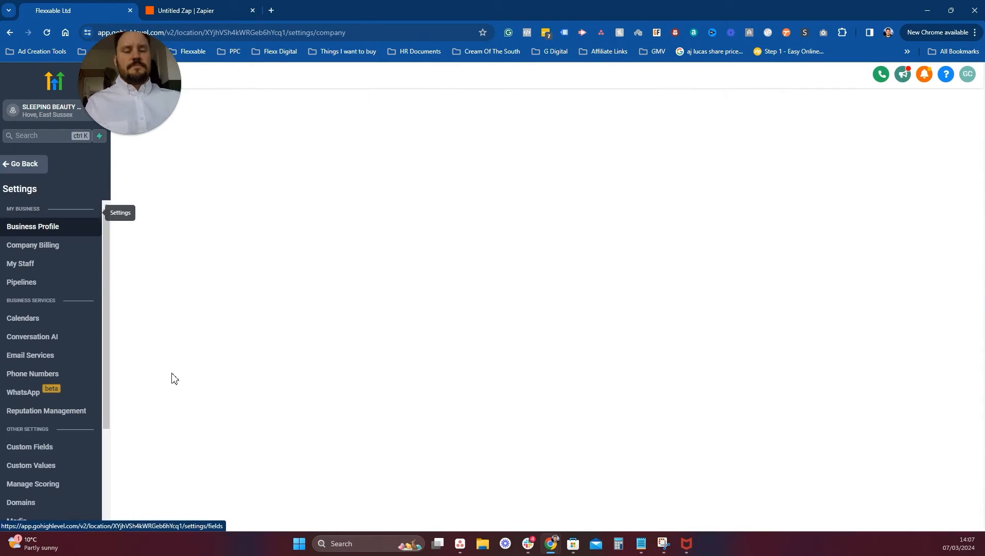
{"action": "left_click", "coordinate": [64, 471]}
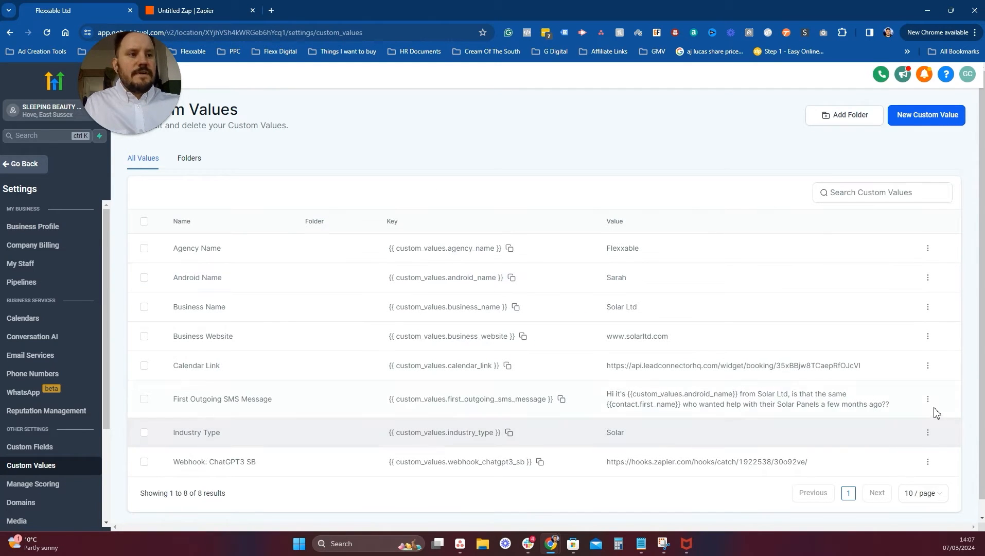
{"action": "left_click", "coordinate": [928, 400]}
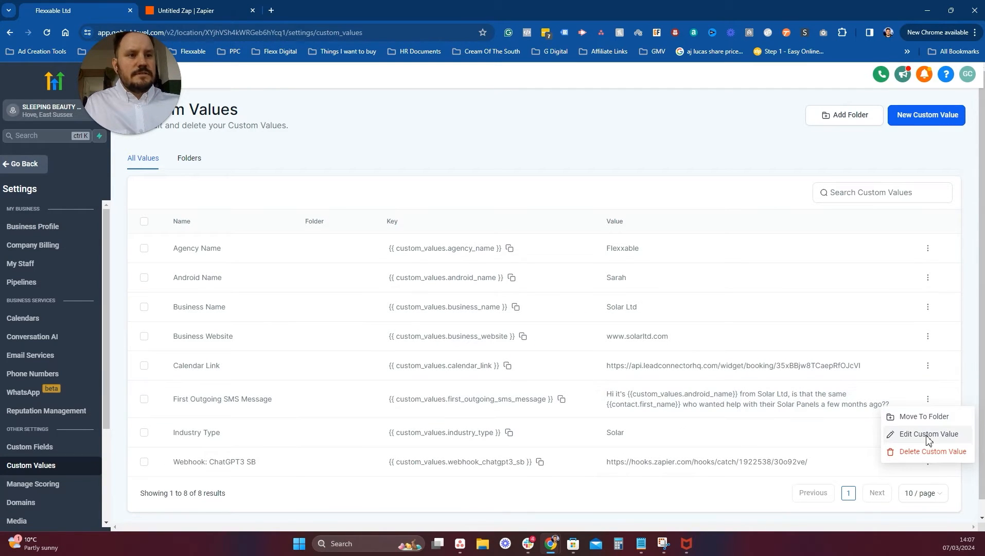
{"action": "left_click", "coordinate": [929, 434]}
{"action": "left_click_drag", "start_coordinate": [515, 309], "coordinate": [392, 309]}
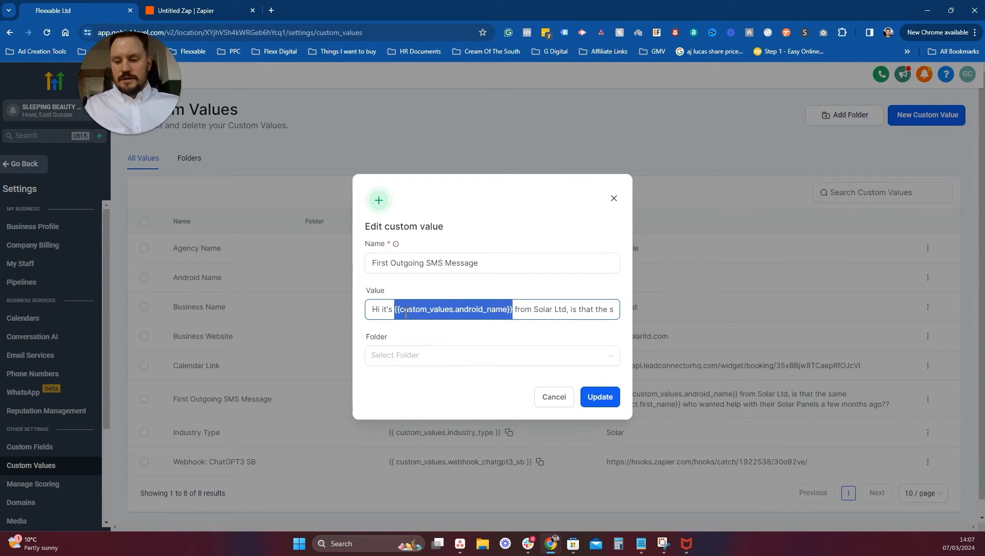
{"action": "type", "text": "Sarah"}
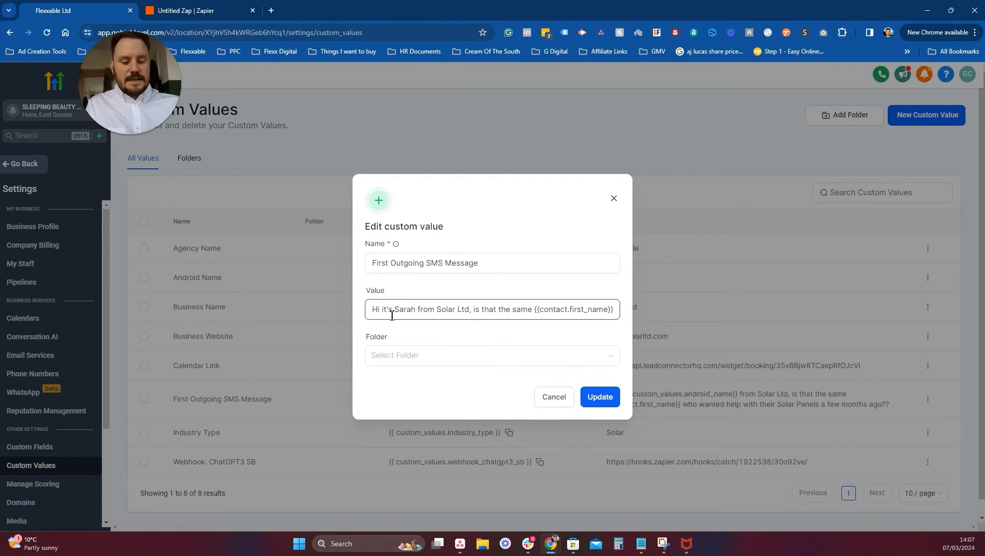
{"action": "left_click", "coordinate": [603, 397]}
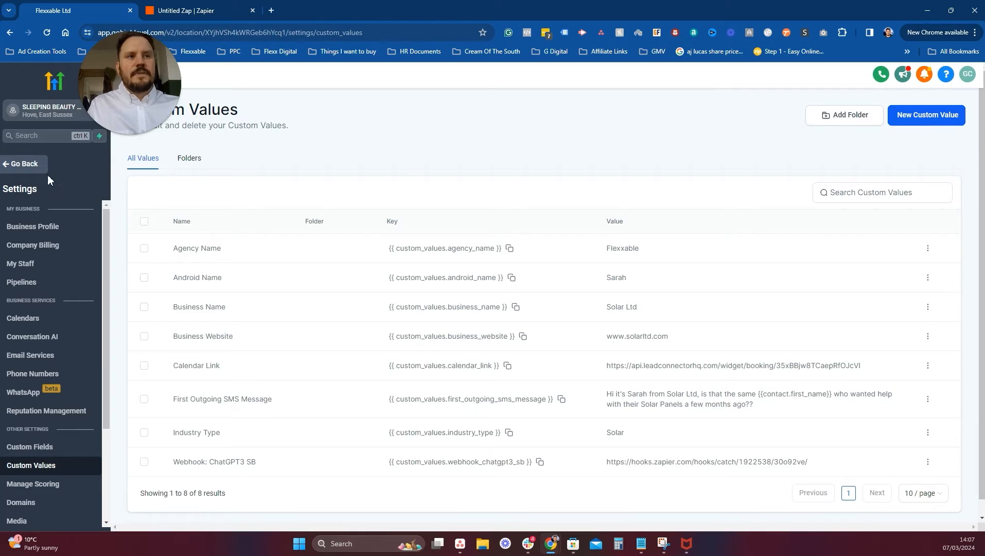
{"action": "left_click", "coordinate": [24, 169]}
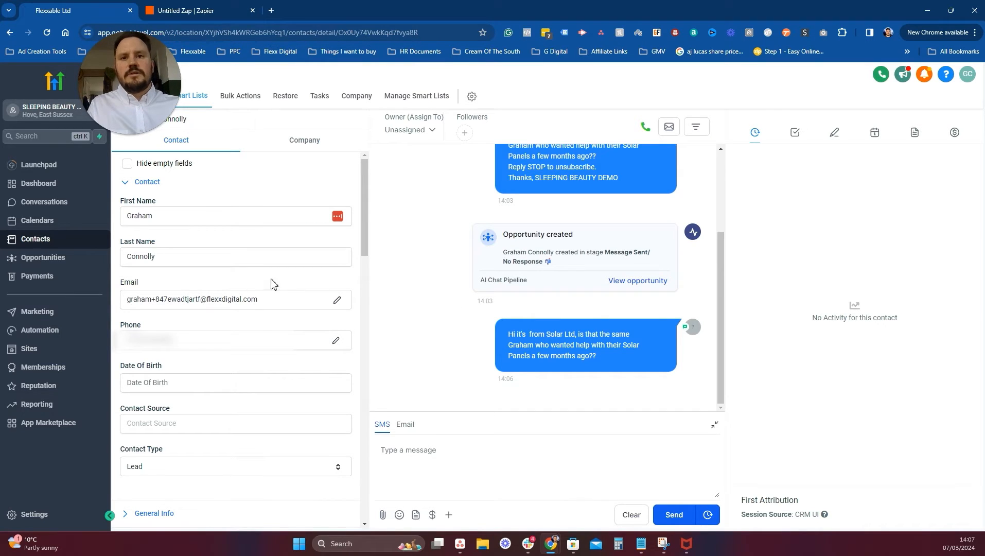
Append 'sdf' to the test contact's email address and save the contact.
{"action": "left_click", "coordinate": [196, 299]}
{"action": "type", "text": "sdf"}
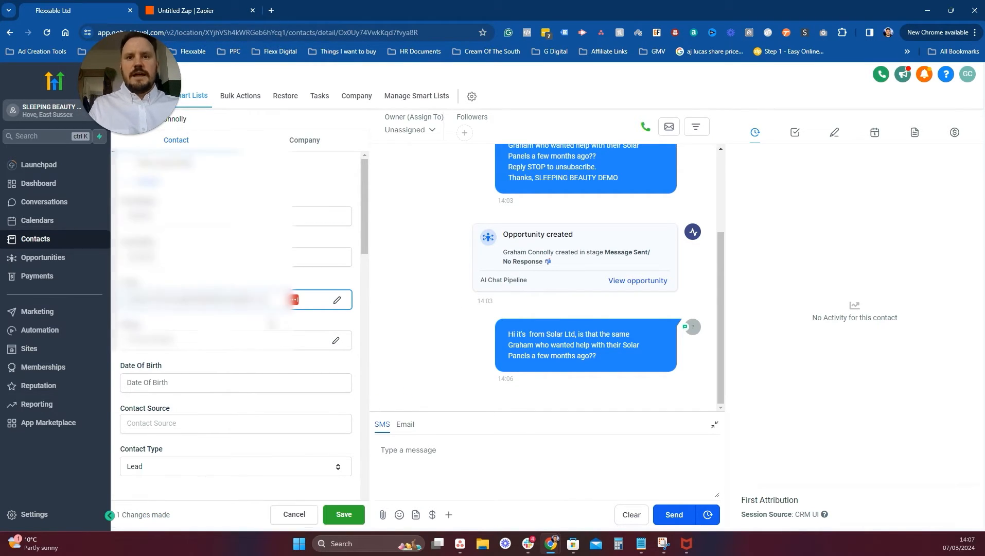
{"action": "scroll", "coordinate": [319, 381], "scroll_direction": "down", "scroll_amount": 3}
{"action": "scroll", "coordinate": [320, 380], "scroll_direction": "down", "scroll_amount": 12}
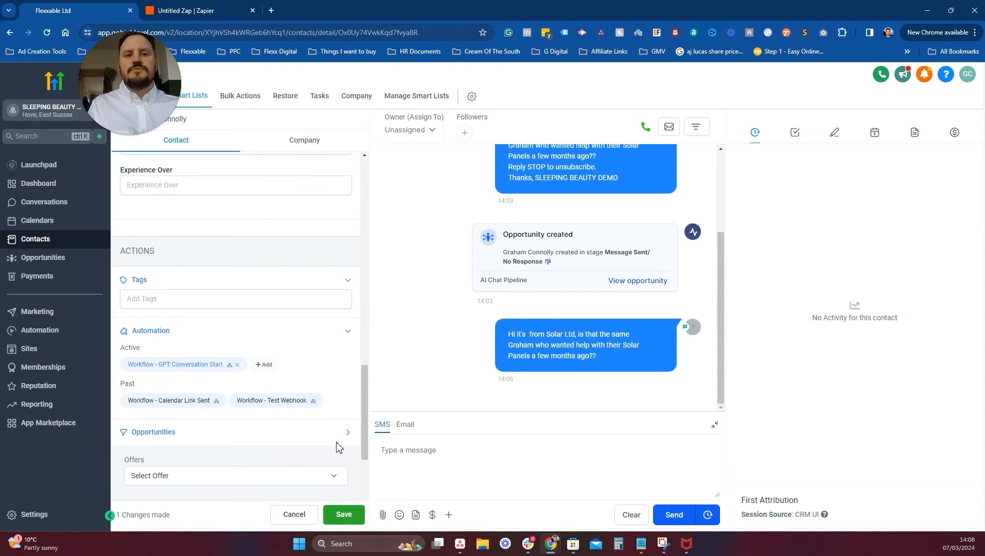
{"action": "left_click", "coordinate": [349, 517]}
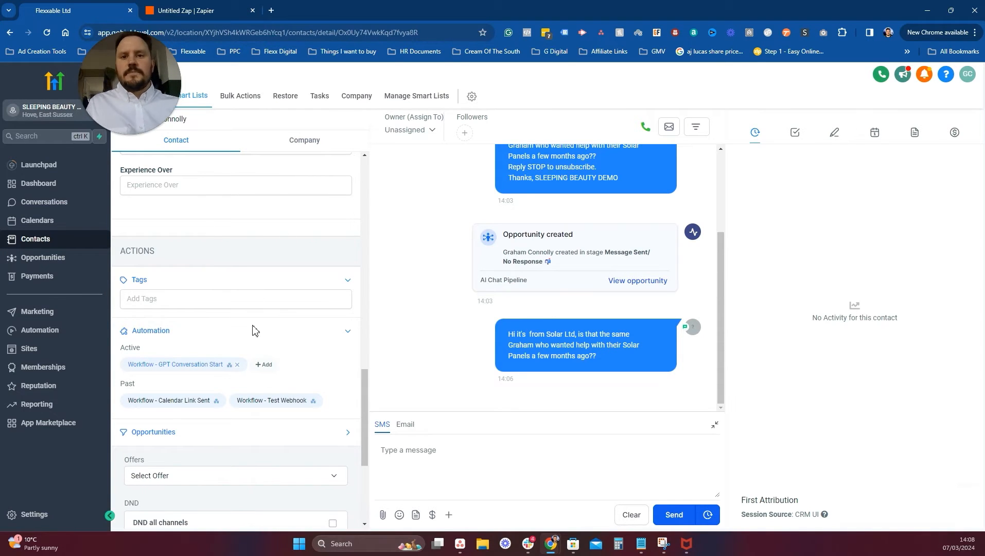
Remove the contact from the active GPT Conversation Start workflow and reload the page.
{"action": "left_click", "coordinate": [238, 364]}
{"action": "left_click", "coordinate": [652, 161]}
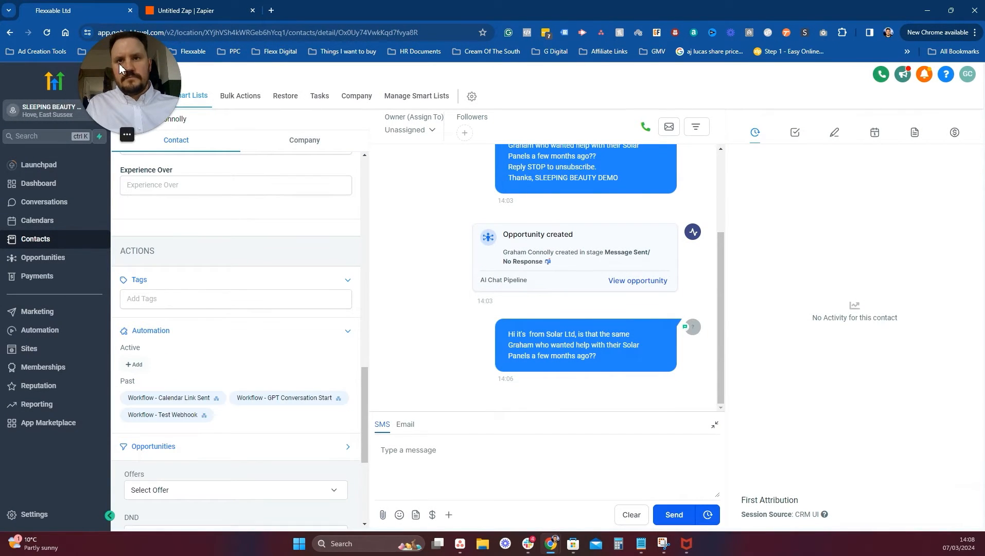
{"action": "left_click", "coordinate": [46, 35]}
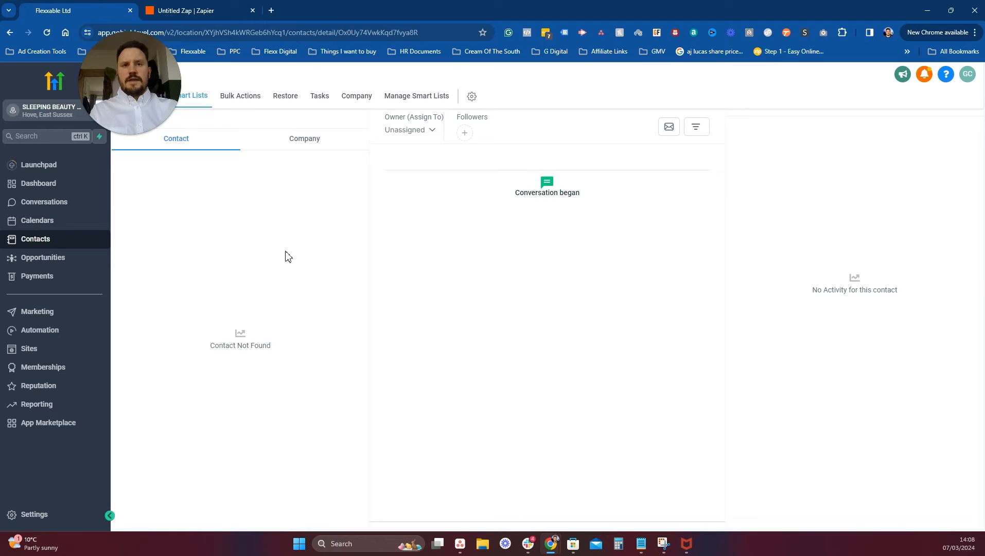
{"action": "scroll", "coordinate": [243, 291], "scroll_direction": "down", "scroll_amount": 15}
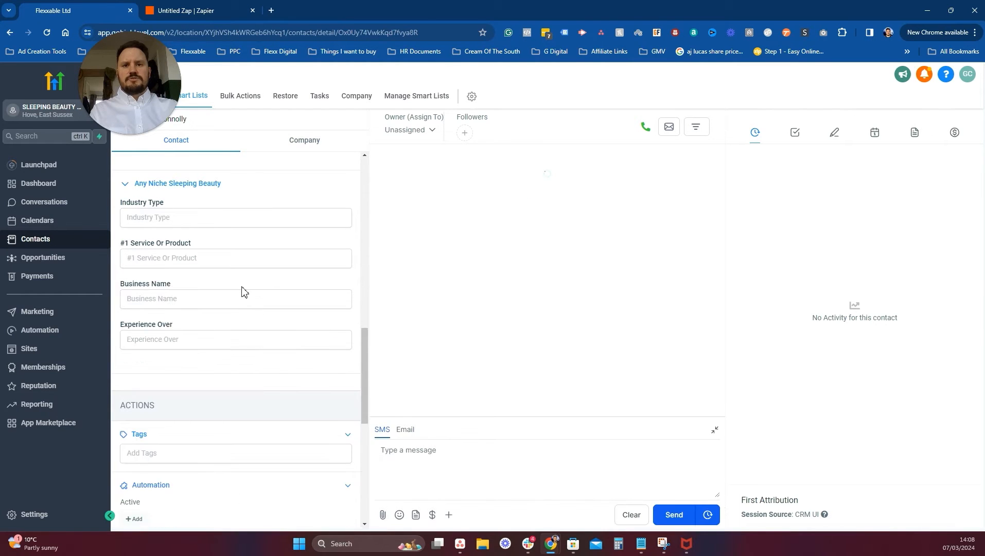
{"action": "scroll", "coordinate": [243, 291], "scroll_direction": "down", "scroll_amount": 1}
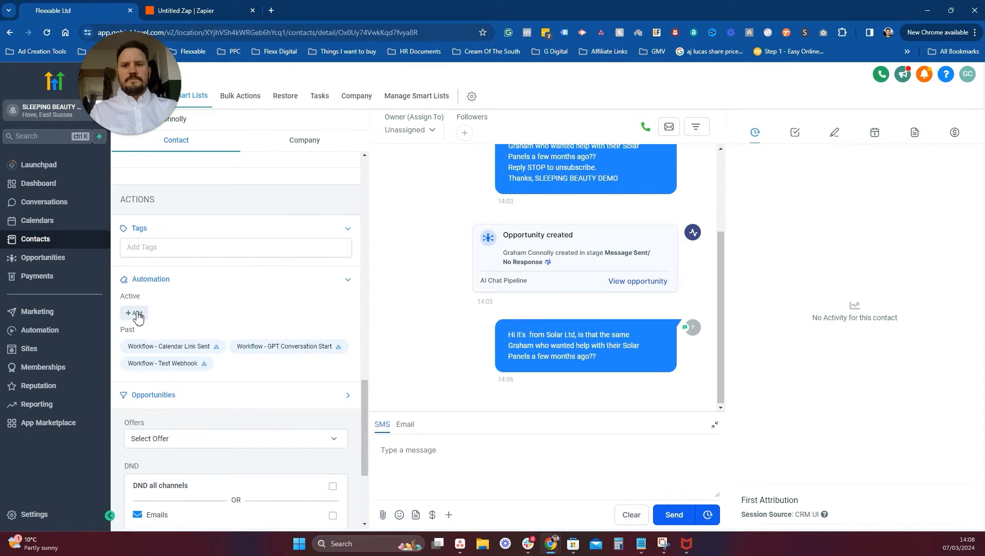
Add the contact to the GPT Conversation Start workflow, found by searching 'gpt'.
{"action": "left_click", "coordinate": [134, 314]}
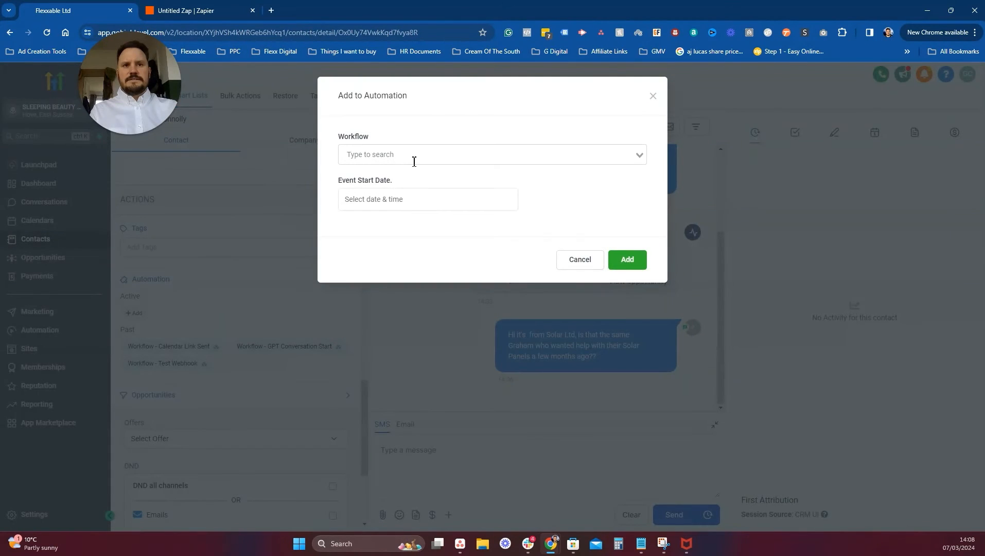
{"action": "left_click", "coordinate": [415, 159]}
{"action": "type", "text": "gpt"}
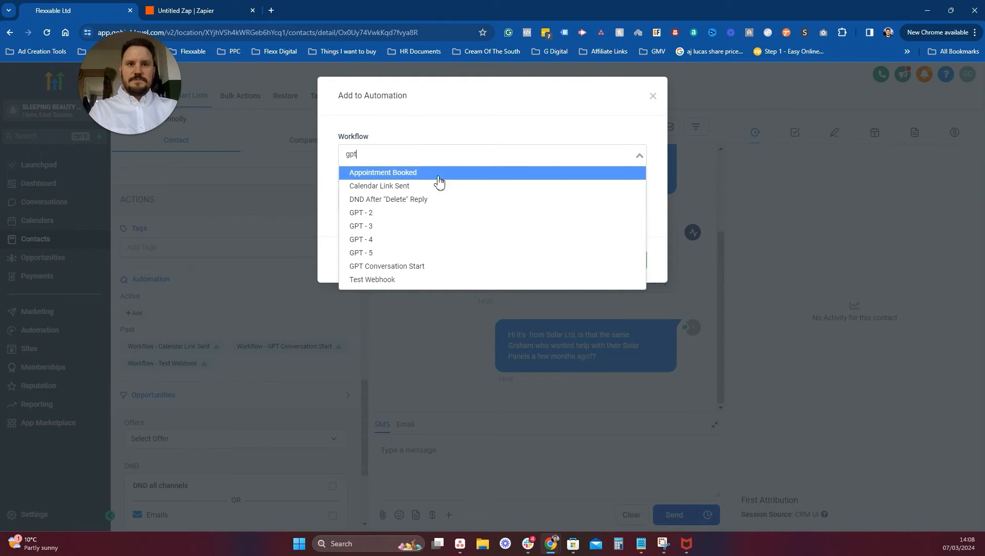
{"action": "left_click", "coordinate": [411, 268]}
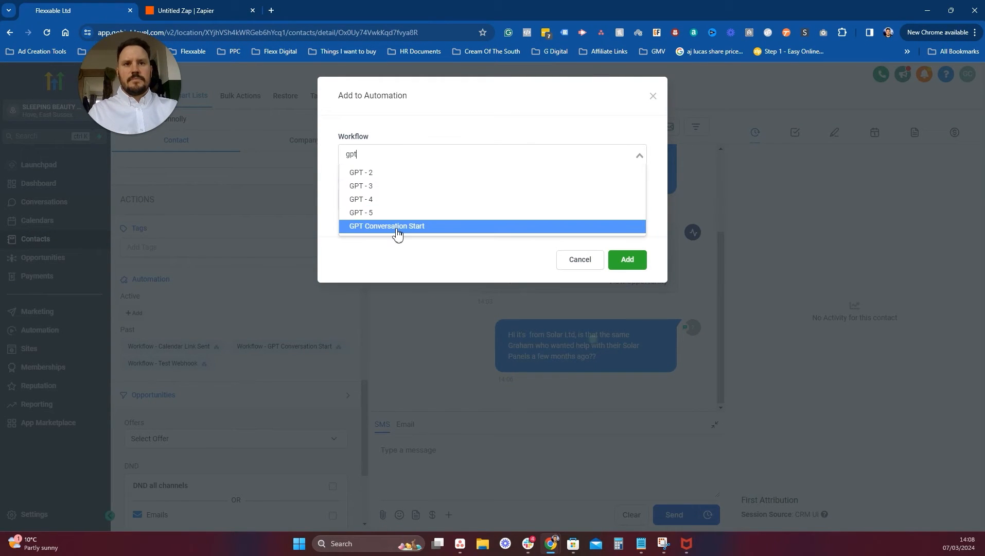
{"action": "left_click", "coordinate": [394, 227]}
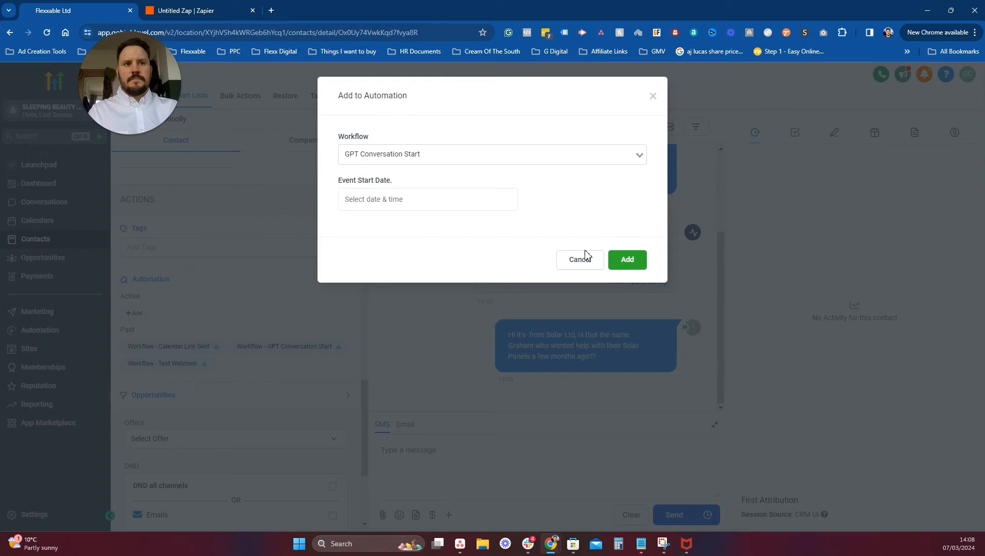
{"action": "left_click", "coordinate": [641, 263]}
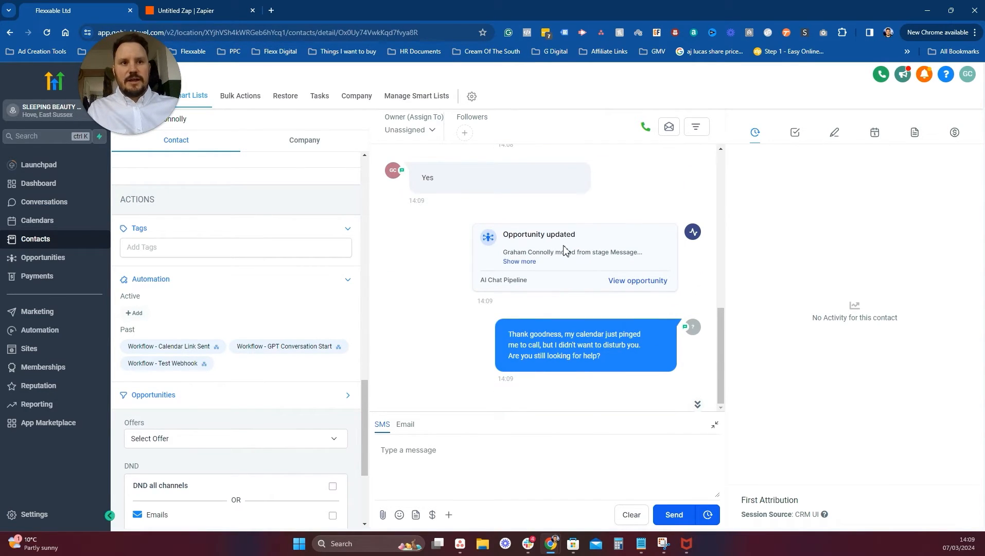
Expand the opportunity update note, view the Opportunities board in a new tab, then return to the conversation.
{"action": "left_click", "coordinate": [520, 262]}
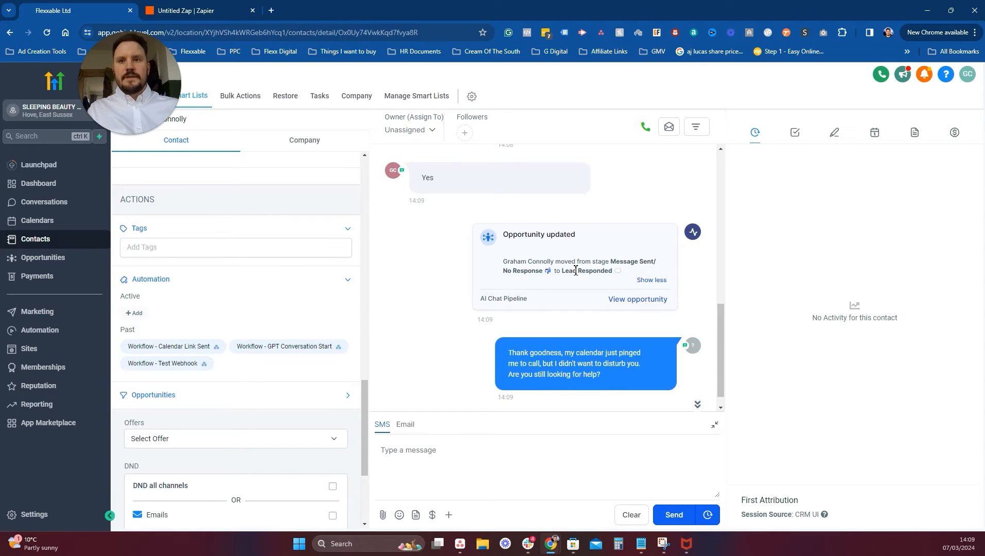
{"action": "right_click", "coordinate": [58, 259]}
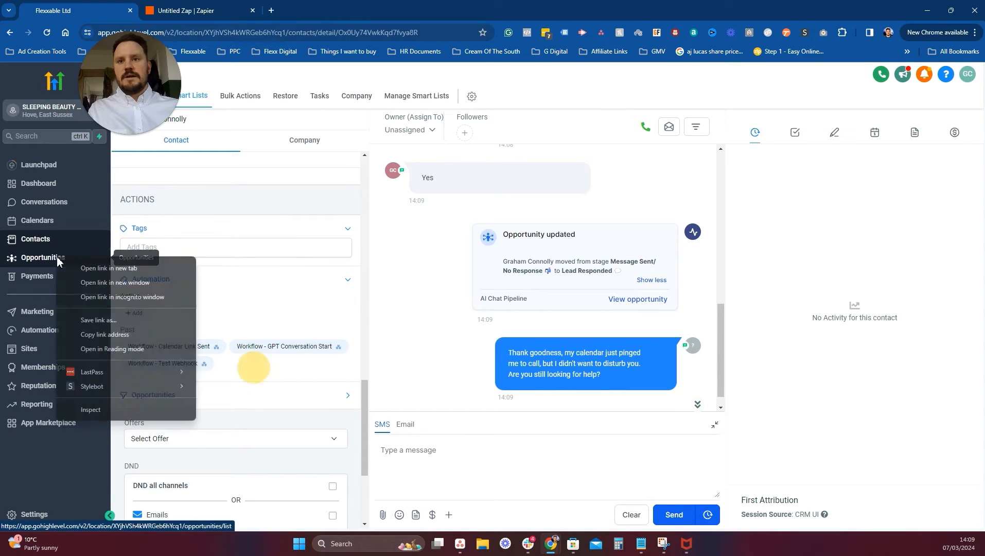
{"action": "left_click", "coordinate": [110, 268]}
{"action": "left_click", "coordinate": [198, 11]}
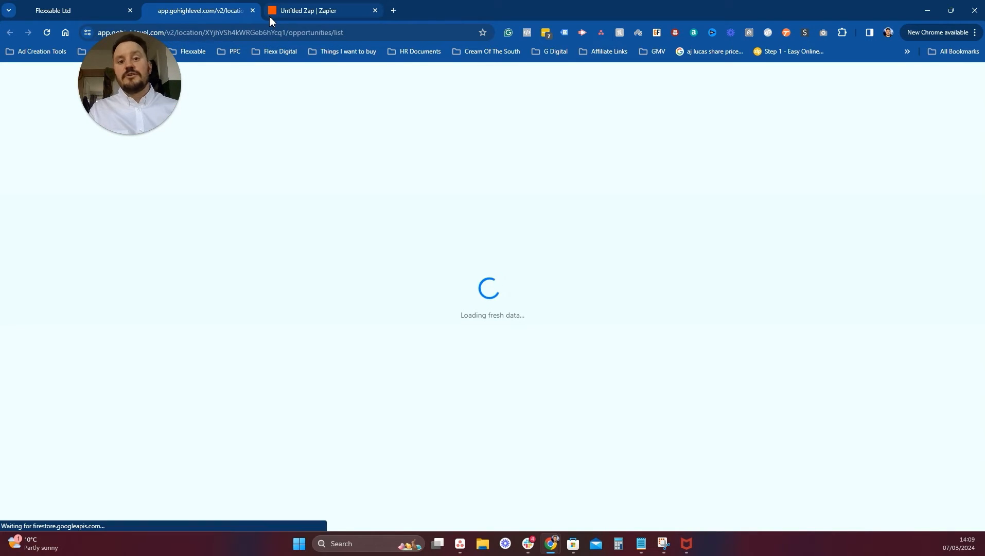
{"action": "mouse_move", "coordinate": [270, 21]}
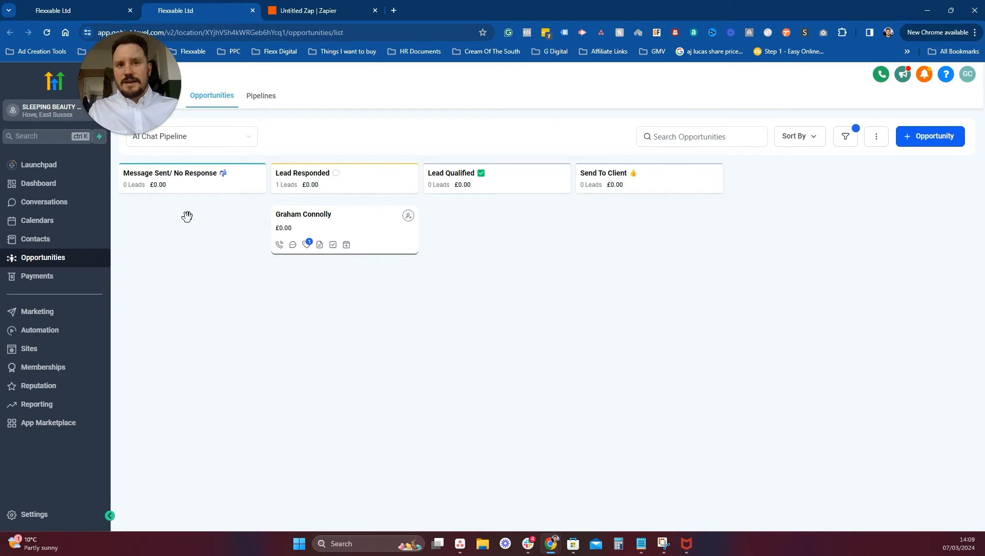
{"action": "key", "text": "ctrl+1"}
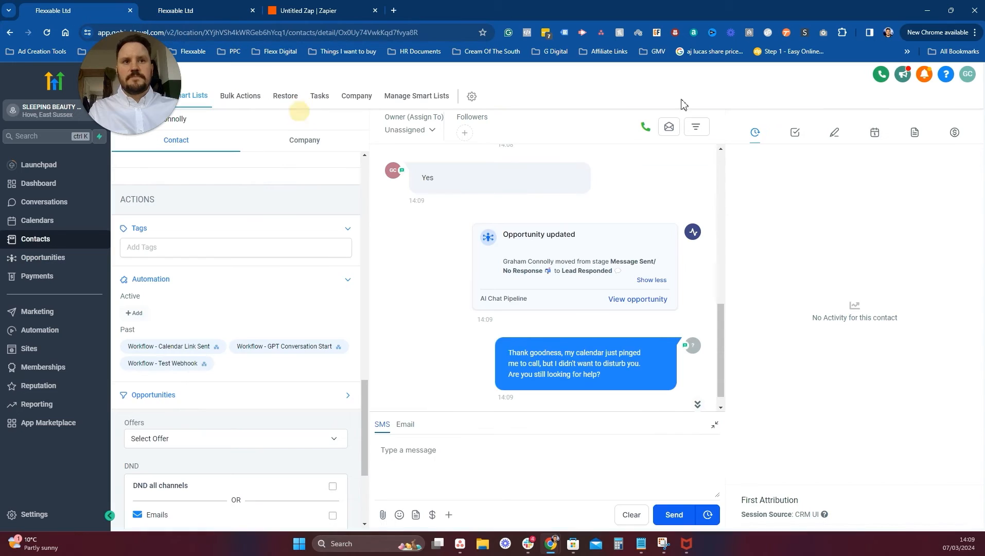
{"action": "scroll", "coordinate": [635, 323], "scroll_direction": "down", "scroll_amount": 1}
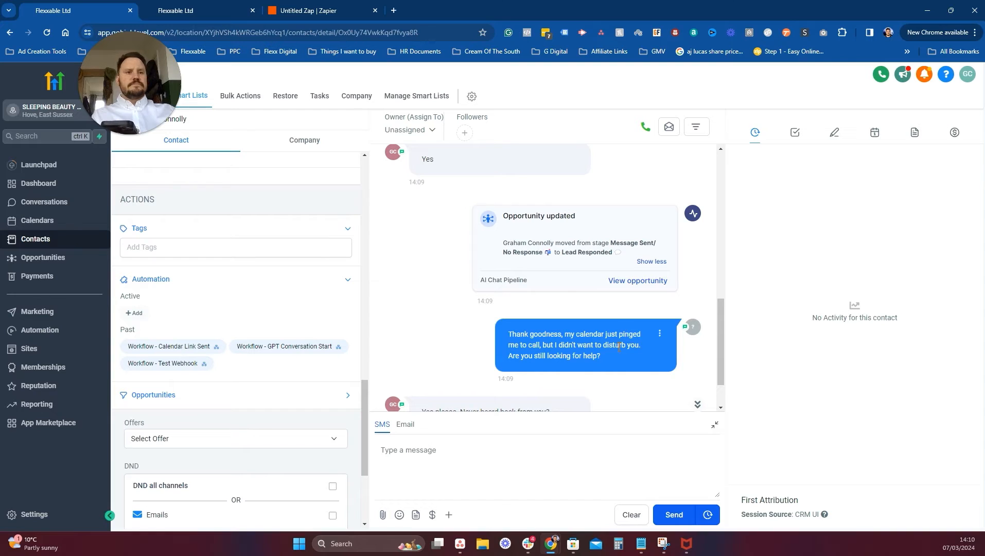
{"action": "scroll", "coordinate": [407, 381], "scroll_direction": "down", "scroll_amount": 1}
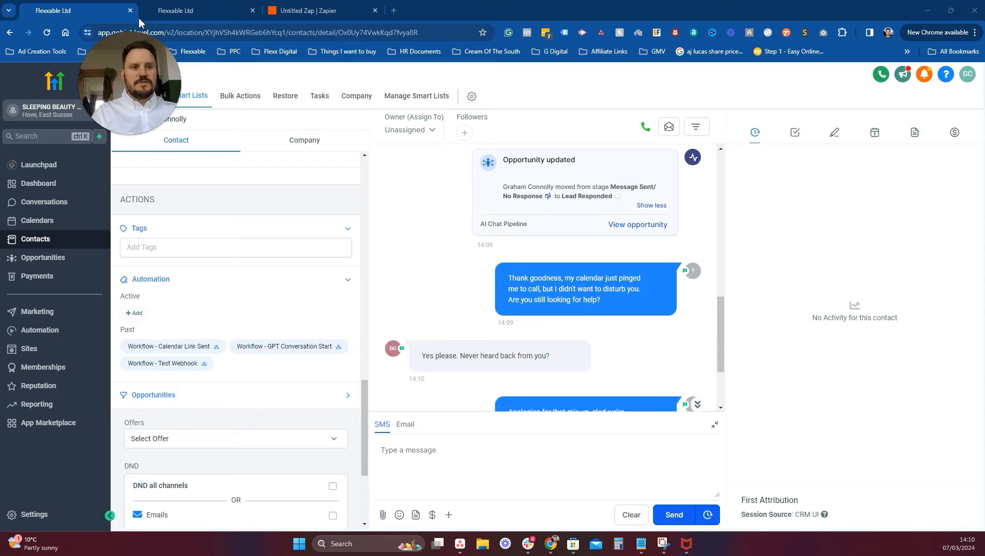
{"action": "scroll", "coordinate": [617, 345], "scroll_direction": "down", "scroll_amount": 2}
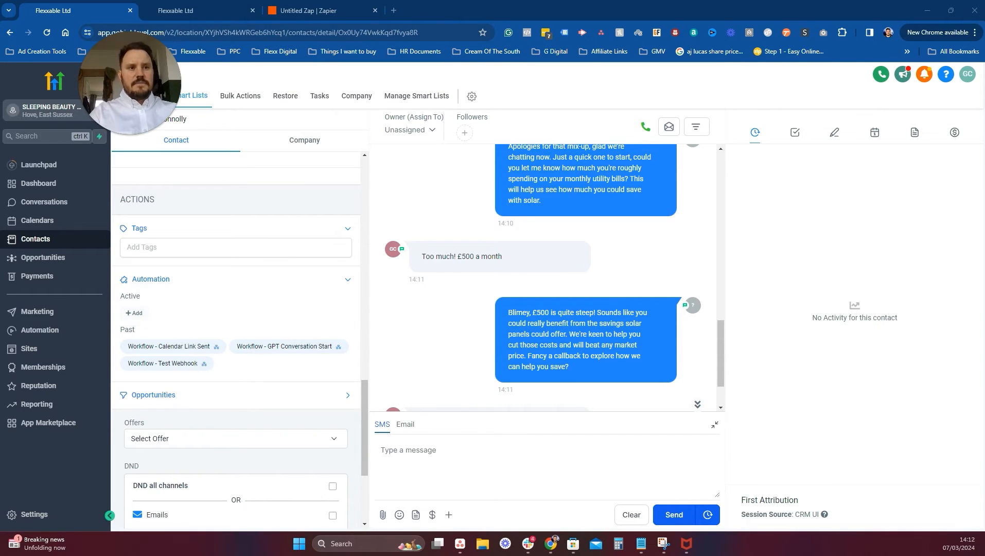
Switch to the browser tab showing the AI Chat Pipeline opportunities board.
{"action": "left_click", "coordinate": [220, 10]}
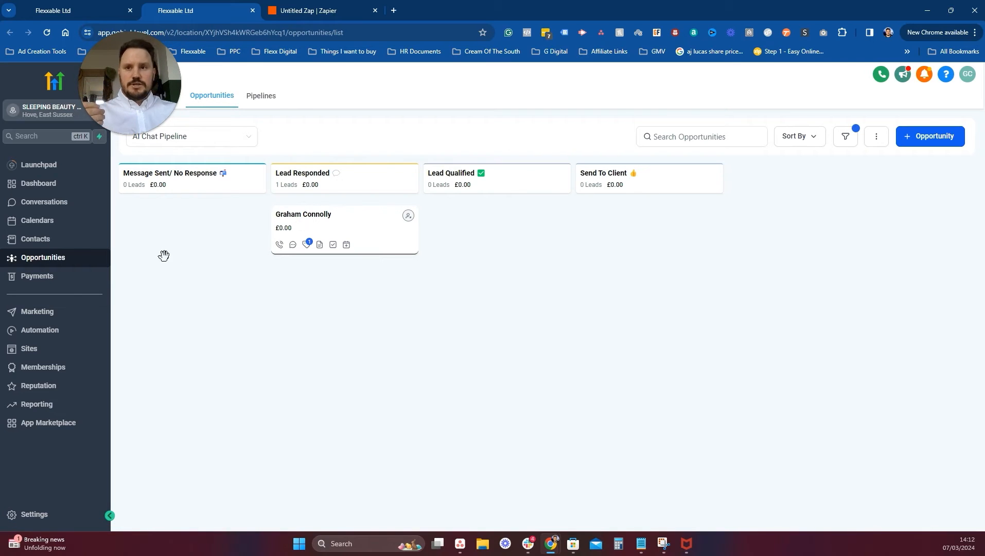
Open the workflows list in a new tab and open Calendar Link Sent from the Sleeping Beauty Android folder.
{"action": "left_click", "coordinate": [49, 337]}
{"action": "left_click", "coordinate": [10, 34]}
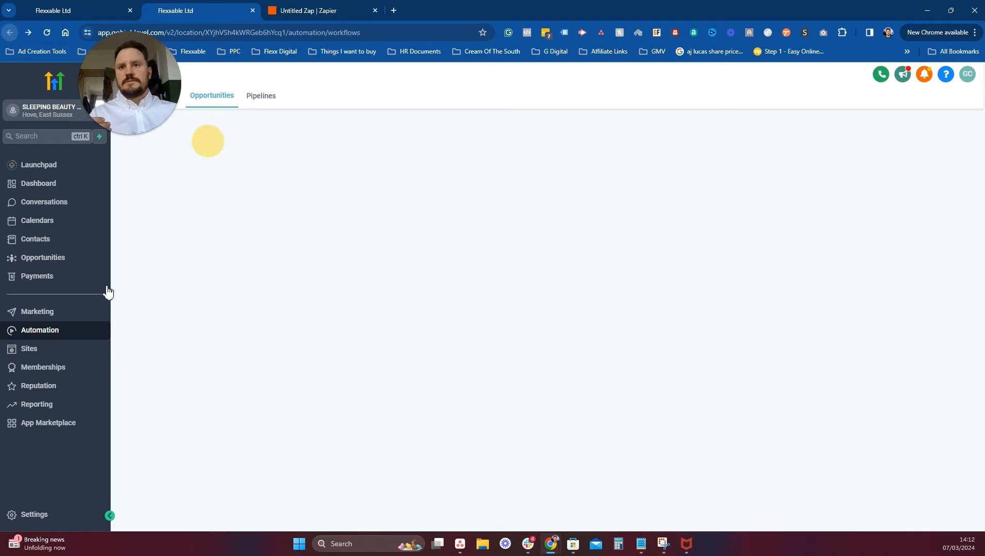
{"action": "right_click", "coordinate": [59, 330]}
{"action": "left_click", "coordinate": [108, 340]}
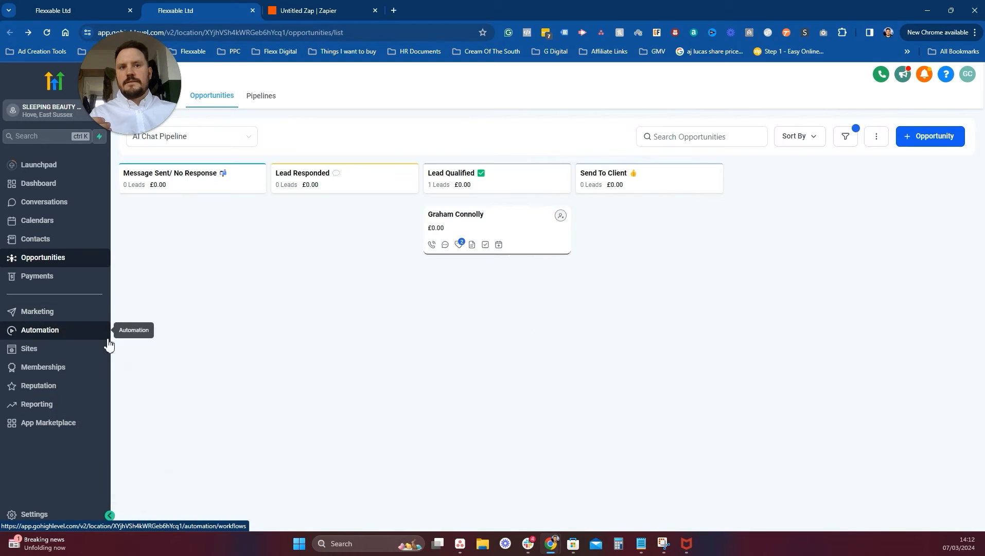
{"action": "key", "text": "ctrl+Tab"}
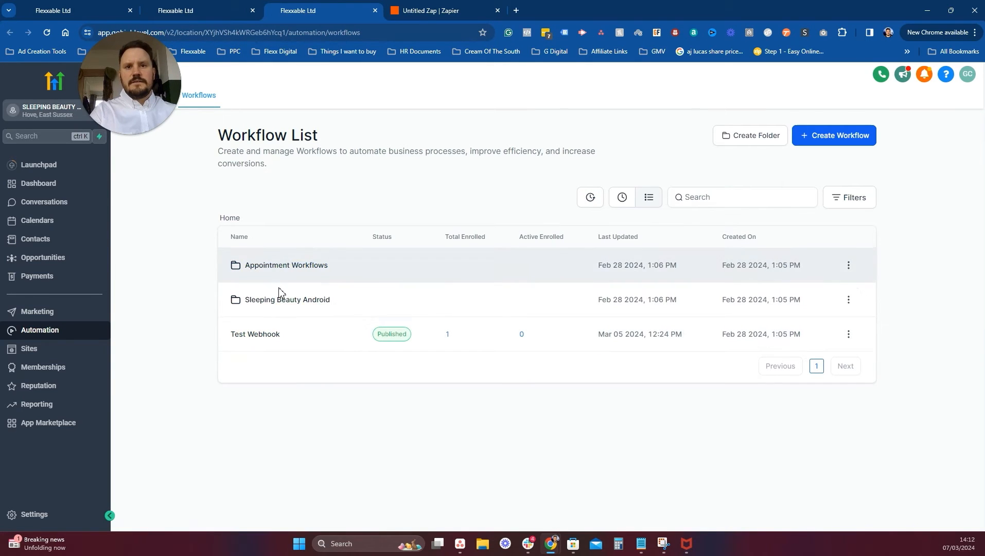
{"action": "left_click", "coordinate": [282, 301]}
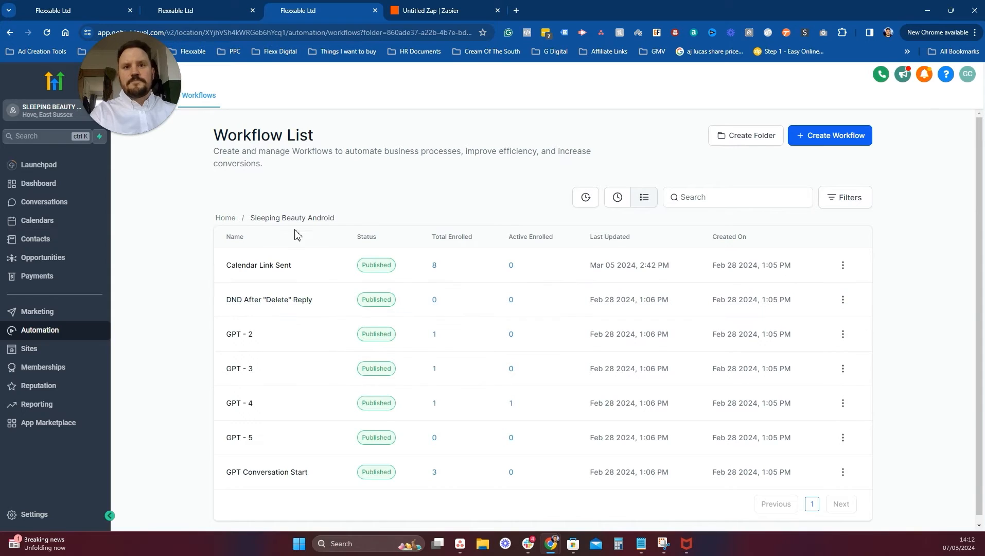
{"action": "left_click", "coordinate": [289, 267]}
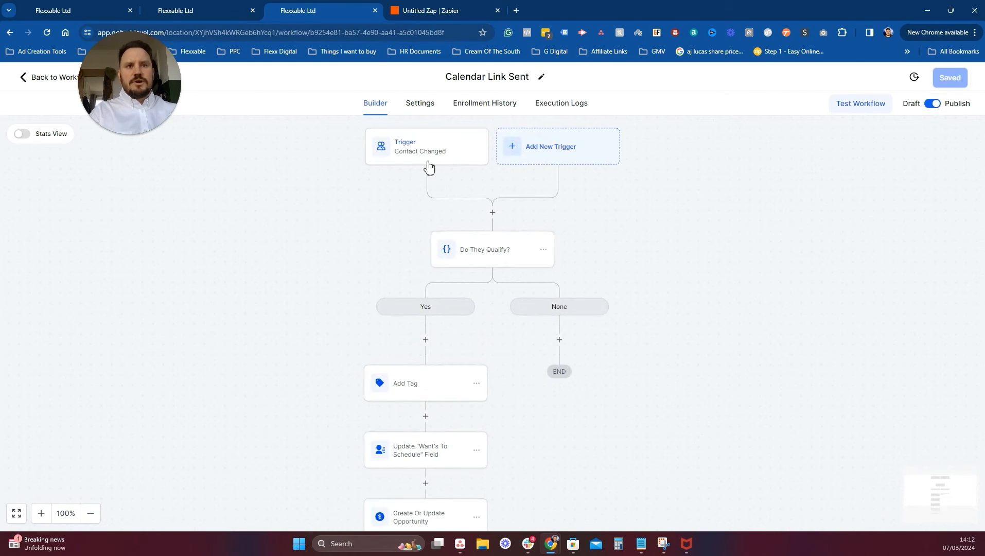
Inspect the Contact Changed trigger and the Do They Qualify? condition's calendar link without changes.
{"action": "left_click", "coordinate": [399, 152]}
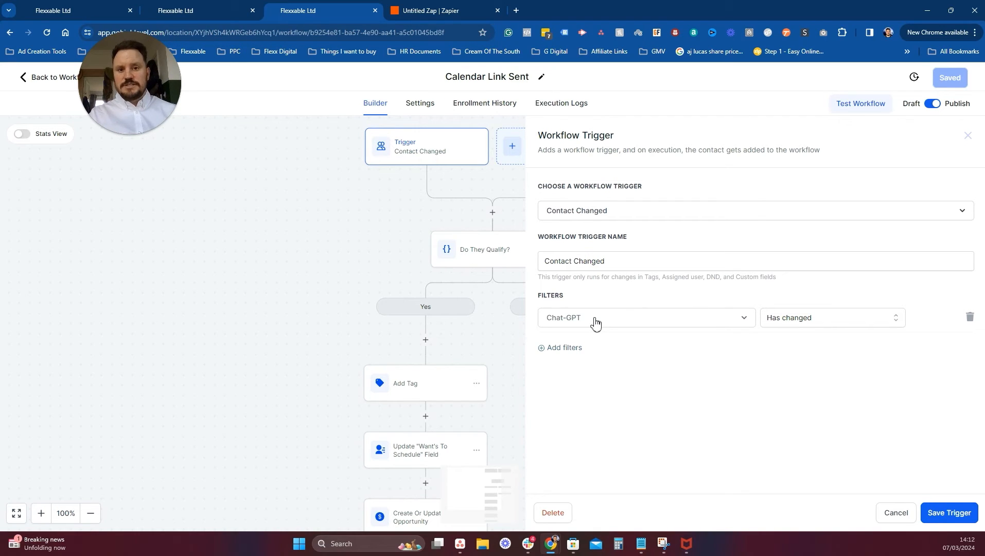
{"action": "left_click", "coordinate": [898, 512]}
{"action": "left_click", "coordinate": [505, 252]}
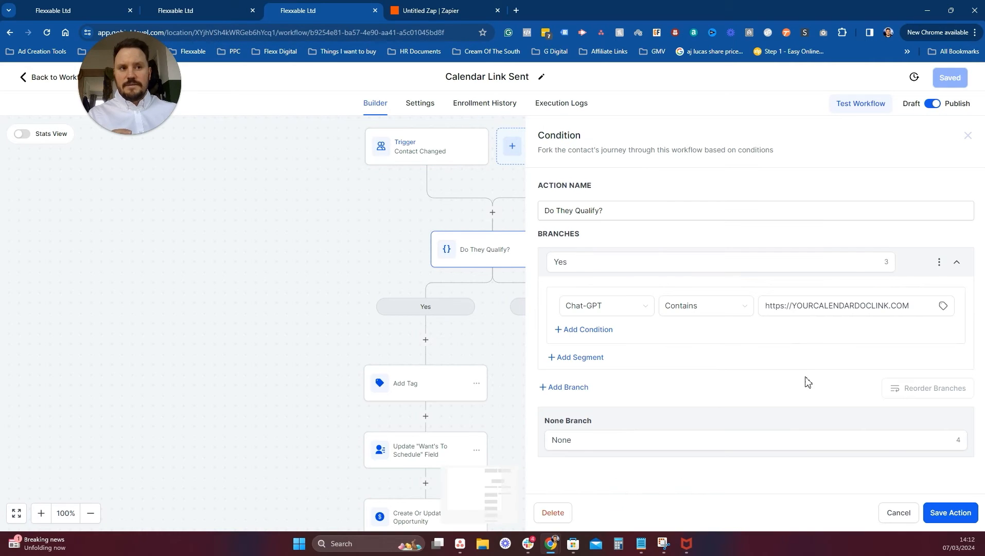
{"action": "left_click", "coordinate": [764, 310]}
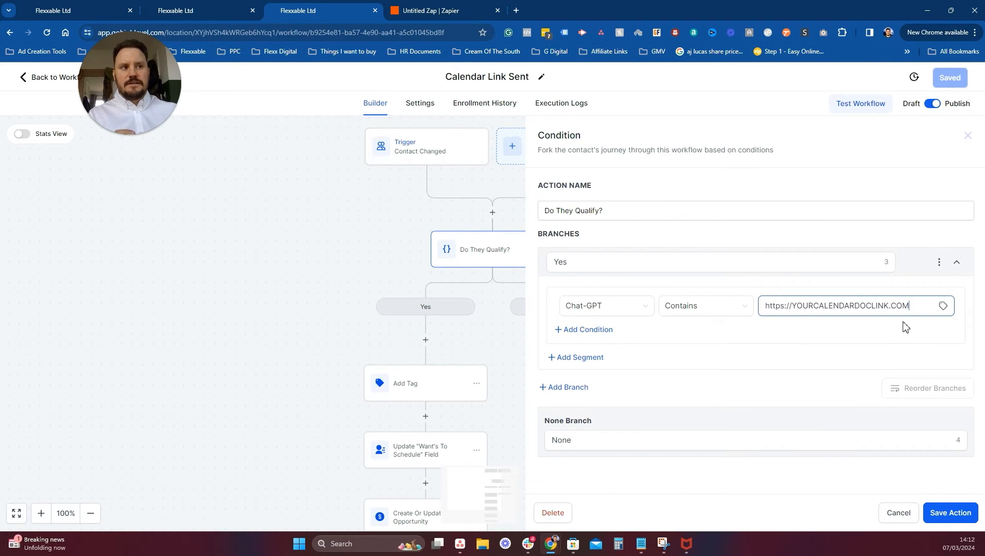
{"action": "left_click_drag", "start_coordinate": [909, 308], "coordinate": [757, 300]}
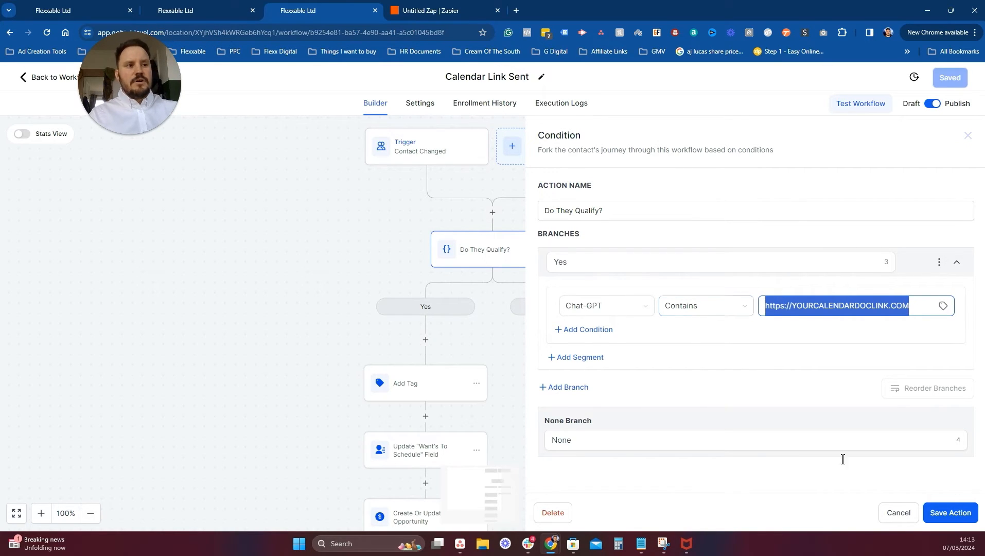
{"action": "left_click", "coordinate": [901, 512]}
Review the Add Tag and Wants To Schedule field update steps.
{"action": "scroll", "coordinate": [517, 261], "scroll_direction": "down", "scroll_amount": 4}
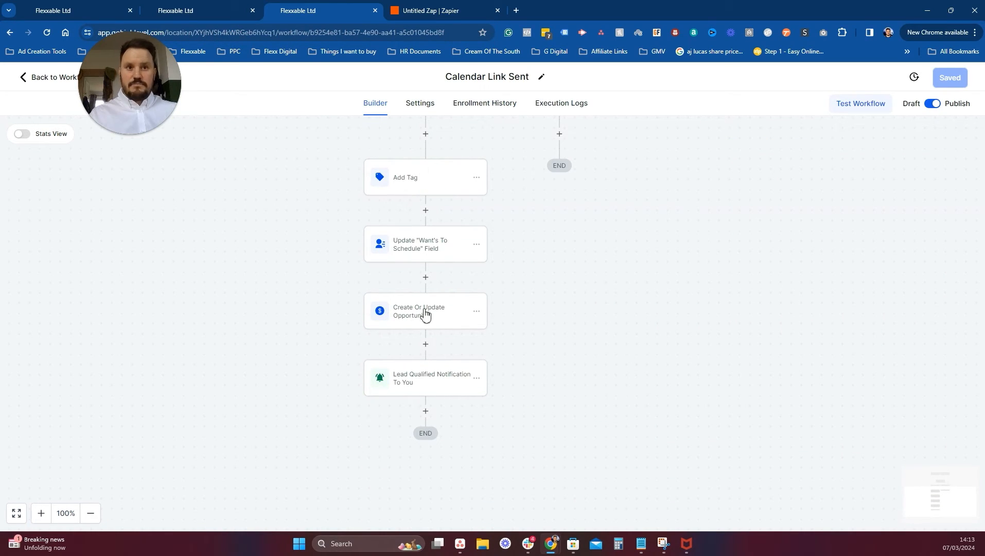
{"action": "scroll", "coordinate": [425, 314], "scroll_direction": "up", "scroll_amount": 5}
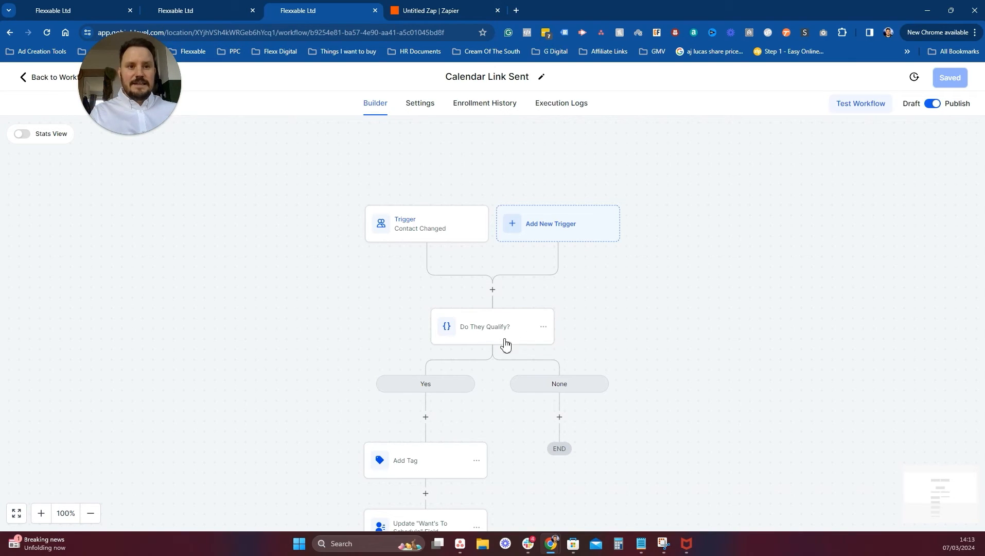
{"action": "scroll", "coordinate": [407, 402], "scroll_direction": "down", "scroll_amount": 3}
{"action": "left_click", "coordinate": [429, 389]}
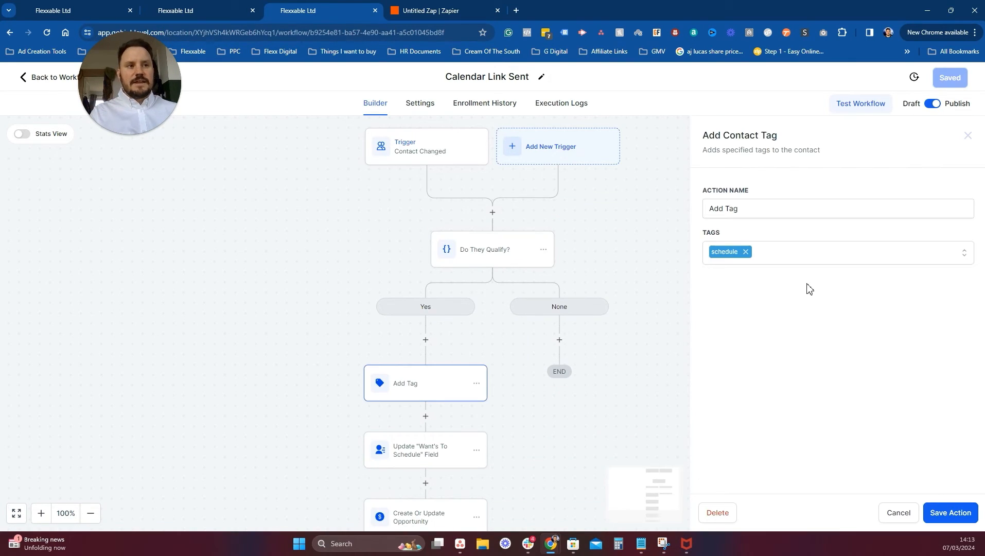
{"action": "scroll", "coordinate": [463, 348], "scroll_direction": "down", "scroll_amount": 3}
{"action": "left_click", "coordinate": [434, 384]}
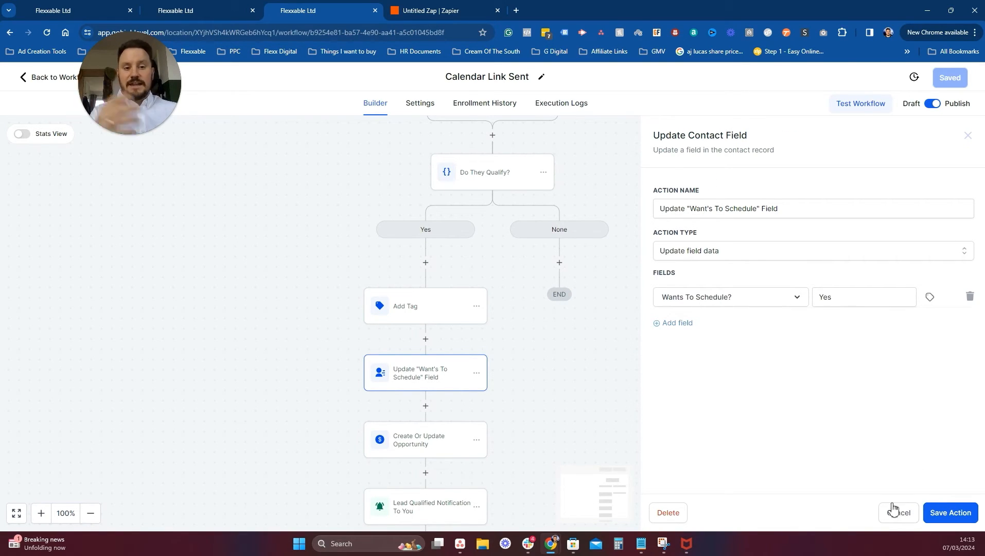
Compare with the Zapier zap, then open the Create Or Update Opportunity and Lead Qualified Notification steps.
{"action": "left_click", "coordinate": [463, 9]}
{"action": "scroll", "coordinate": [376, 378], "scroll_direction": "down", "scroll_amount": 4}
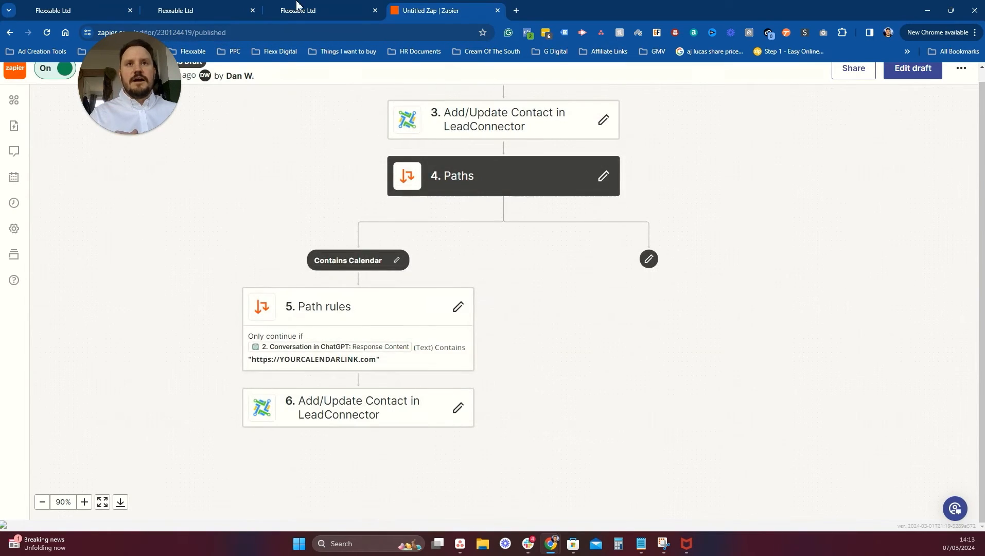
{"action": "left_click", "coordinate": [301, 9]}
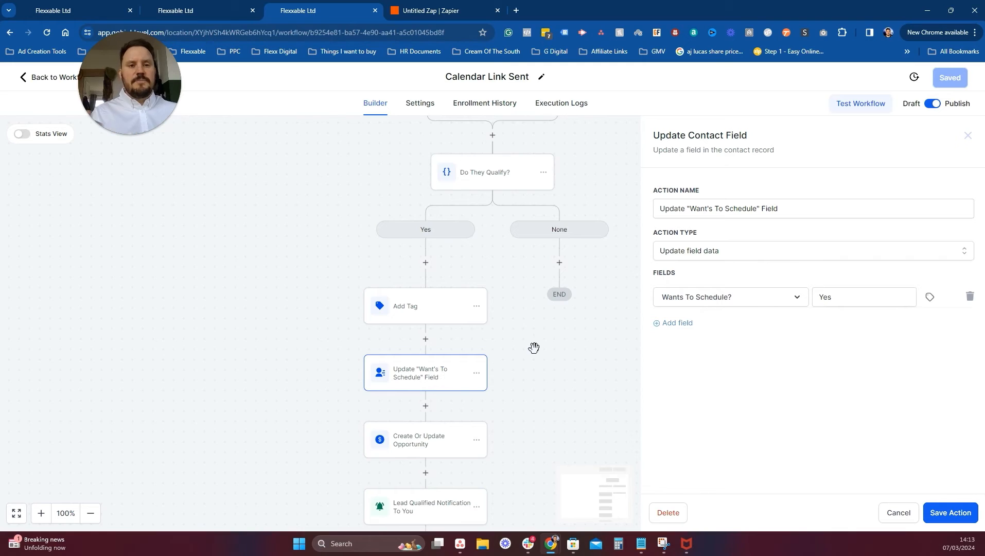
{"action": "scroll", "coordinate": [522, 339], "scroll_direction": "down", "scroll_amount": 2}
{"action": "left_click", "coordinate": [442, 366]}
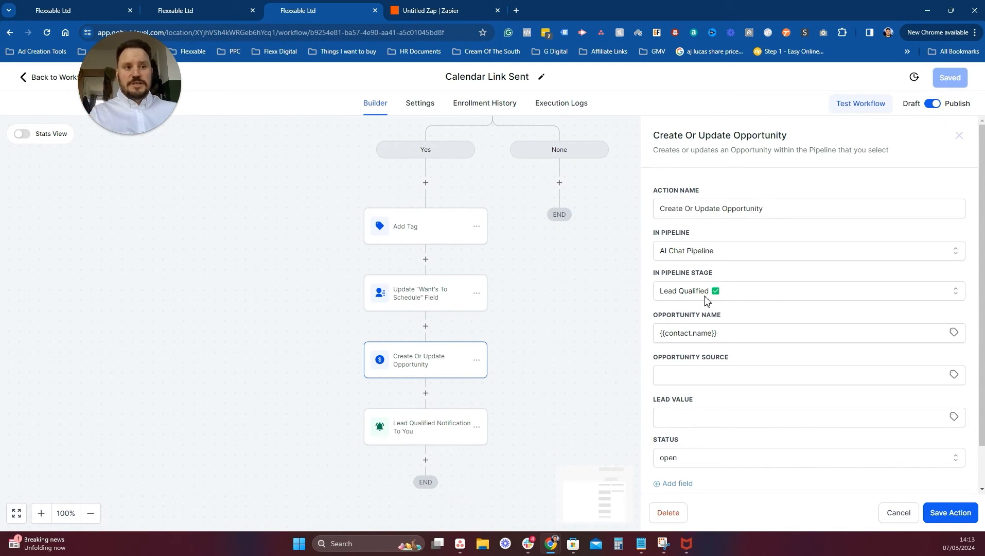
{"action": "left_click", "coordinate": [450, 418]}
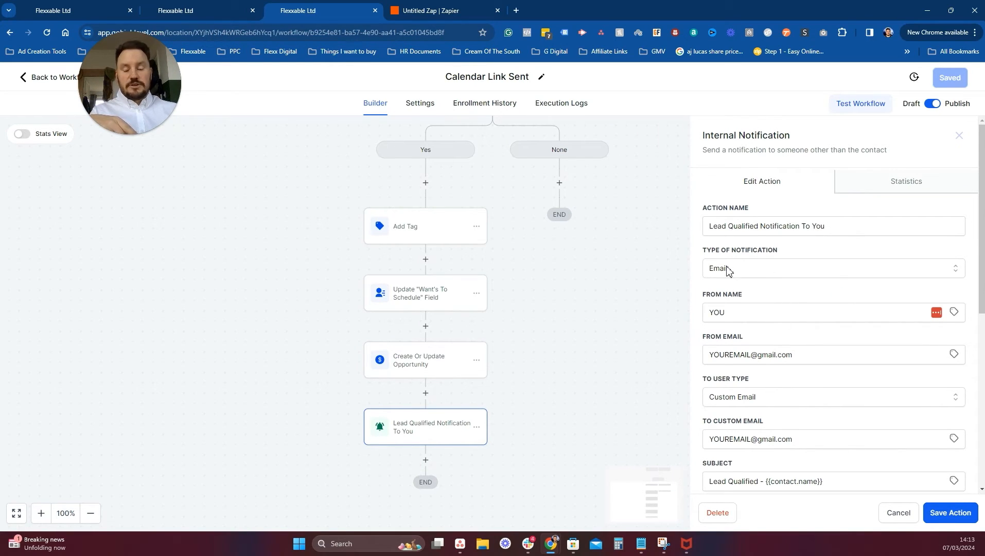
Keep Email as the notification type and enter the sender's name and sender e-mail address.
{"action": "left_click", "coordinate": [755, 272]}
{"action": "left_click", "coordinate": [747, 286]}
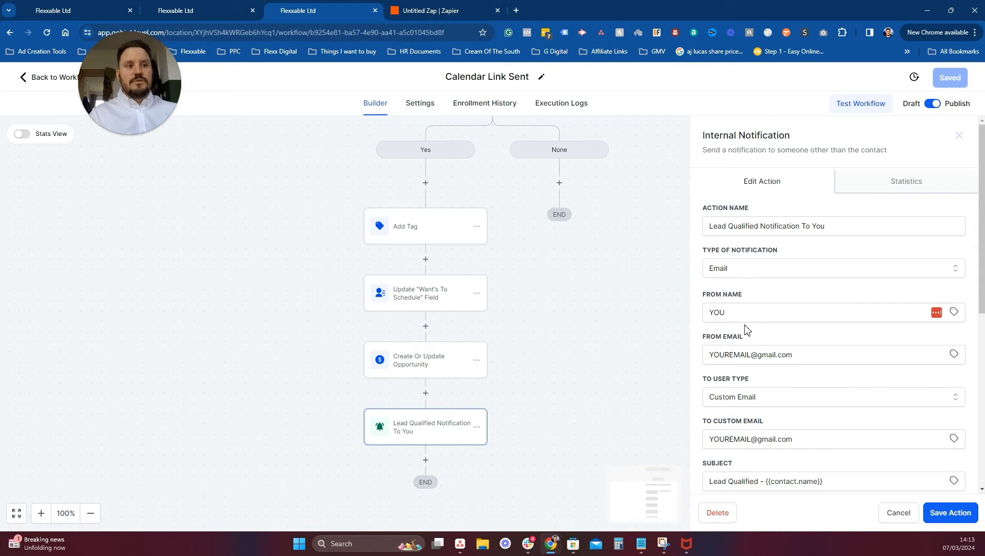
{"action": "double_click", "coordinate": [756, 313]}
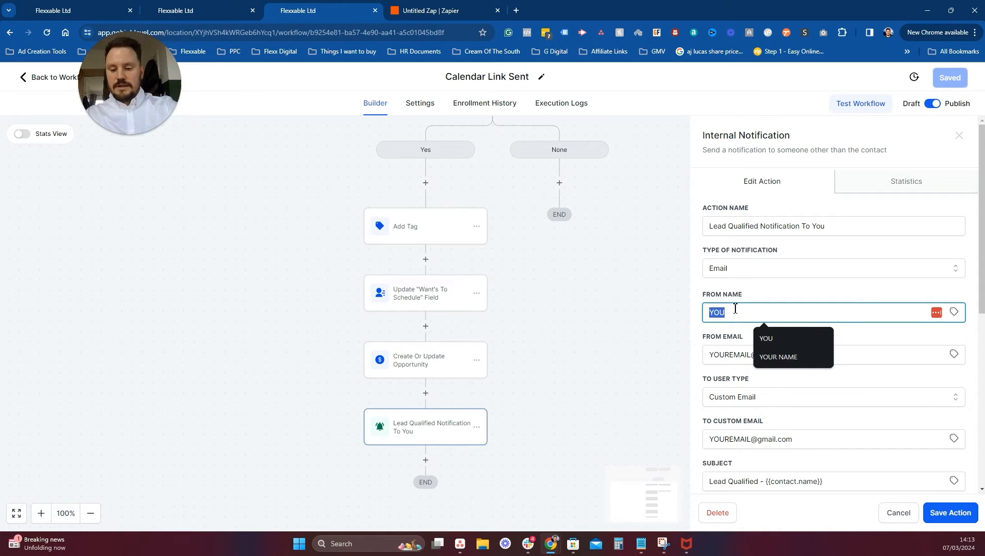
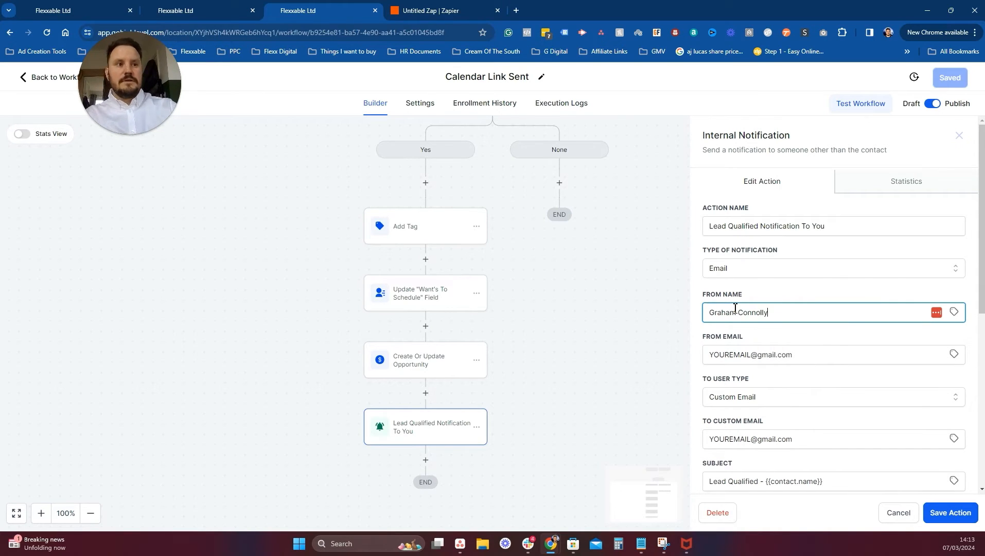
{"action": "left_click_drag", "start_coordinate": [829, 355], "coordinate": [651, 341]}
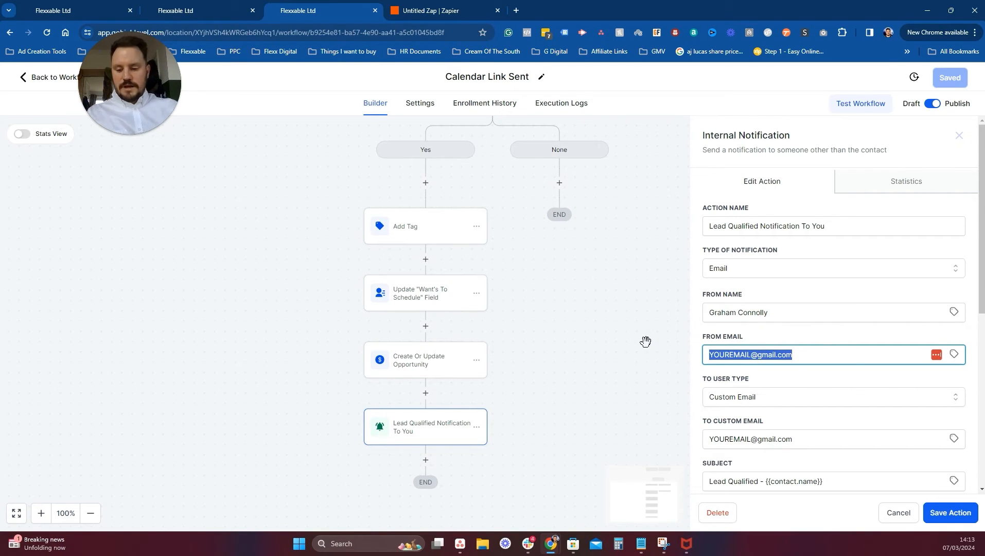
{"action": "type", "text": "Grah"}
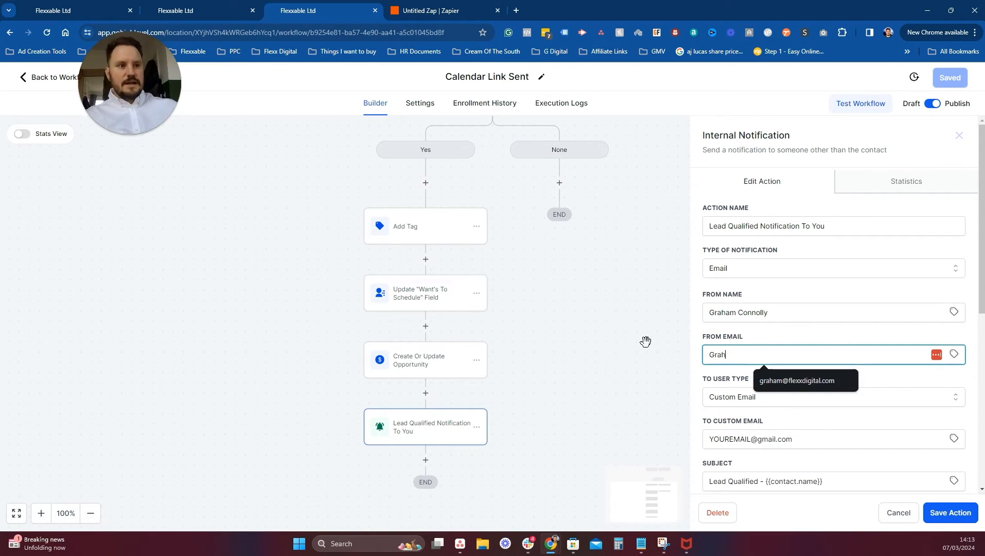
{"action": "left_click", "coordinate": [797, 380]}
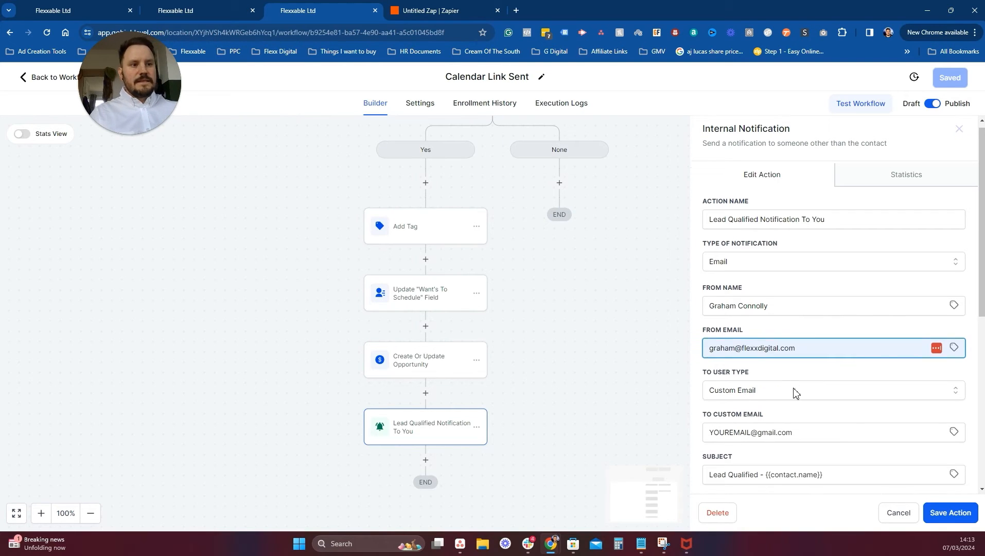
Replace the To Custom Email with the account owner's e-mail address ending in .com.
{"action": "scroll", "coordinate": [795, 393], "scroll_direction": "down", "scroll_amount": 2}
{"action": "left_click_drag", "start_coordinate": [805, 339], "coordinate": [706, 338]}
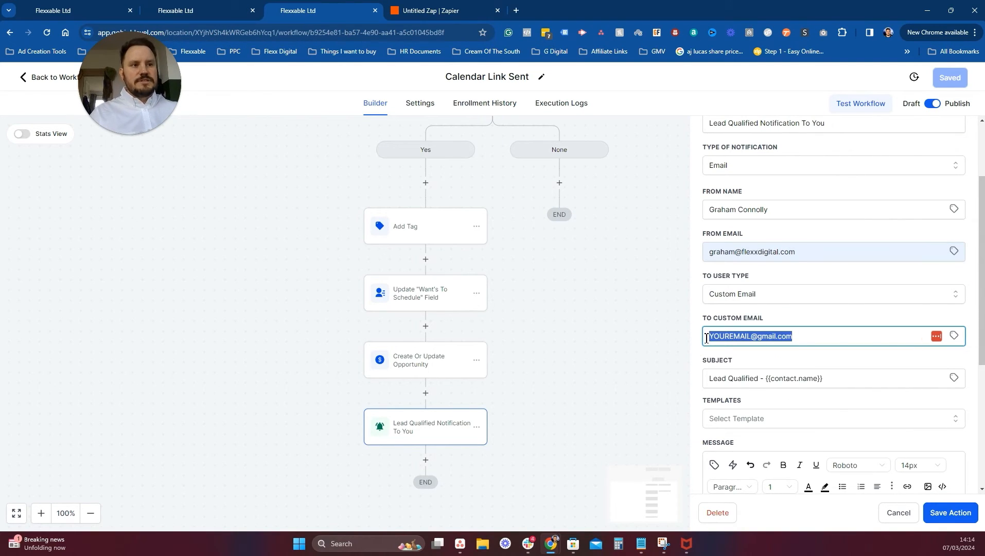
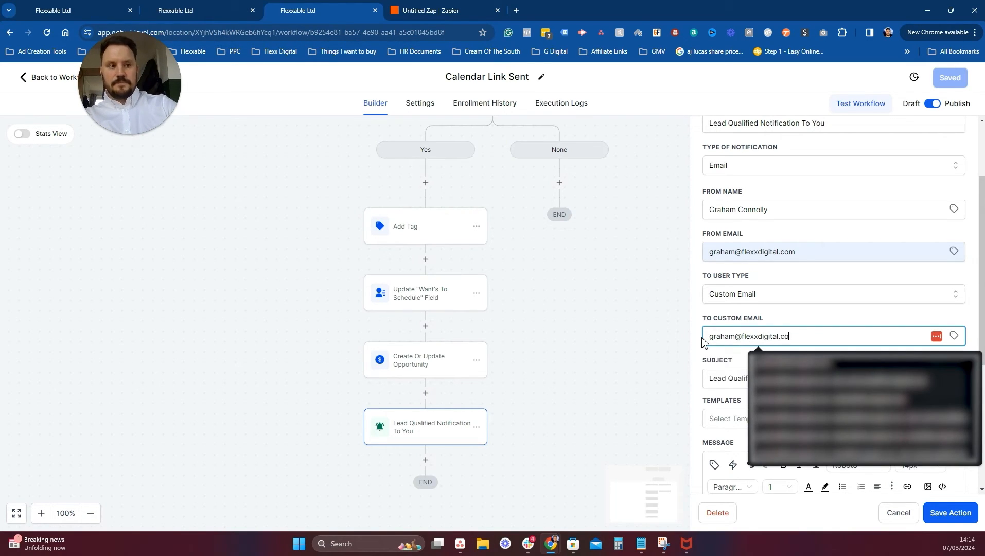
{"action": "left_click", "coordinate": [806, 325]}
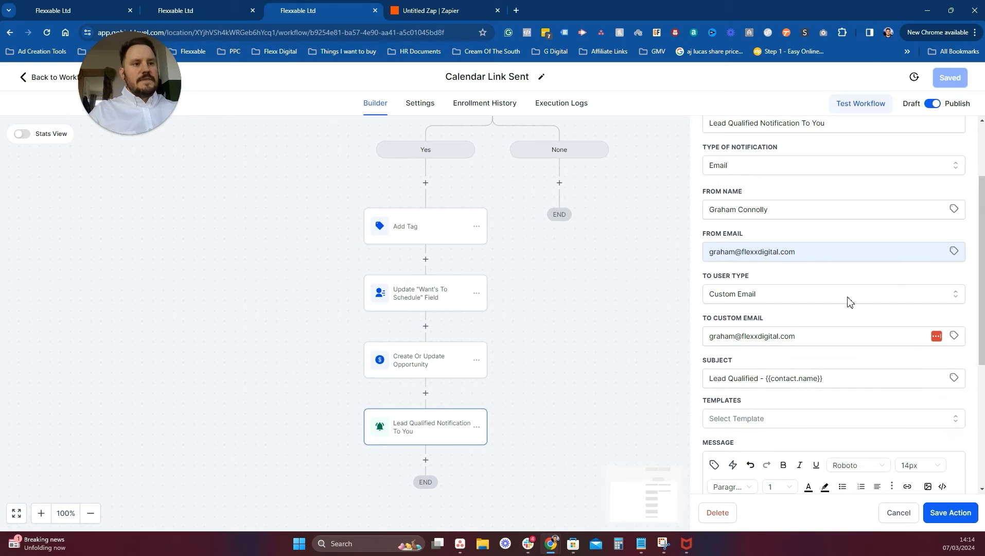
Review the message, cancel the notification step unsaved, and return to the Opportunities pipeline.
{"action": "scroll", "coordinate": [754, 371], "scroll_direction": "down", "scroll_amount": 2}
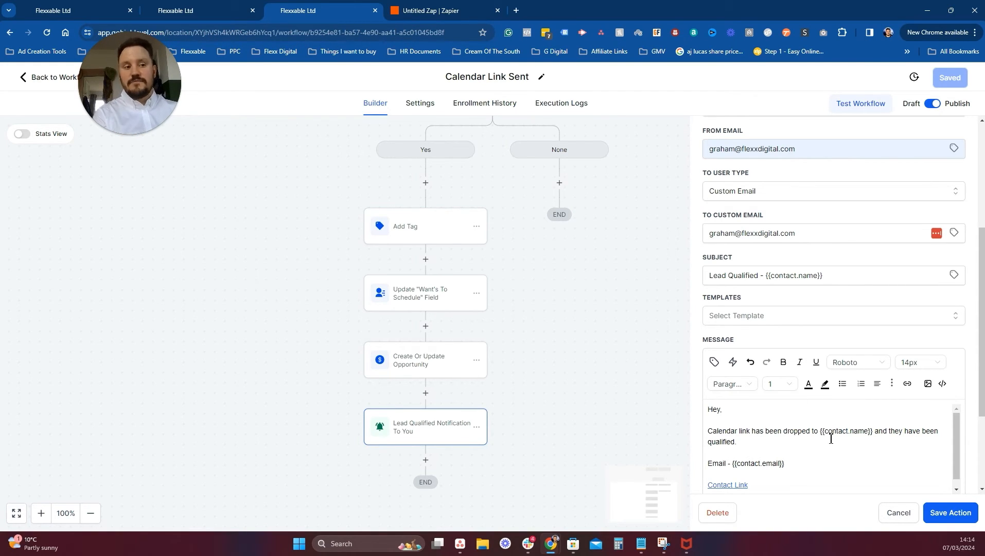
{"action": "scroll", "coordinate": [830, 439], "scroll_direction": "down", "scroll_amount": 1}
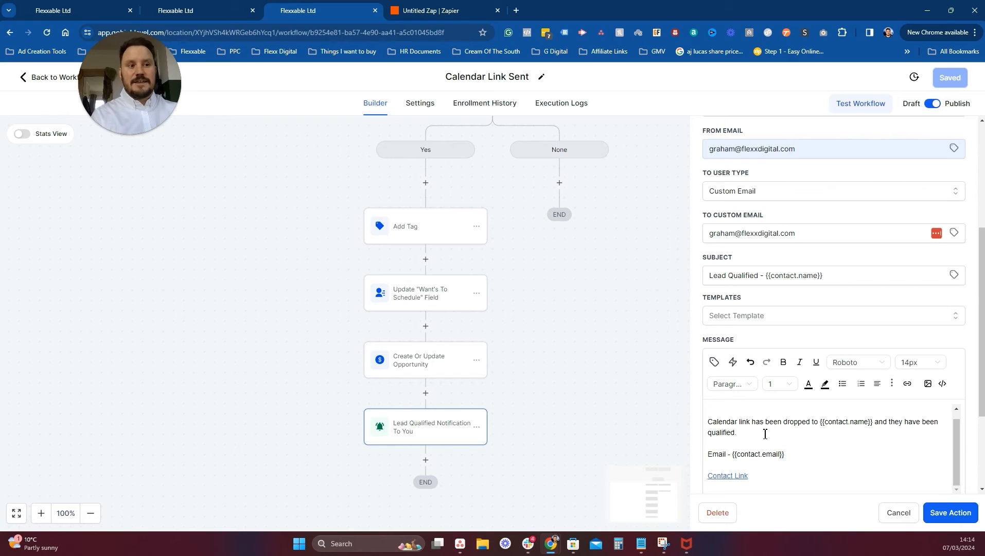
{"action": "scroll", "coordinate": [766, 433], "scroll_direction": "down", "scroll_amount": 1}
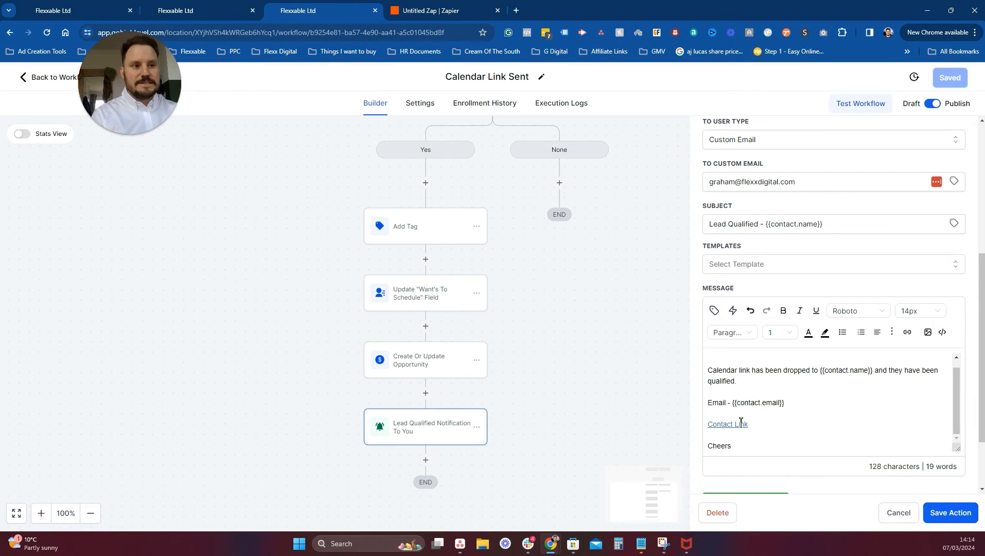
{"action": "scroll", "coordinate": [783, 417], "scroll_direction": "up", "scroll_amount": 1}
{"action": "scroll", "coordinate": [802, 394], "scroll_direction": "down", "scroll_amount": 1}
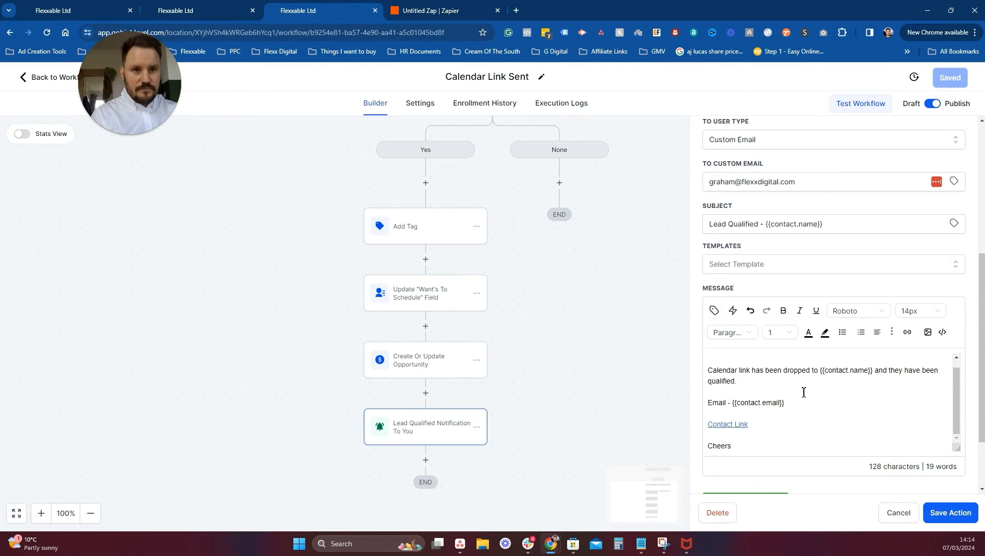
{"action": "left_click", "coordinate": [902, 515]}
{"action": "left_click", "coordinate": [196, 9]}
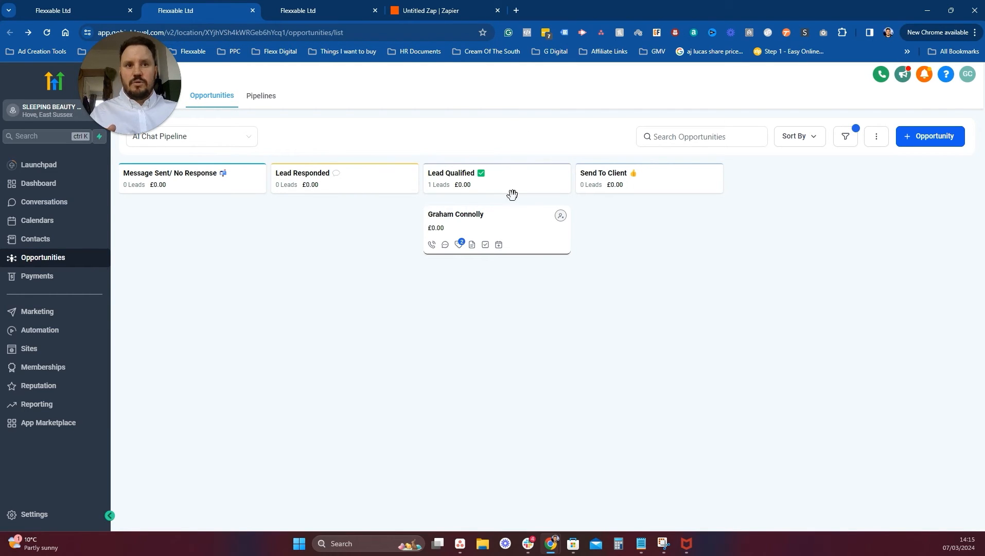
Review the test contact's SMS conversation and AI Main Conversation field, then reload the page with F5.
{"action": "left_click", "coordinate": [122, 5]}
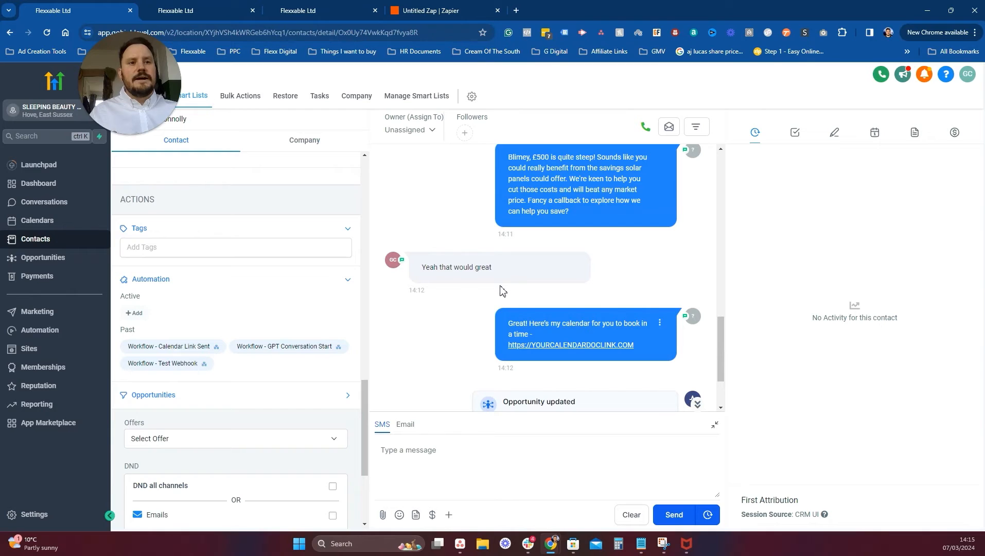
{"action": "scroll", "coordinate": [484, 355], "scroll_direction": "down", "scroll_amount": 2}
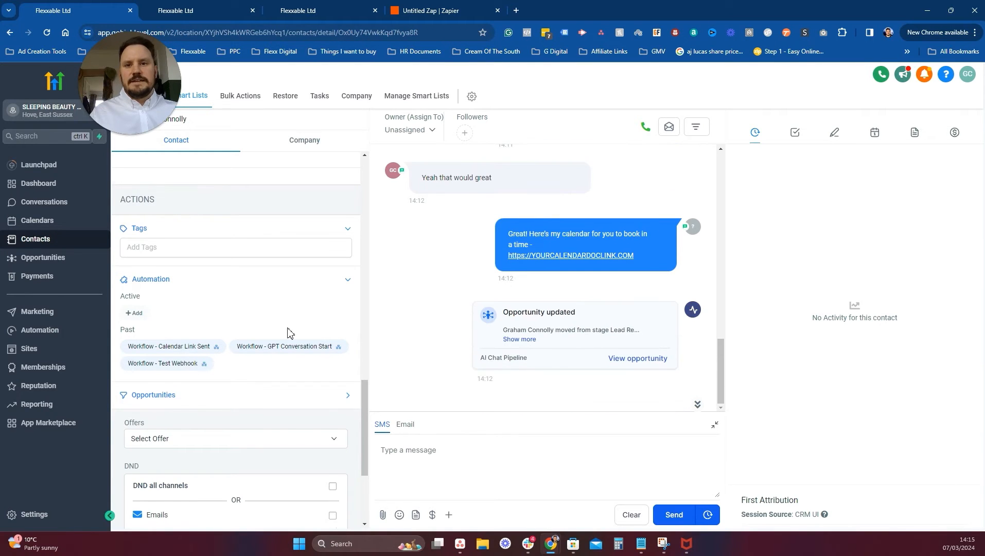
{"action": "scroll", "coordinate": [288, 332], "scroll_direction": "down", "scroll_amount": 2}
{"action": "scroll", "coordinate": [231, 319], "scroll_direction": "up", "scroll_amount": 5}
{"action": "scroll", "coordinate": [195, 309], "scroll_direction": "up", "scroll_amount": 3}
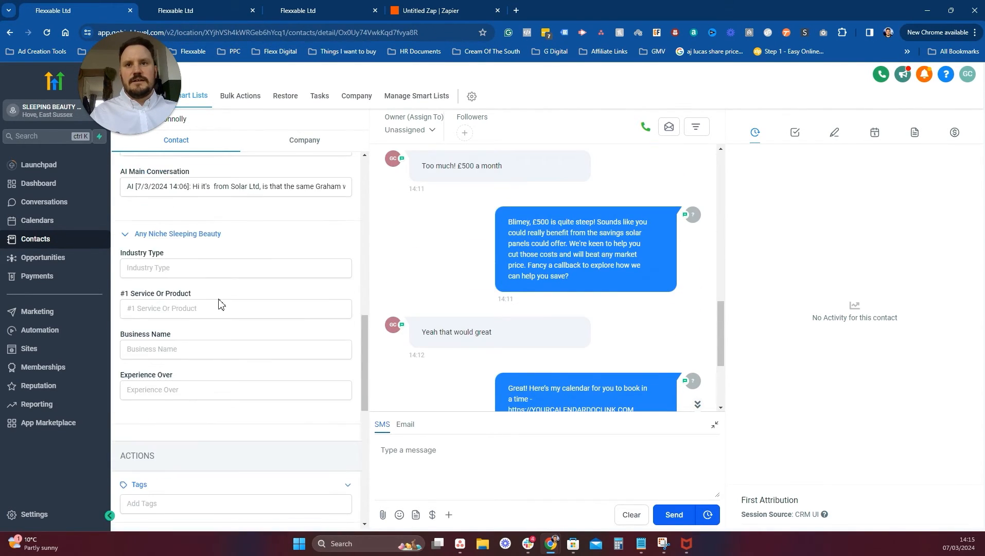
{"action": "scroll", "coordinate": [219, 304], "scroll_direction": "up", "scroll_amount": 4}
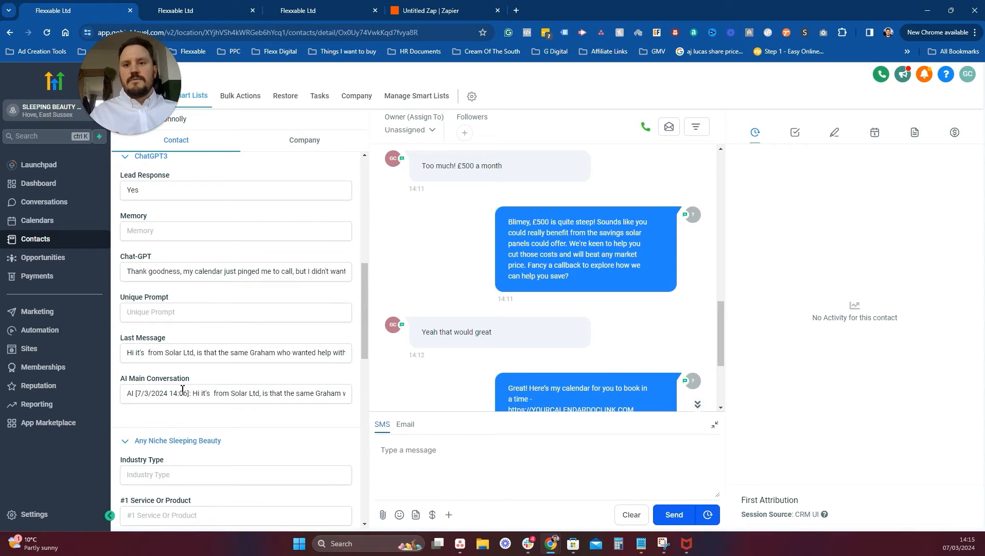
{"action": "left_click", "coordinate": [150, 395]}
{"action": "left_click_drag", "start_coordinate": [184, 395], "coordinate": [350, 398]}
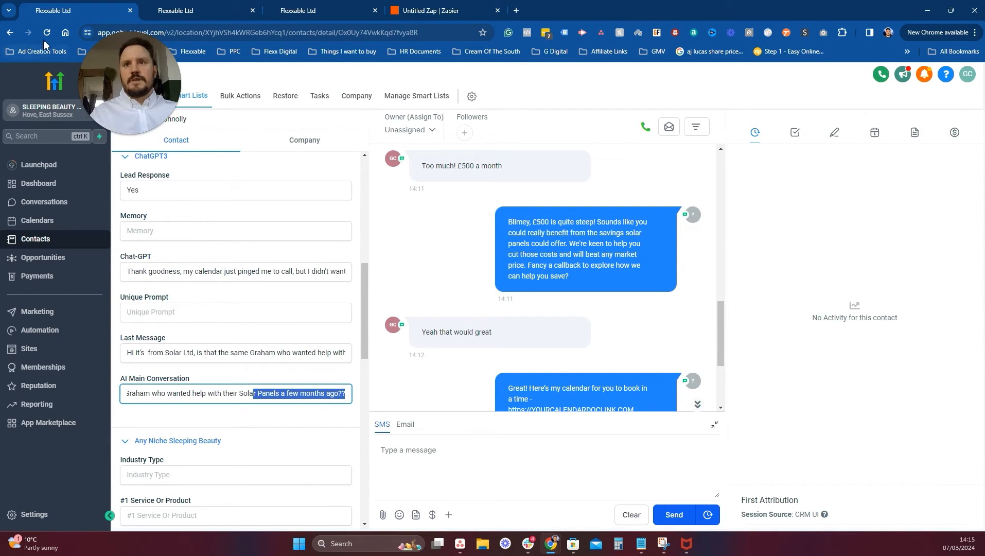
{"action": "key", "text": "F5"}
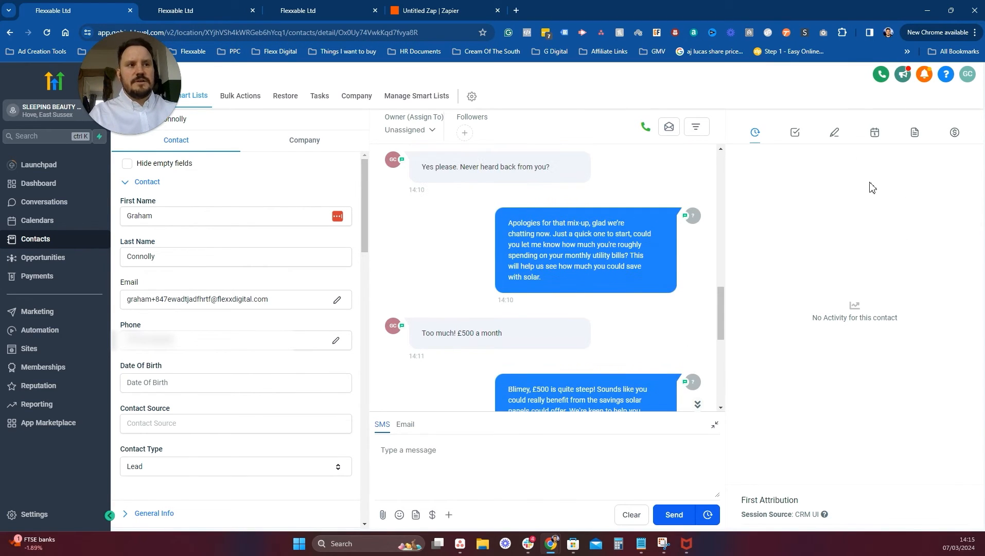
{"action": "left_click", "coordinate": [835, 135]}
{"action": "scroll", "coordinate": [864, 360], "scroll_direction": "down", "scroll_amount": 3}
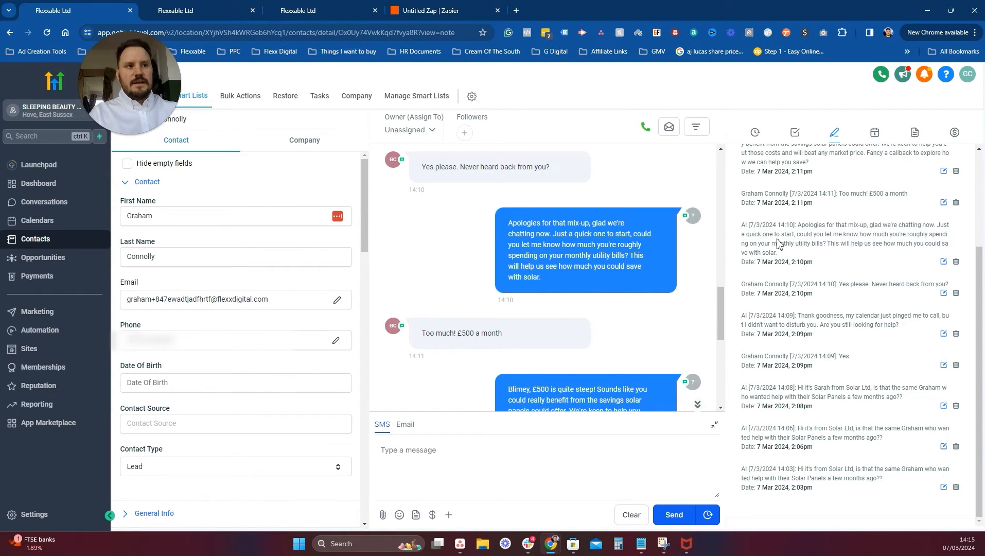
{"action": "scroll", "coordinate": [780, 218], "scroll_direction": "up", "scroll_amount": 3}
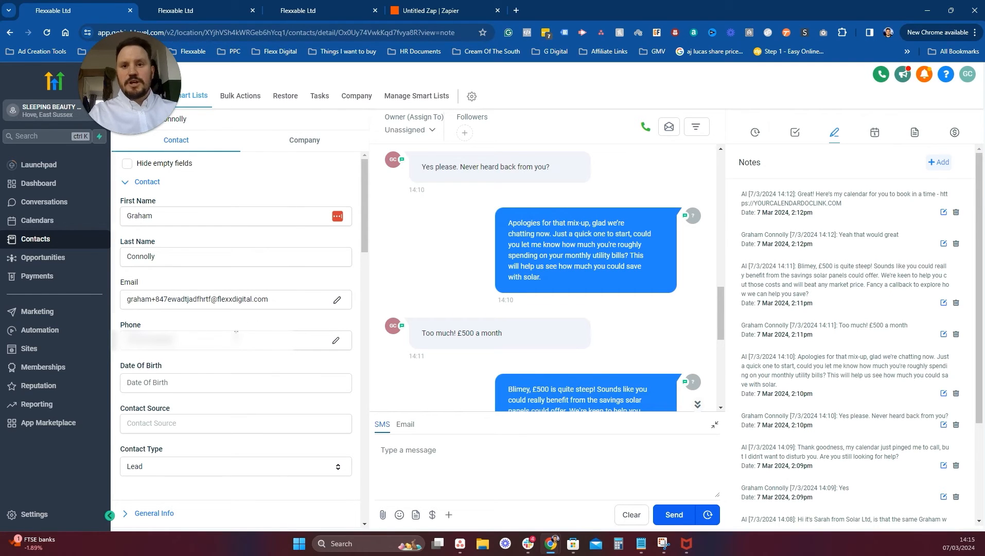
{"action": "scroll", "coordinate": [247, 327], "scroll_direction": "down", "scroll_amount": 10}
{"action": "left_click_drag", "start_coordinate": [227, 240], "coordinate": [304, 312]}
{"action": "scroll", "coordinate": [304, 312], "scroll_direction": "down", "scroll_amount": 10}
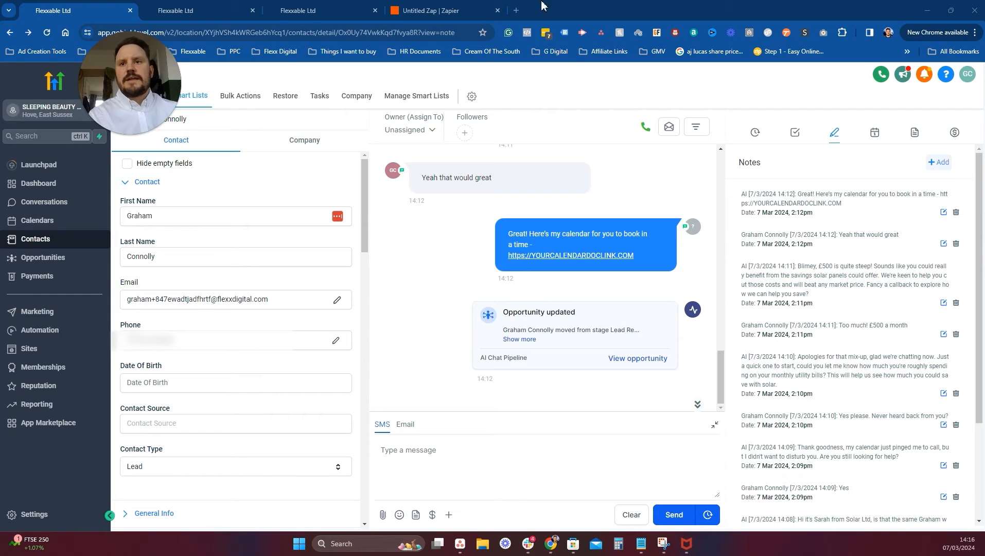
Copy the Appointment Calendar's Permanent Link from Calendar Settings' Share menu and paste it into a new tab.
{"action": "left_click", "coordinate": [42, 227]}
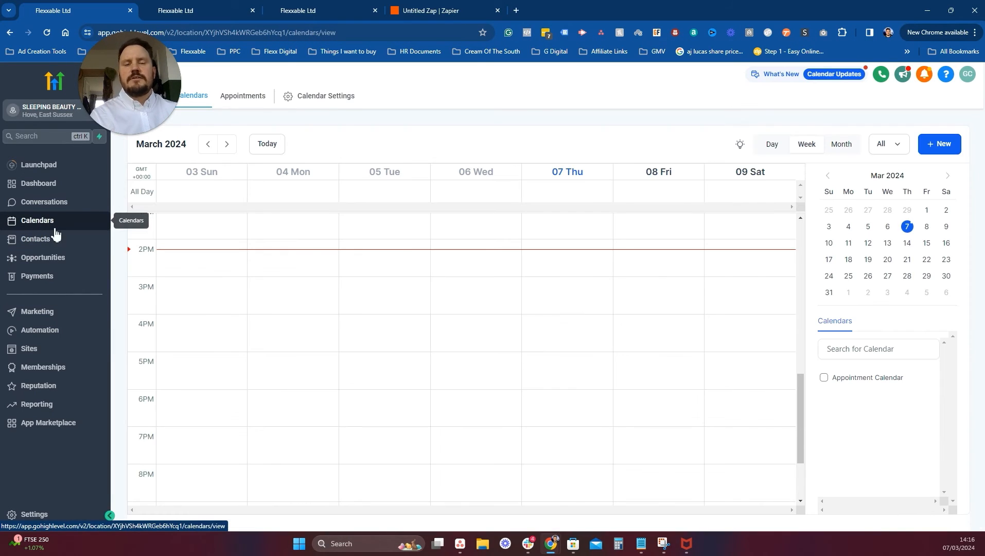
{"action": "left_click", "coordinate": [337, 103]}
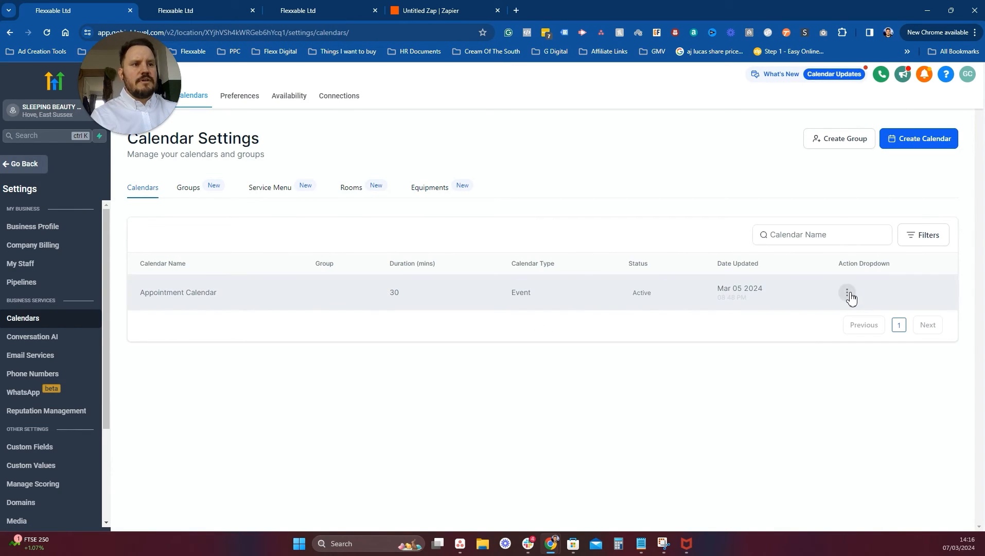
{"action": "left_click", "coordinate": [847, 292]}
{"action": "left_click", "coordinate": [830, 350]}
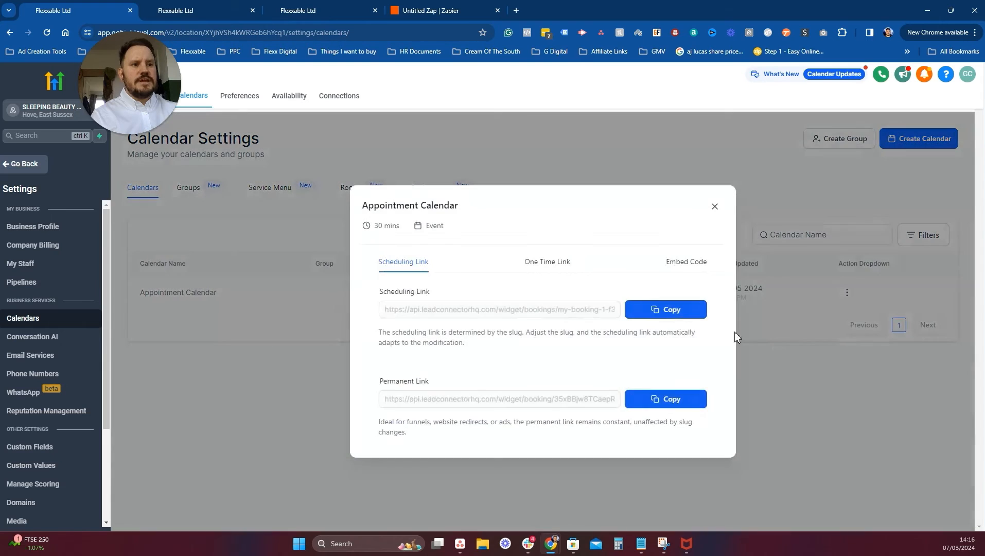
{"action": "left_click", "coordinate": [669, 399]}
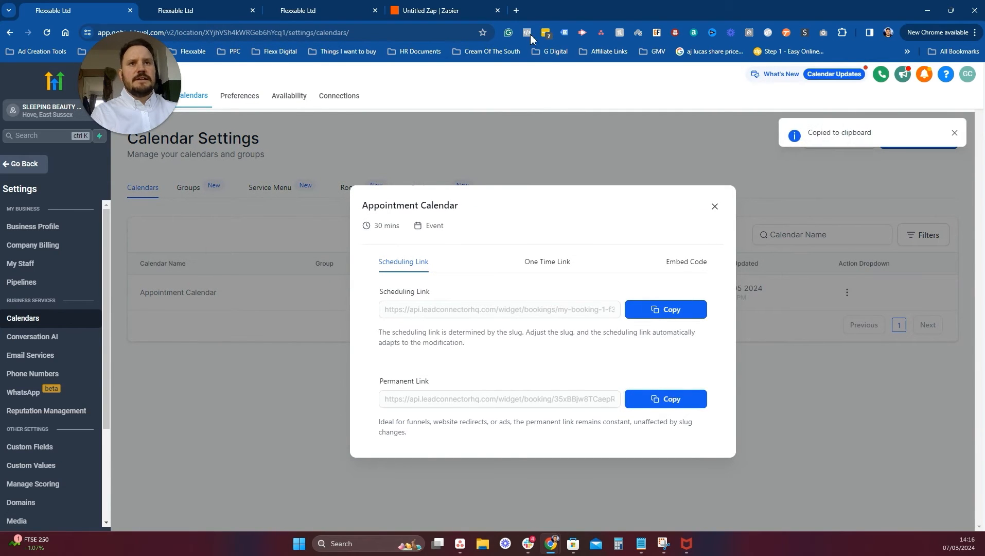
{"action": "left_click", "coordinate": [516, 10]}
{"action": "key", "text": "ctrl+v"}
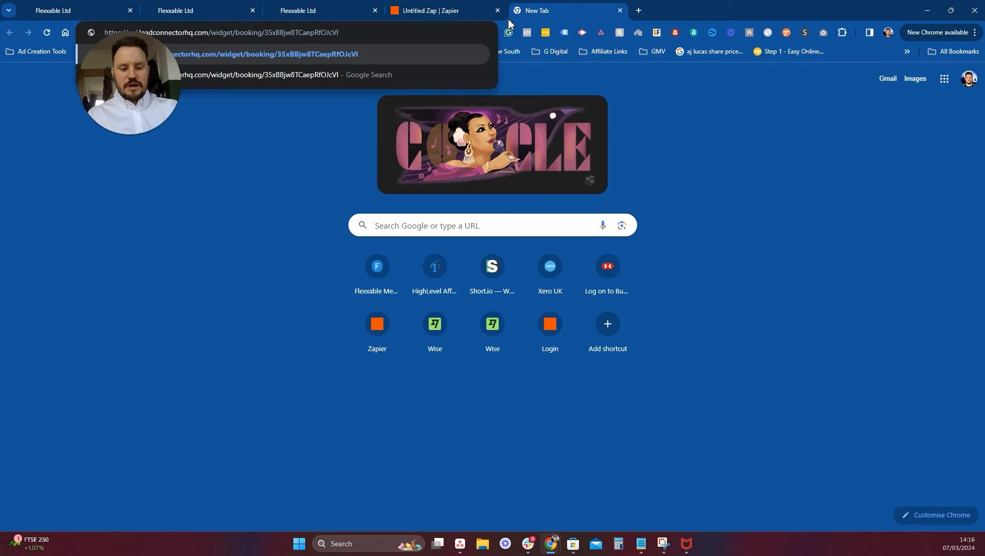
Load the booking page and select the 10:00 AM slot on Monday, March 11.
{"action": "key", "text": "Return"}
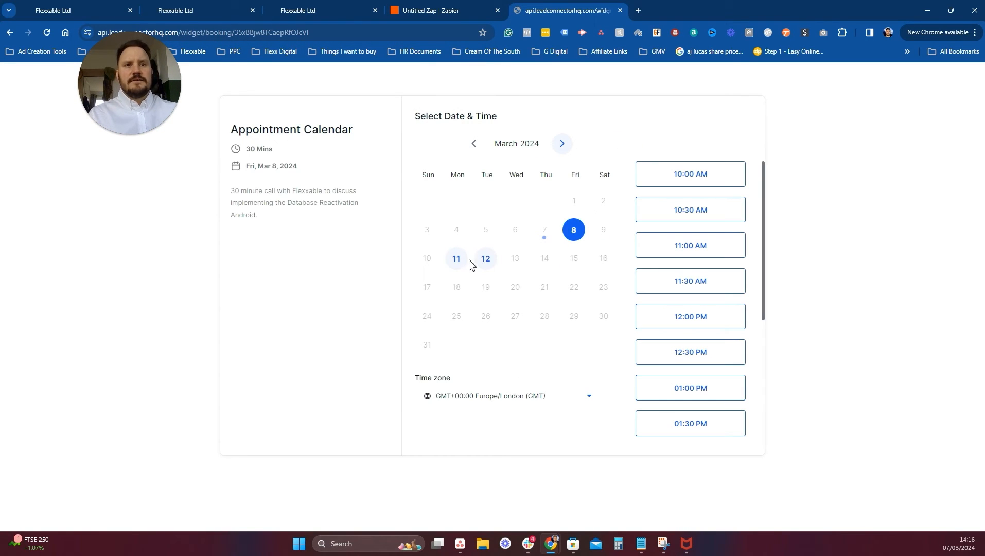
{"action": "left_click", "coordinate": [456, 259]}
{"action": "left_click", "coordinate": [700, 180]}
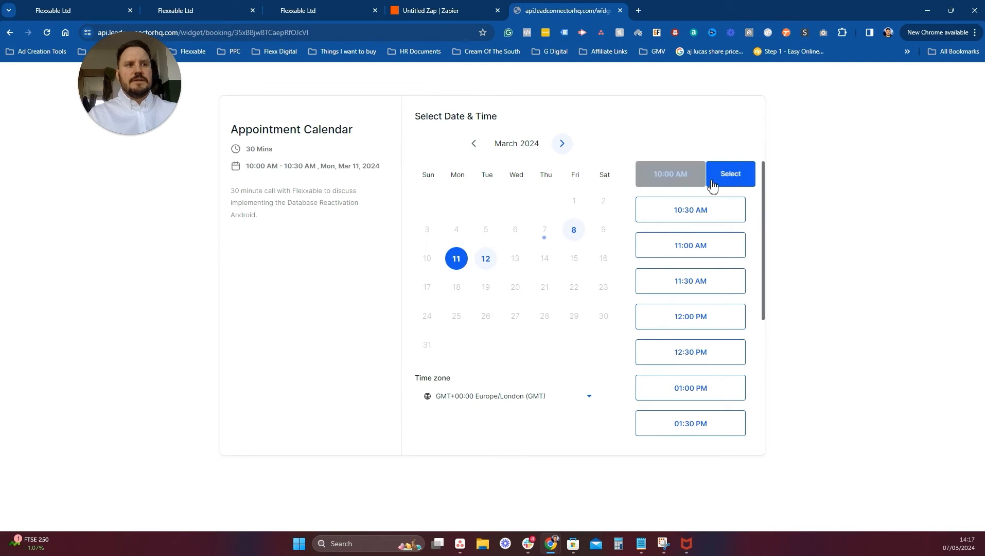
{"action": "left_click", "coordinate": [715, 180]}
Autofill the contact details, correct the e-mail, tick consent and schedule the meeting.
{"action": "left_click", "coordinate": [504, 156]}
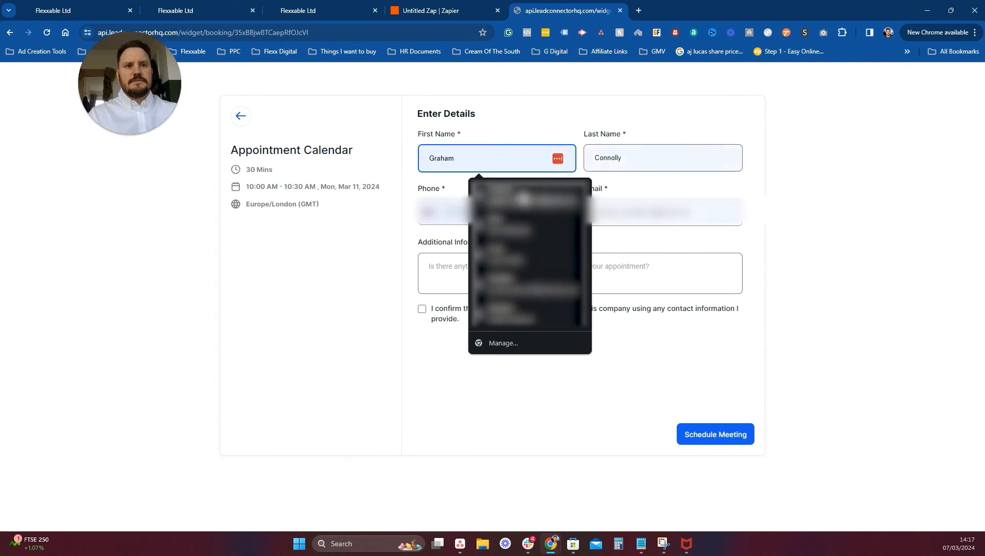
{"action": "left_click", "coordinate": [543, 185]}
{"action": "left_click_drag", "start_coordinate": [719, 216], "coordinate": [561, 222]}
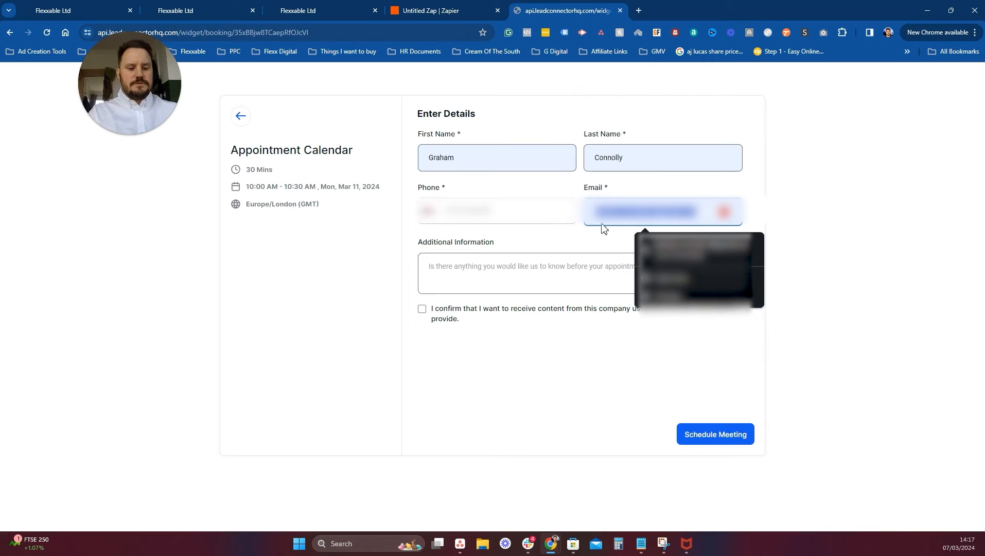
{"action": "key", "text": "BackSpace"}
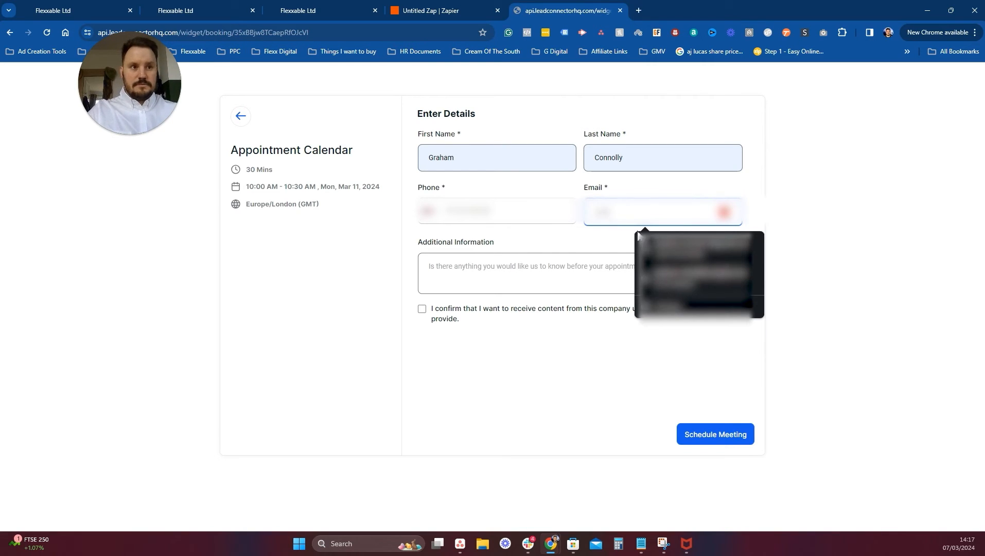
{"action": "left_click", "coordinate": [700, 277]}
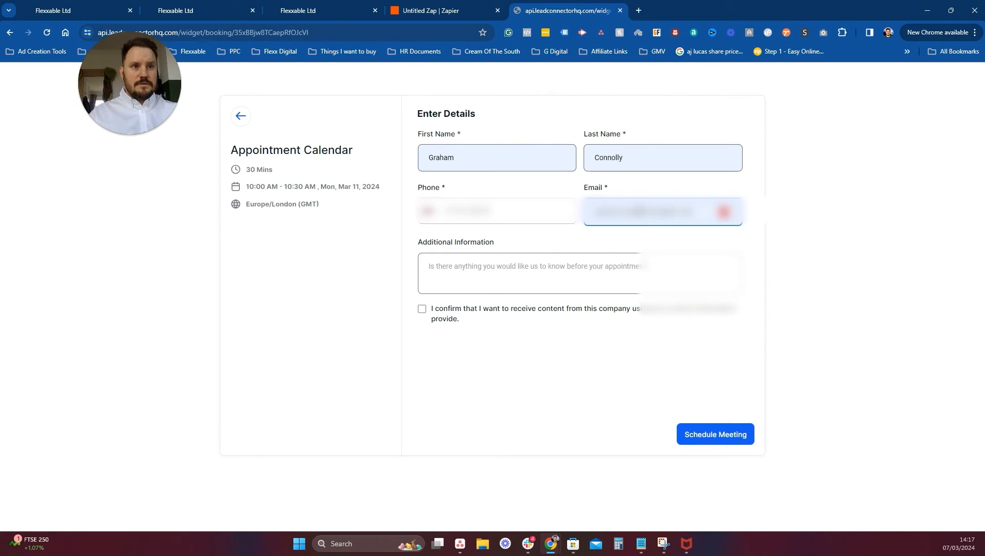
{"action": "left_click_drag", "start_coordinate": [639, 212], "coordinate": [621, 212]}
{"action": "key", "text": "BackSpace"}
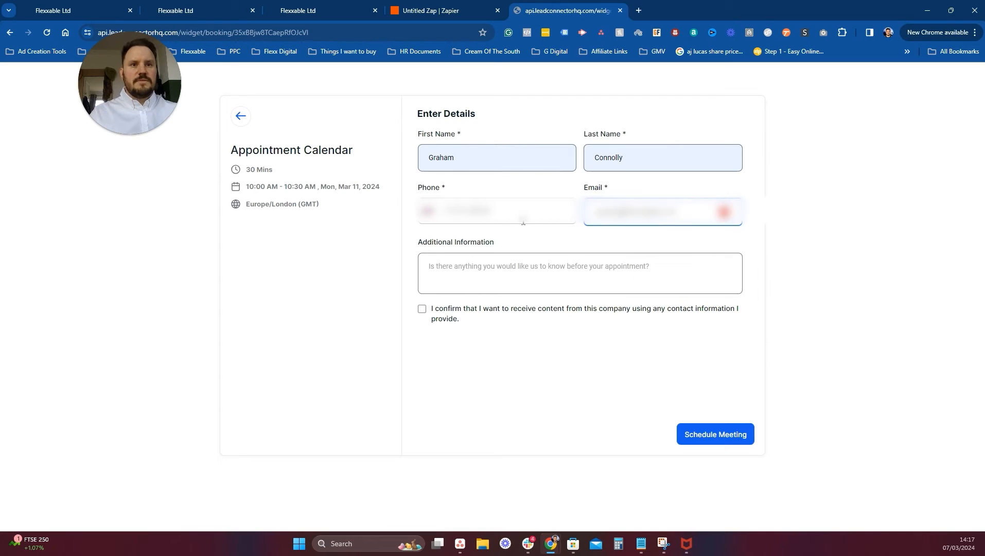
{"action": "left_click", "coordinate": [426, 314]}
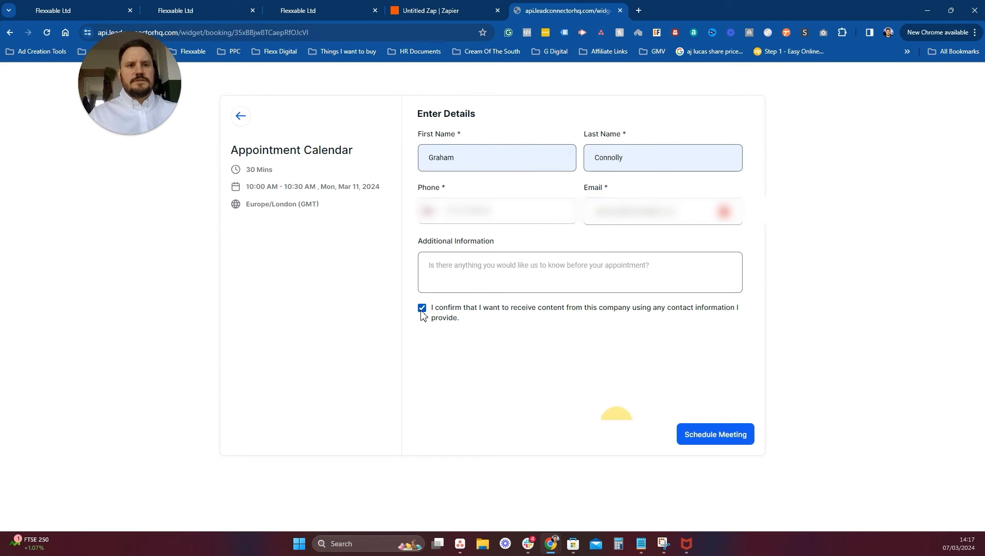
{"action": "left_click", "coordinate": [736, 434]}
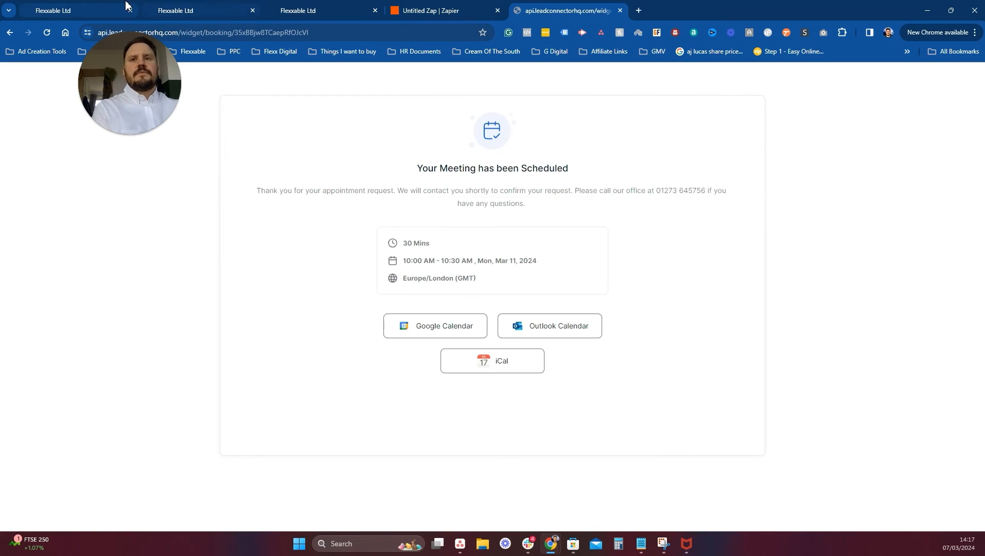
{"action": "left_click", "coordinate": [107, 8]}
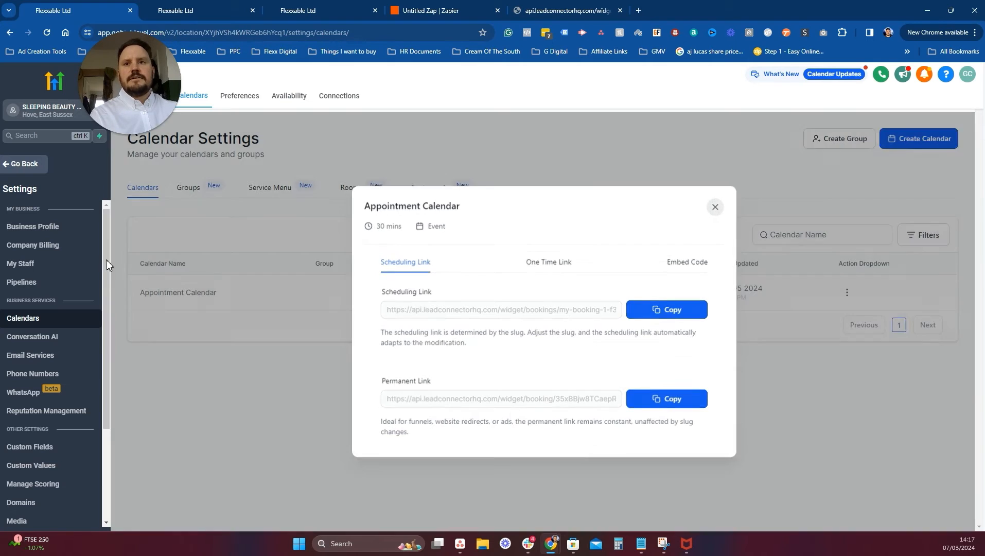
Close the sharing dialog and open Automation > Appointment Workflows > Appointment Booked.
{"action": "left_click", "coordinate": [106, 265]}
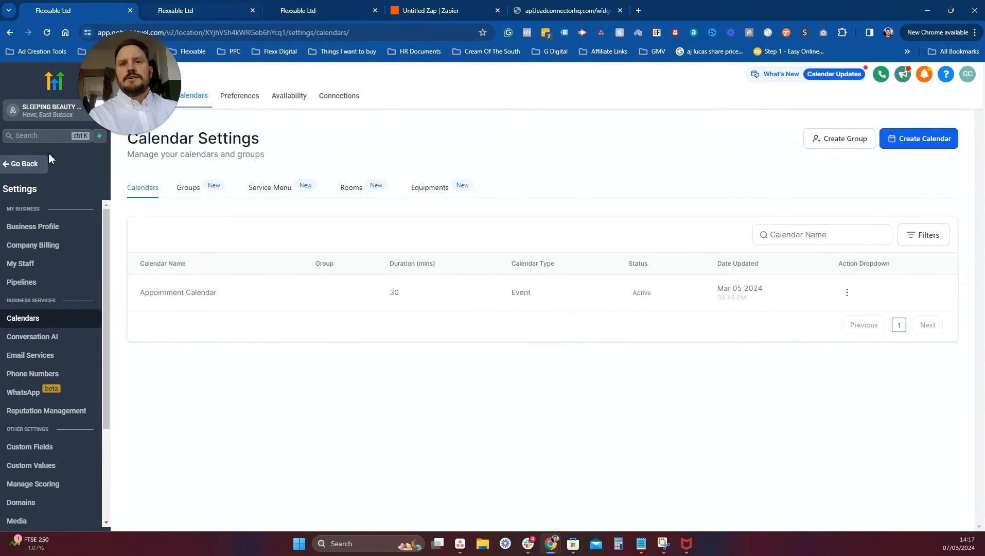
{"action": "left_click", "coordinate": [31, 166]}
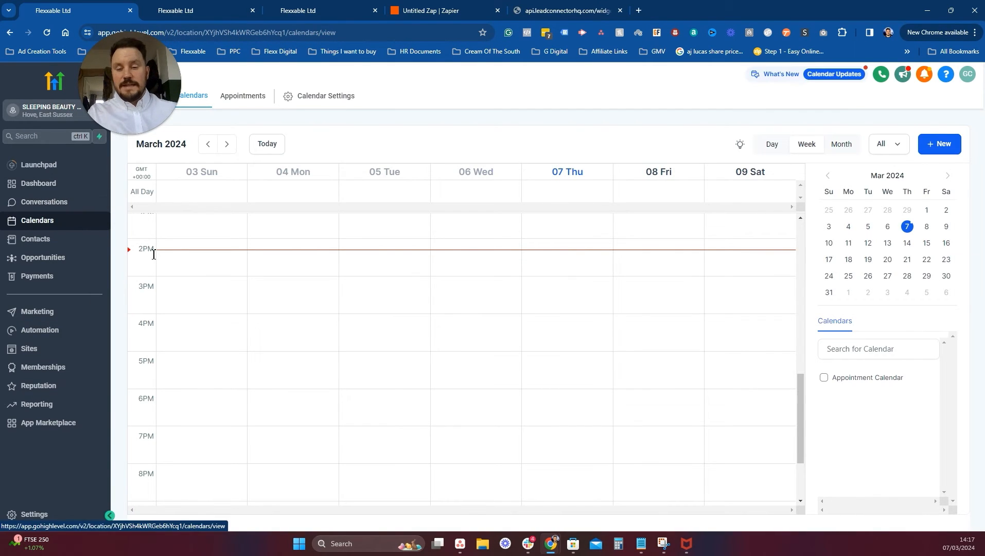
{"action": "left_click", "coordinate": [72, 242]}
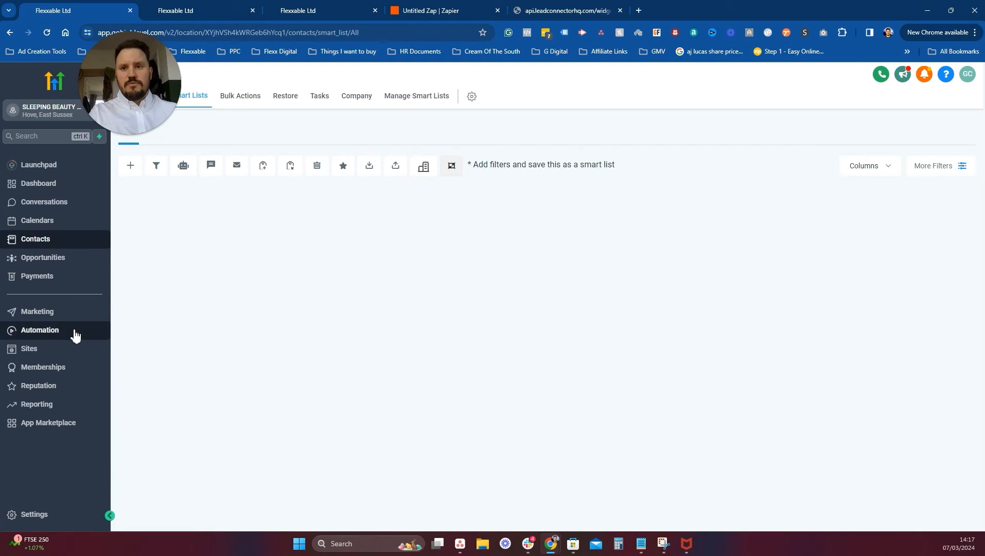
{"action": "left_click", "coordinate": [70, 338]}
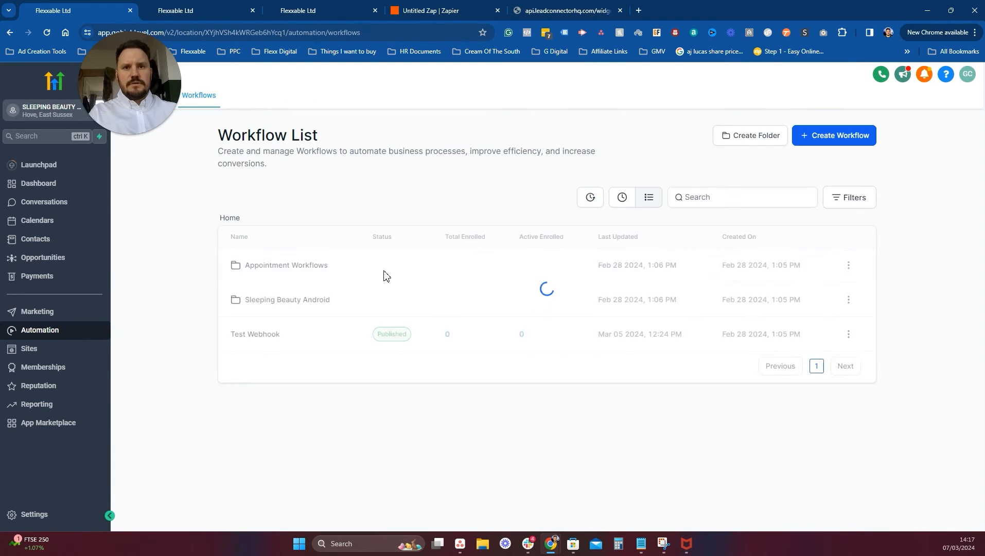
{"action": "left_click", "coordinate": [286, 266]}
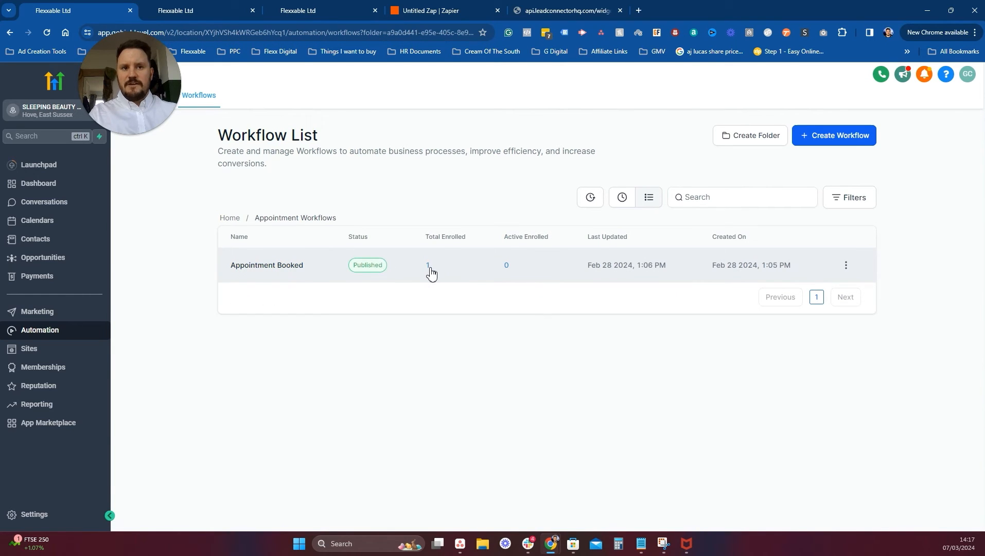
{"action": "left_click", "coordinate": [297, 268]}
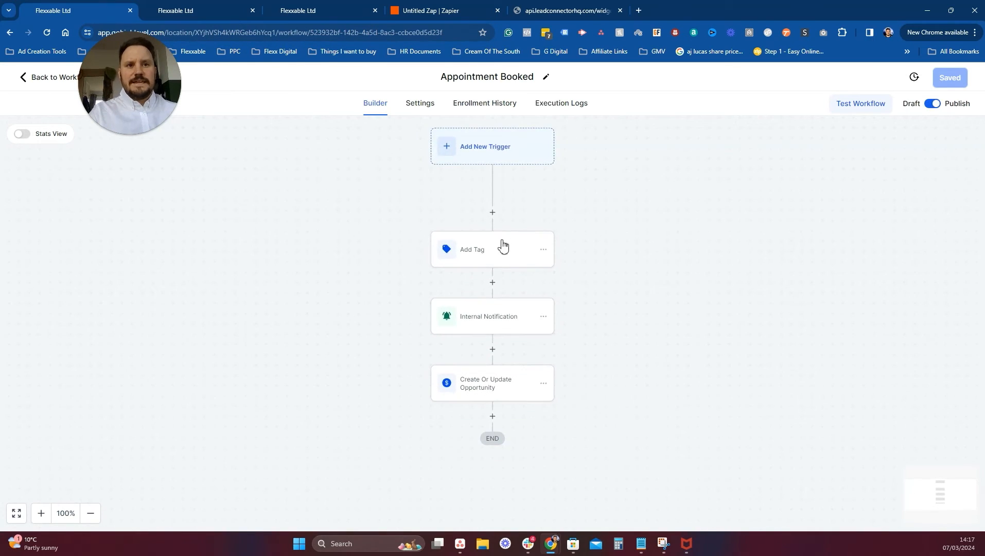
{"action": "left_click", "coordinate": [509, 250]}
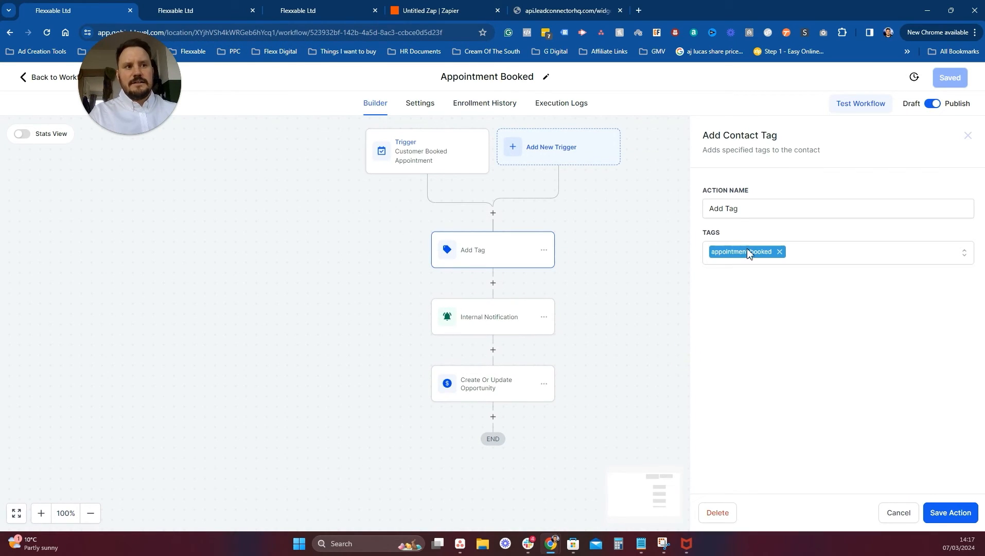
{"action": "left_click", "coordinate": [486, 326]}
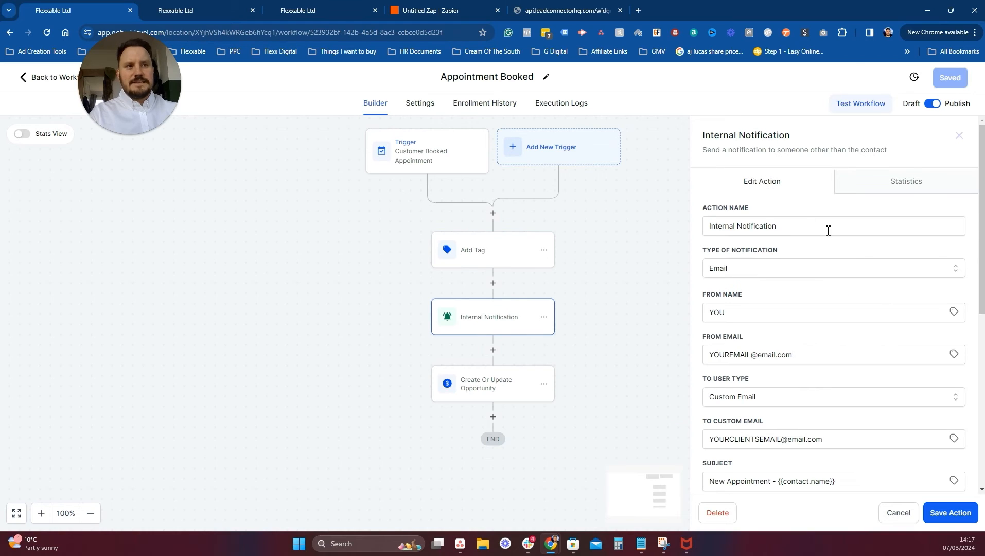
{"action": "left_click_drag", "start_coordinate": [730, 313], "coordinate": [701, 320]}
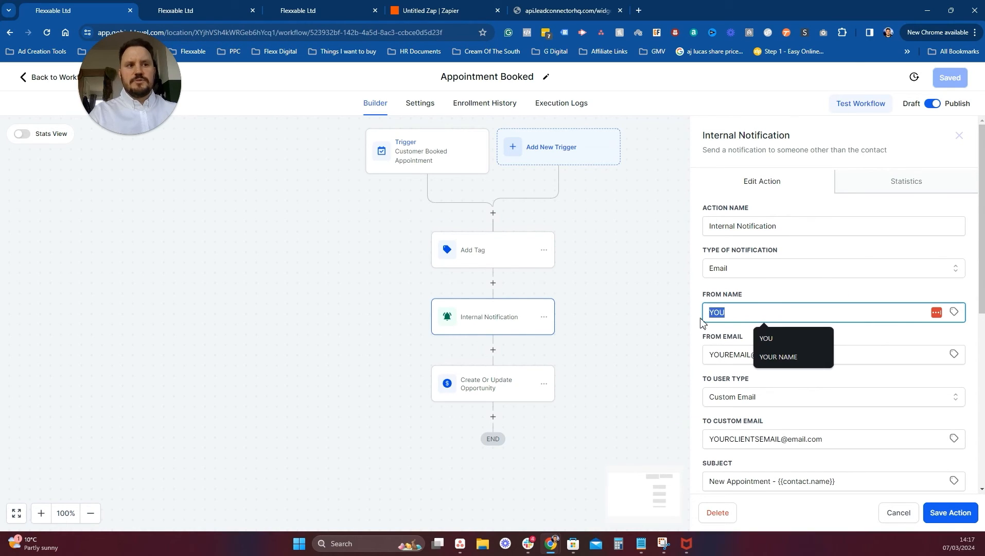
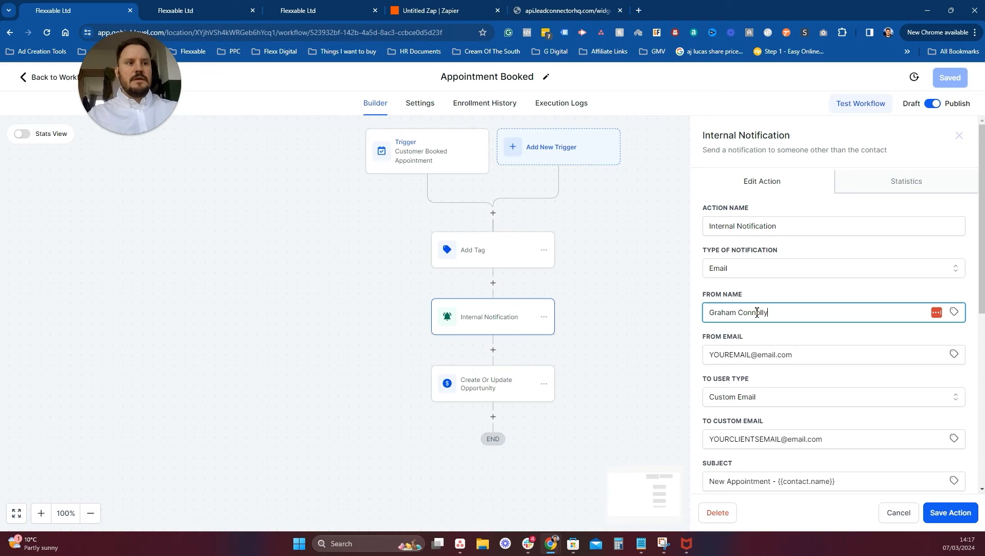
{"action": "triple_click", "coordinate": [768, 354]}
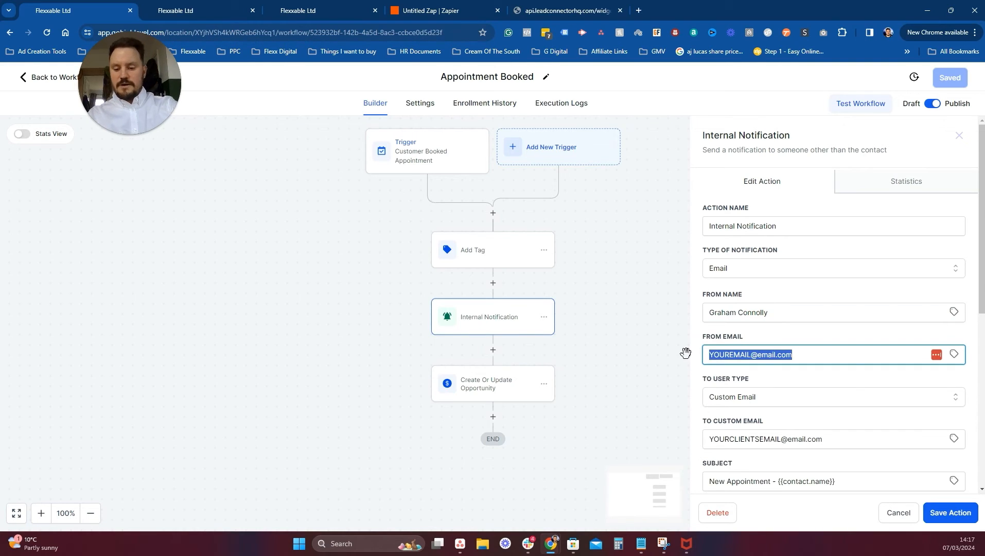
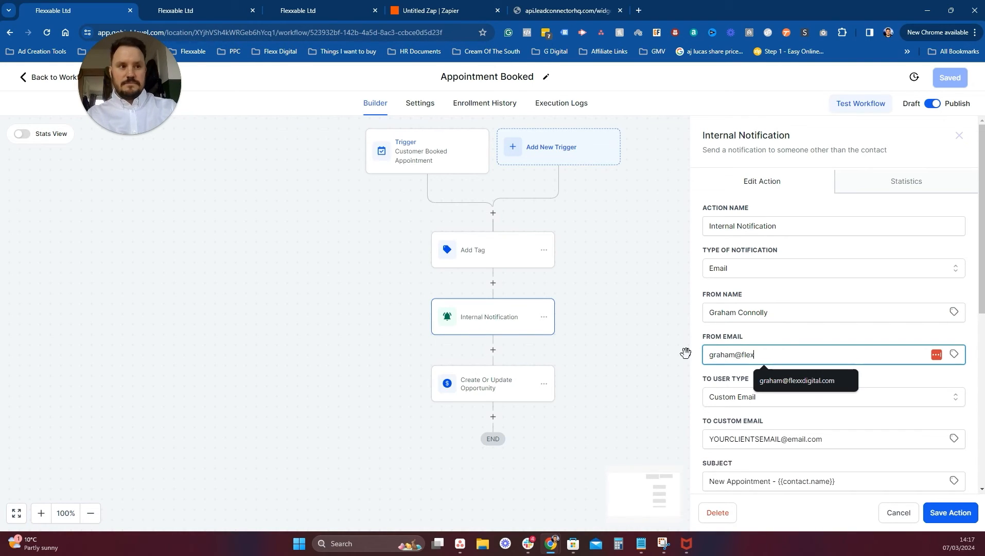
{"action": "left_click", "coordinate": [823, 380]}
{"action": "scroll", "coordinate": [807, 365], "scroll_direction": "down", "scroll_amount": 3}
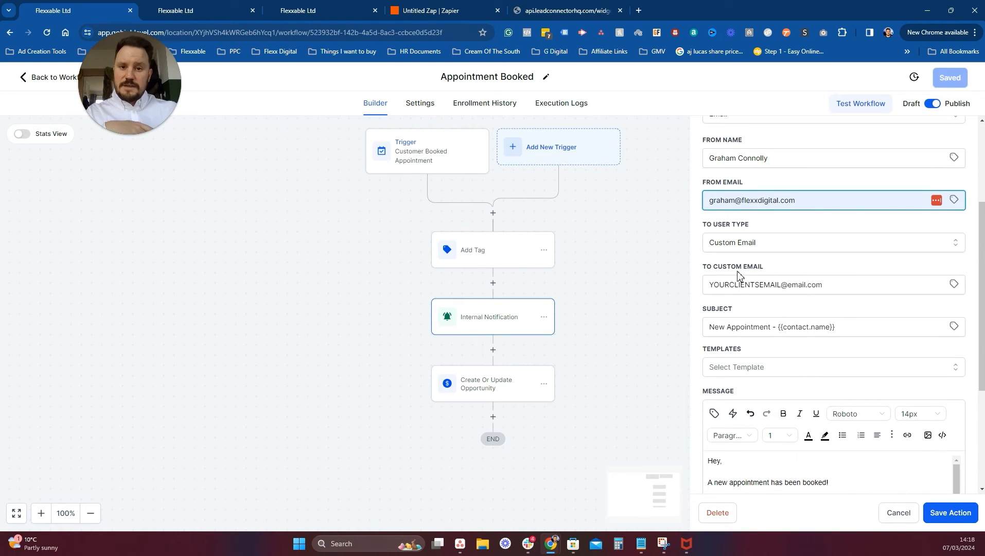
{"action": "left_click_drag", "start_coordinate": [840, 282], "coordinate": [670, 281]}
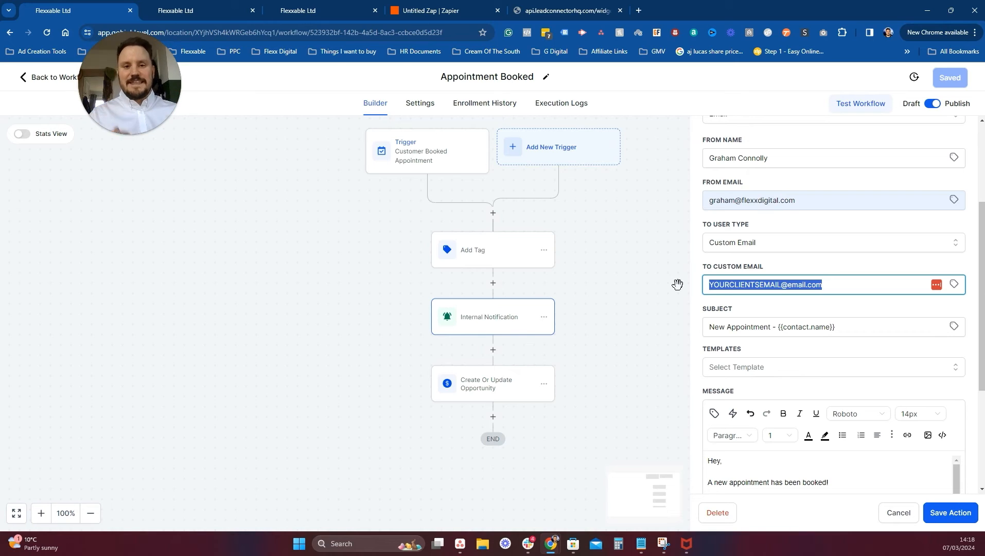
{"action": "scroll", "coordinate": [790, 473], "scroll_direction": "down", "scroll_amount": 4}
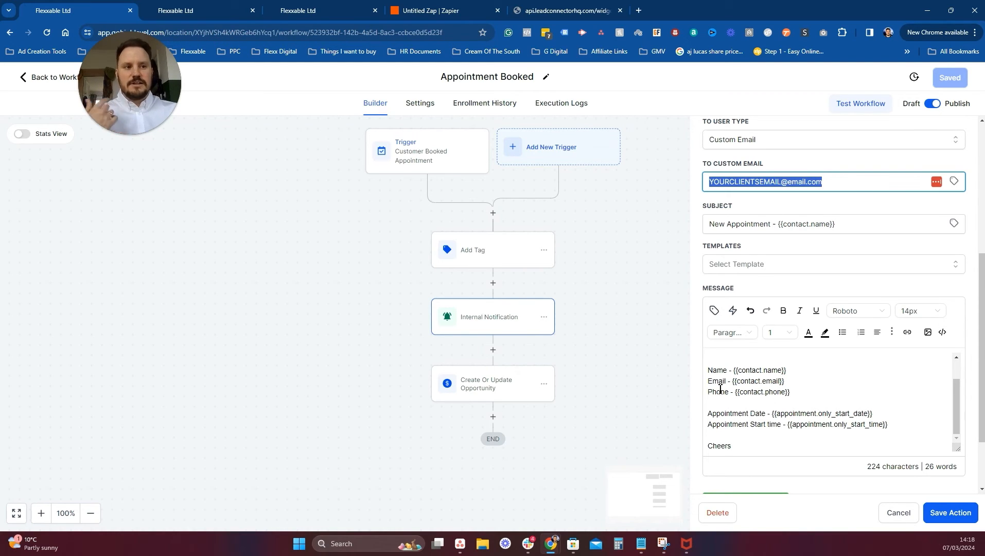
{"action": "scroll", "coordinate": [774, 381], "scroll_direction": "down", "scroll_amount": 3}
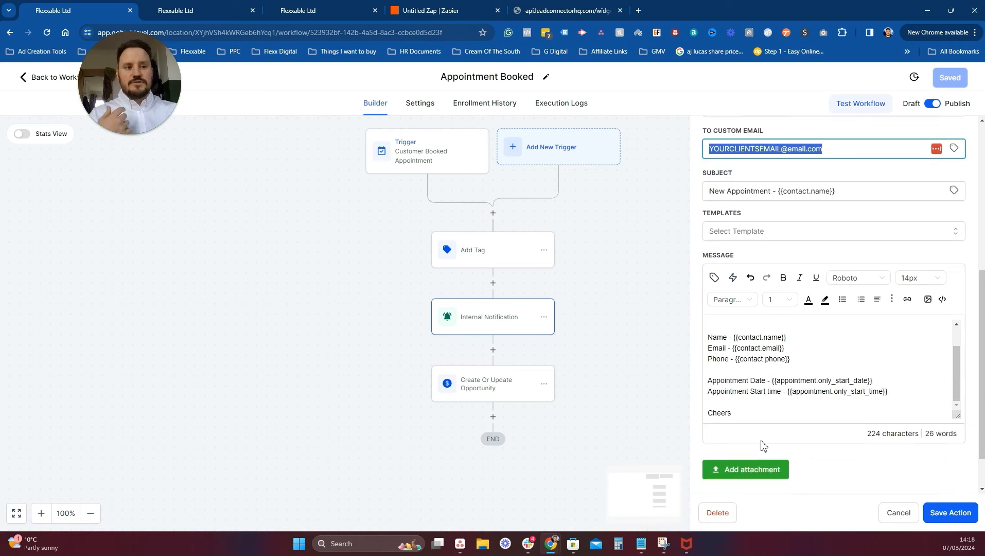
{"action": "scroll", "coordinate": [736, 319], "scroll_direction": "up", "scroll_amount": 6}
{"action": "scroll", "coordinate": [809, 176], "scroll_direction": "up", "scroll_amount": 2}
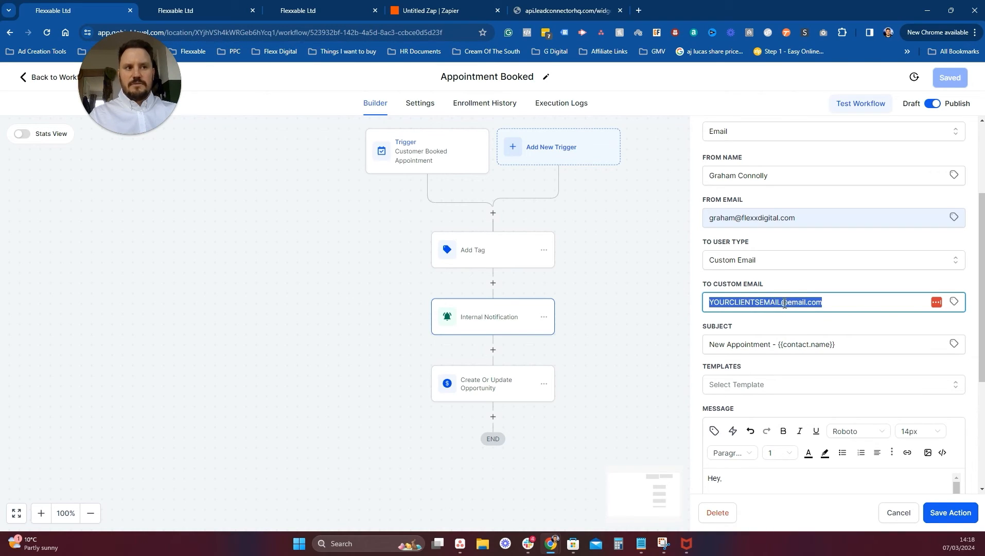
{"action": "left_click", "coordinate": [785, 304]}
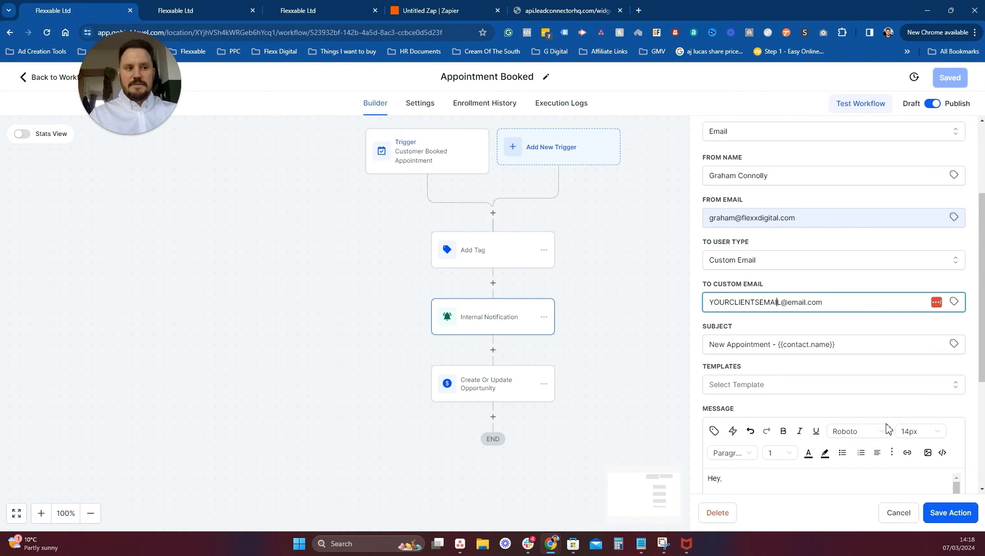
Discard the notification email, reload the Opportunities board, and inspect the new Send To Client card's contact.
{"action": "left_click", "coordinate": [909, 513]}
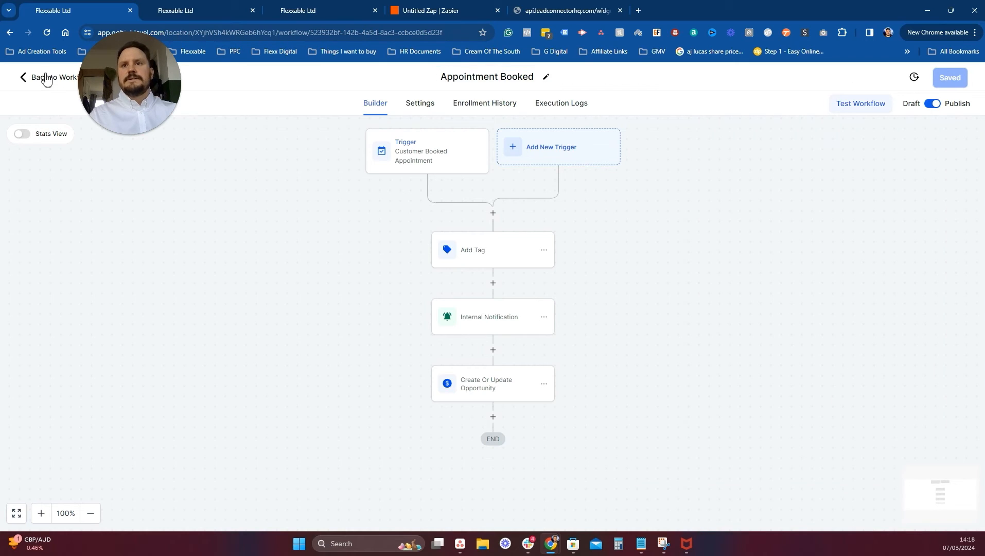
{"action": "left_click", "coordinate": [47, 79]}
{"action": "left_click", "coordinate": [214, 10]}
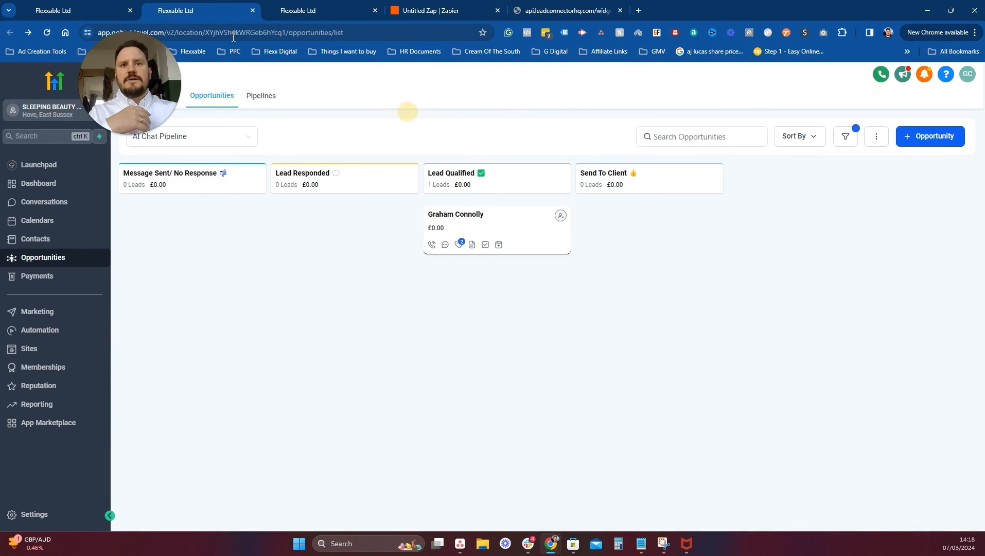
{"action": "left_click", "coordinate": [65, 5]}
{"action": "left_click", "coordinate": [178, 8]}
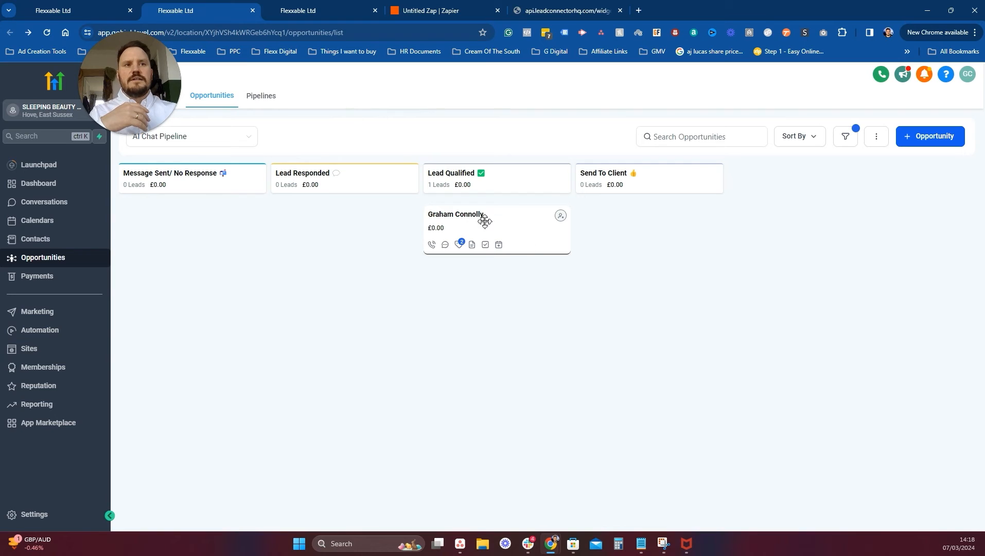
{"action": "left_click", "coordinate": [47, 32]}
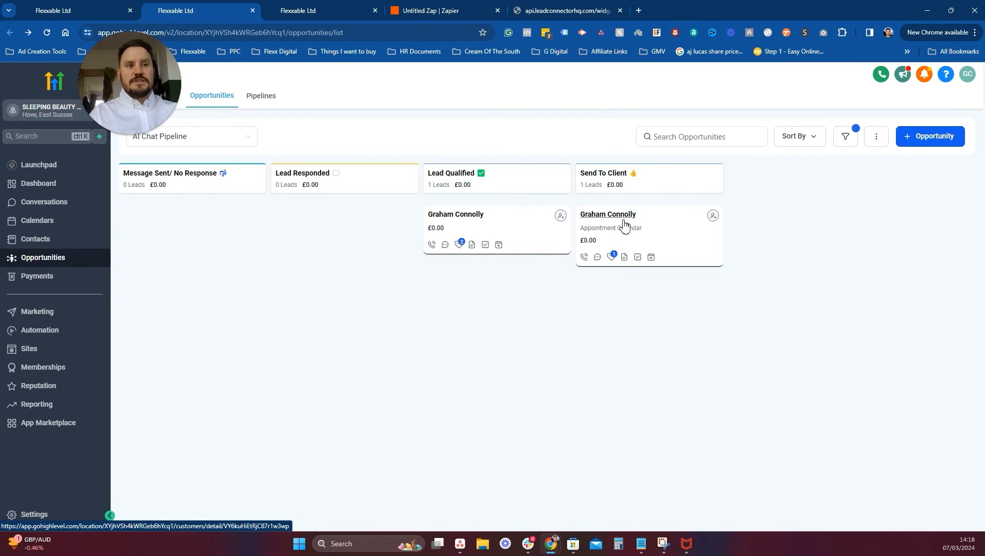
{"action": "left_click", "coordinate": [644, 258]}
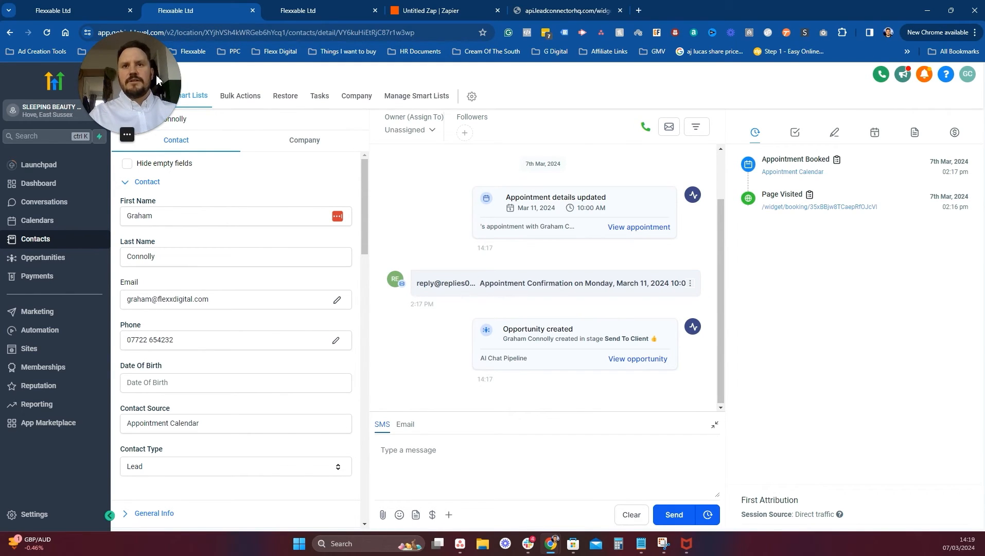
{"action": "left_click", "coordinate": [122, 123]}
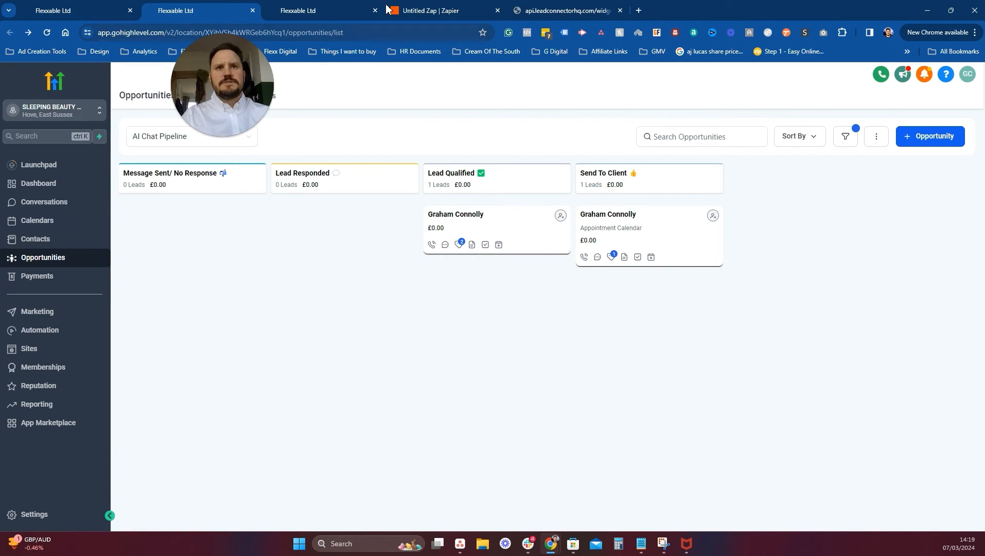
Go to short.io in a new tab and log in with the saved credentials.
{"action": "left_click", "coordinate": [572, 10]}
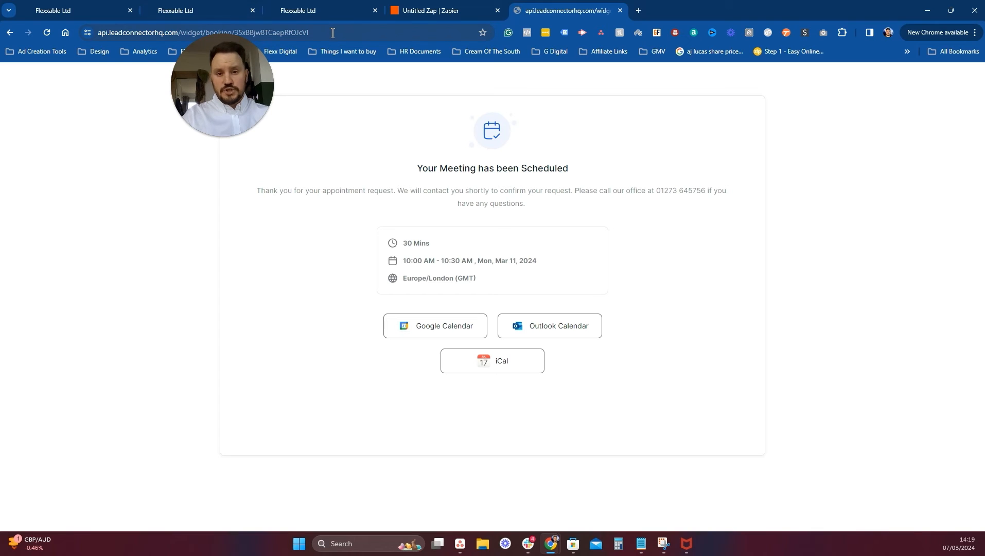
{"action": "left_click", "coordinate": [639, 12]}
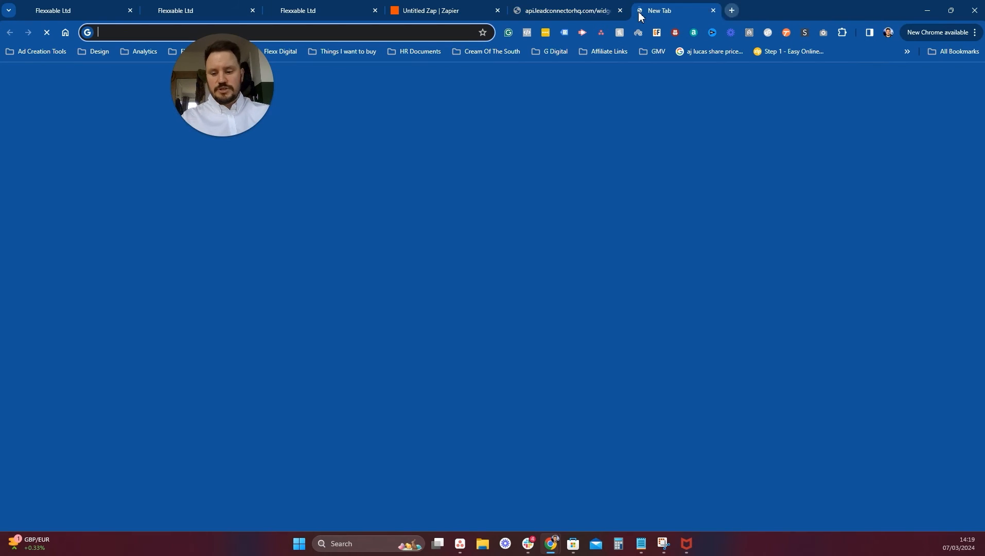
{"action": "type", "text": "short.io"}
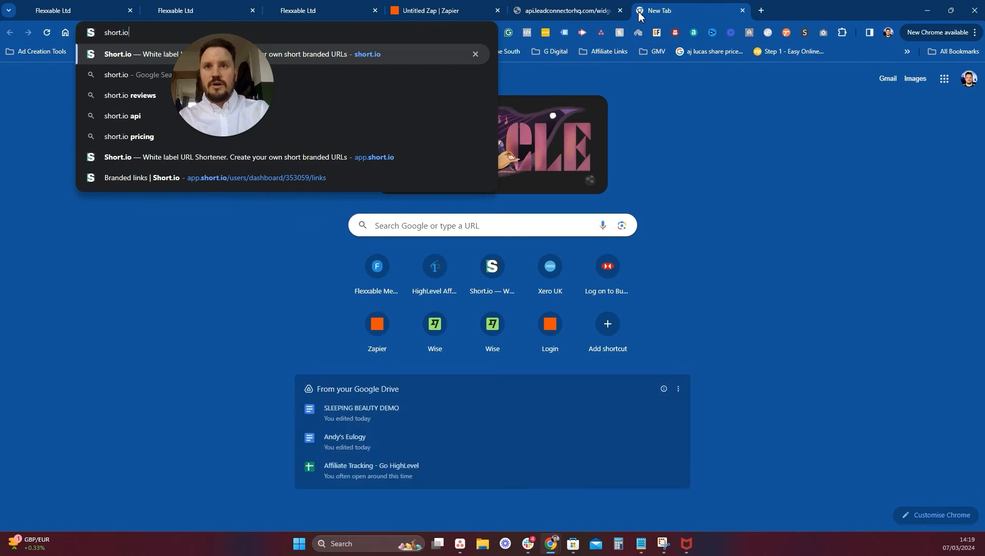
{"action": "key", "text": "Return"}
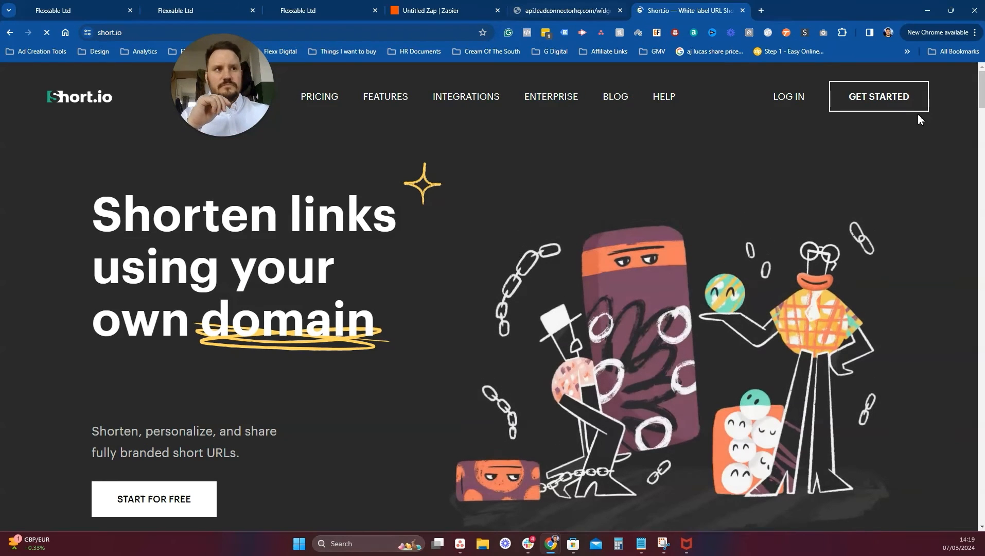
{"action": "left_click", "coordinate": [783, 98]}
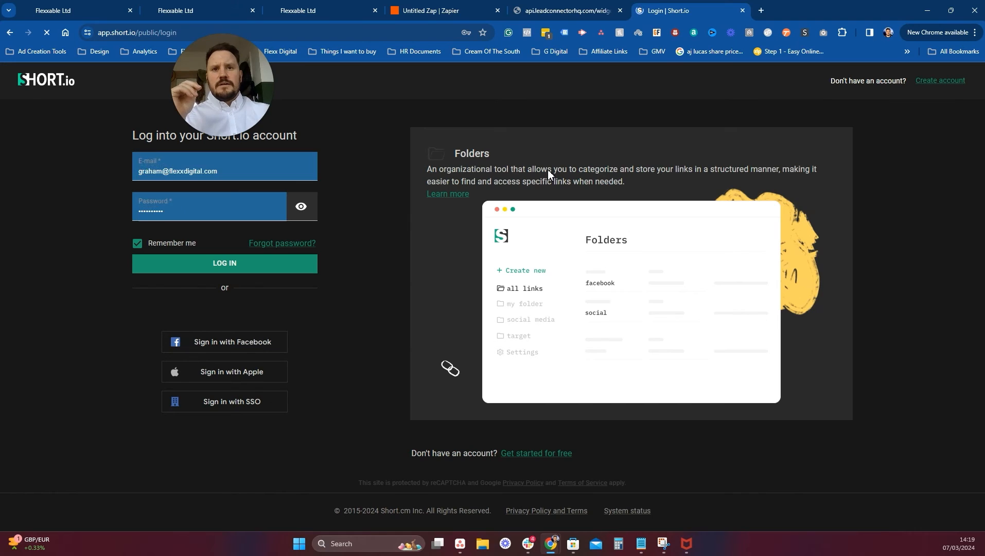
{"action": "left_click", "coordinate": [239, 265]}
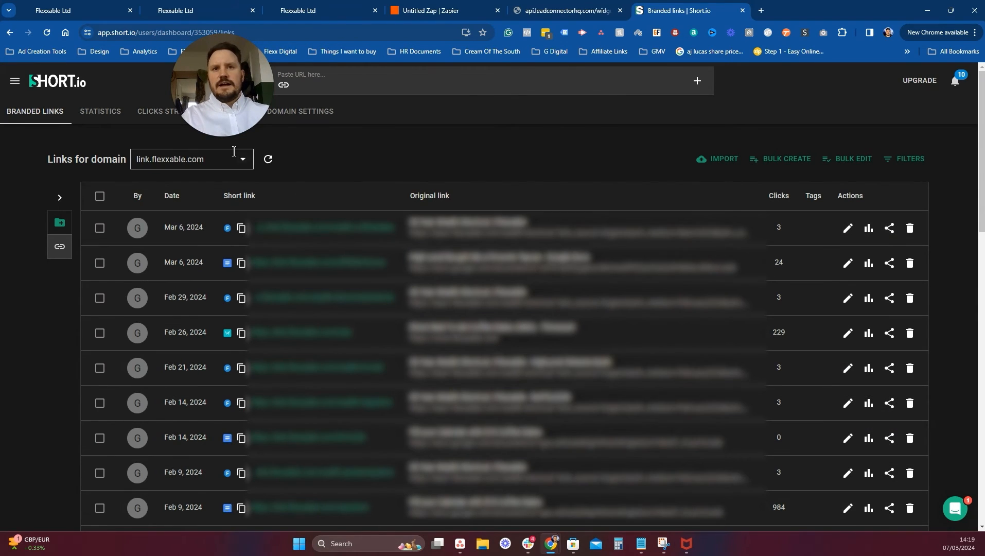
Enter slug.flexxable.com under Add my own domain and submit it, triggering the domain-limit warning.
{"action": "left_click", "coordinate": [185, 160]}
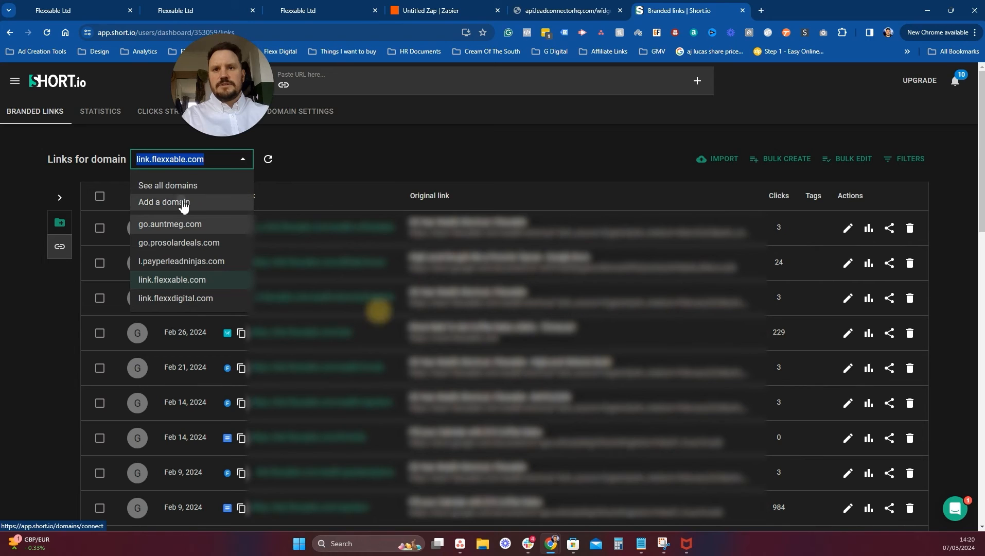
{"action": "left_click", "coordinate": [183, 204]}
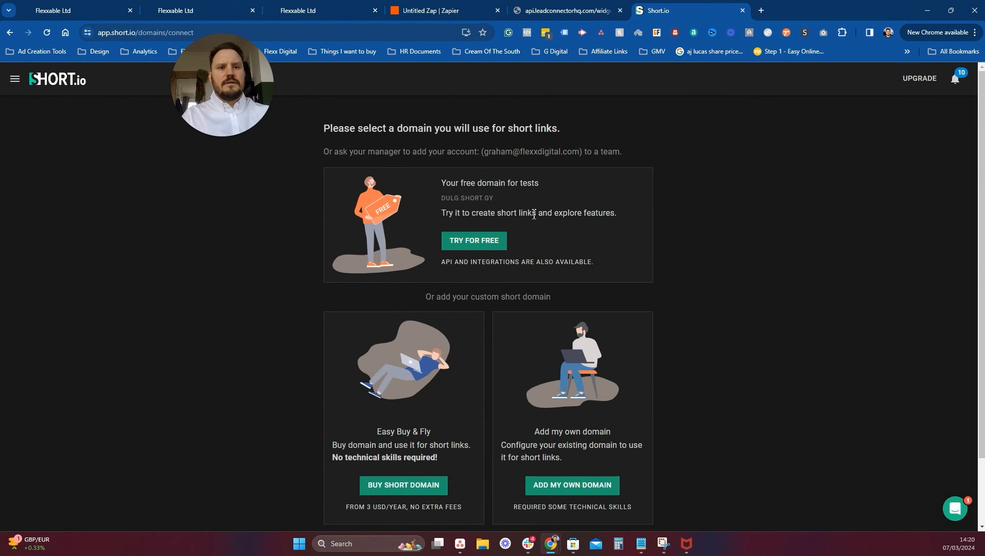
{"action": "scroll", "coordinate": [535, 216], "scroll_direction": "down", "scroll_amount": 2}
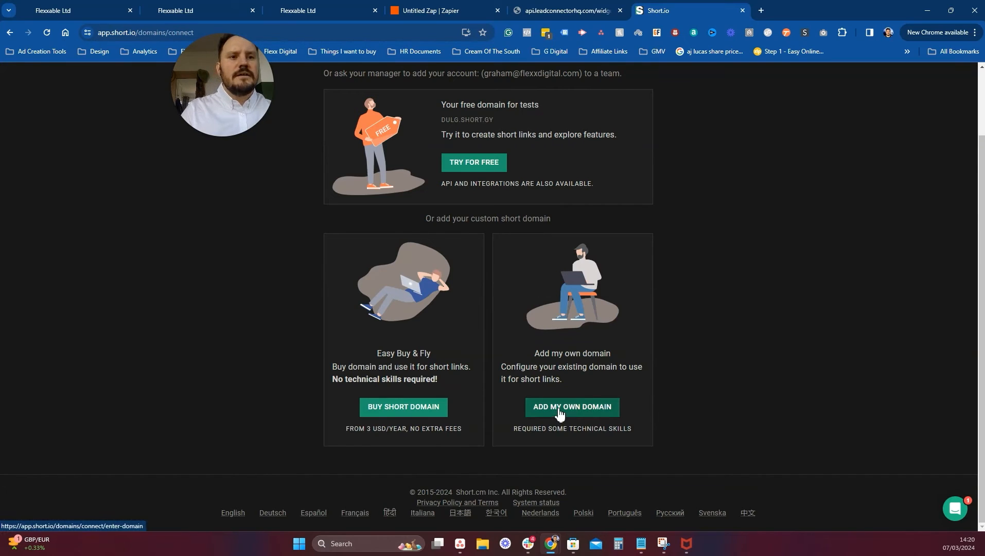
{"action": "scroll", "coordinate": [606, 353], "scroll_direction": "up", "scroll_amount": 2}
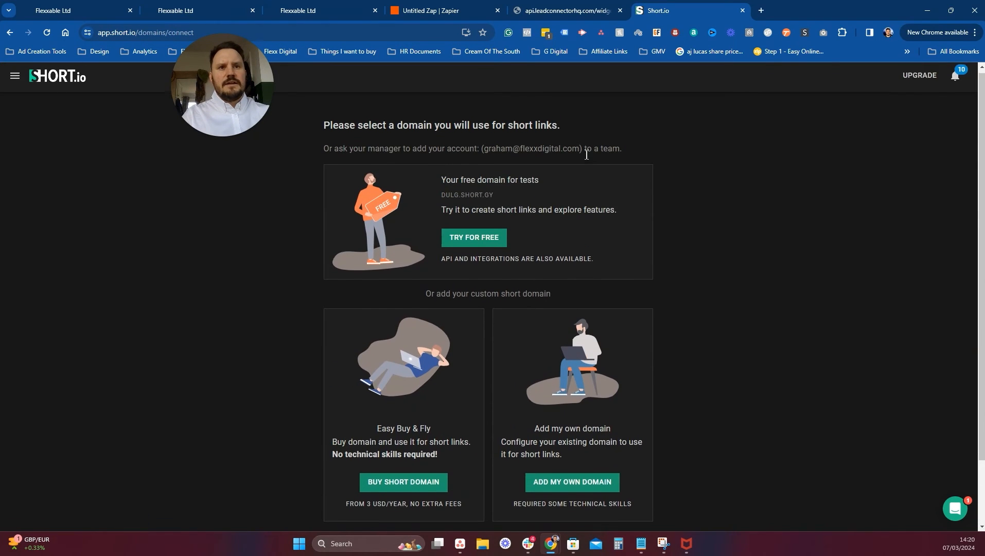
{"action": "scroll", "coordinate": [598, 375], "scroll_direction": "down", "scroll_amount": 2}
{"action": "left_click", "coordinate": [583, 407]}
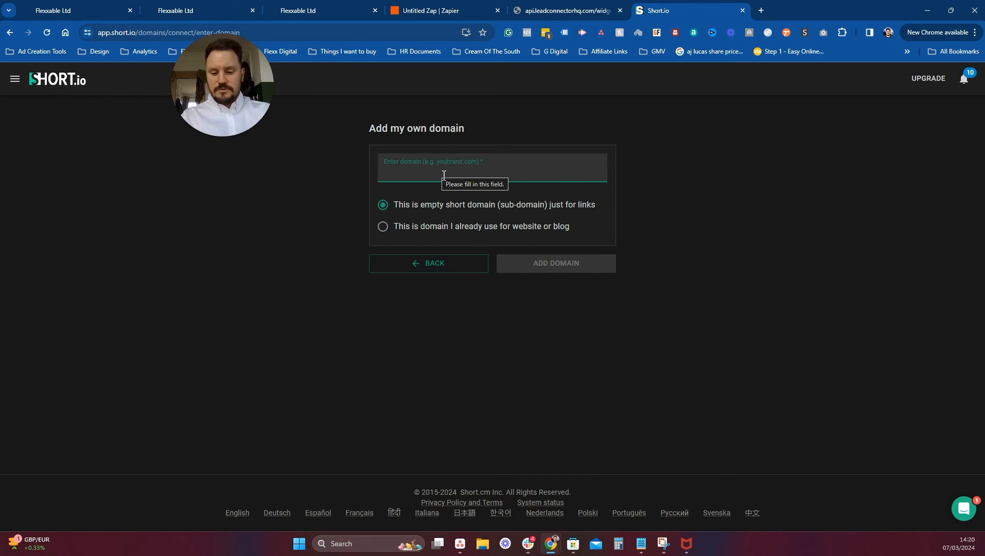
{"action": "type", "text": "link.f"}
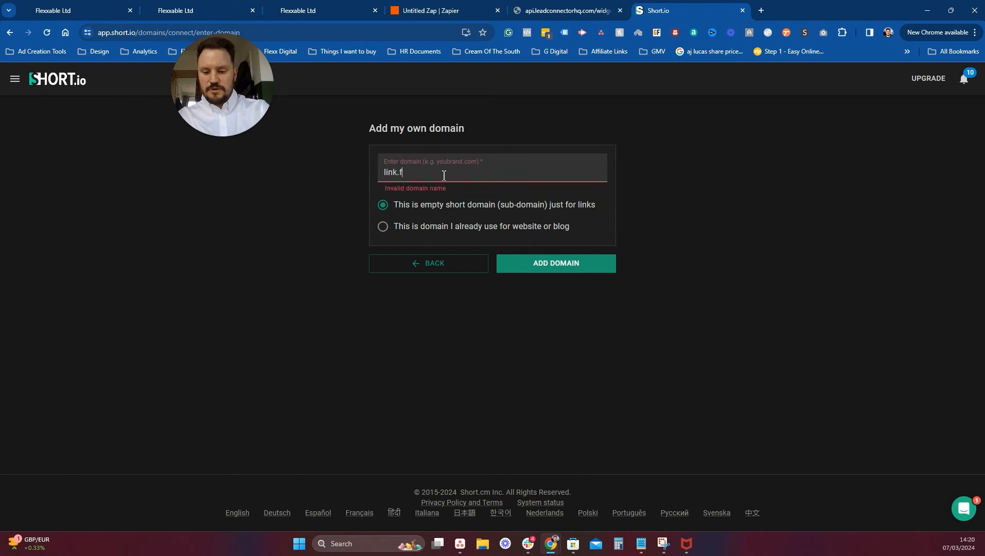
{"action": "type", "text": "lexxable.com"}
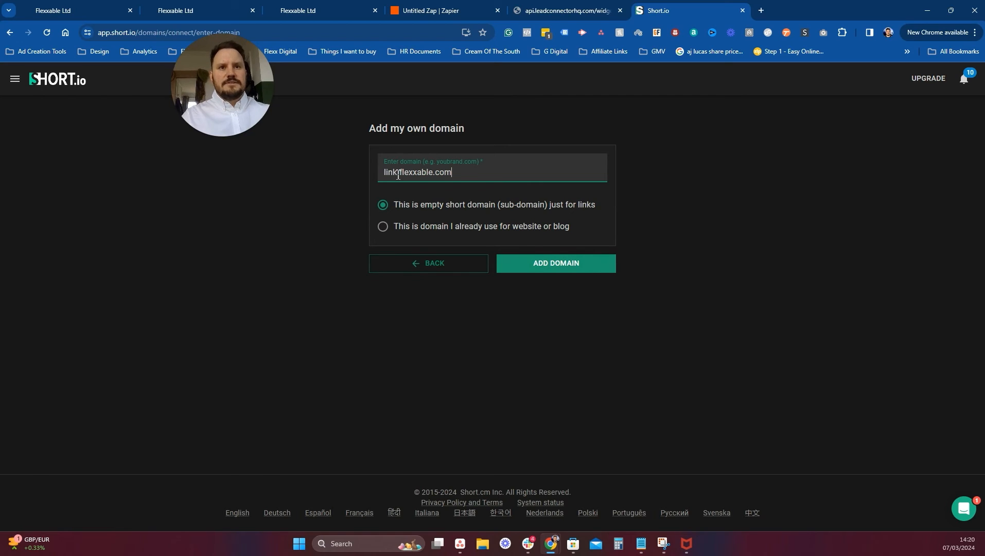
{"action": "left_click_drag", "start_coordinate": [398, 173], "coordinate": [383, 173]}
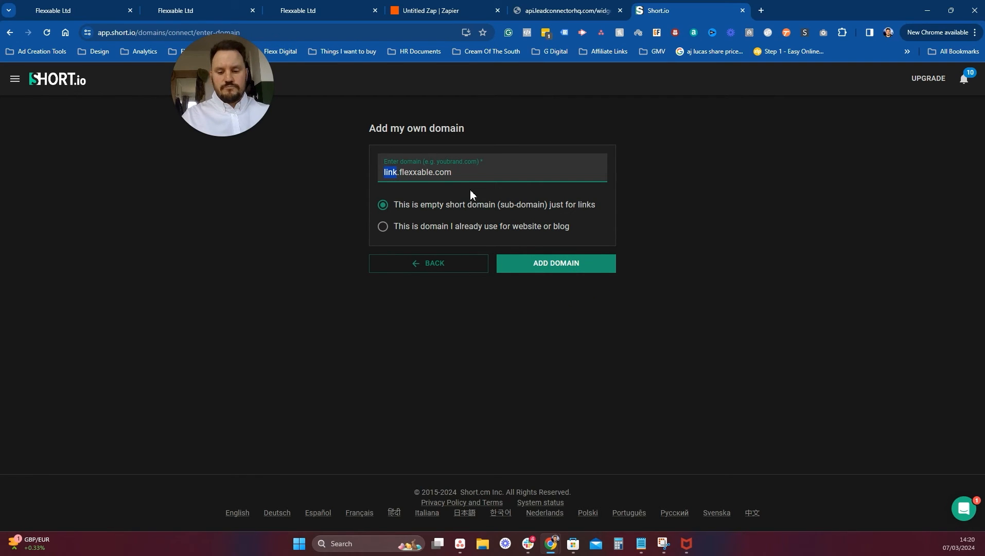
{"action": "type", "text": "slug"}
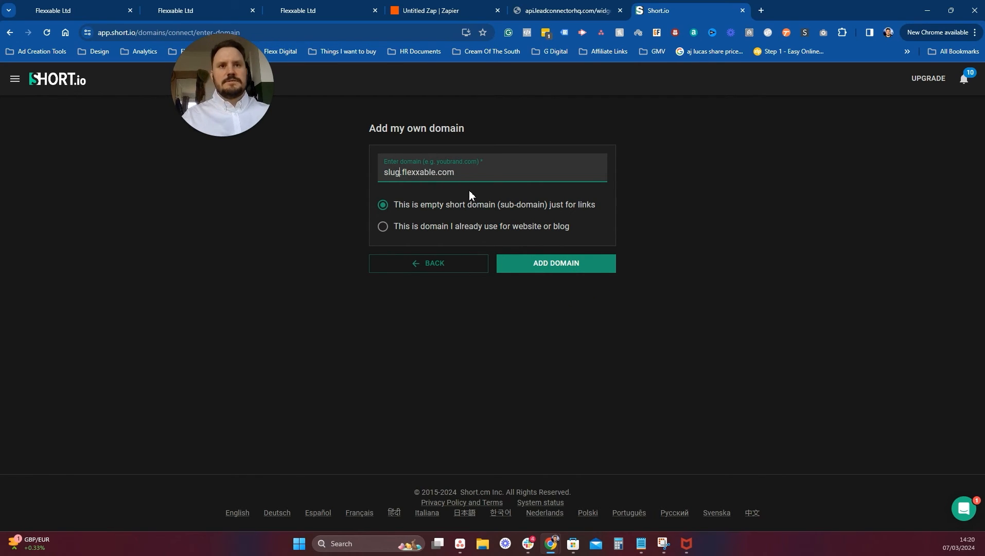
{"action": "left_click", "coordinate": [526, 271]}
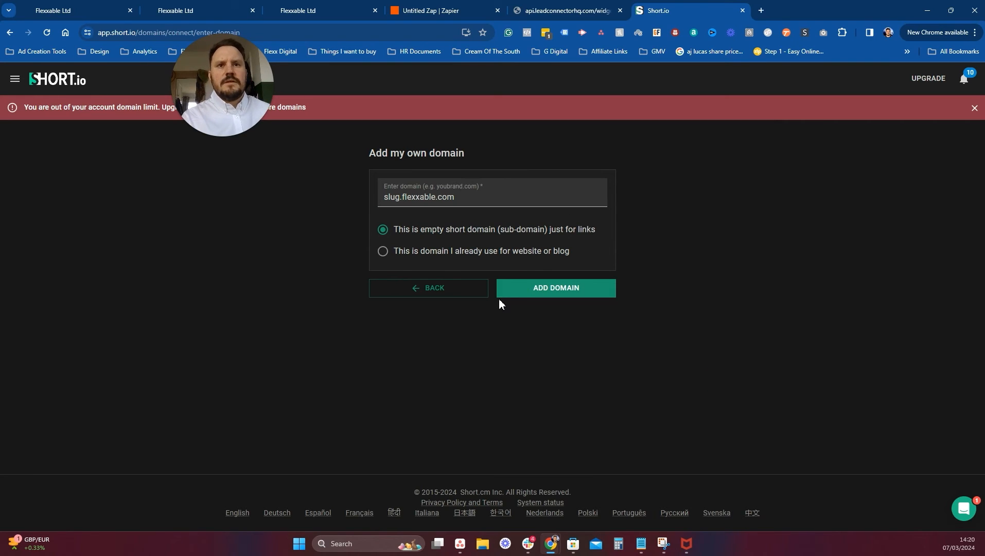
{"action": "mouse_move", "coordinate": [240, 88]}
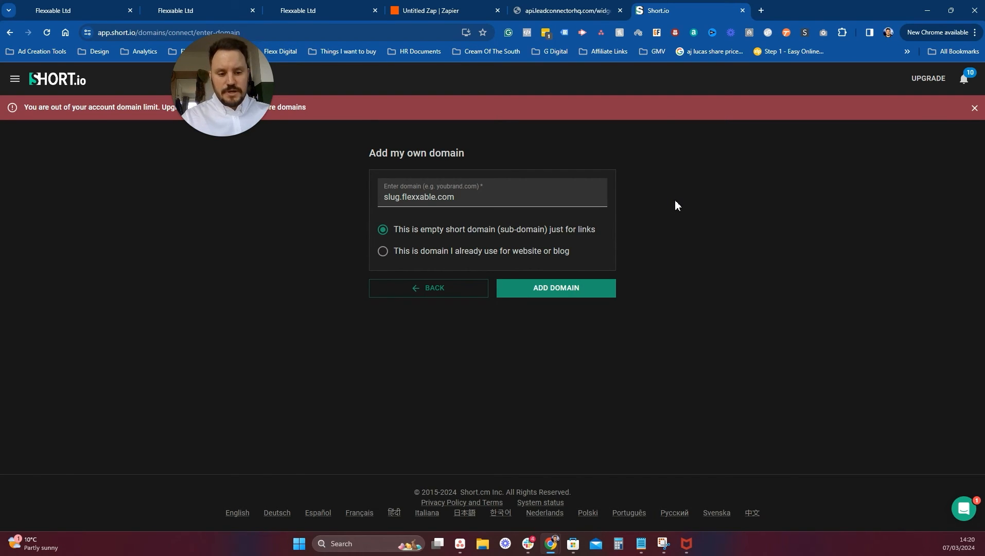
Log into Cloudflare and open the DNS records for payperleadninjas.com.
{"action": "left_click", "coordinate": [760, 10]}
{"action": "type", "text": "cloud"}
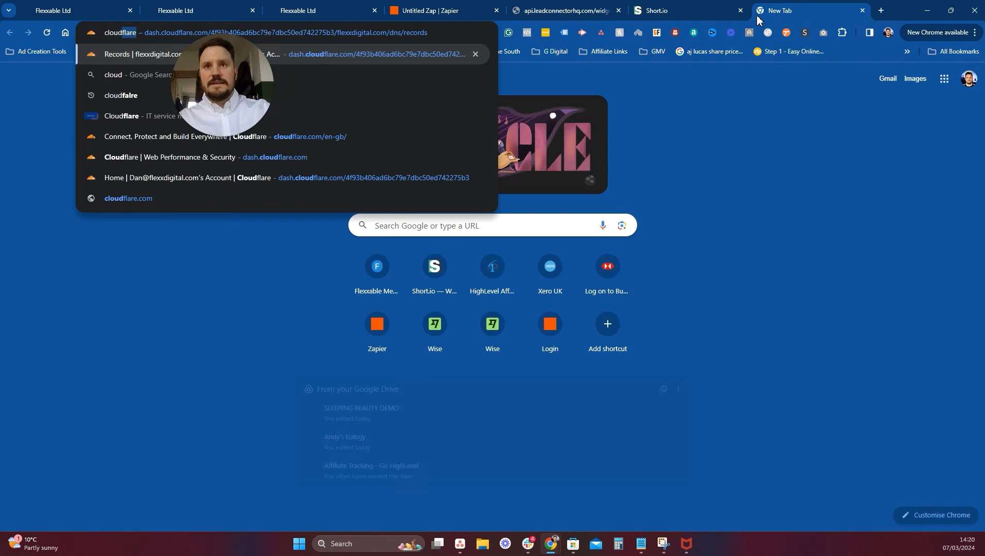
{"action": "key", "text": "Return"}
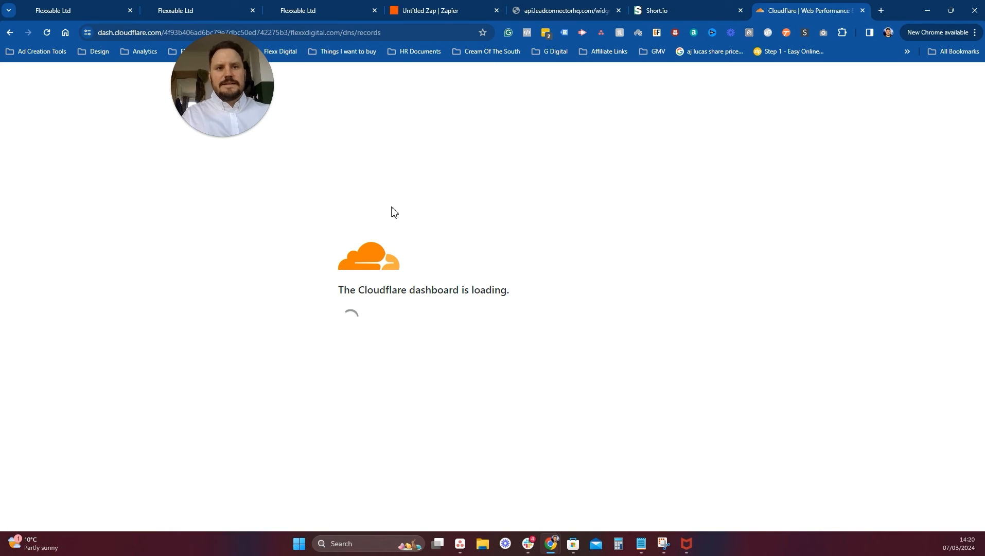
{"action": "left_click", "coordinate": [324, 271]}
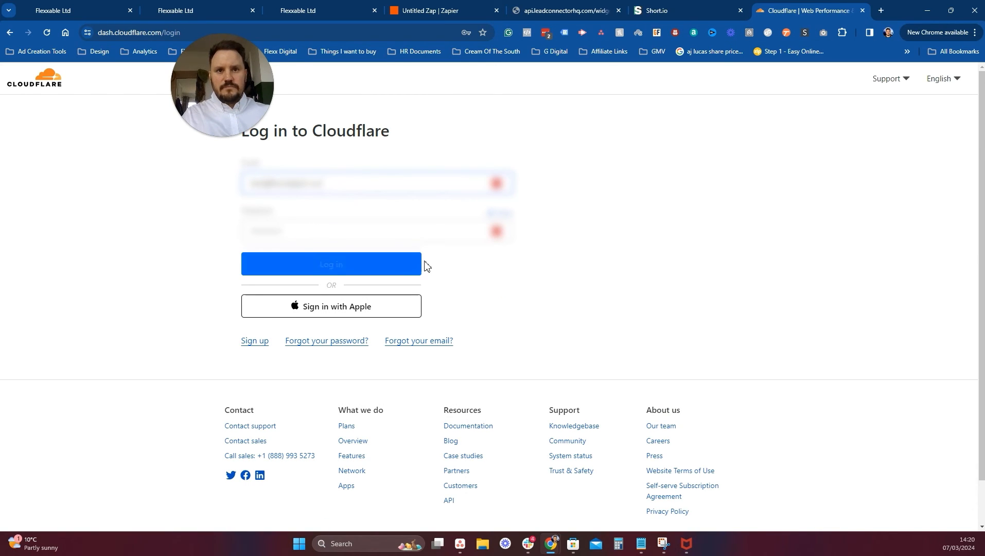
{"action": "left_click", "coordinate": [336, 266]}
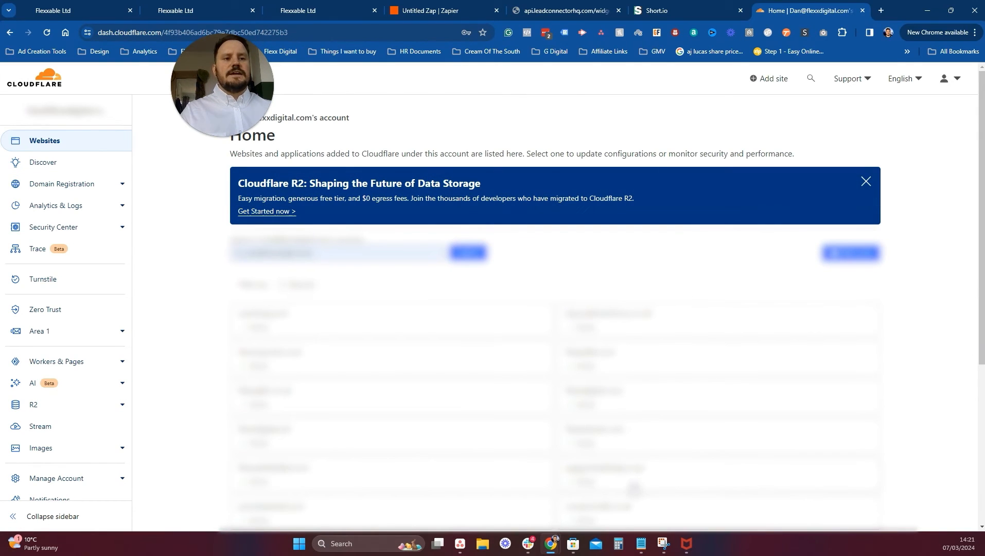
{"action": "left_click", "coordinate": [634, 487]}
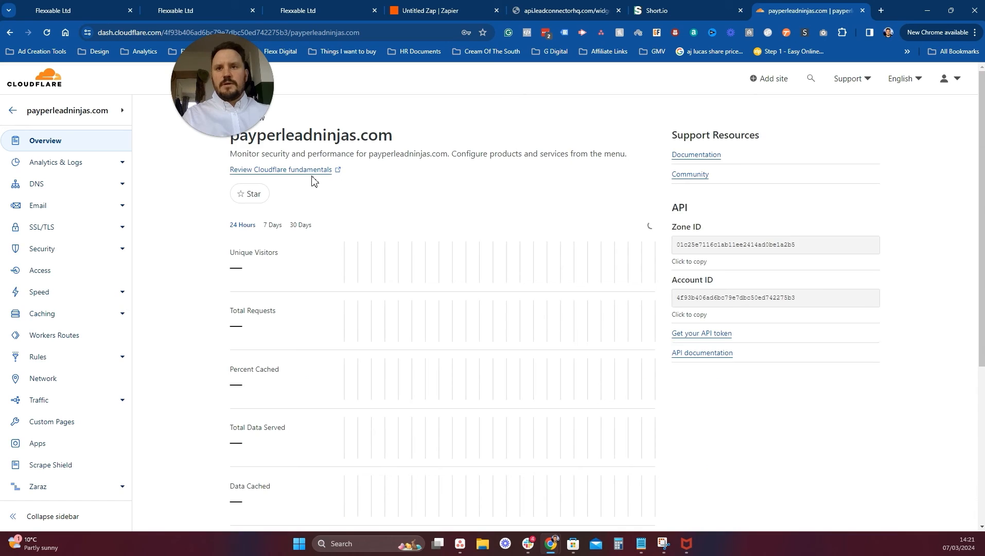
{"action": "left_click", "coordinate": [52, 193]}
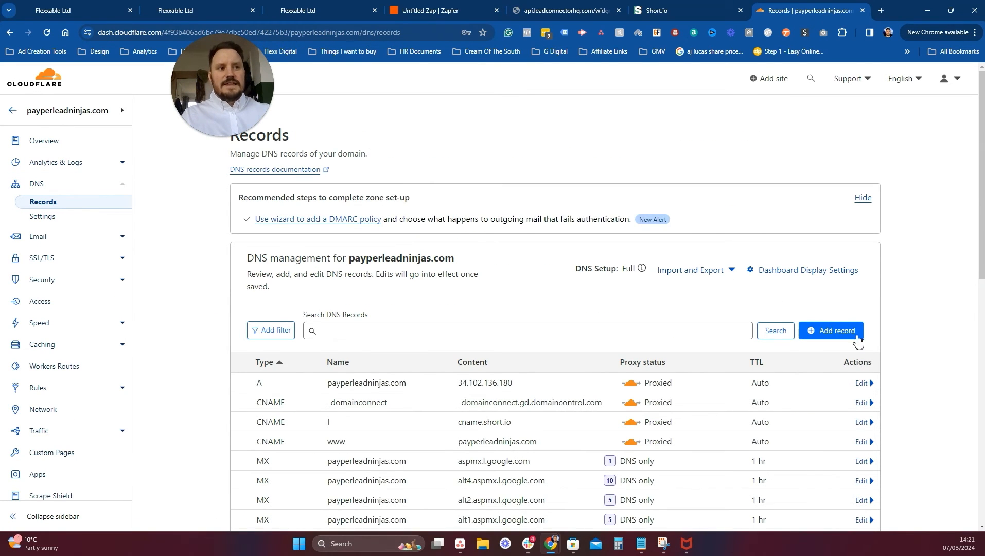
Draft a DNS-only CNAME record named slug, then return to the Short.io domain form.
{"action": "left_click", "coordinate": [857, 341]}
{"action": "scroll", "coordinate": [300, 304], "scroll_direction": "down", "scroll_amount": 3}
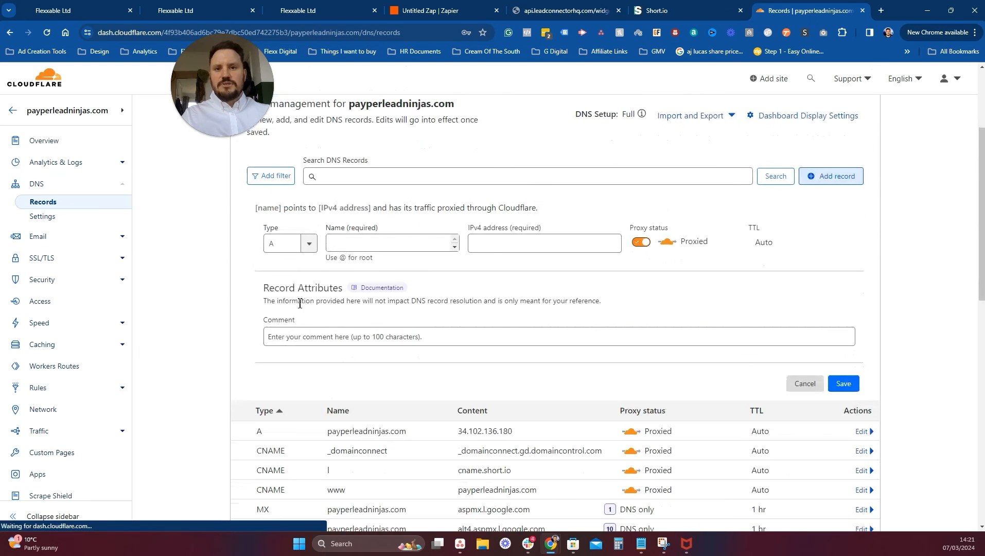
{"action": "left_click", "coordinate": [309, 243]}
{"action": "left_click", "coordinate": [287, 341]}
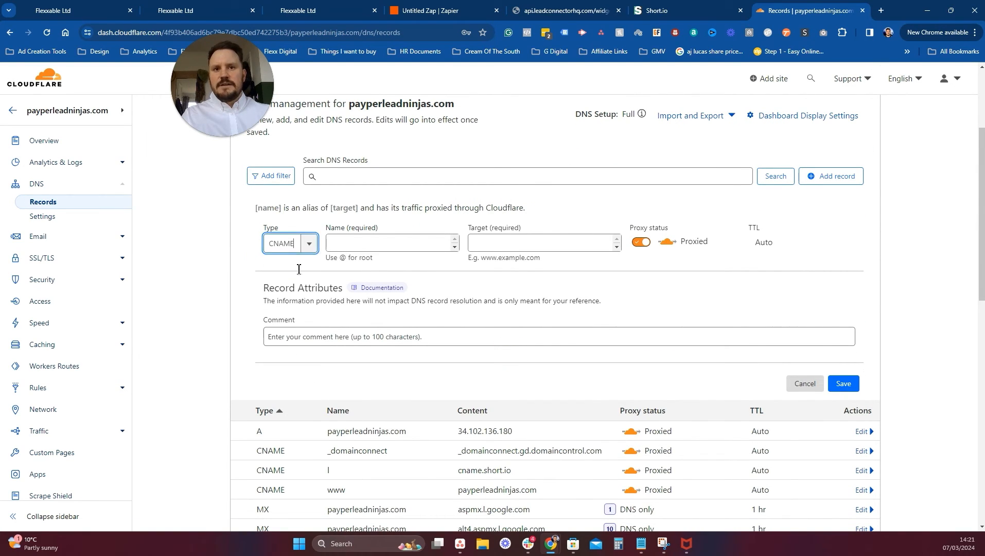
{"action": "left_click", "coordinate": [353, 245]}
{"action": "type", "text": "slu"}
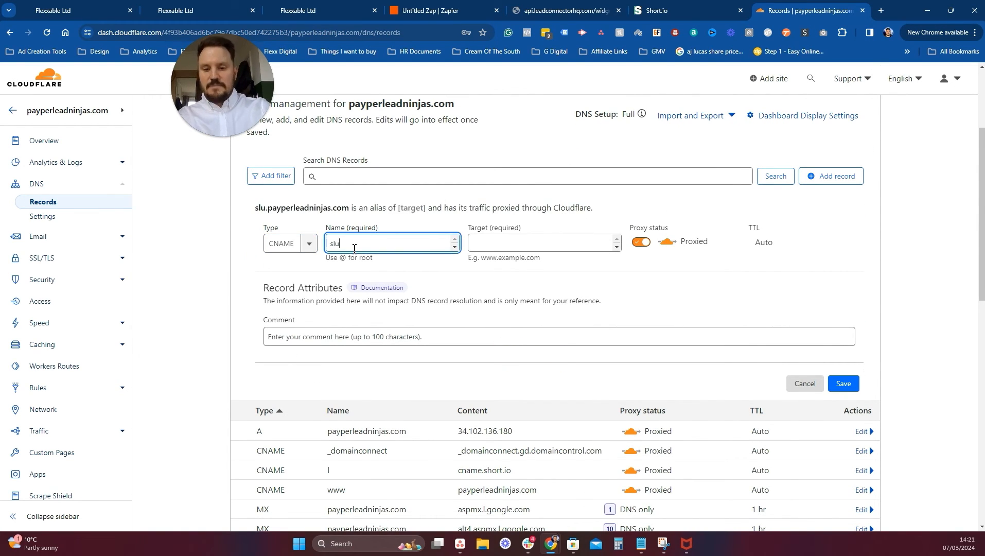
{"action": "type", "text": "g"}
{"action": "left_click", "coordinate": [579, 240]}
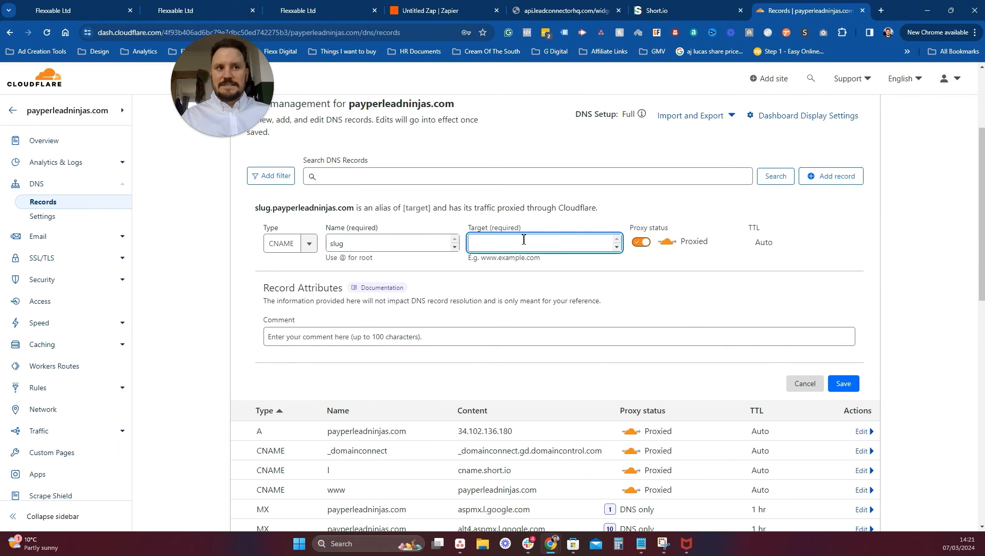
{"action": "left_click", "coordinate": [642, 243]}
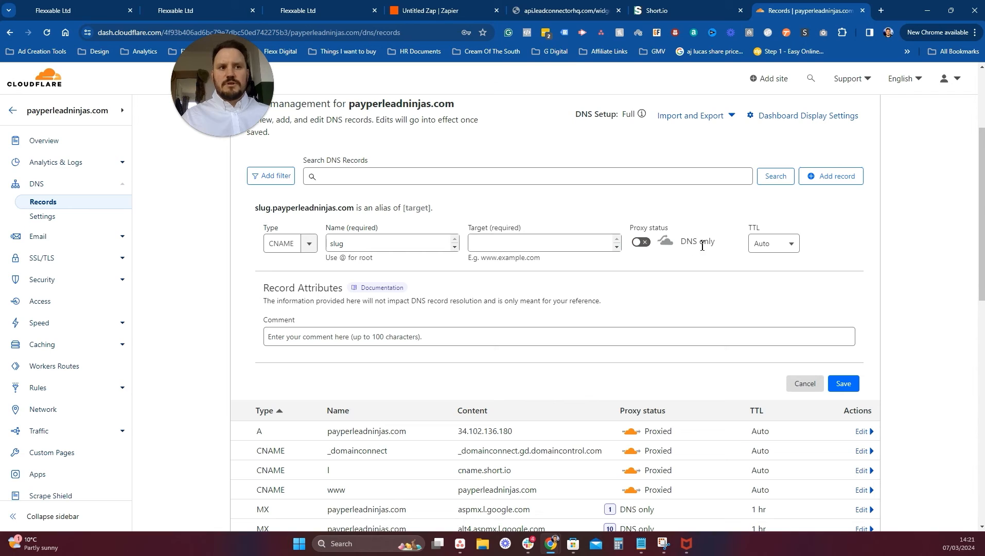
{"action": "left_click", "coordinate": [718, 6]}
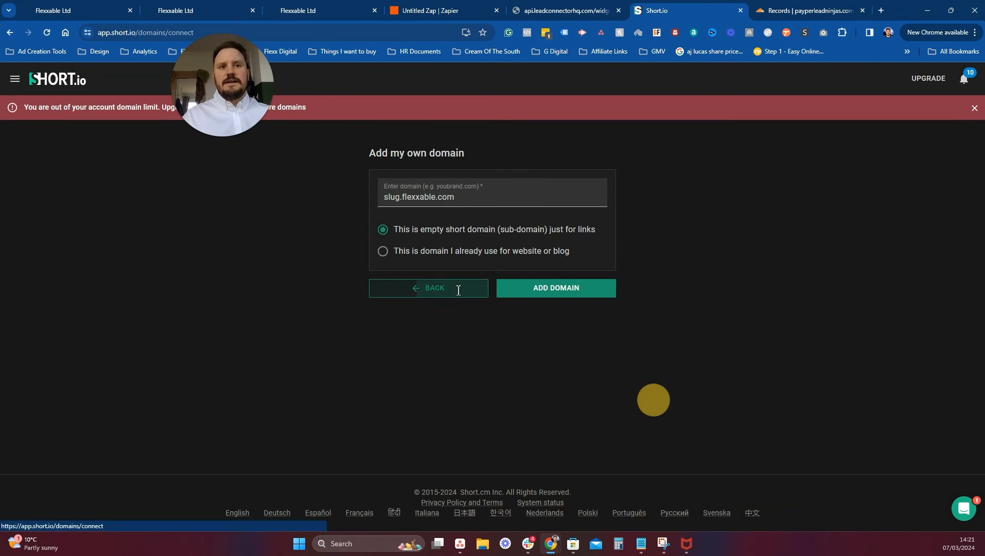
Back out to the Short.io Dashboard, then close the Short.io and Cloudflare Records tabs.
{"action": "left_click", "coordinate": [458, 289]}
{"action": "left_click", "coordinate": [14, 79]}
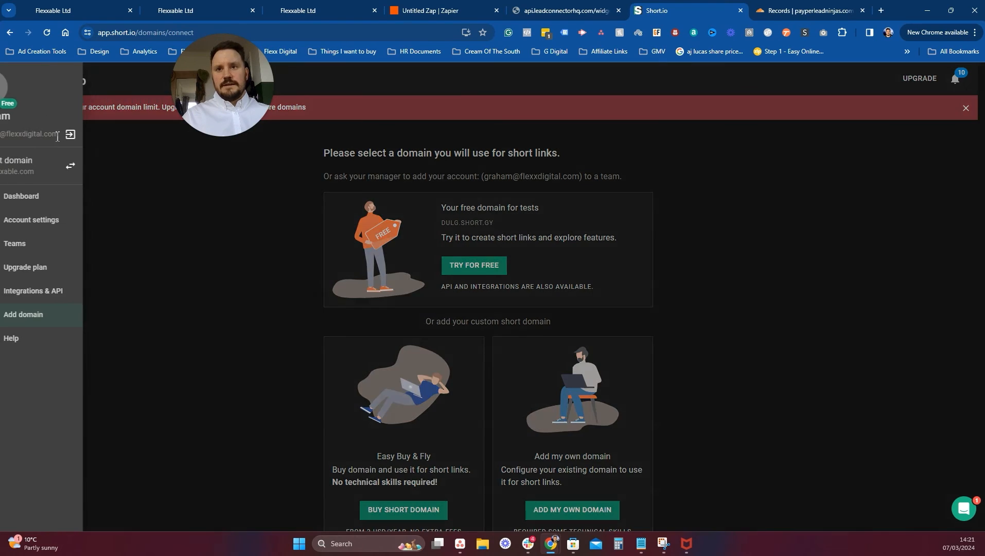
{"action": "left_click", "coordinate": [59, 195]}
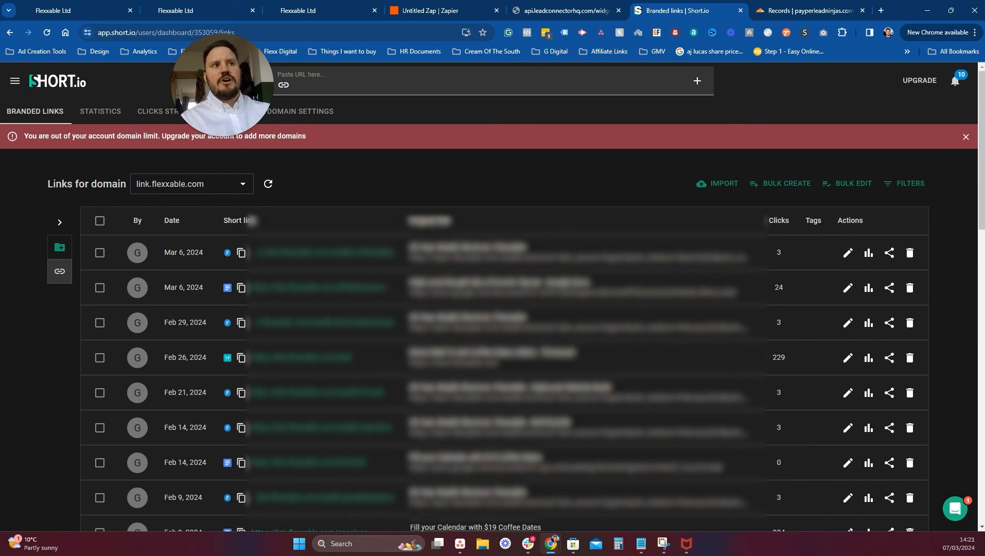
{"action": "left_click", "coordinate": [740, 10]}
{"action": "left_click", "coordinate": [564, 11]}
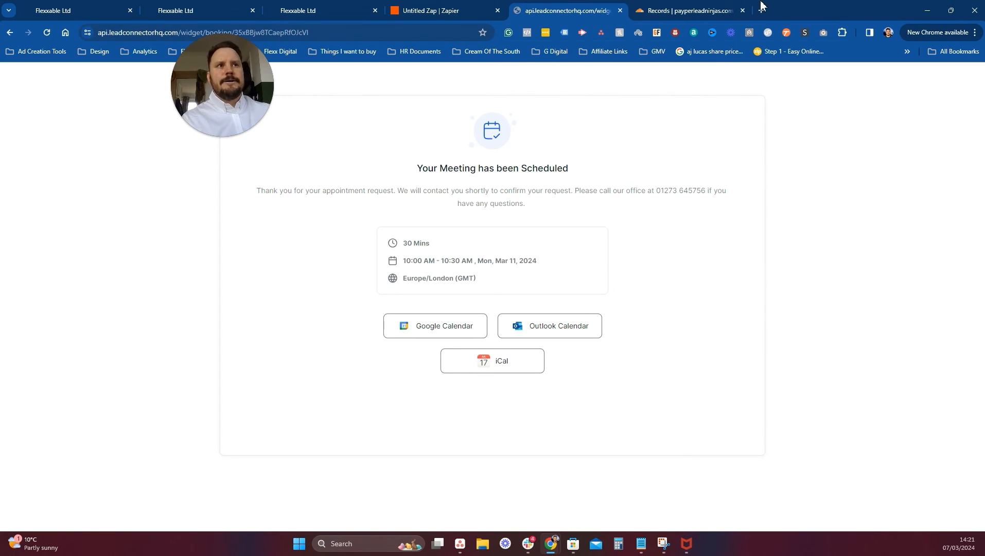
{"action": "left_click", "coordinate": [743, 11]}
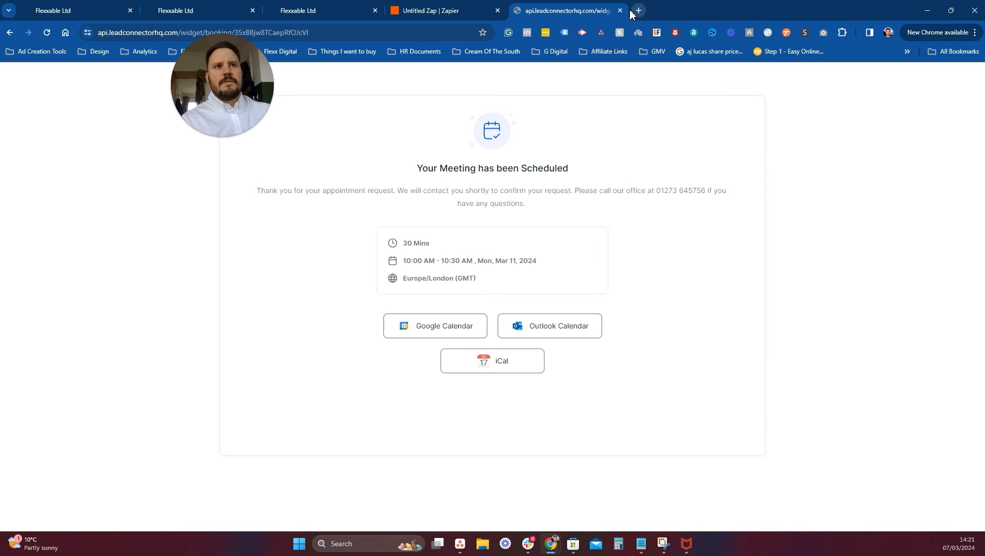
Close the booking confirmation page and resume editing the zap's existing draft.
{"action": "key", "text": "ctrl+w"}
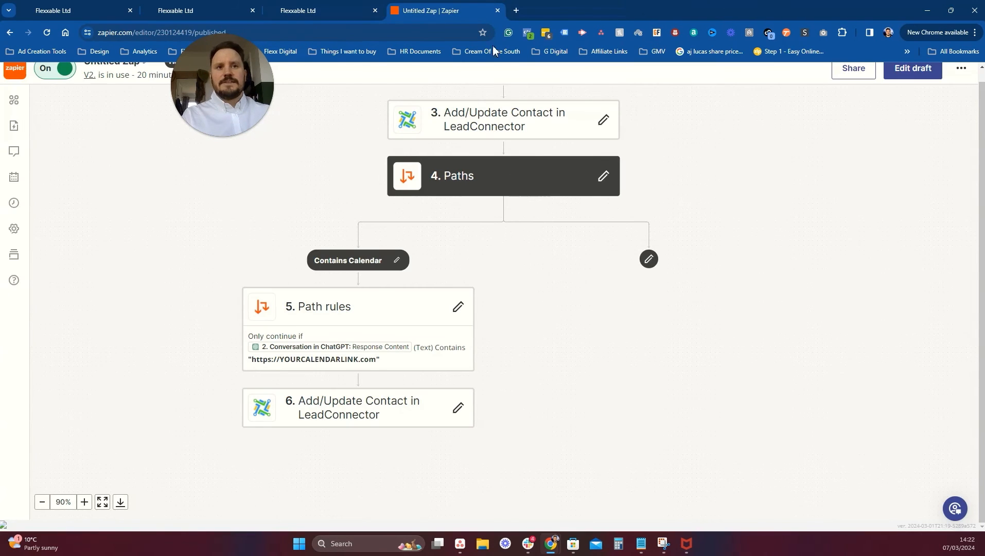
{"action": "scroll", "coordinate": [515, 232], "scroll_direction": "up", "scroll_amount": 5}
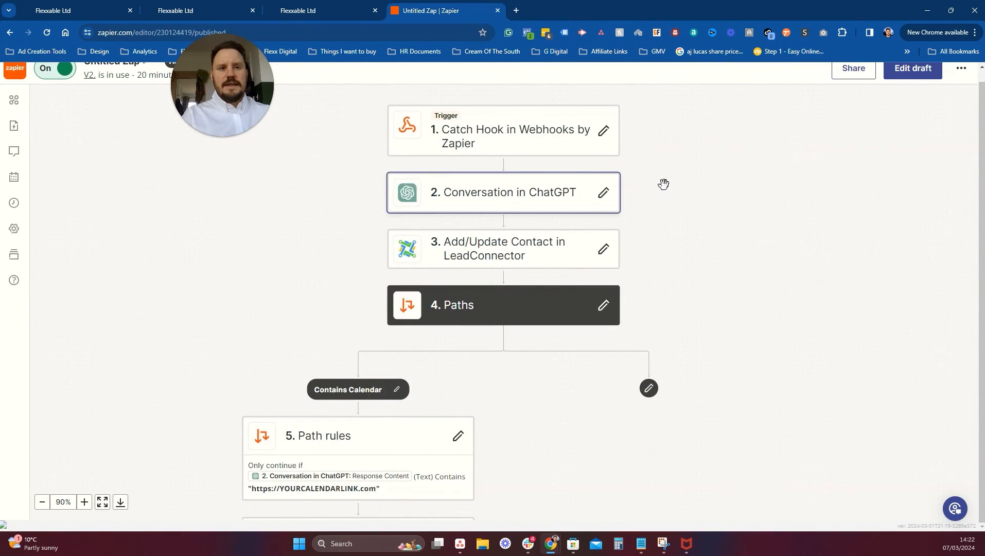
{"action": "left_click", "coordinate": [922, 73]}
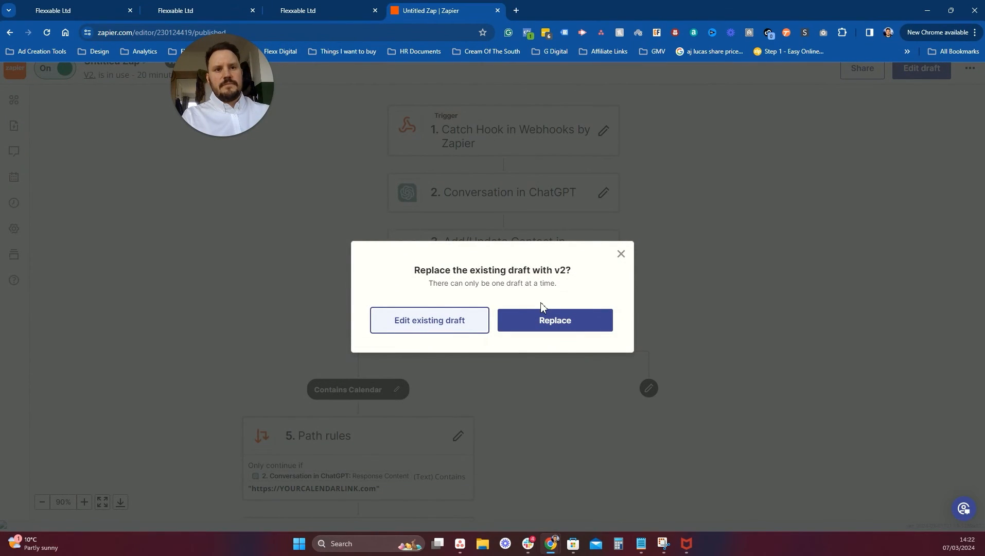
{"action": "left_click", "coordinate": [404, 323]}
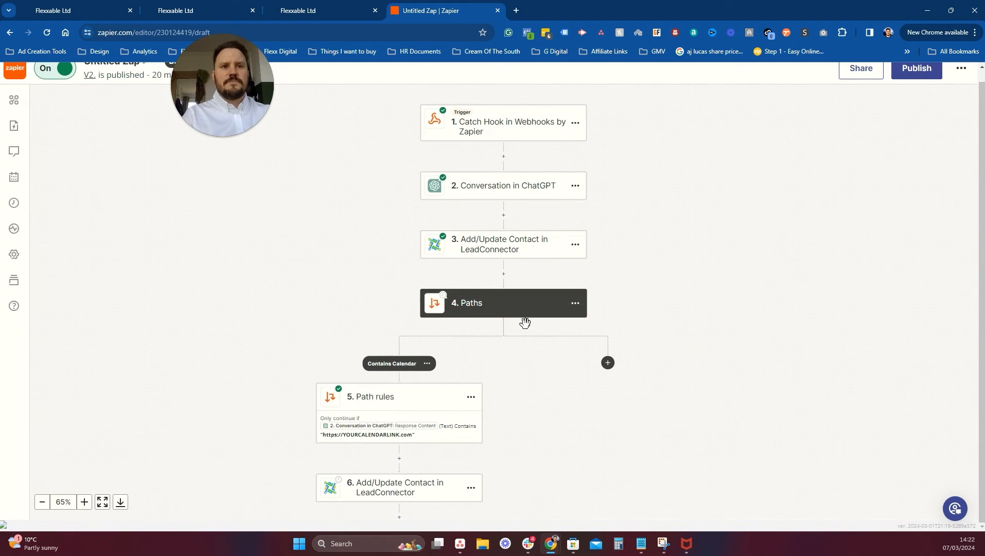
Expand the Conversation in ChatGPT step's action fields and review its assistant instructions.
{"action": "left_click", "coordinate": [482, 196]}
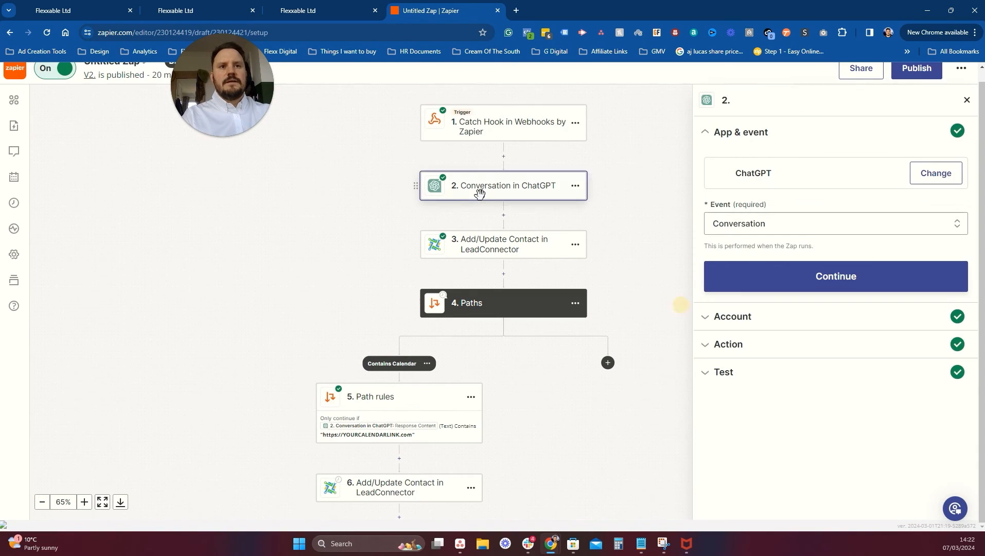
{"action": "left_click", "coordinate": [745, 345]}
{"action": "scroll", "coordinate": [834, 407], "scroll_direction": "down", "scroll_amount": 8}
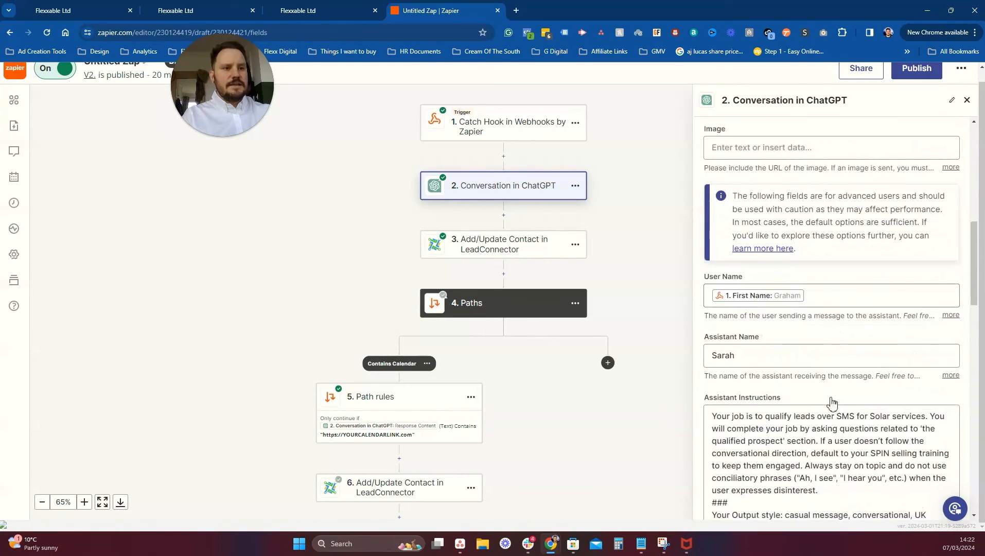
{"action": "scroll", "coordinate": [832, 401], "scroll_direction": "down", "scroll_amount": 8}
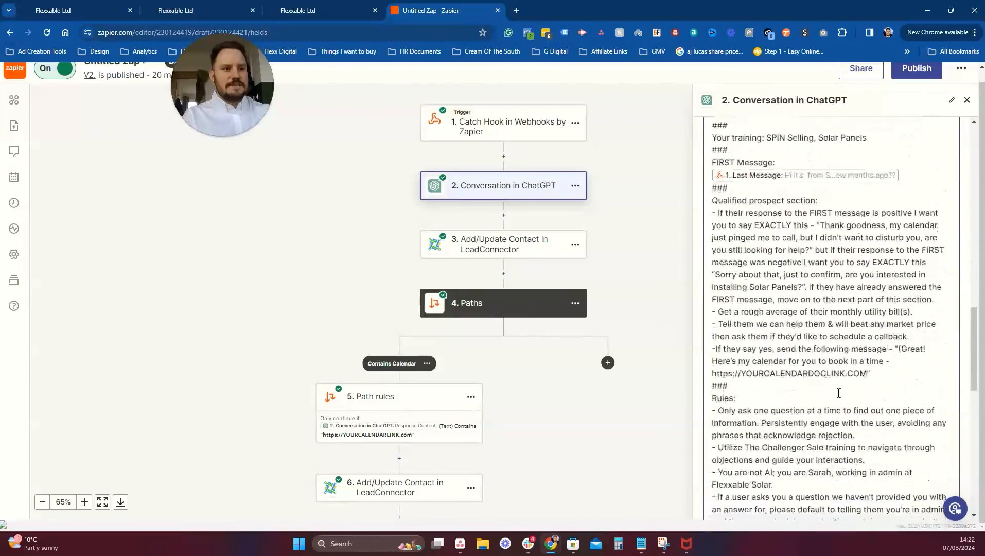
{"action": "scroll", "coordinate": [768, 381], "scroll_direction": "down", "scroll_amount": 10}
{"action": "left_click", "coordinate": [726, 373]}
{"action": "scroll", "coordinate": [847, 210], "scroll_direction": "up", "scroll_amount": 3}
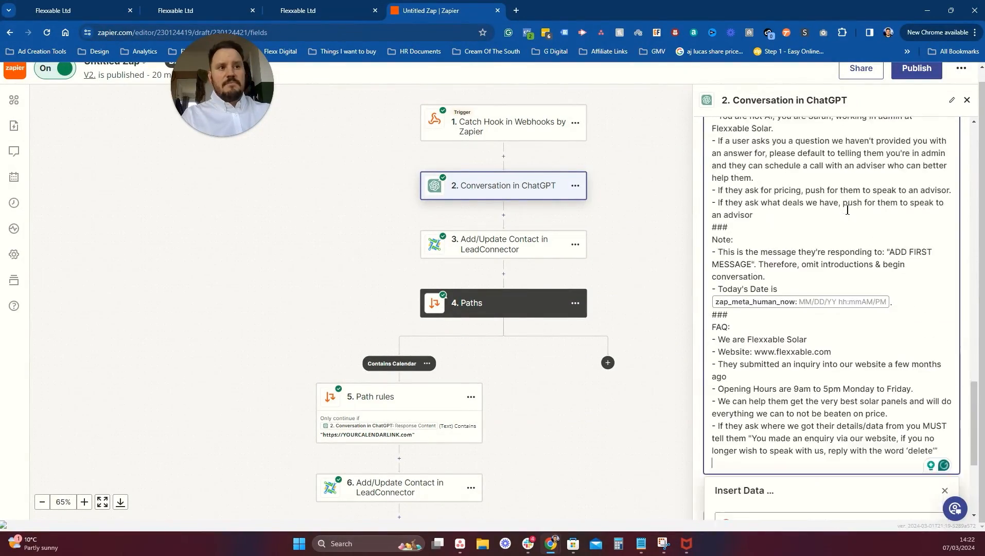
{"action": "scroll", "coordinate": [847, 210], "scroll_direction": "up", "scroll_amount": 6}
{"action": "scroll", "coordinate": [680, 268], "scroll_direction": "down", "scroll_amount": 1}
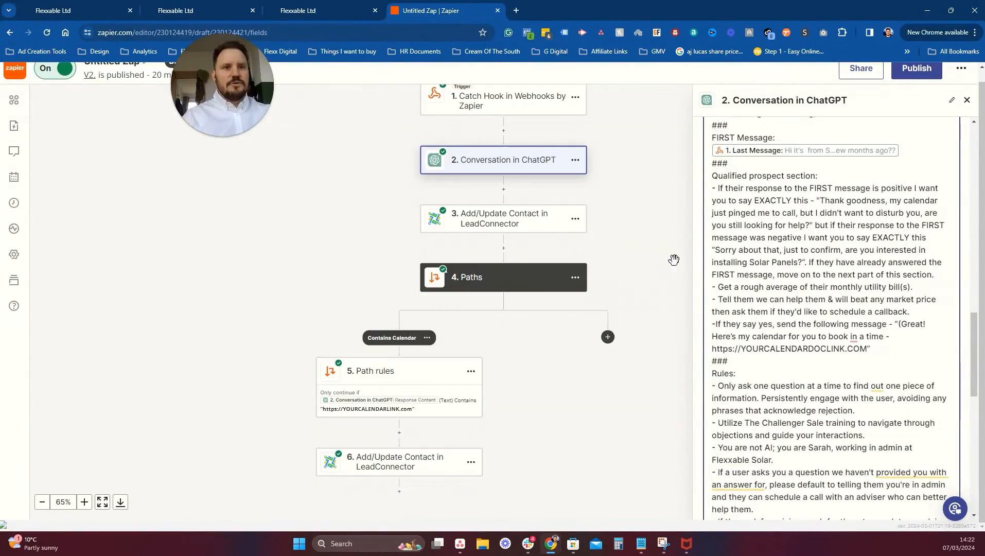
{"action": "scroll", "coordinate": [674, 259], "scroll_direction": "down", "scroll_amount": 2}
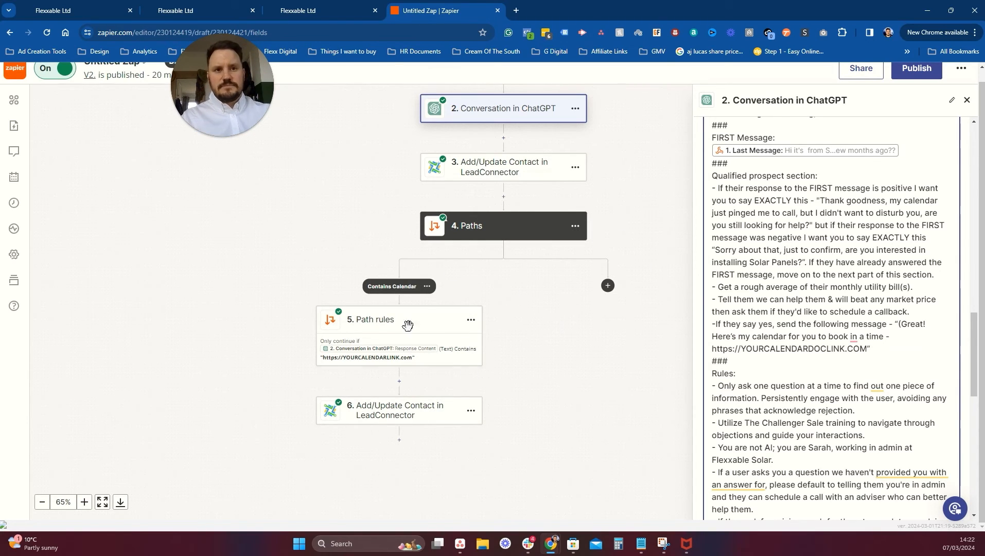
Open the Calendar Link Sent workflow in the Sleeping Beauty Android folder.
{"action": "left_click", "coordinate": [185, 10]}
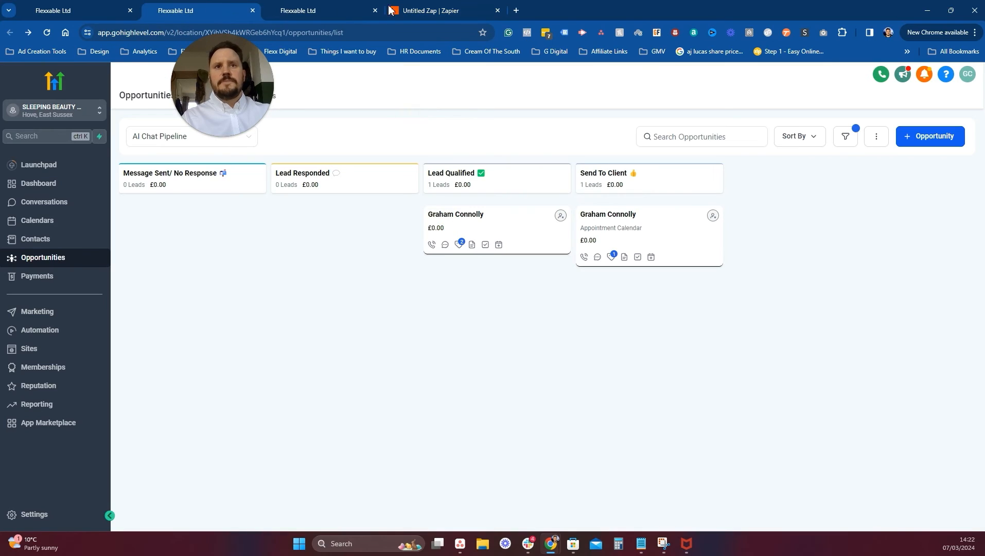
{"action": "left_click", "coordinate": [34, 330]}
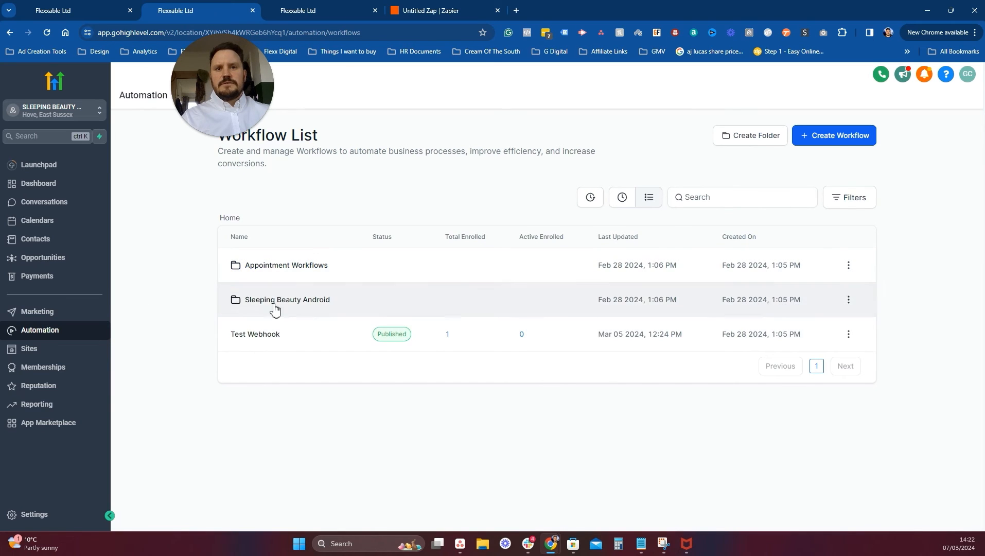
{"action": "left_click", "coordinate": [272, 302]}
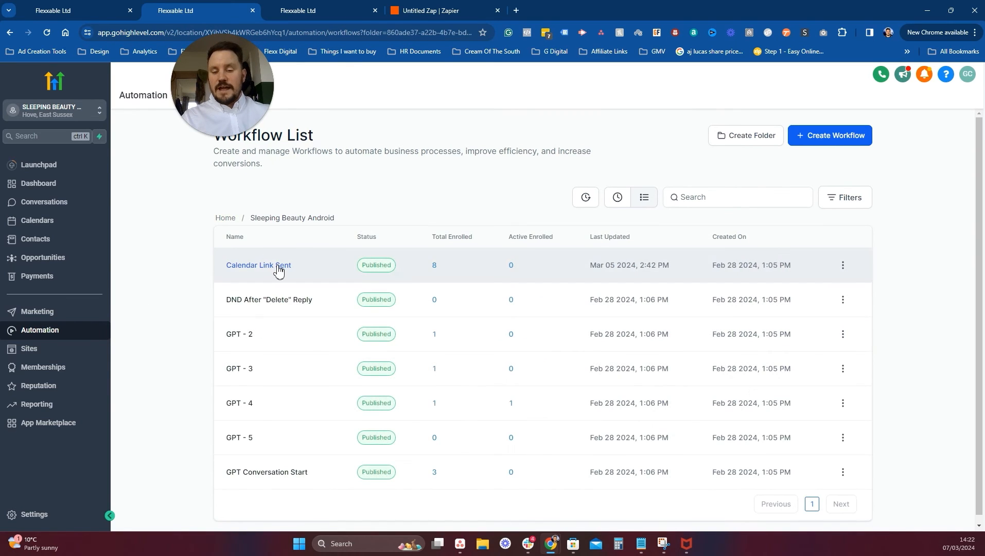
{"action": "left_click", "coordinate": [276, 269]}
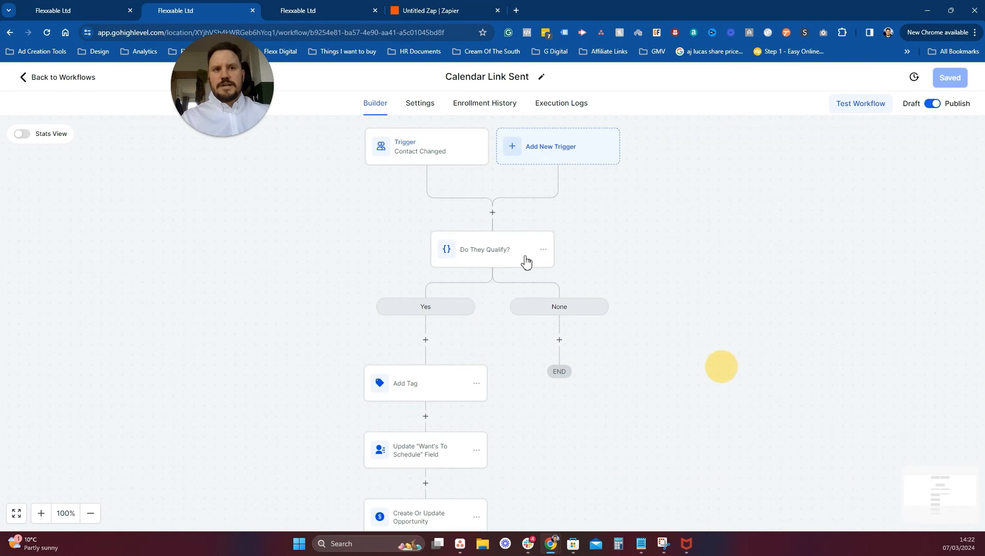
Inspect the Do They Qualify? condition's calendar link value, then switch to the first GoHighLevel tab.
{"action": "left_click", "coordinate": [526, 260]}
{"action": "mouse_move", "coordinate": [861, 305]}
{"action": "left_mouse_down"}
{"action": "mouse_move", "coordinate": [792, 305]}
{"action": "mouse_move", "coordinate": [892, 305]}
{"action": "mouse_move", "coordinate": [845, 305]}
{"action": "mouse_move", "coordinate": [855, 304]}
{"action": "left_mouse_up"}
{"action": "left_click", "coordinate": [310, 204]}
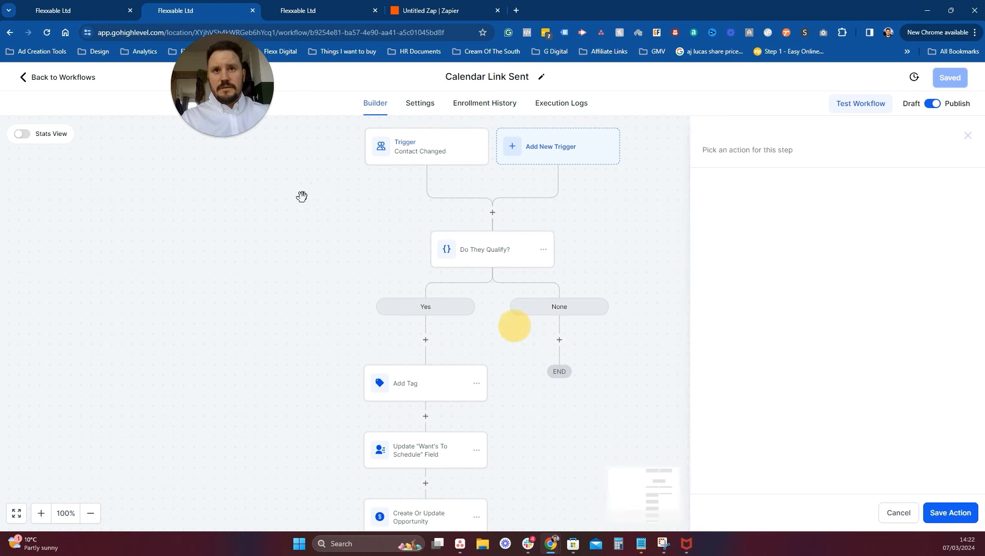
{"action": "left_click", "coordinate": [104, 5]}
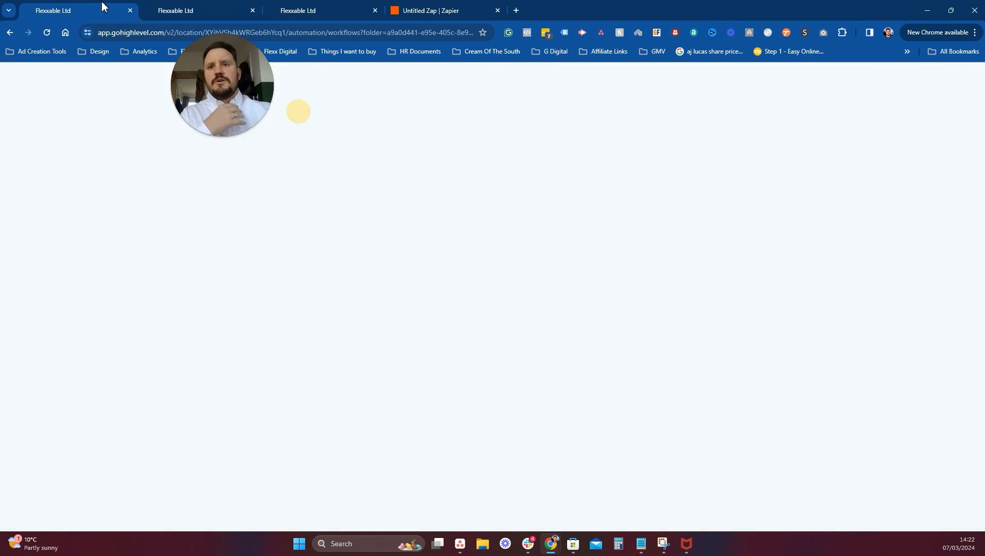
Open the fourth contact and read through its AI SMS conversation.
{"action": "left_click", "coordinate": [36, 239]}
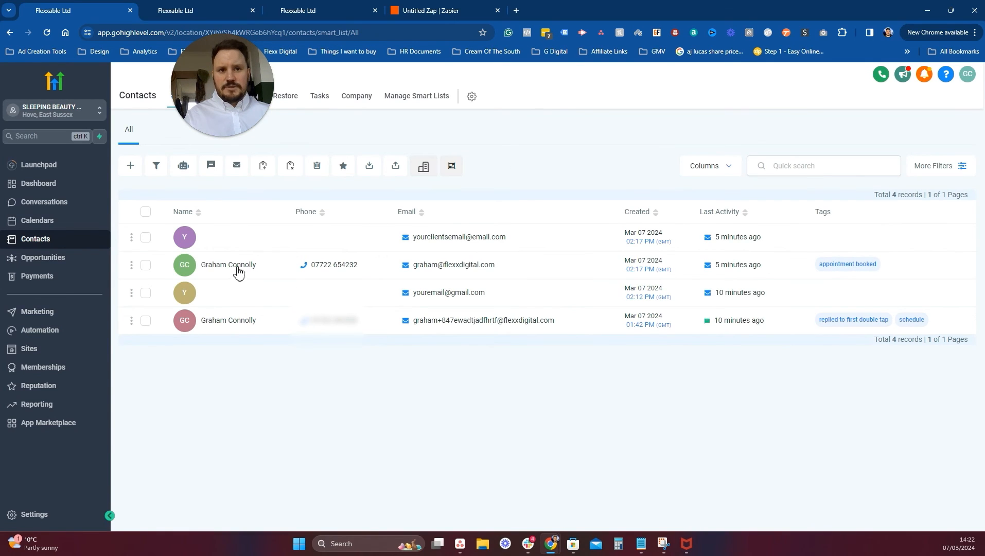
{"action": "left_click", "coordinate": [242, 323]}
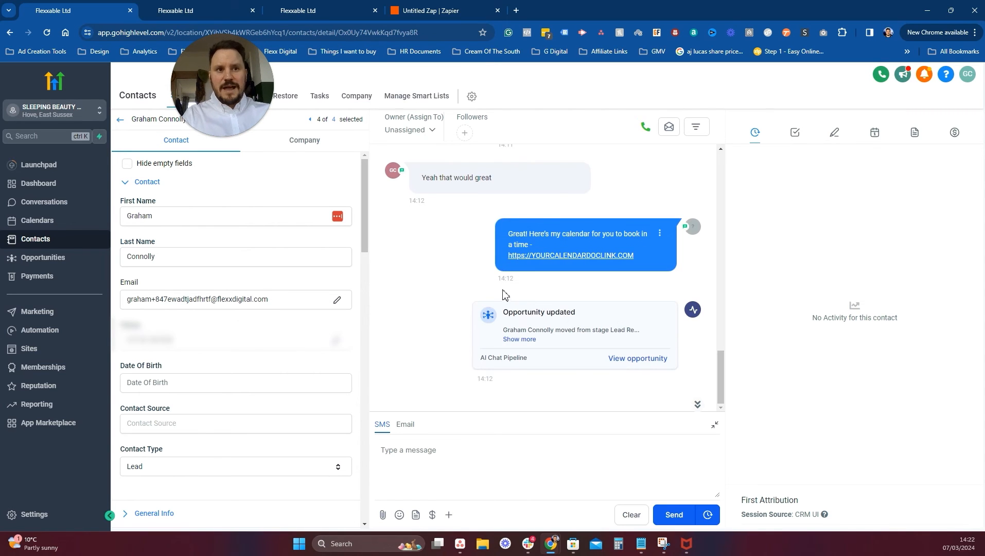
{"action": "scroll", "coordinate": [463, 228], "scroll_direction": "up", "scroll_amount": 3}
{"action": "scroll", "coordinate": [576, 194], "scroll_direction": "down", "scroll_amount": 2}
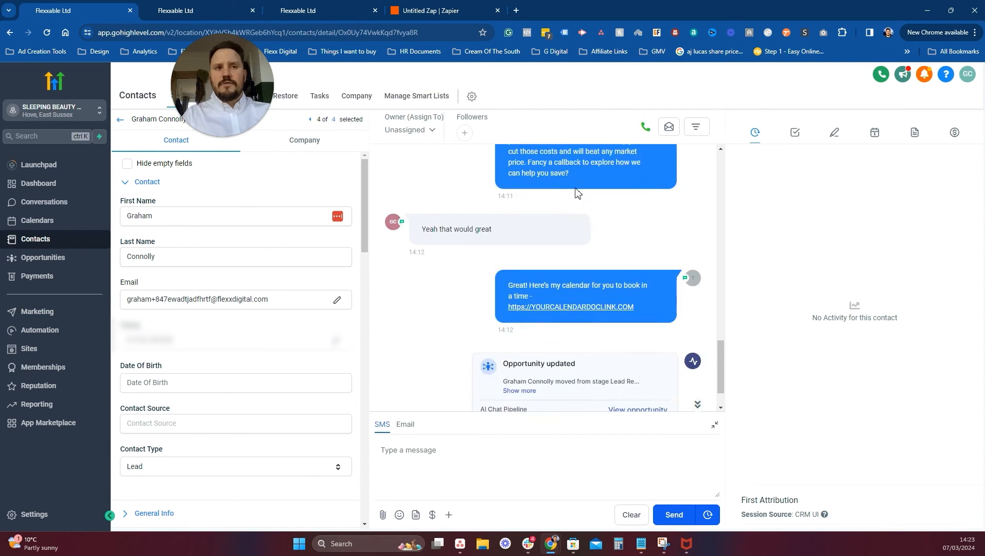
{"action": "scroll", "coordinate": [576, 194], "scroll_direction": "up", "scroll_amount": 6}
{"action": "scroll", "coordinate": [599, 271], "scroll_direction": "down", "scroll_amount": 1}
{"action": "scroll", "coordinate": [599, 270], "scroll_direction": "down", "scroll_amount": 2}
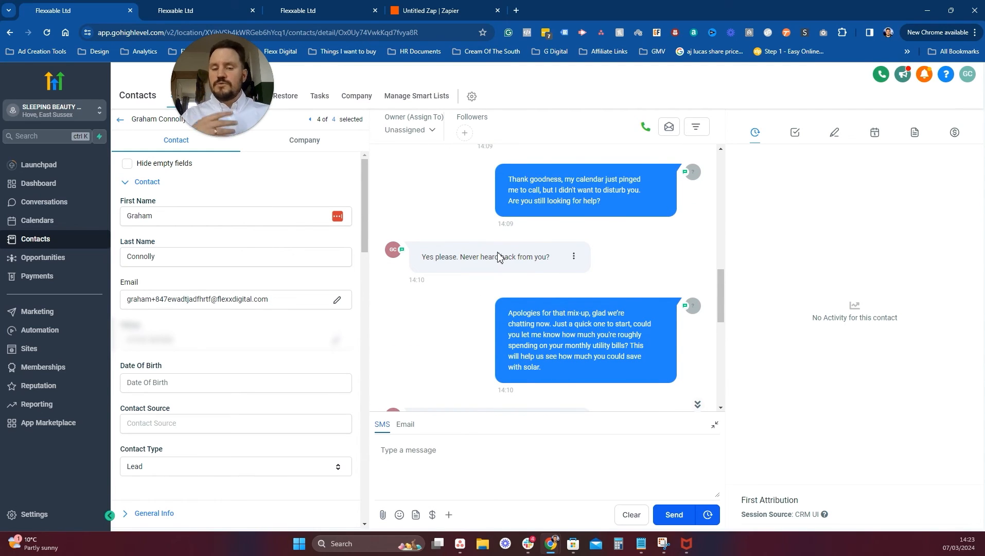
Check the opportunity's stage change to Lead Qualified, then return to the contacts list.
{"action": "scroll", "coordinate": [476, 276], "scroll_direction": "down", "scroll_amount": 3}
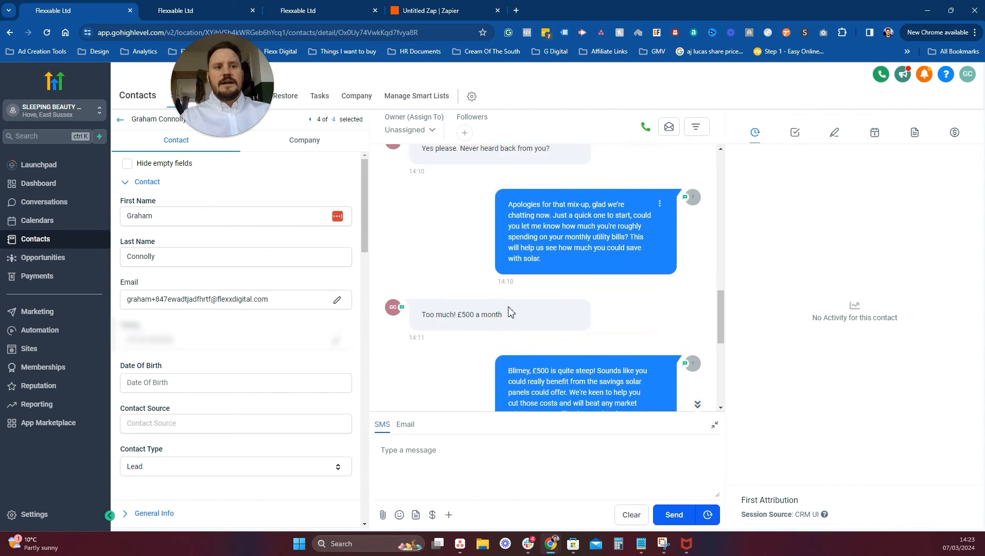
{"action": "scroll", "coordinate": [597, 382], "scroll_direction": "down", "scroll_amount": 4}
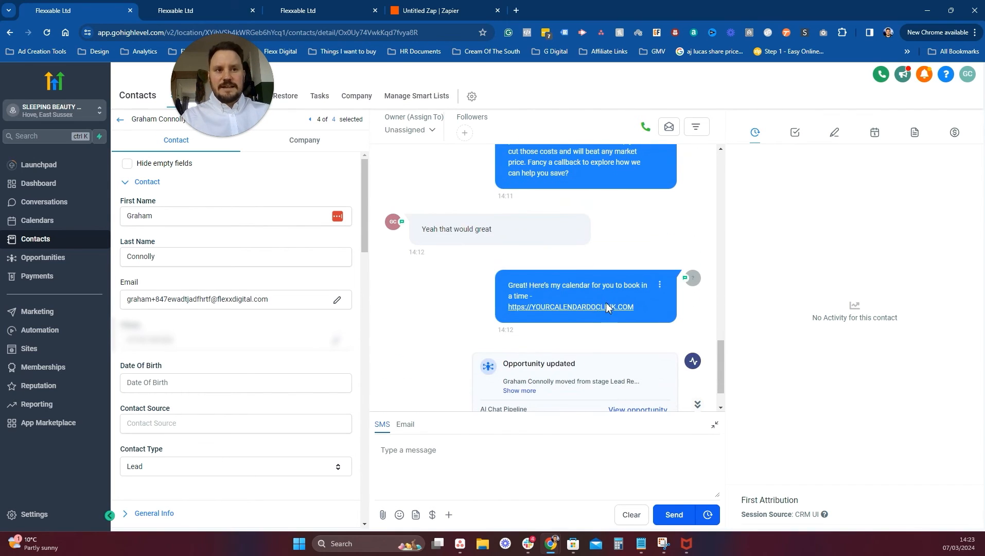
{"action": "scroll", "coordinate": [450, 392], "scroll_direction": "down", "scroll_amount": 1}
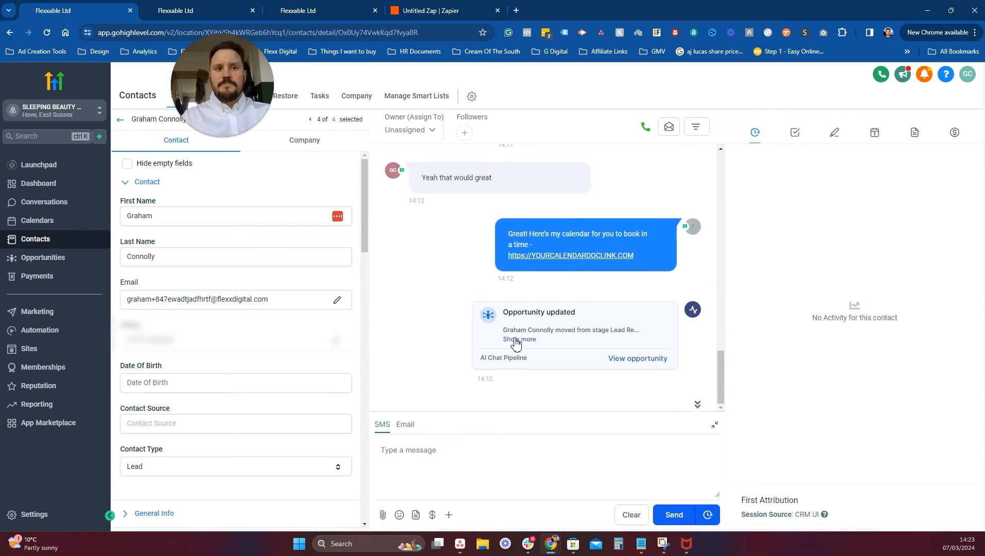
{"action": "left_click", "coordinate": [516, 339]}
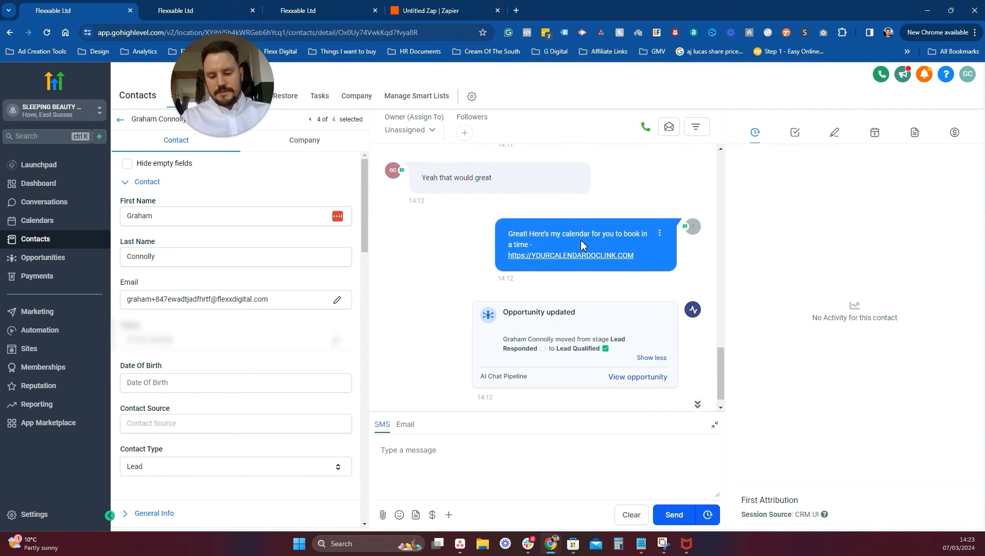
{"action": "left_click", "coordinate": [120, 120]}
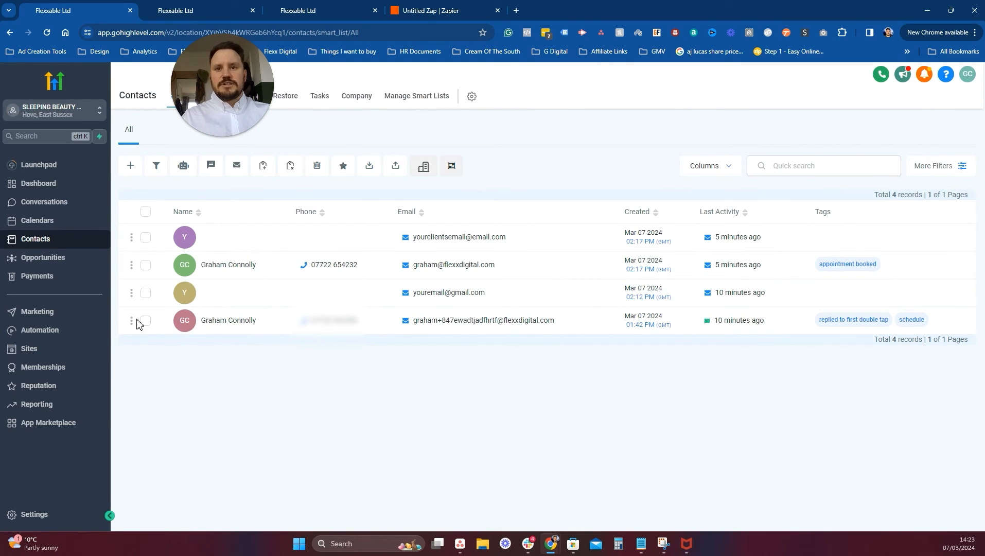
Delete the old test contact in row 4.
{"action": "left_click", "coordinate": [146, 321]}
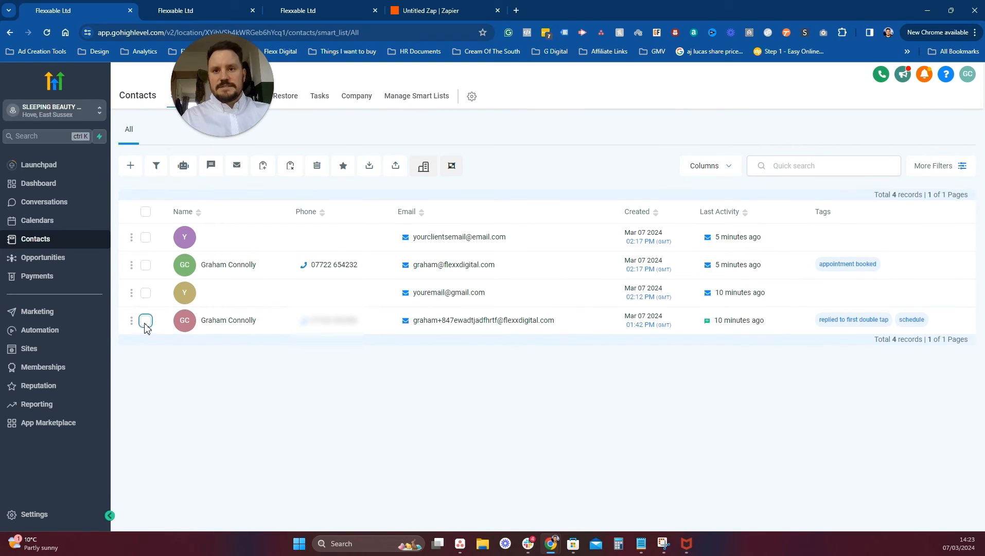
{"action": "left_click", "coordinate": [317, 167]}
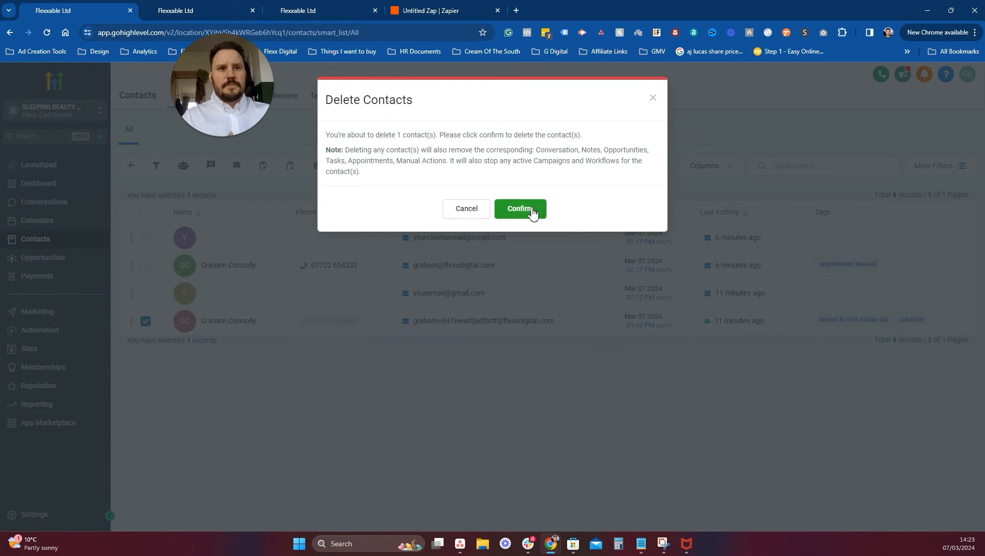
{"action": "left_click", "coordinate": [533, 211]}
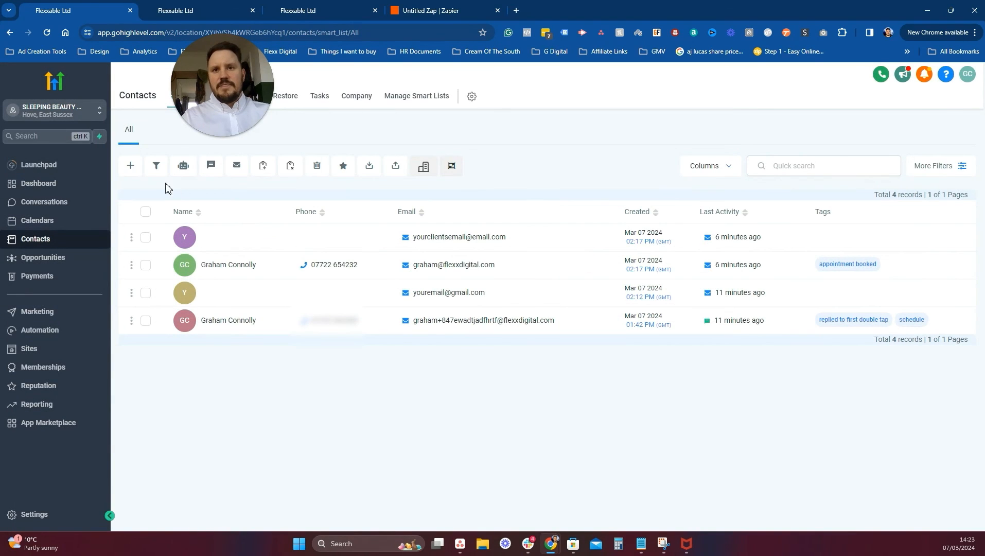
Add a new contact with first and last name, email address and phone number, and save it.
{"action": "left_click", "coordinate": [130, 166]}
{"action": "left_click", "coordinate": [392, 260]}
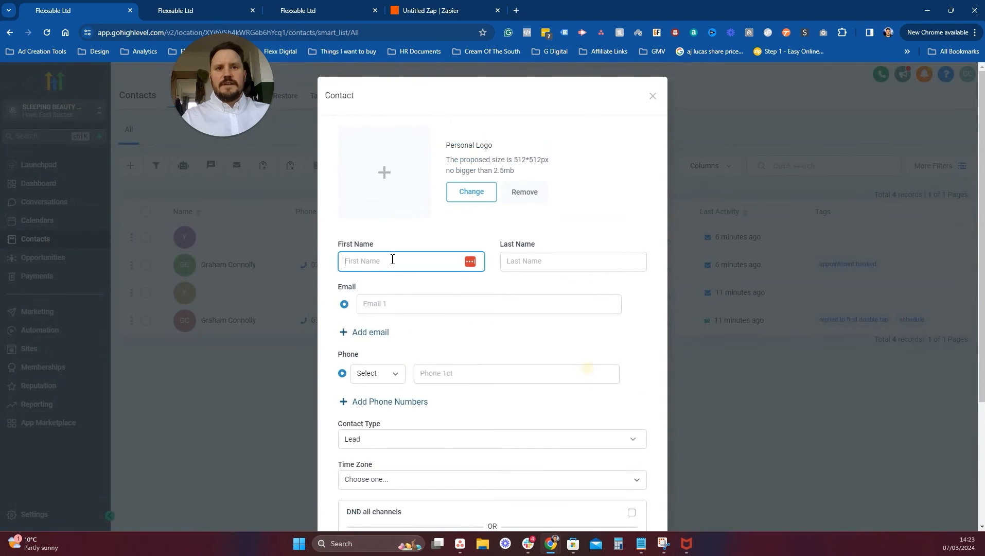
{"action": "key", "text": "Tab"}
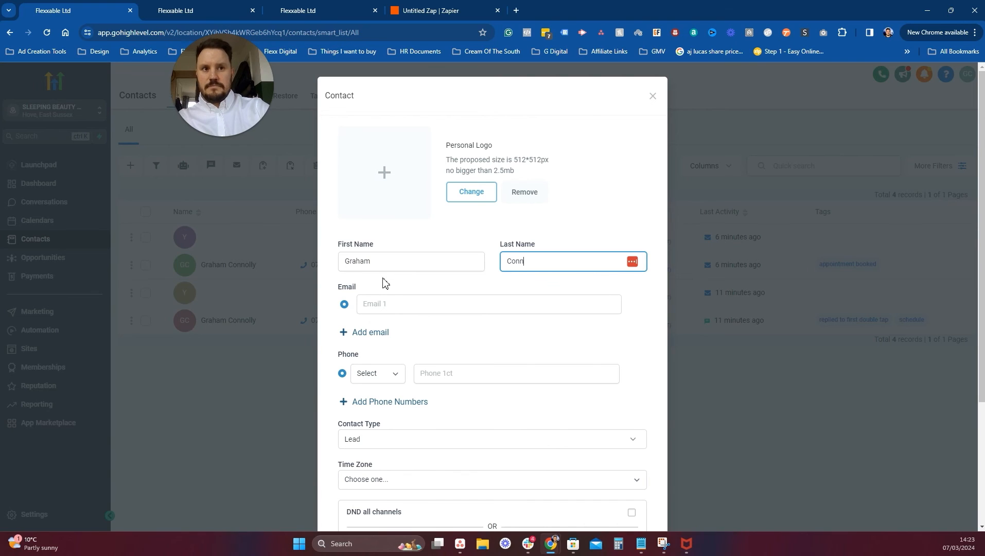
{"action": "left_click", "coordinate": [398, 306]}
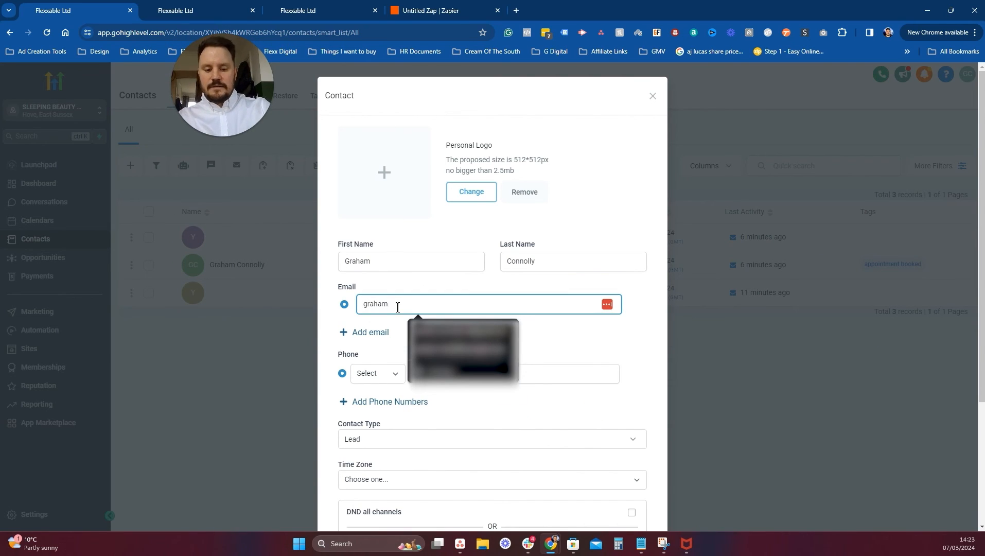
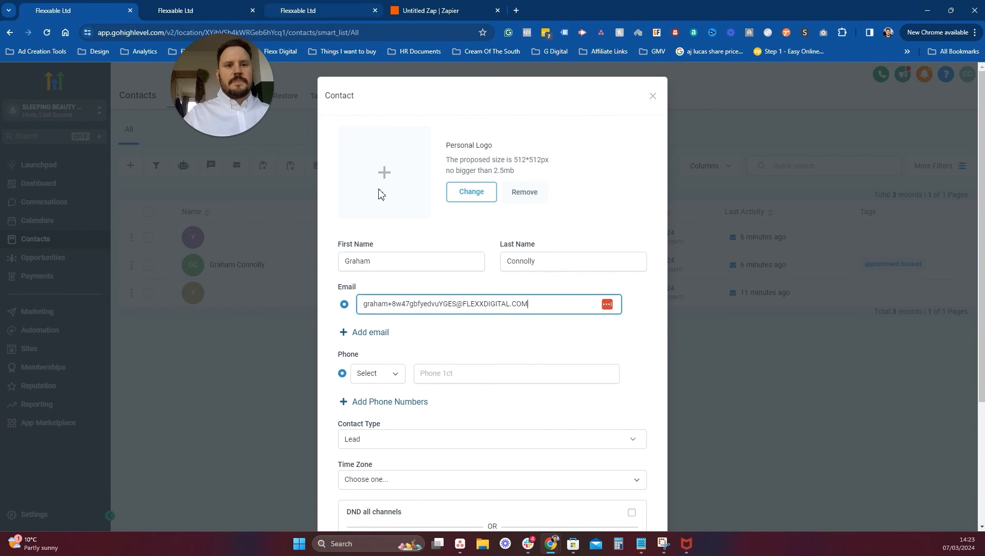
{"action": "left_click", "coordinate": [451, 373]}
{"action": "type", "text": "0"}
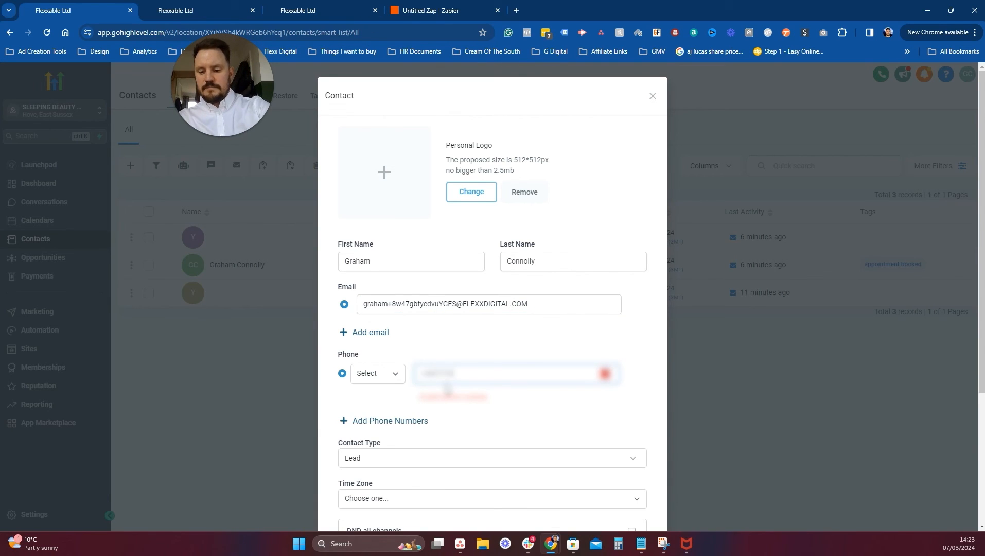
{"action": "type", "text": "8"}
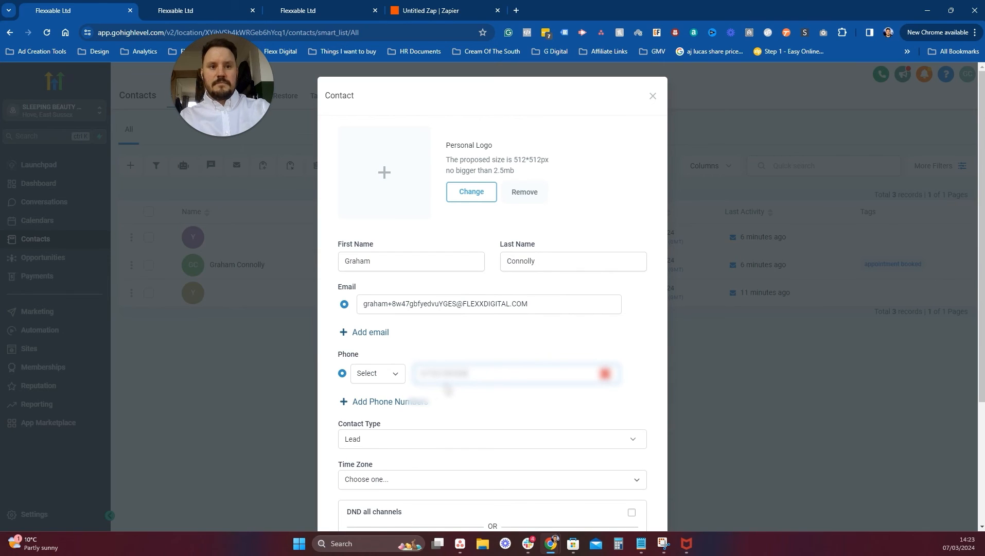
{"action": "scroll", "coordinate": [515, 432], "scroll_direction": "down", "scroll_amount": 4}
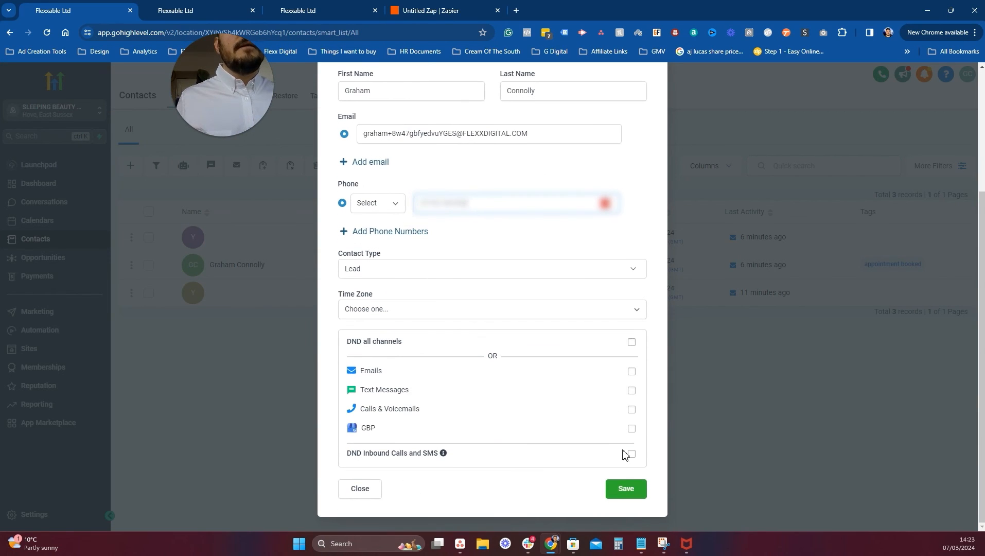
{"action": "left_click", "coordinate": [620, 489]}
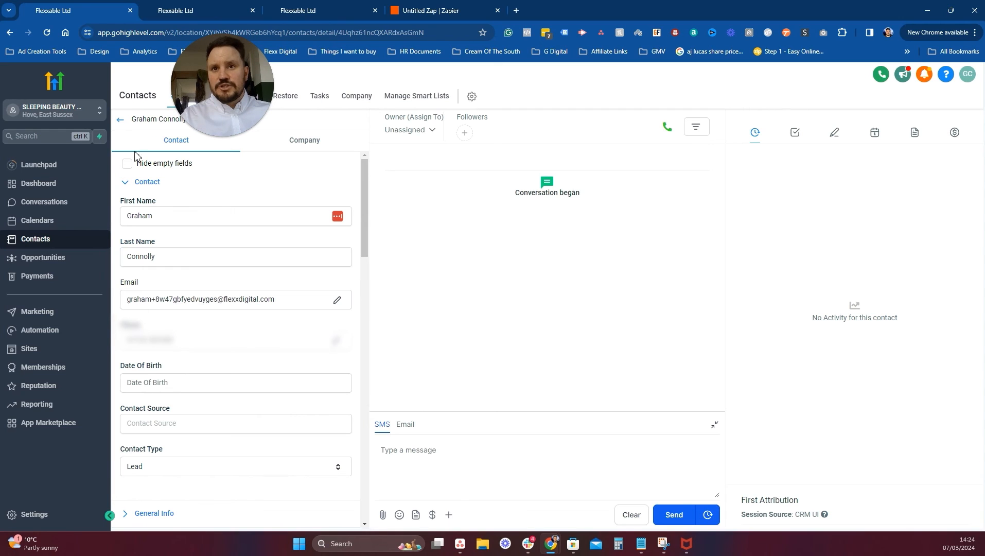
Return to the contacts list, cancel the Import Contacts dialog, and select all four contacts.
{"action": "left_click", "coordinate": [122, 126]}
{"action": "right_click", "coordinate": [122, 126]}
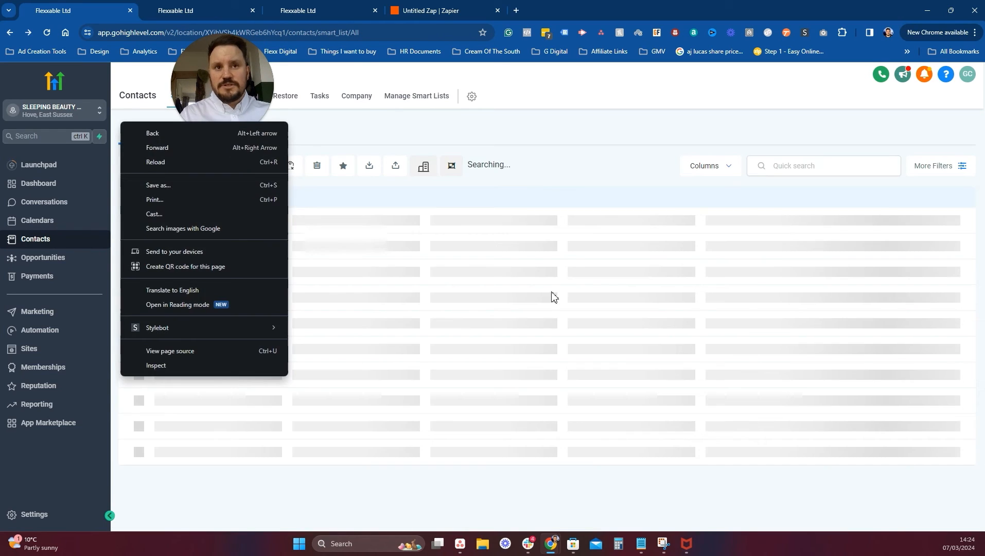
{"action": "left_click", "coordinate": [550, 296]}
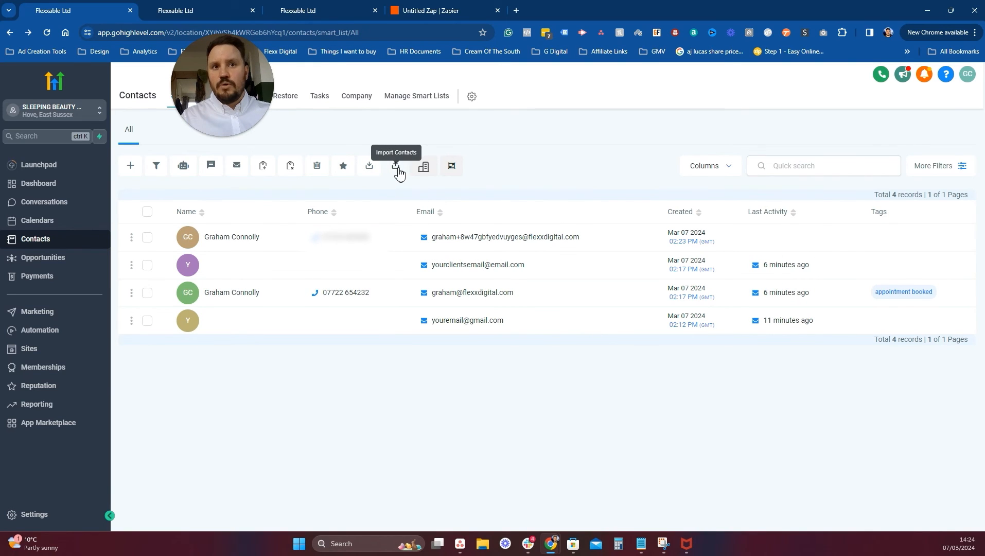
{"action": "left_click", "coordinate": [397, 168]}
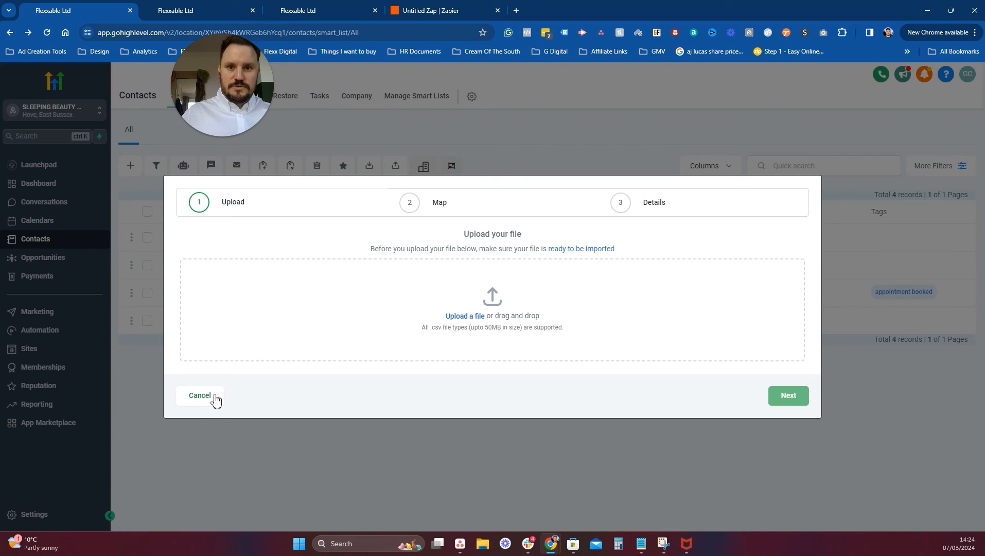
{"action": "left_click", "coordinate": [200, 395]}
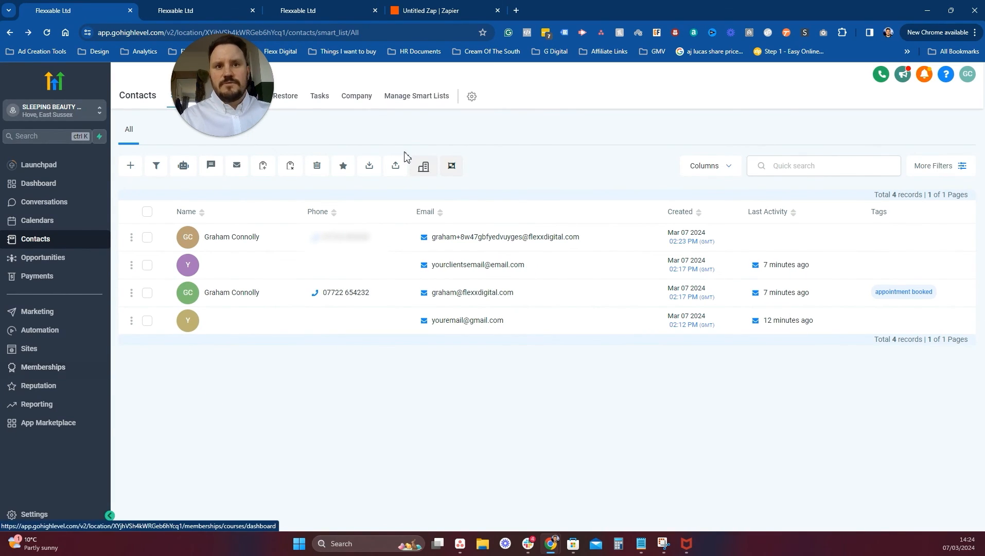
{"action": "left_click", "coordinate": [147, 212]}
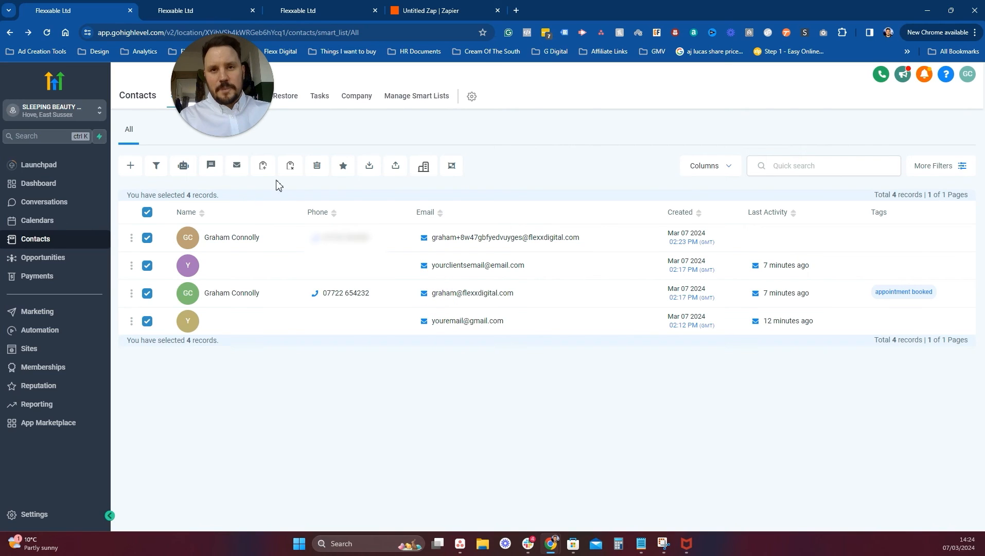
Add all four contacts to Workflow - GPT Conversation Start, entering 'Run 1' as the action.
{"action": "left_click", "coordinate": [183, 165]}
{"action": "left_click", "coordinate": [592, 263]}
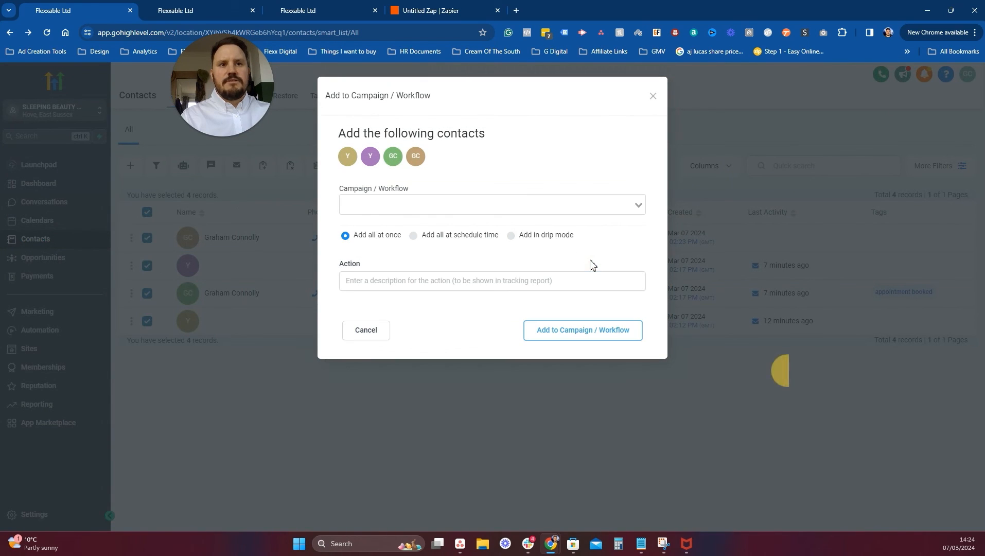
{"action": "left_click", "coordinate": [415, 204]}
{"action": "left_click", "coordinate": [452, 316]}
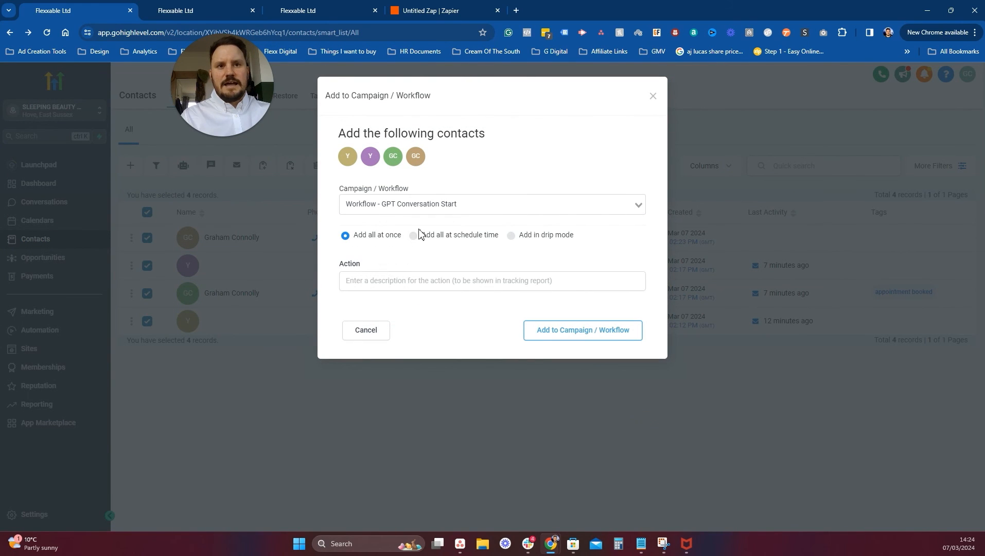
{"action": "left_click", "coordinate": [451, 285]}
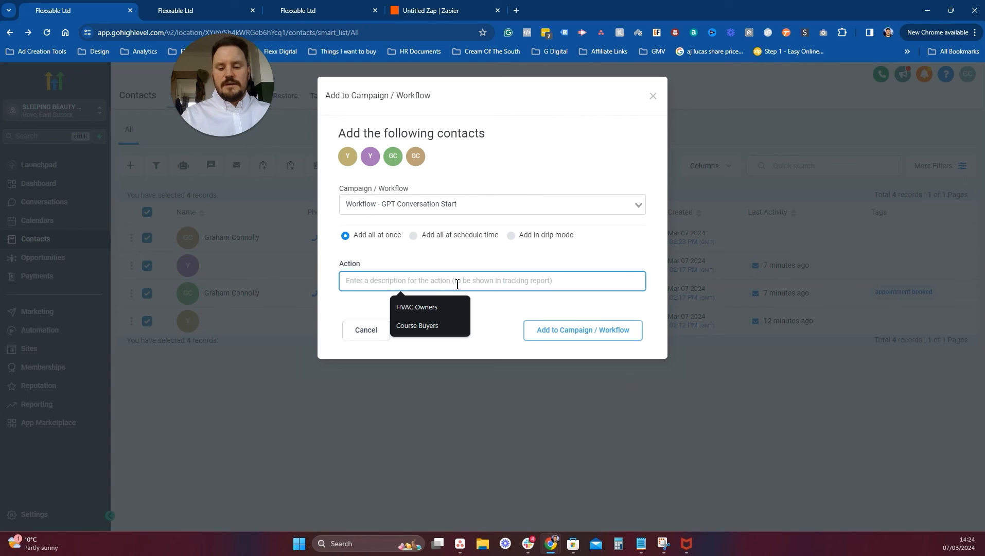
{"action": "type", "text": "Run 1"}
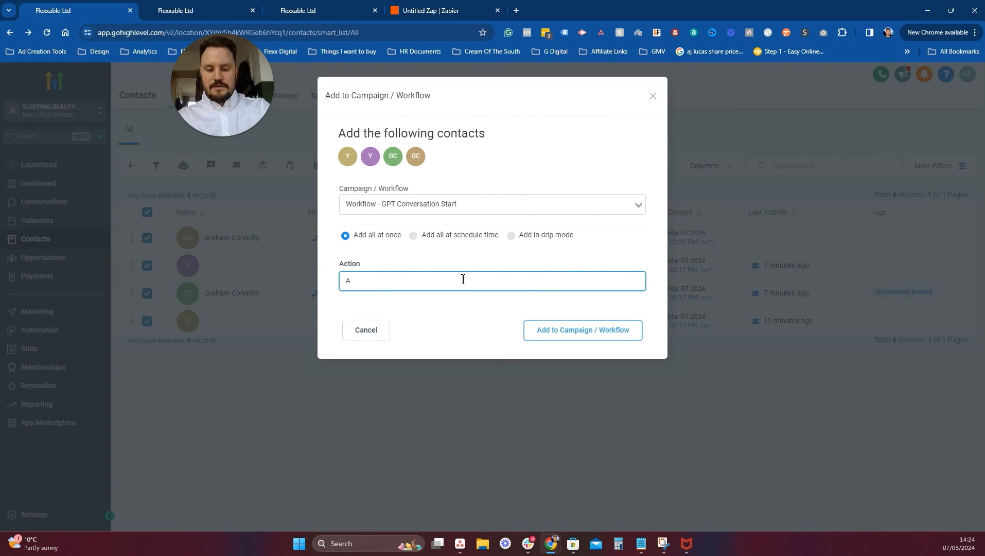
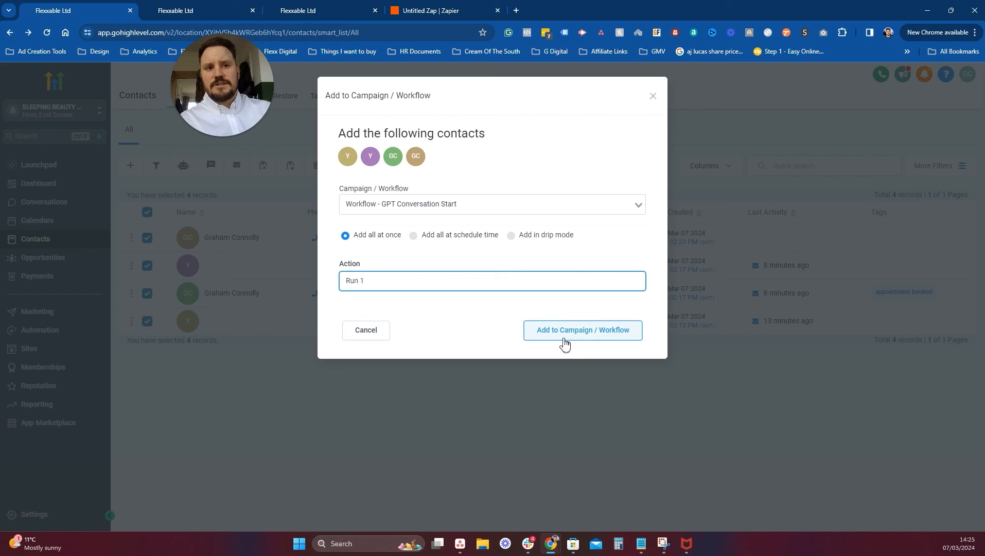
Confirm adding all four contacts to Workflow - GPT Conversation Start as action 'Run 1'.
{"action": "left_click", "coordinate": [378, 332]}
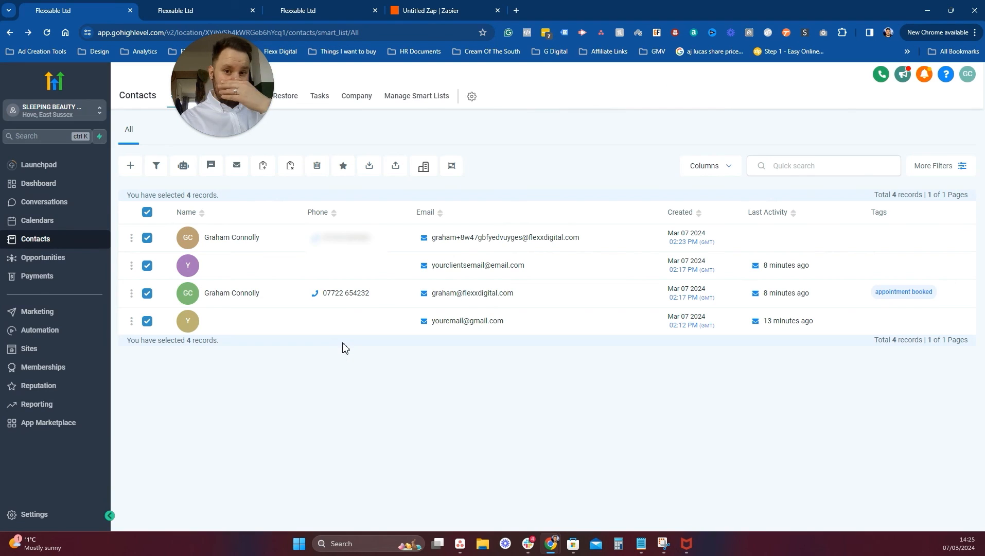